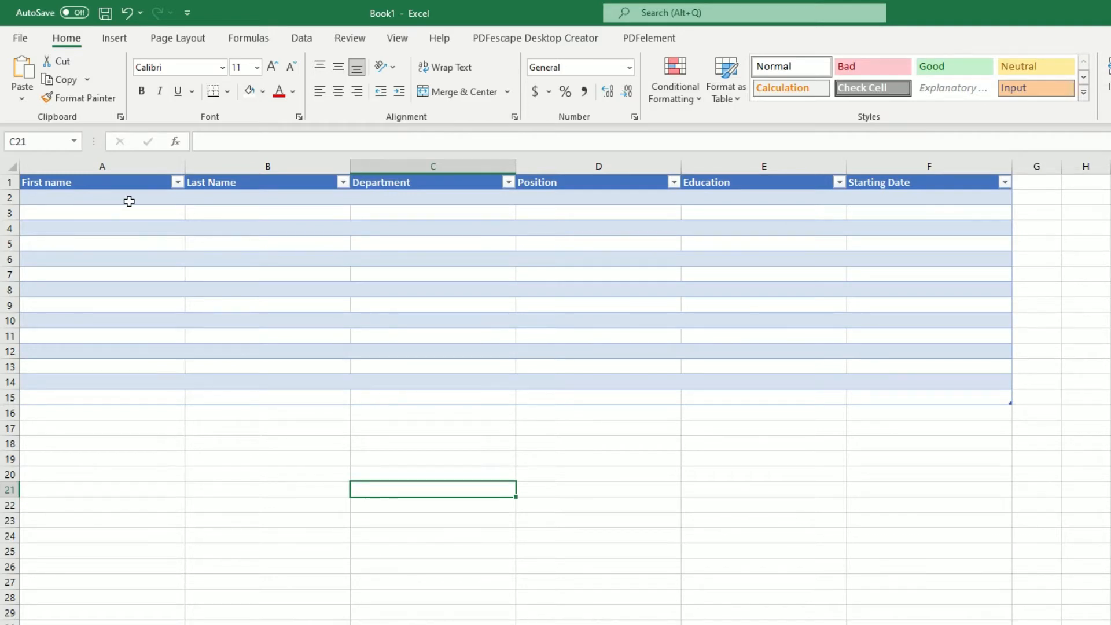
# Enter the employee's first name and last name in the first data row of the table.
pyautogui.click(130, 201)
pyautogui.doubleClick(130, 202)
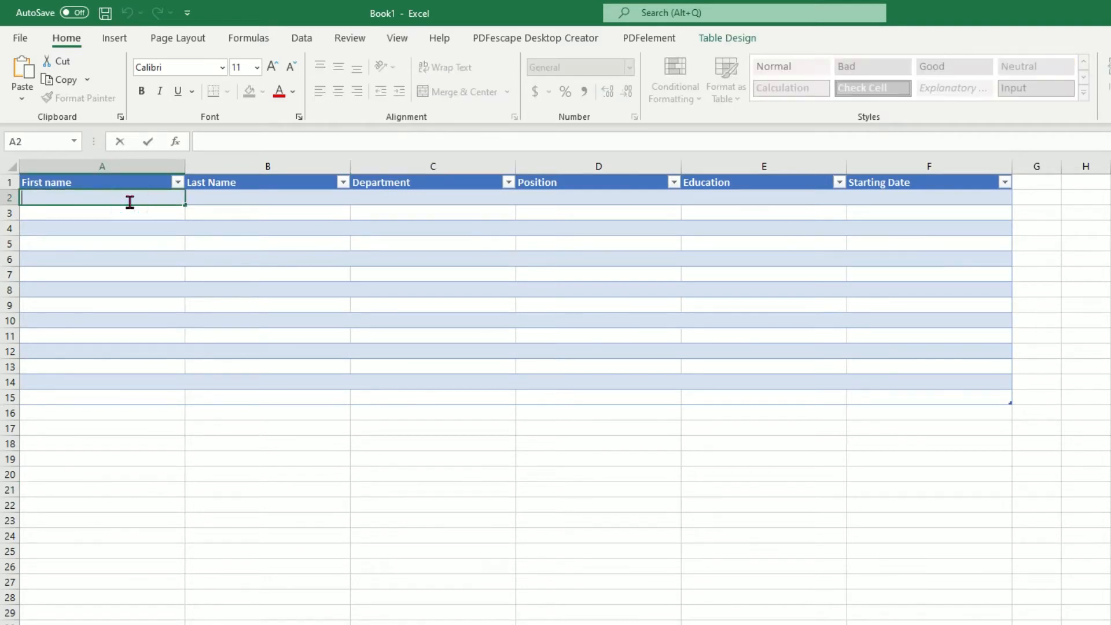
pyautogui.write('John')
pyautogui.click(238, 198)
pyautogui.doubleClick(237, 198)
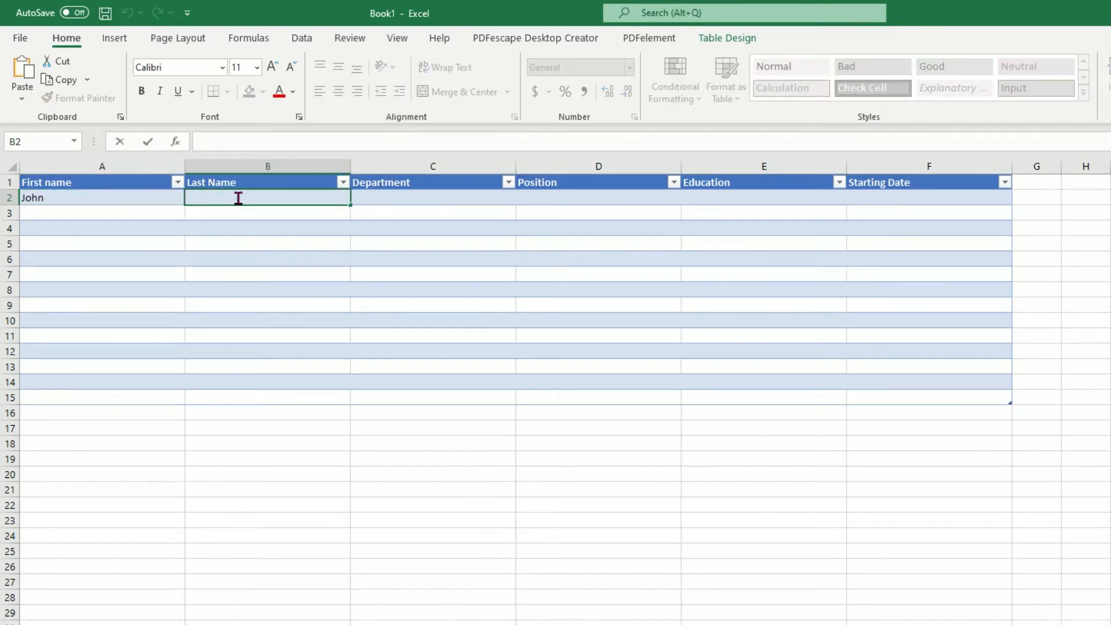
pyautogui.write('Brown')
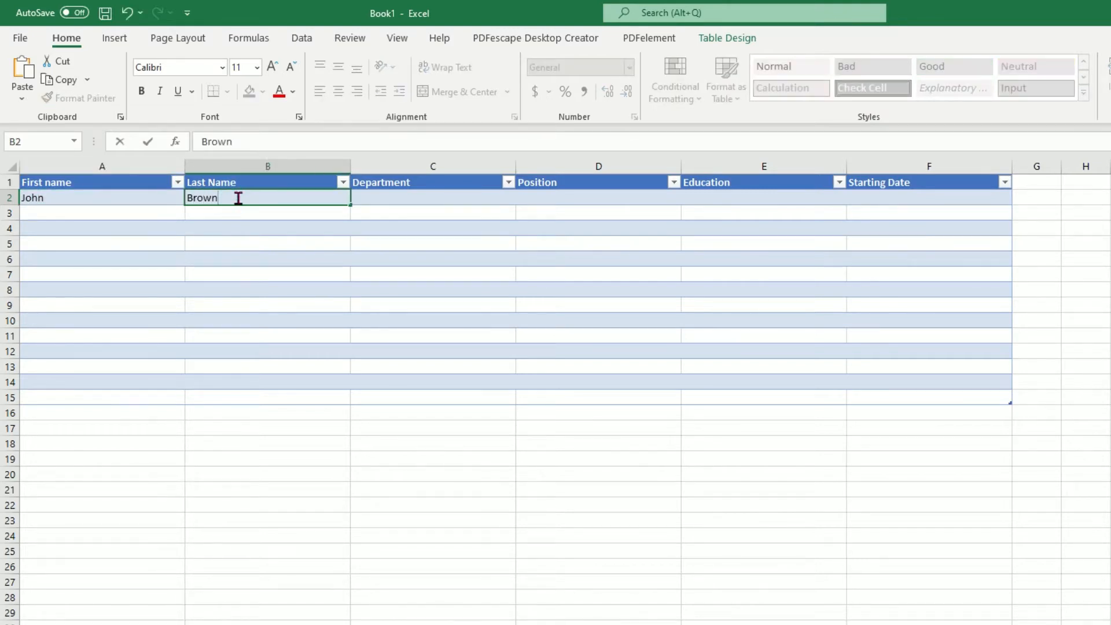
# Fill in the same row's Department as IT and Position as System Administrator.
pyautogui.click(411, 199)
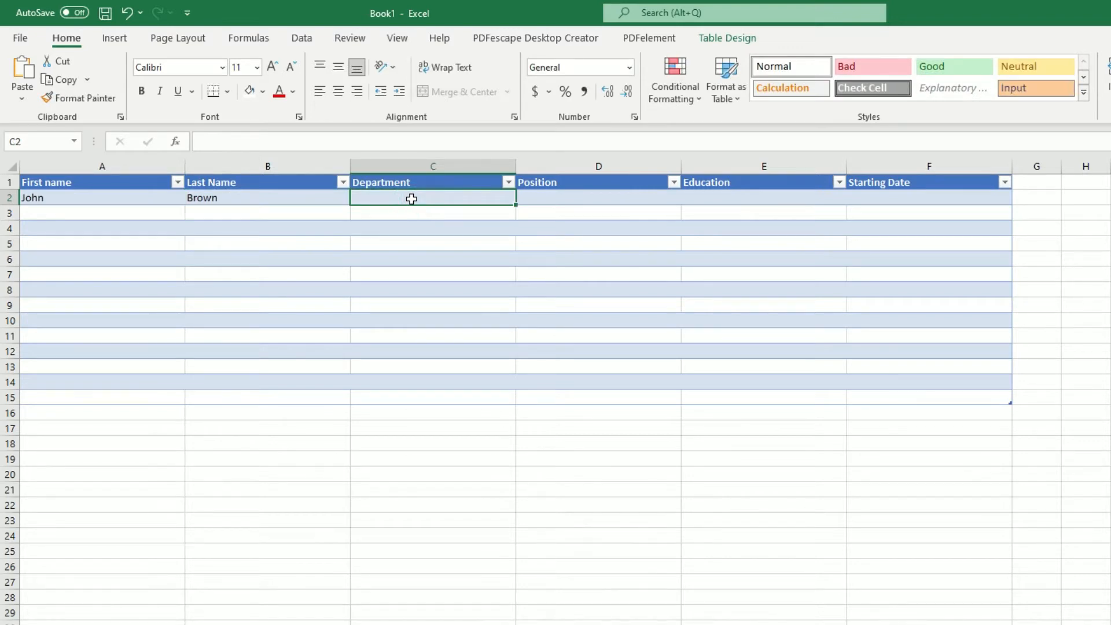
pyautogui.write('IT')
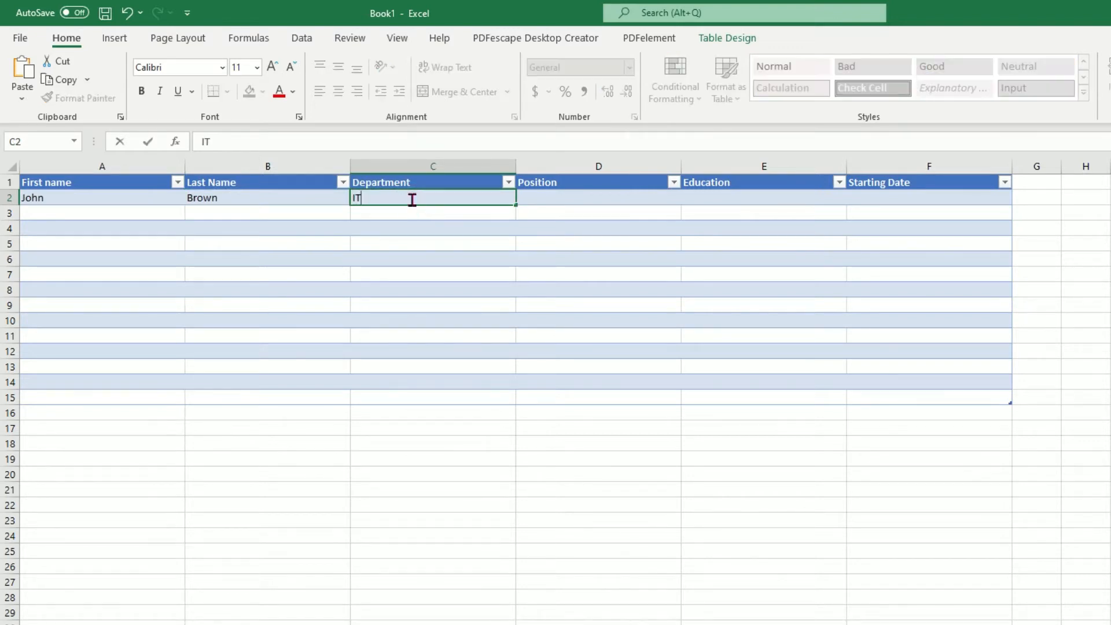
pyautogui.click(653, 197)
pyautogui.doubleClick(648, 197)
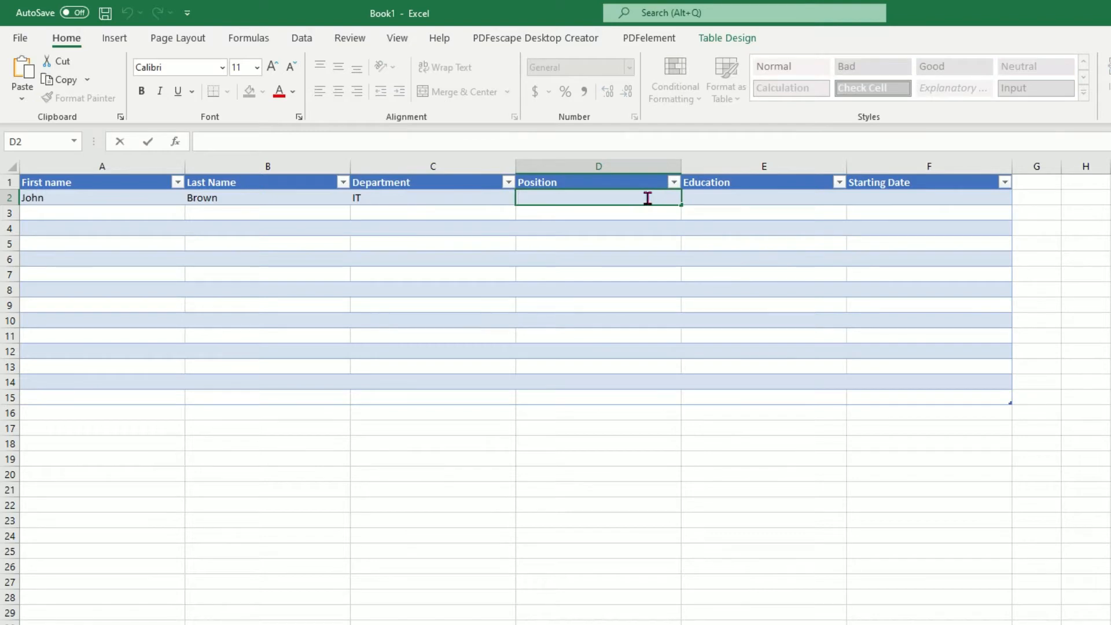
pyautogui.write('System Administr')
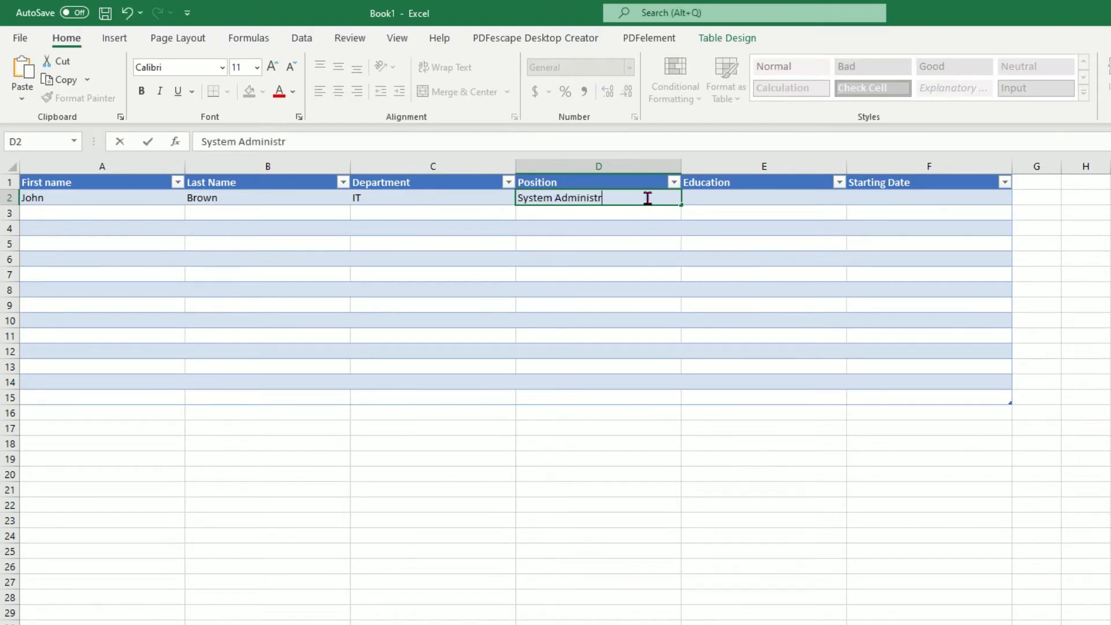
pyautogui.write('ator')
# Enter Bachelor as the Education value in the first employee row.
pyautogui.click(742, 196)
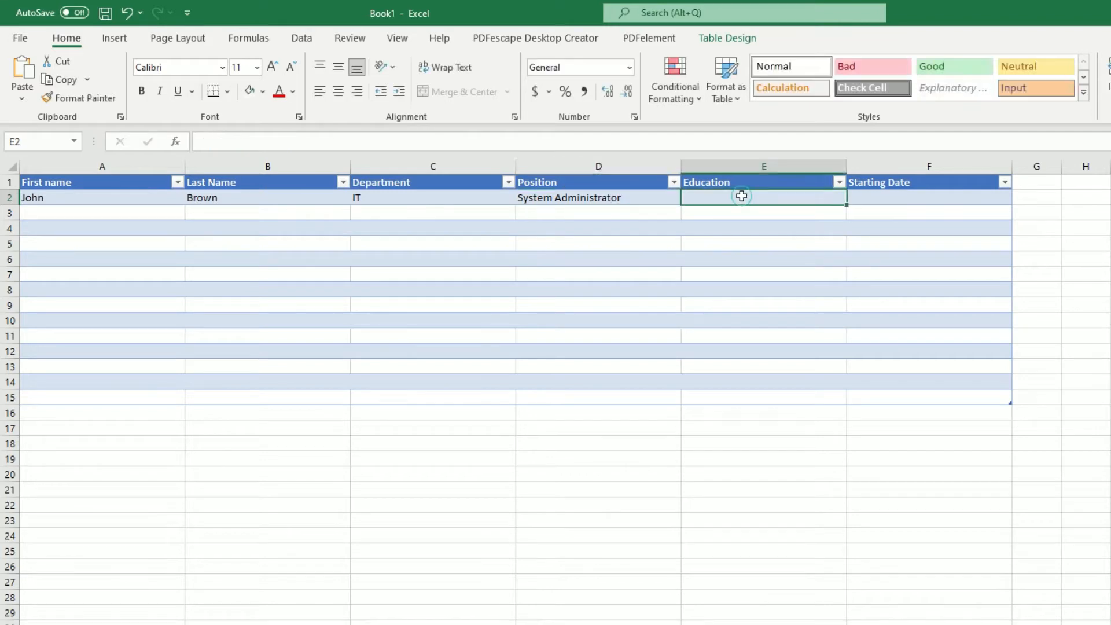
pyautogui.write('Bache')
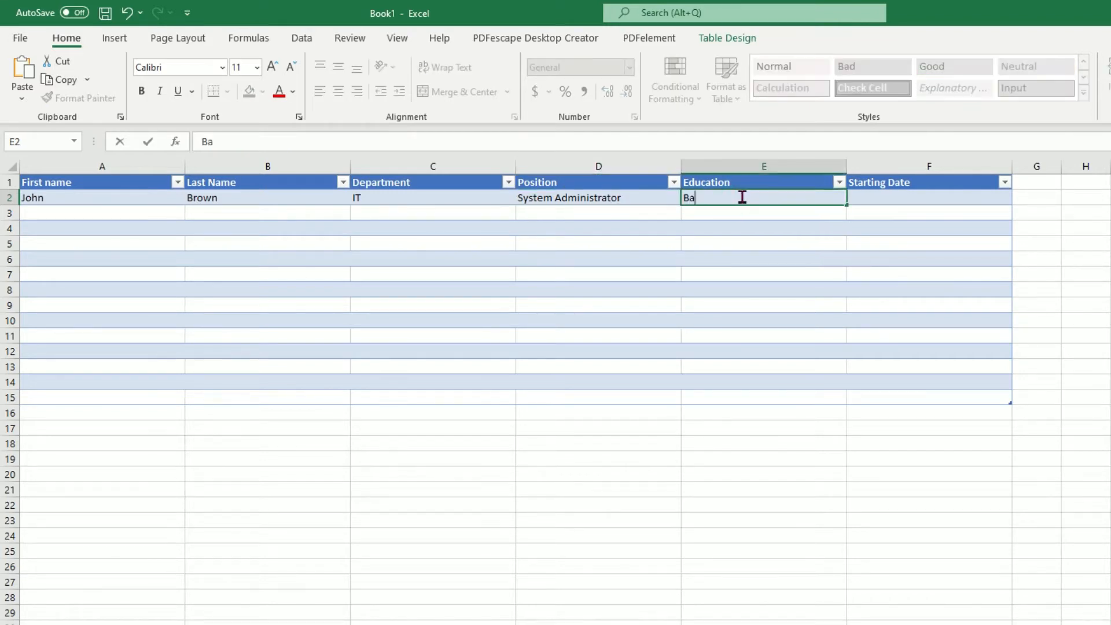
pyautogui.write('lor')
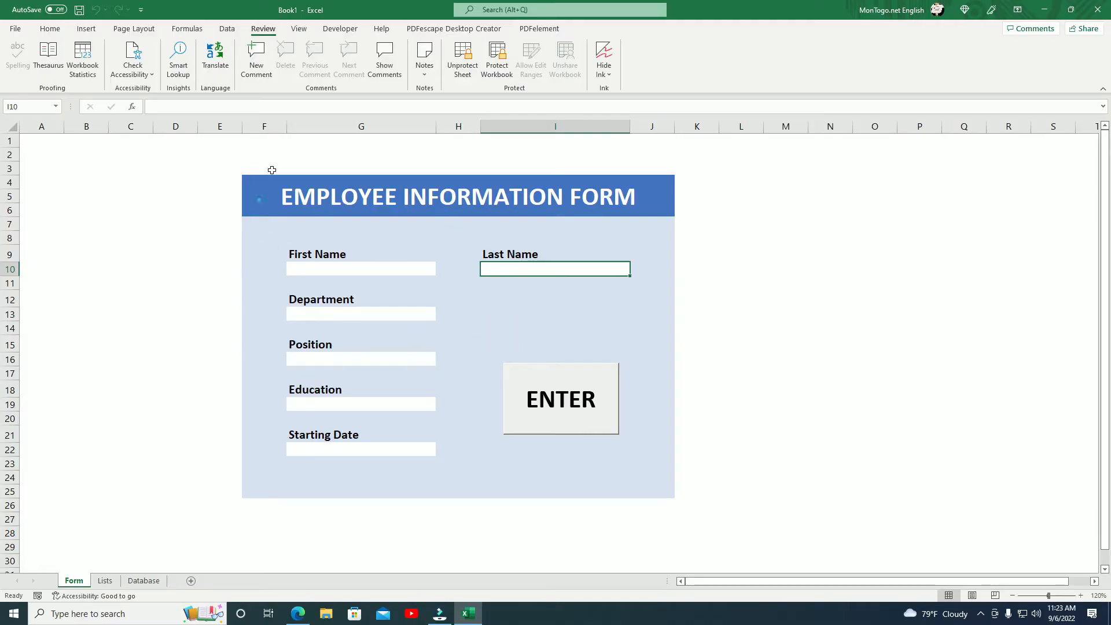
# Examine the entry fields of the Employee Information Form, from First Name through Starting Date and Last Name.
pyautogui.click(320, 268)
pyautogui.click(322, 316)
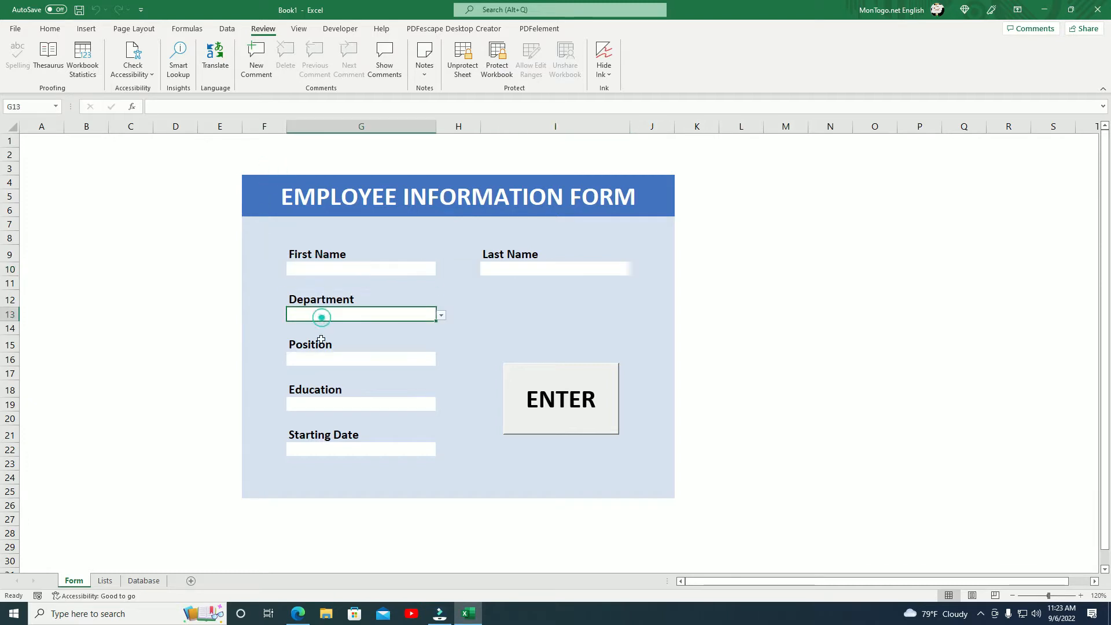
pyautogui.click(320, 359)
pyautogui.click(334, 405)
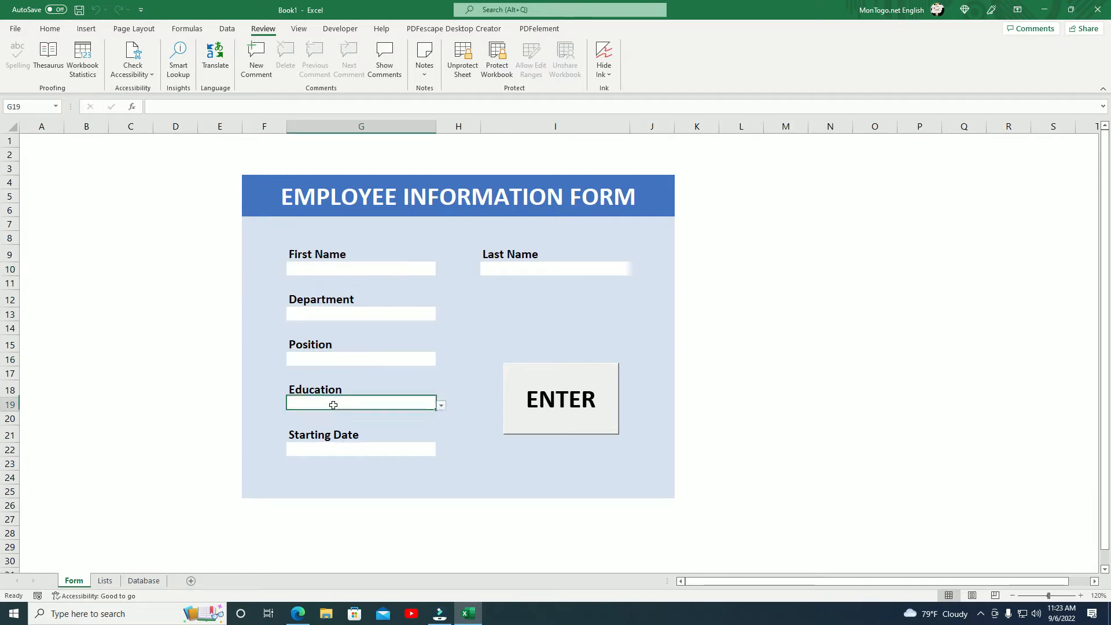
pyautogui.click(352, 449)
pyautogui.click(524, 273)
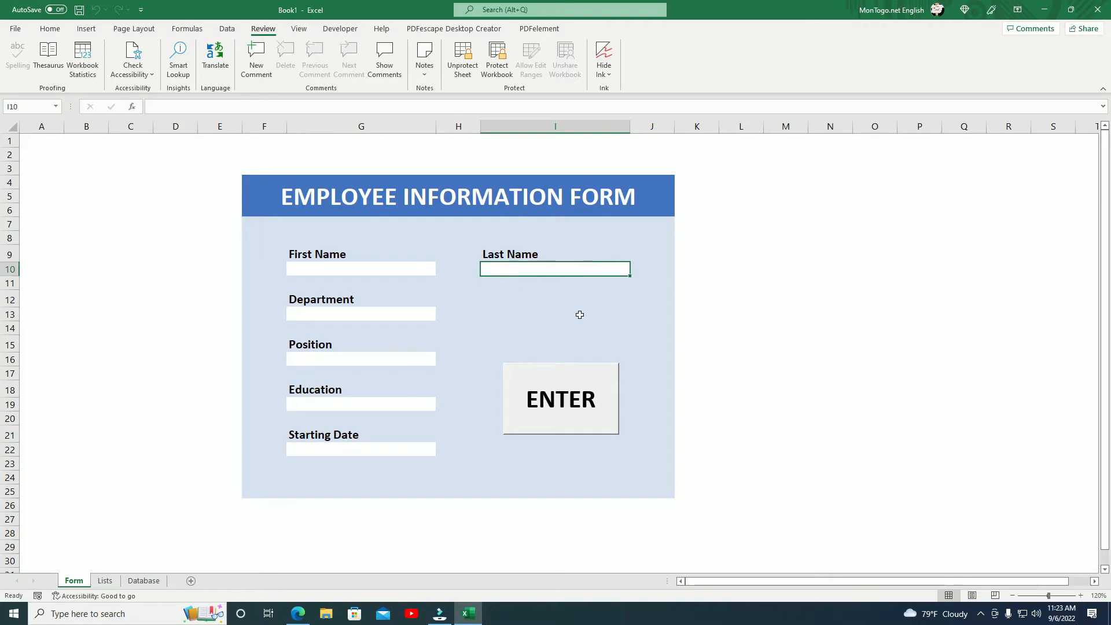
pyautogui.click(578, 315)
pyautogui.click(726, 326)
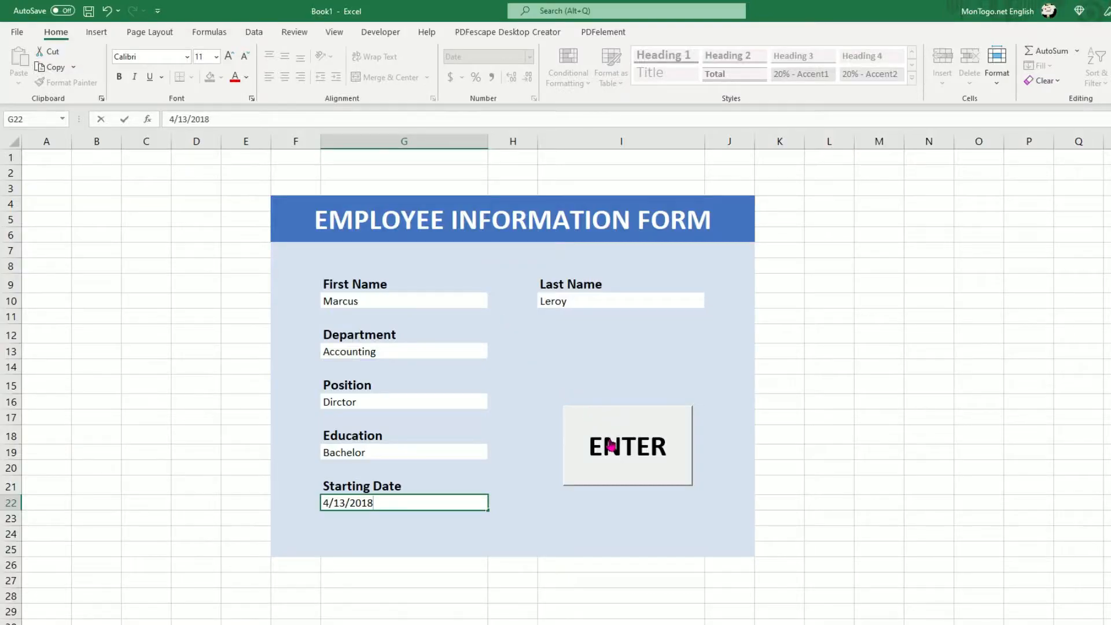
# Confirm the starting date 4/13/2018 and submit the completed employee form.
pyautogui.press('Return')
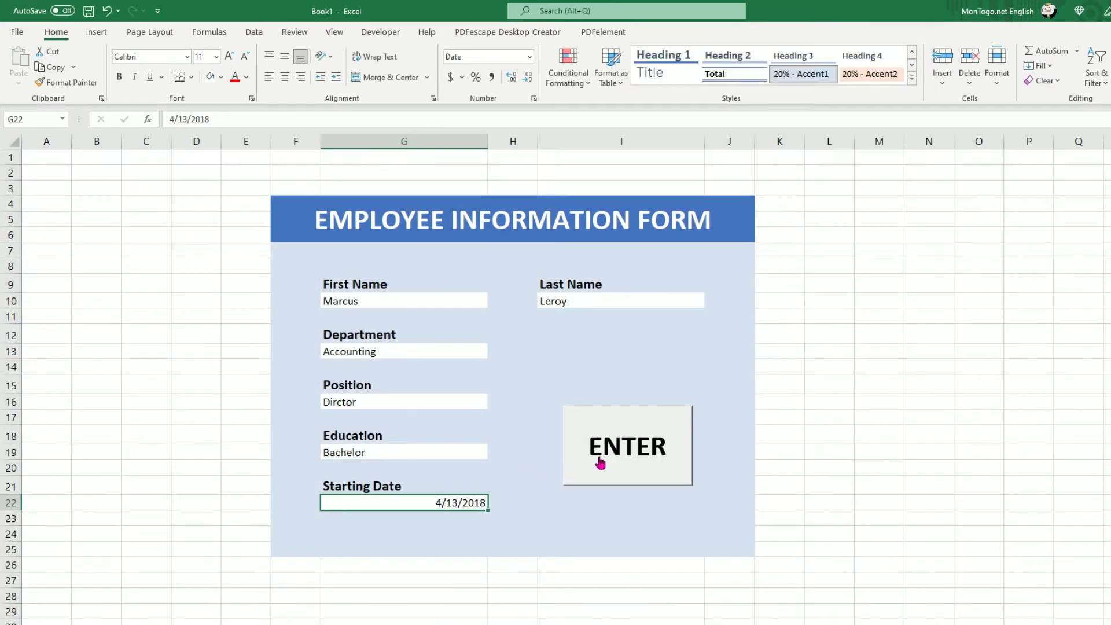
pyautogui.click(613, 460)
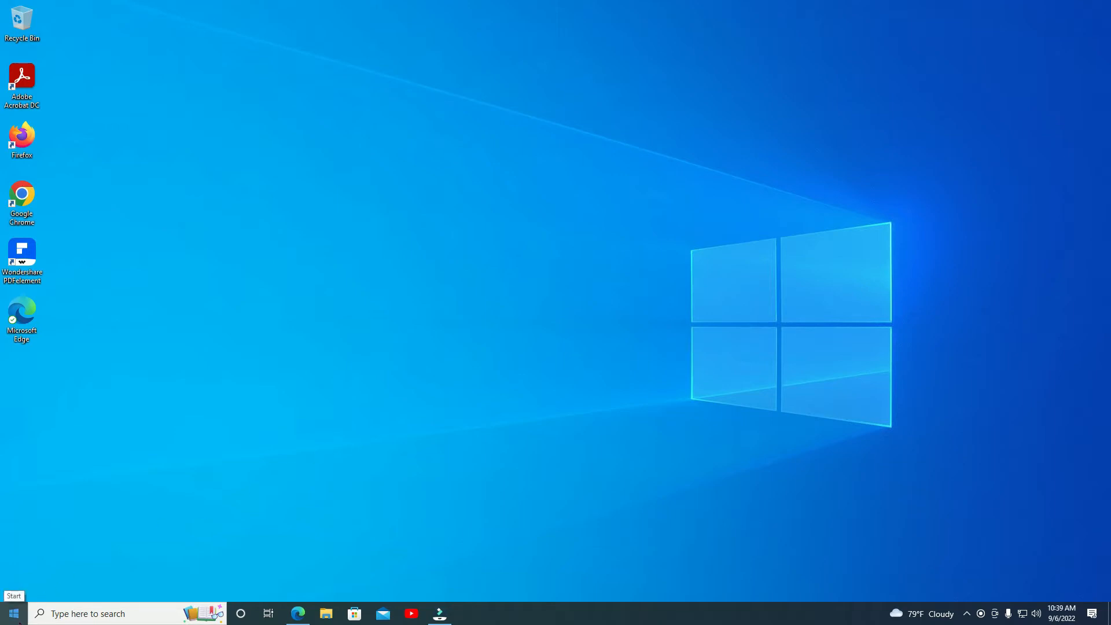
# Start Excel, check its account and product information, and return to the start page.
pyautogui.click(15, 614)
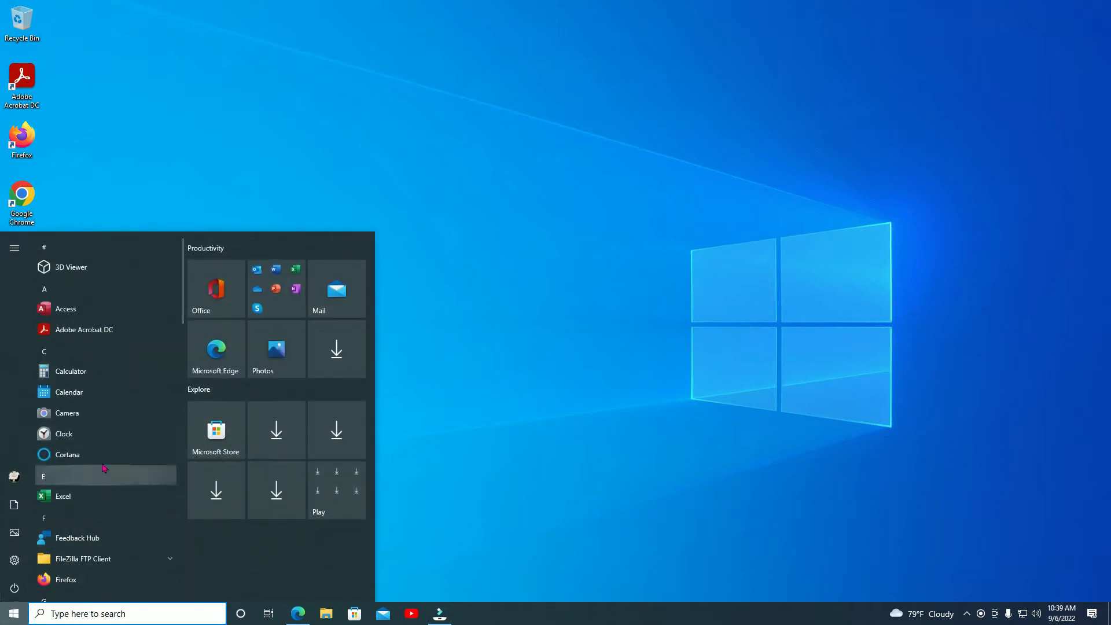
pyautogui.click(82, 501)
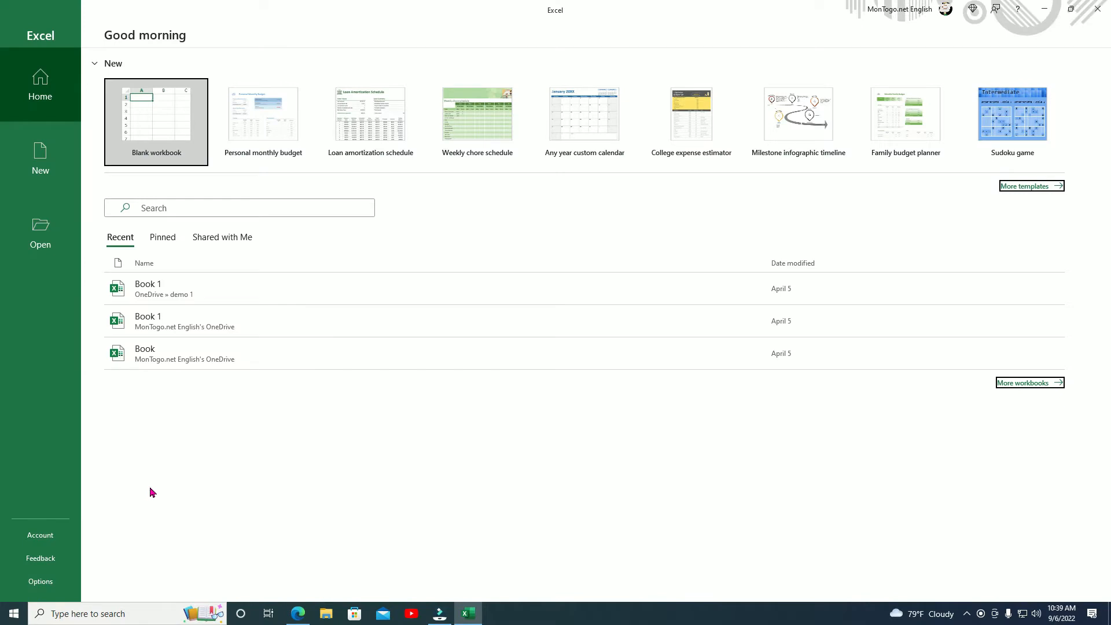
pyautogui.click(54, 544)
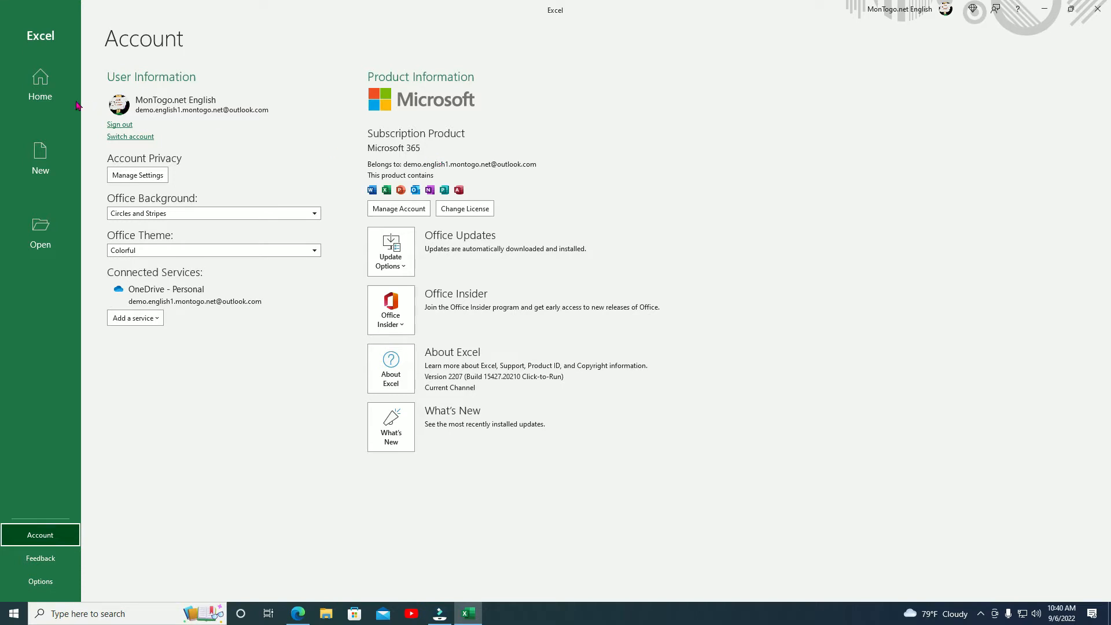
pyautogui.click(58, 96)
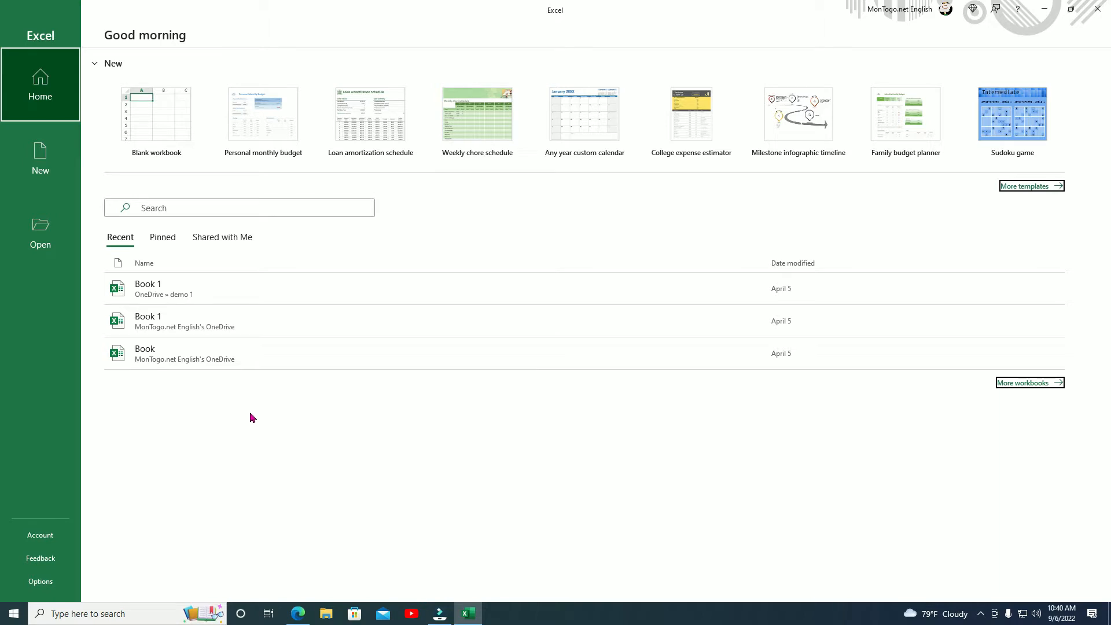
# Create a blank workbook and set the first worksheet's zoom to 150%.
pyautogui.click(185, 133)
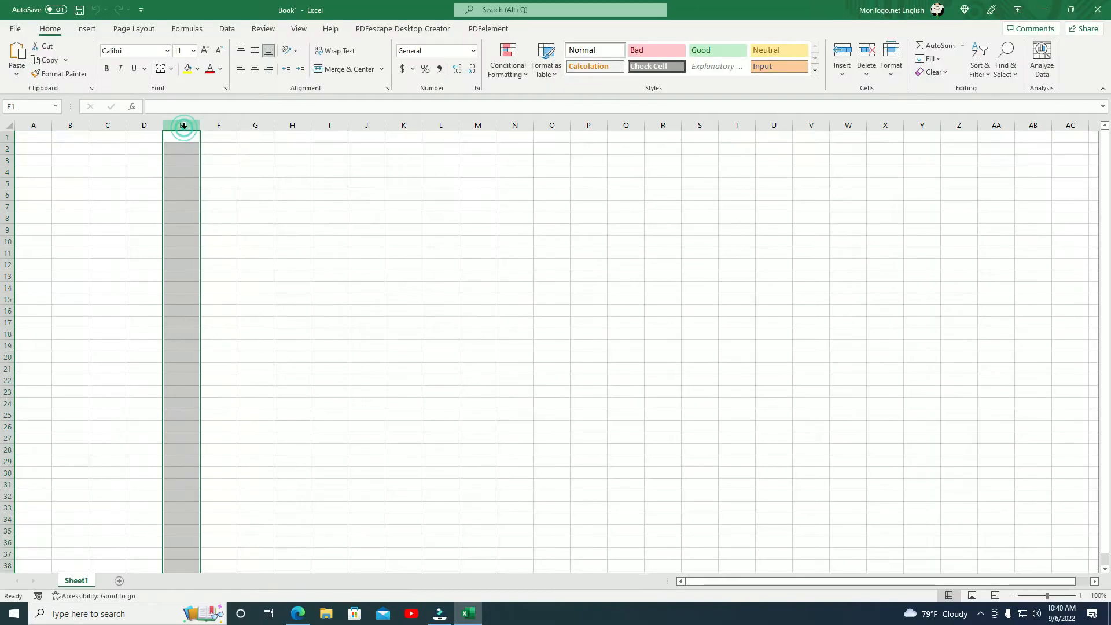
pyautogui.click(238, 229)
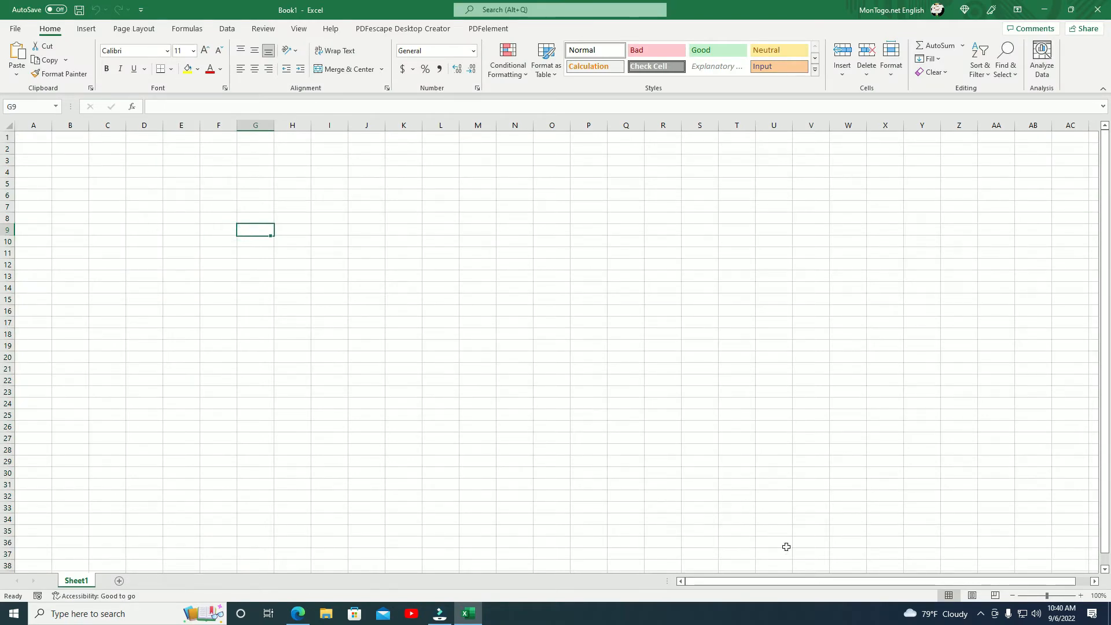
pyautogui.click(1080, 596)
pyautogui.click(1081, 596)
pyautogui.click(1080, 596)
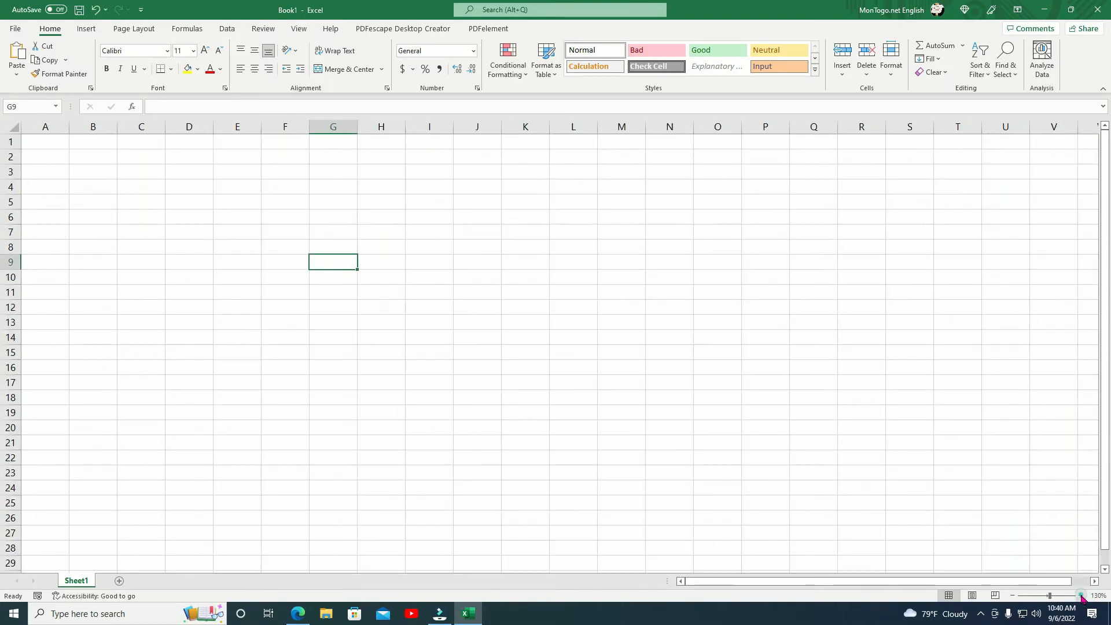
pyautogui.click(1080, 596)
pyautogui.click(1081, 596)
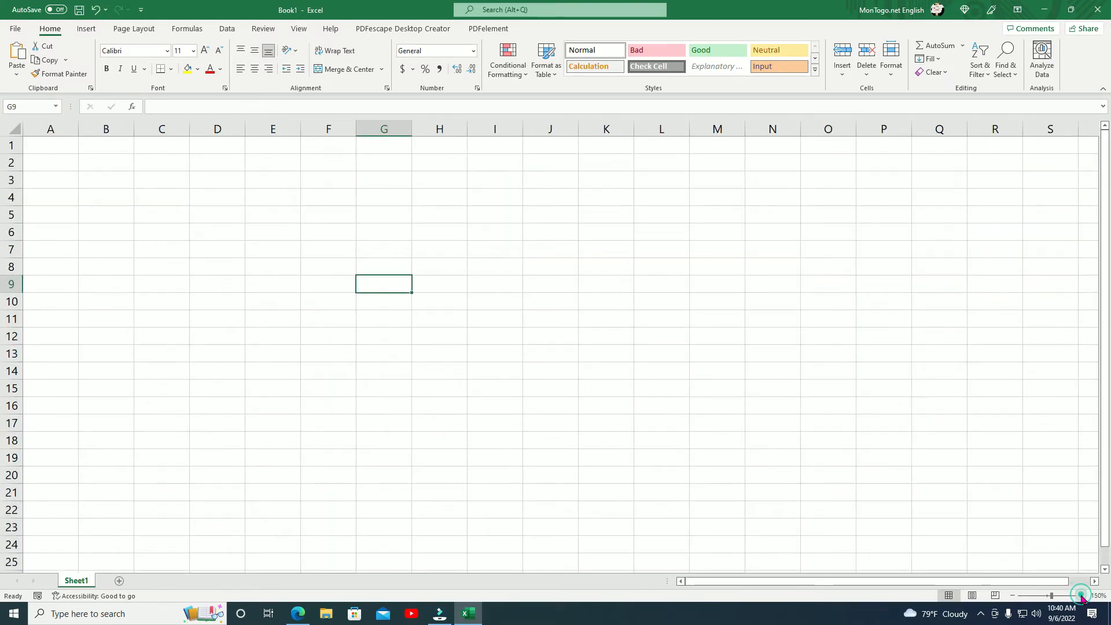
pyautogui.click(561, 412)
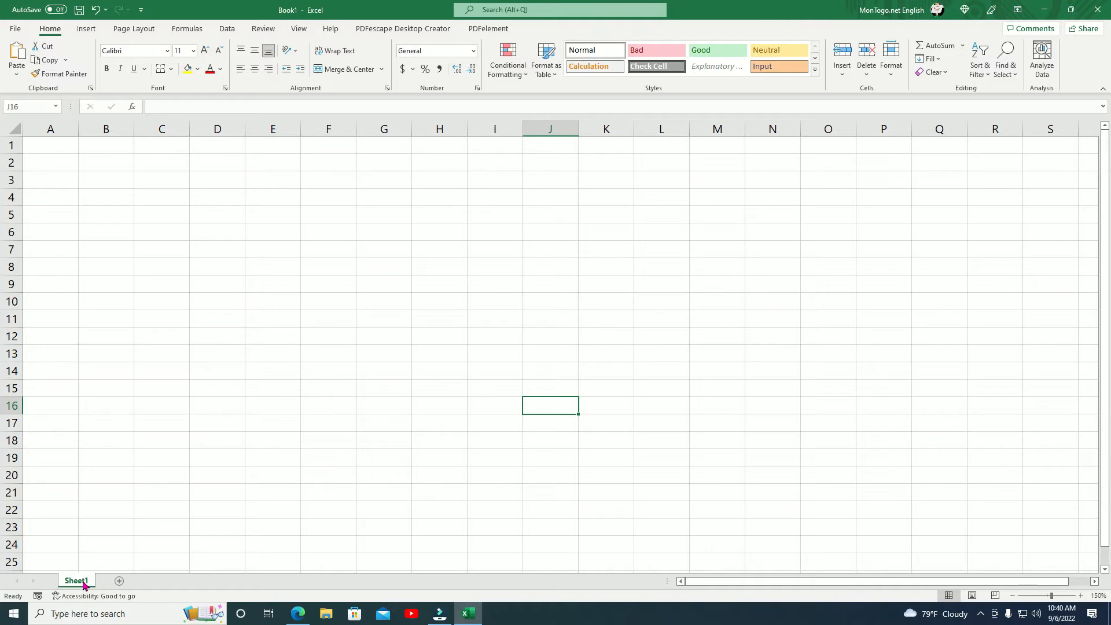
# Add two new worksheets to the workbook and rename Sheet1 as Form.
pyautogui.click(120, 581)
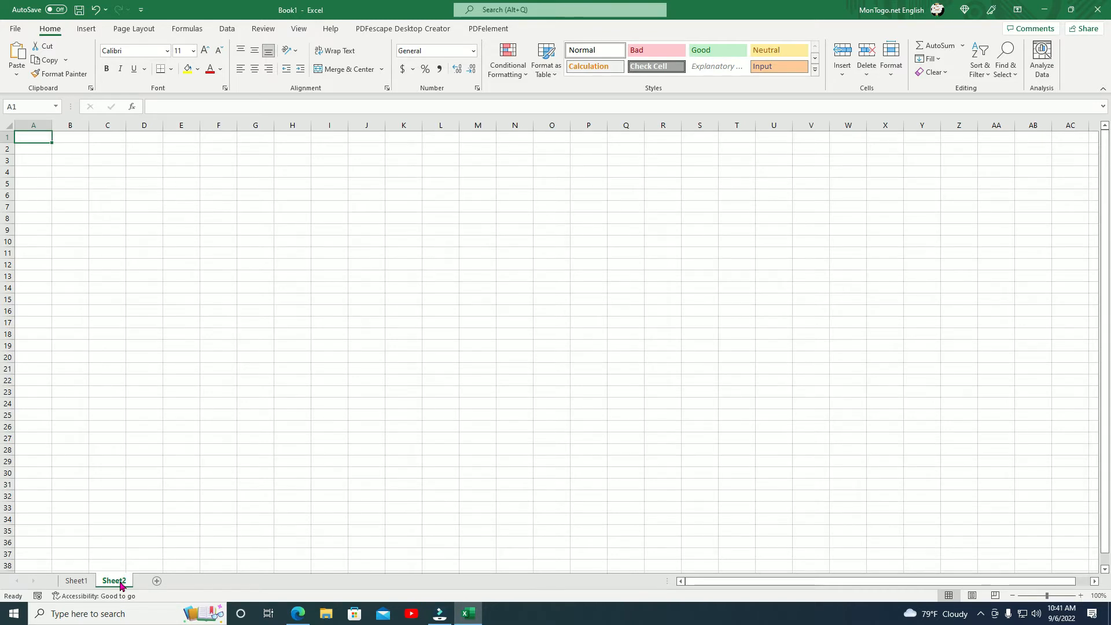
pyautogui.click(157, 583)
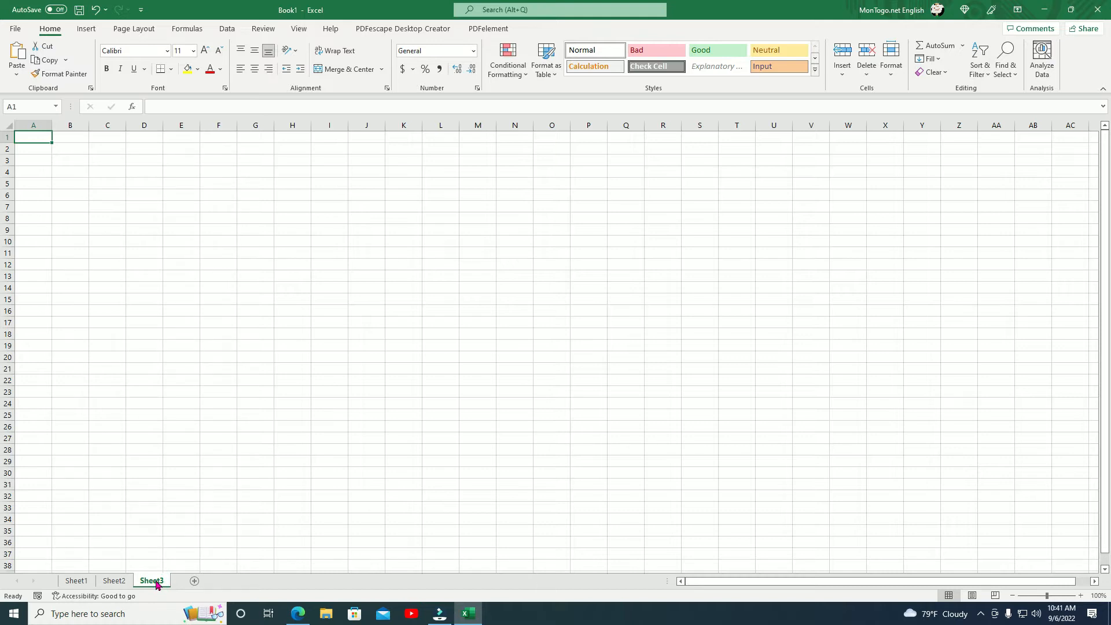
pyautogui.click(76, 580)
pyautogui.doubleClick(84, 581)
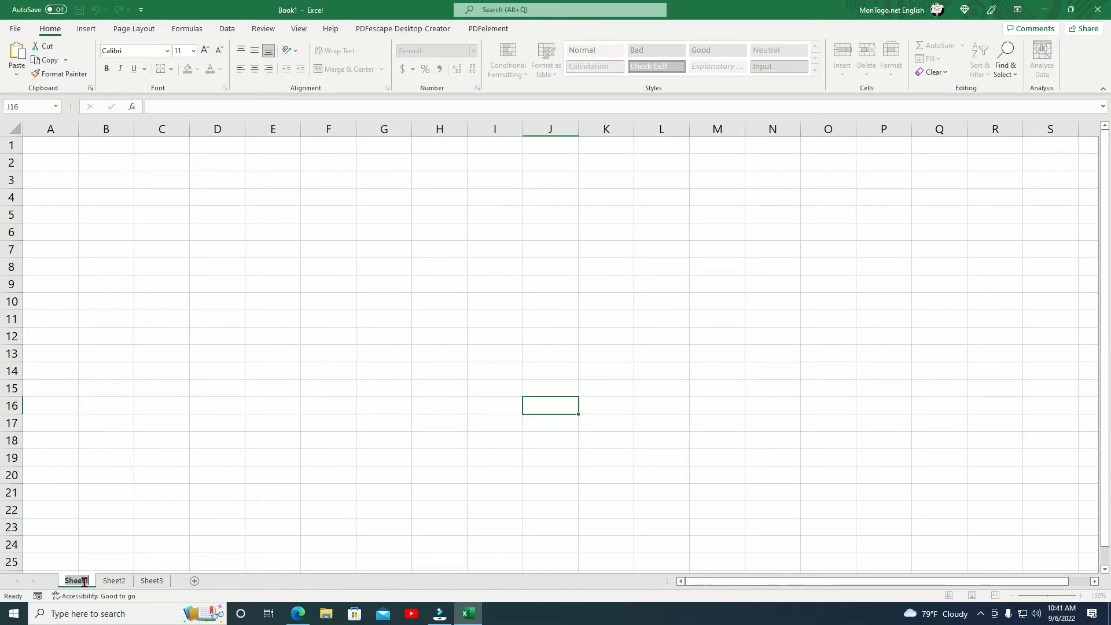
pyautogui.write('For')
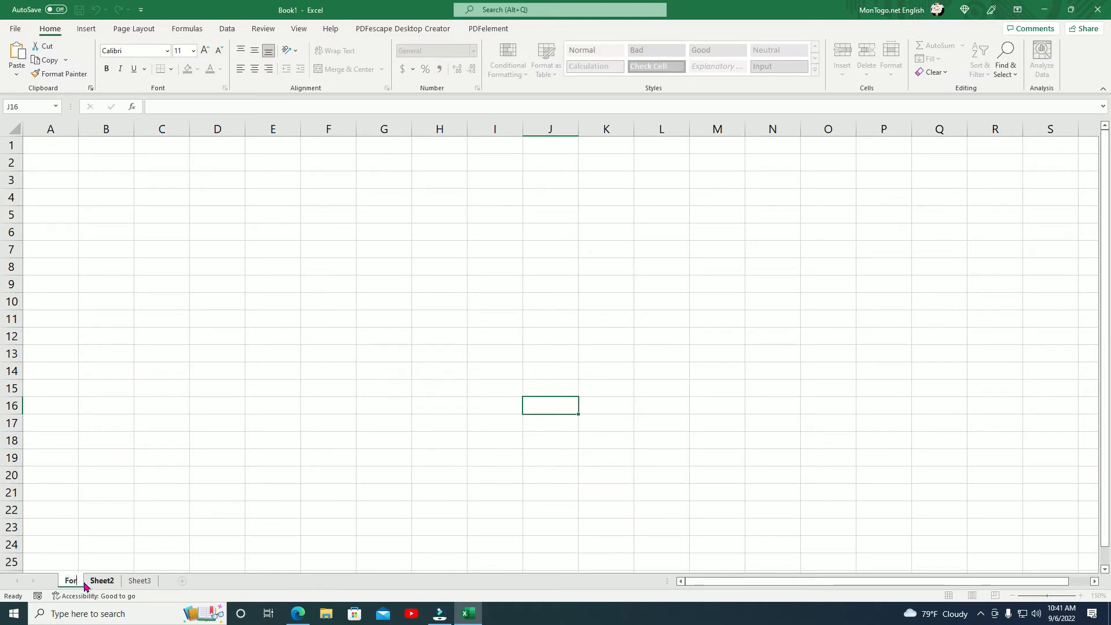
pyautogui.write('m')
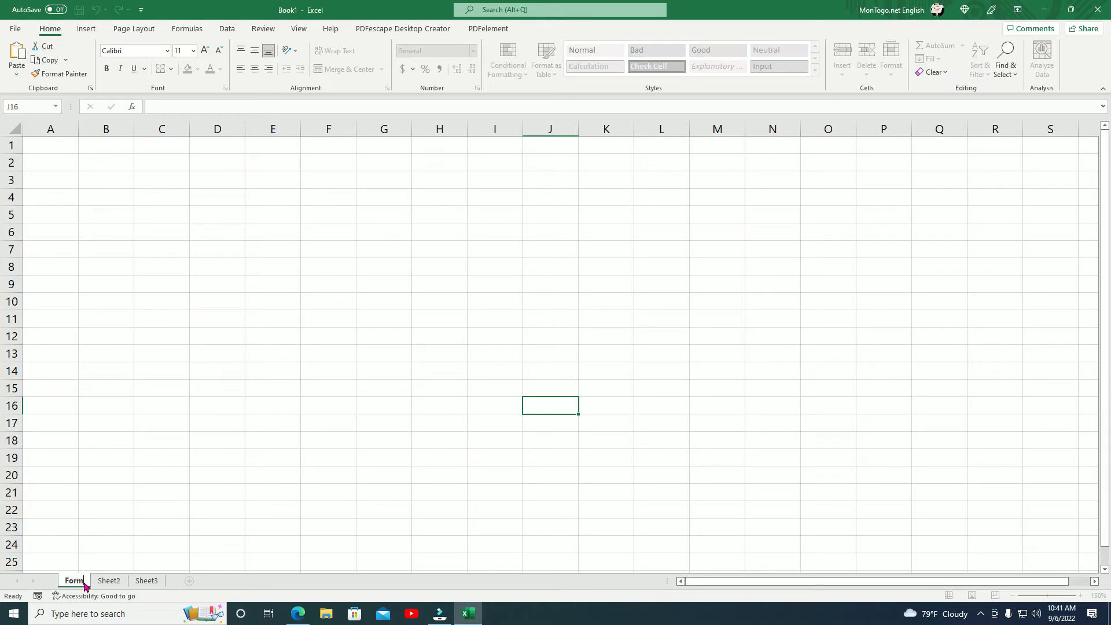
# Rename the Sheet2 worksheet as Lists.
pyautogui.click(122, 586)
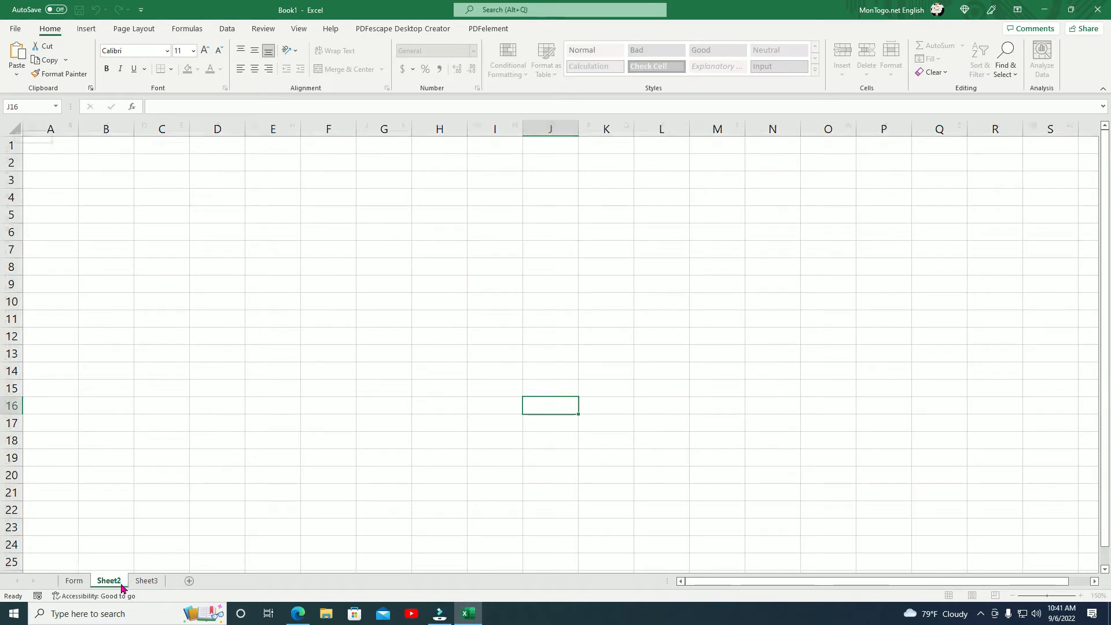
pyautogui.doubleClick(110, 580)
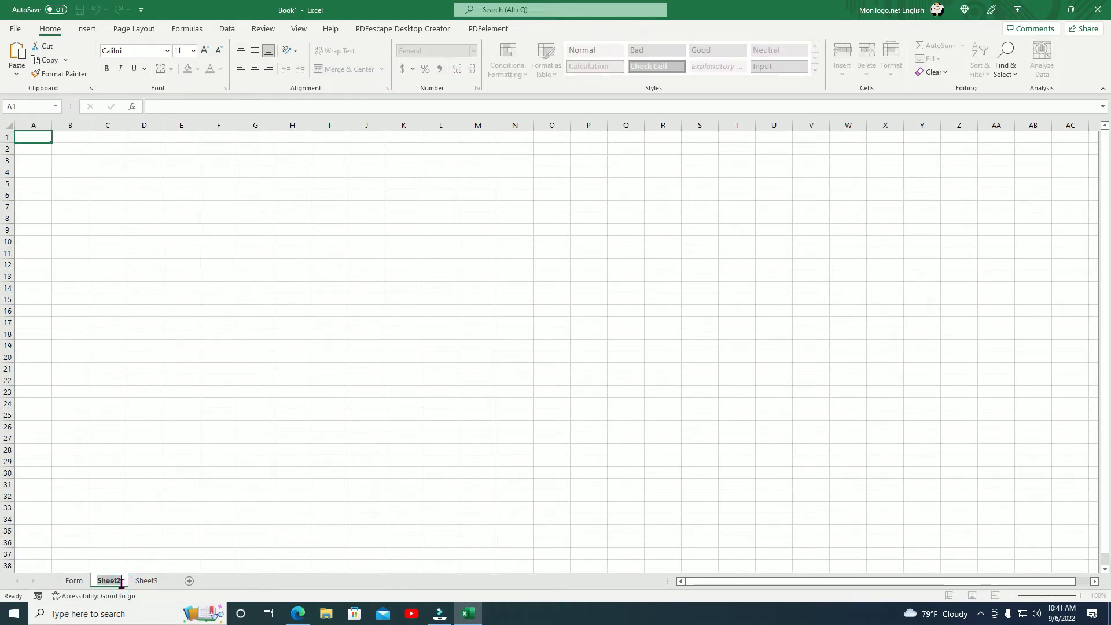
pyautogui.write('Lists')
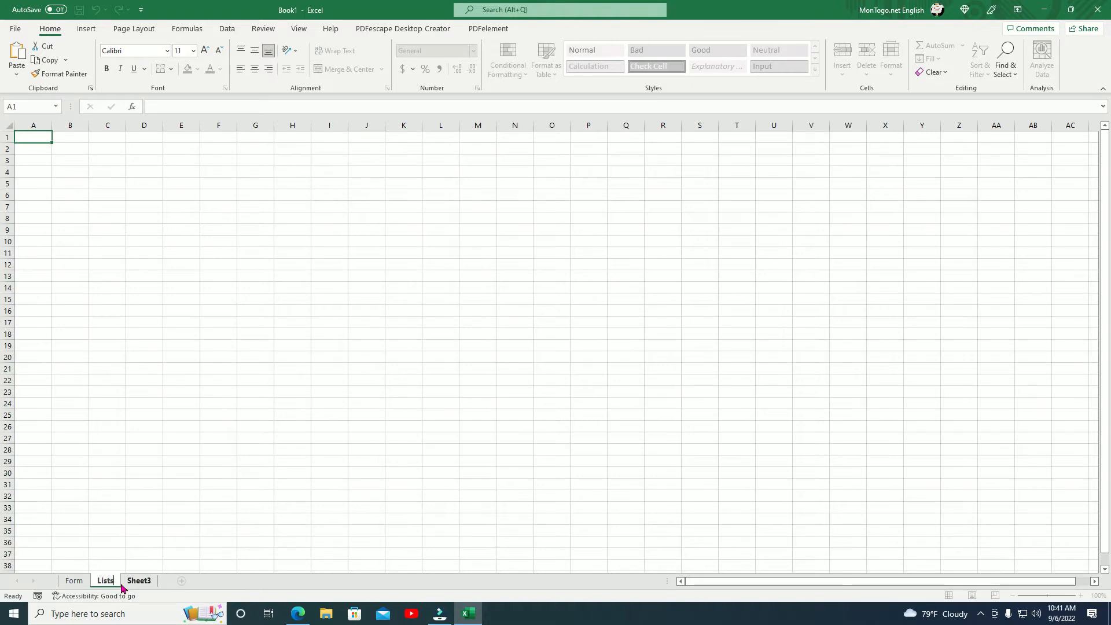
pyautogui.press('Return')
# Rename the Sheet3 worksheet as Database.
pyautogui.click(148, 581)
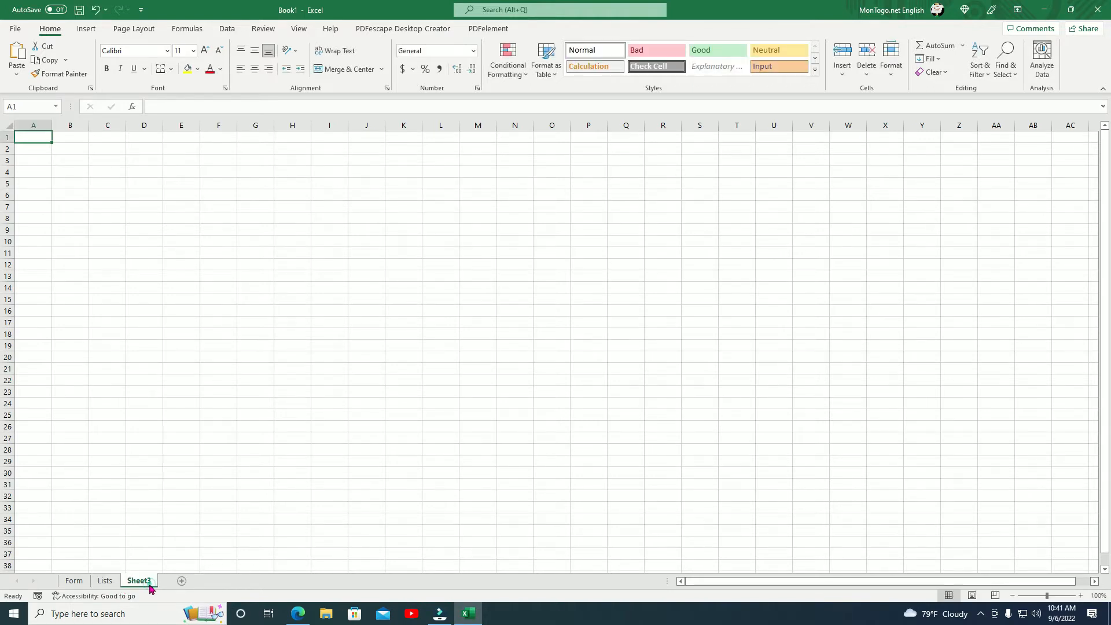
pyautogui.doubleClick(152, 581)
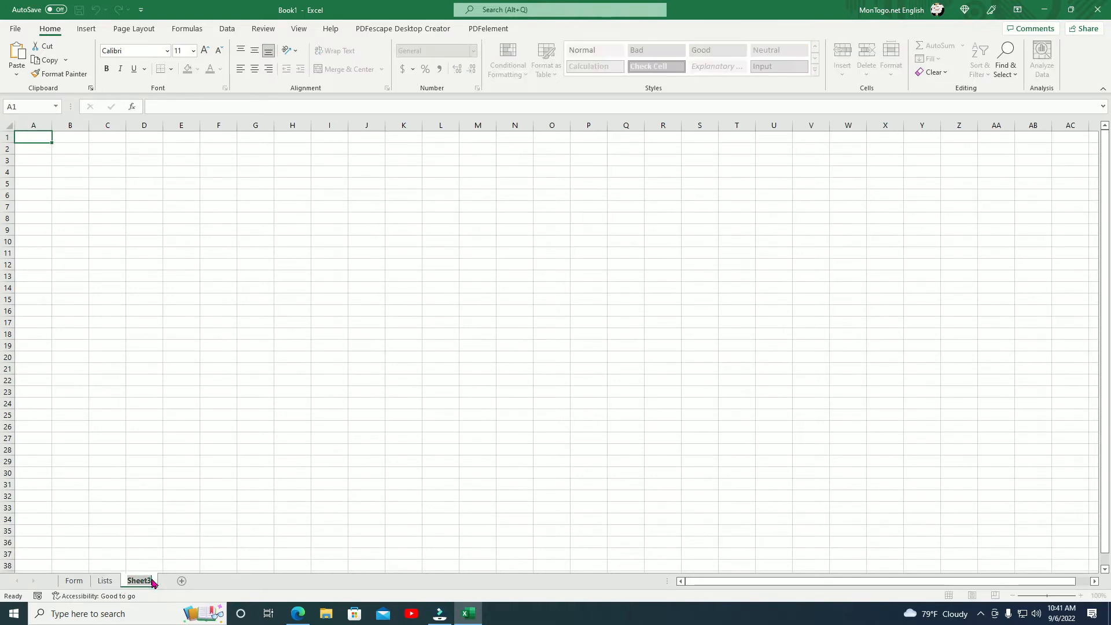
pyautogui.write('Database')
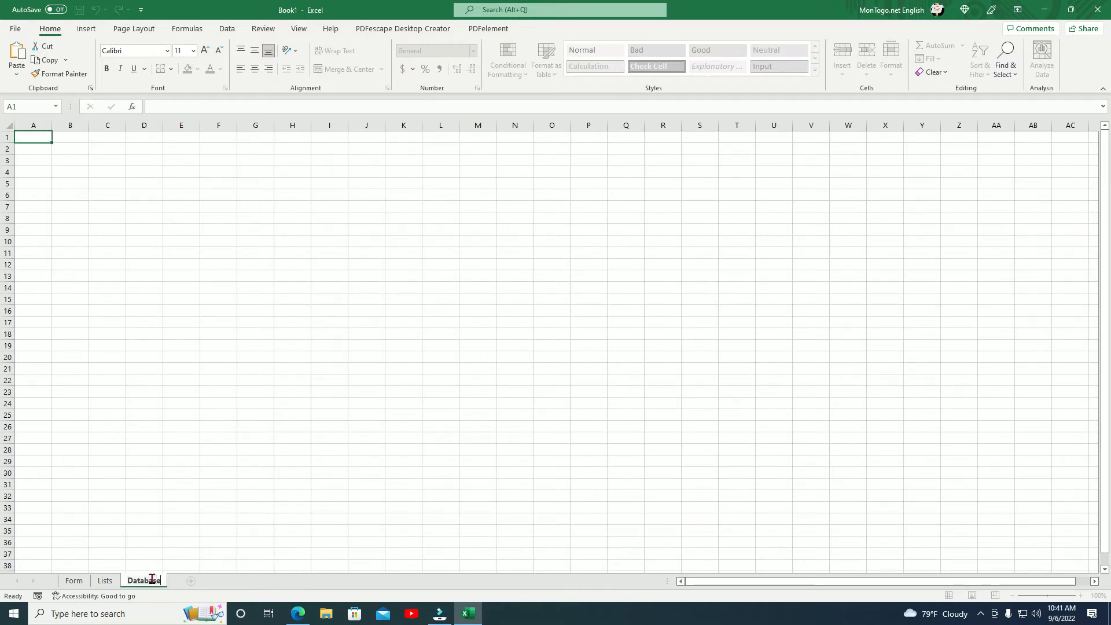
pyautogui.click(248, 558)
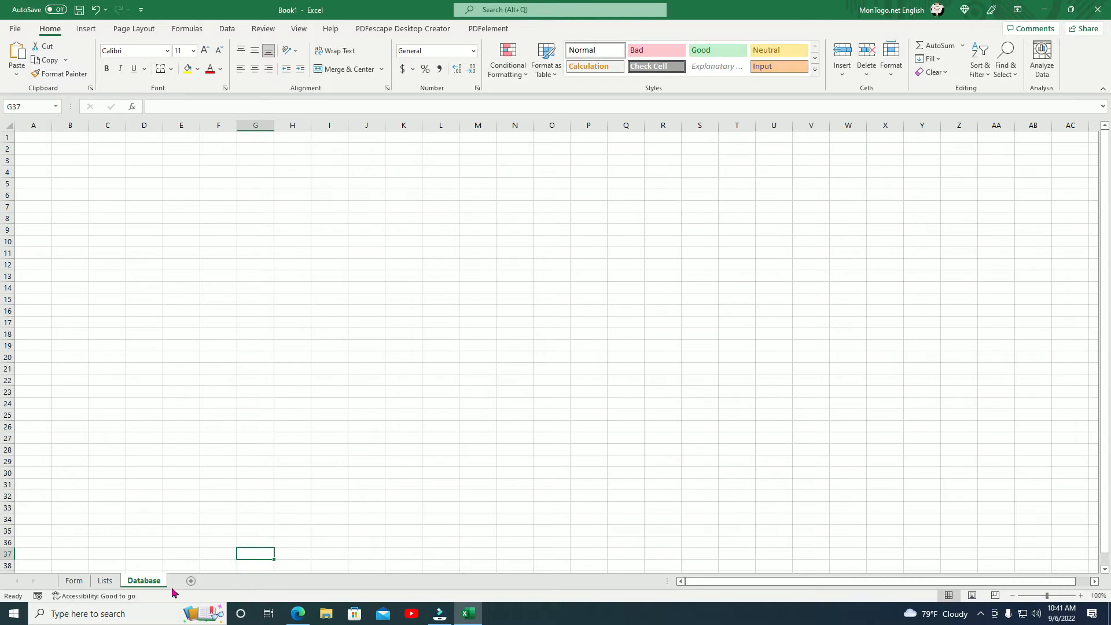
# On the Form sheet, enter the labels First Name in G9 and Last Name in I9.
pyautogui.click(74, 581)
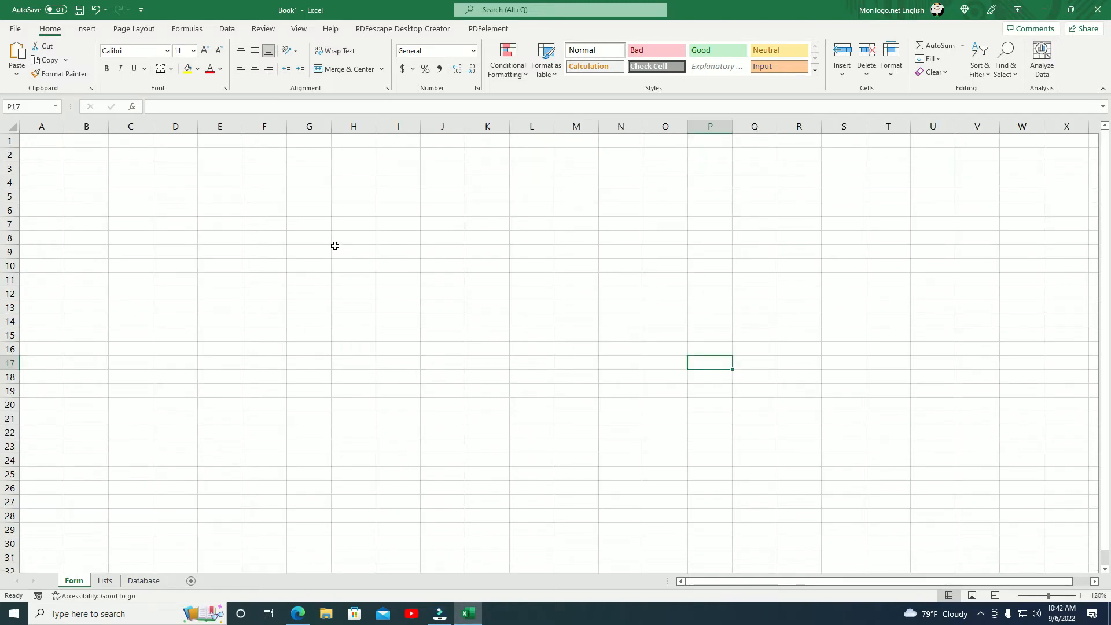
pyautogui.click(384, 253)
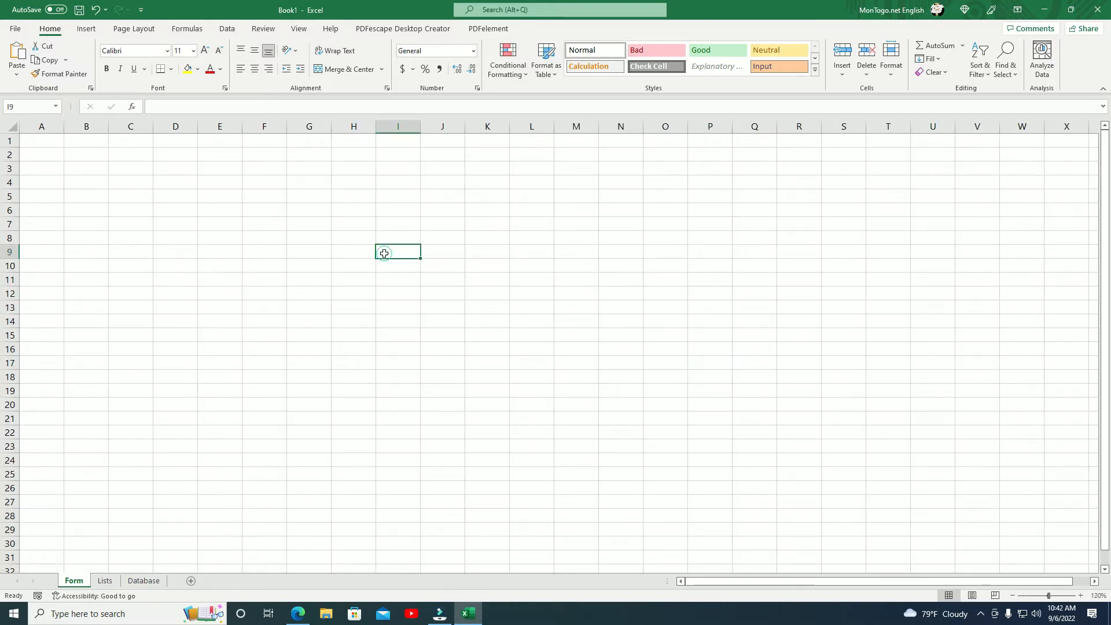
pyautogui.doubleClick(383, 252)
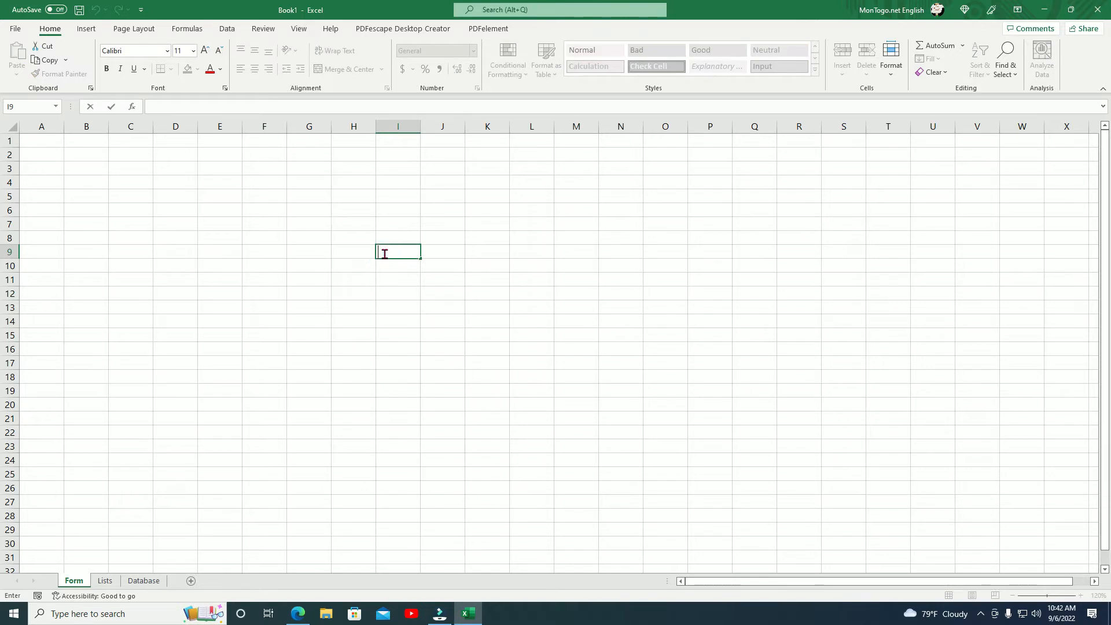
pyautogui.click(319, 250)
pyautogui.doubleClick(319, 250)
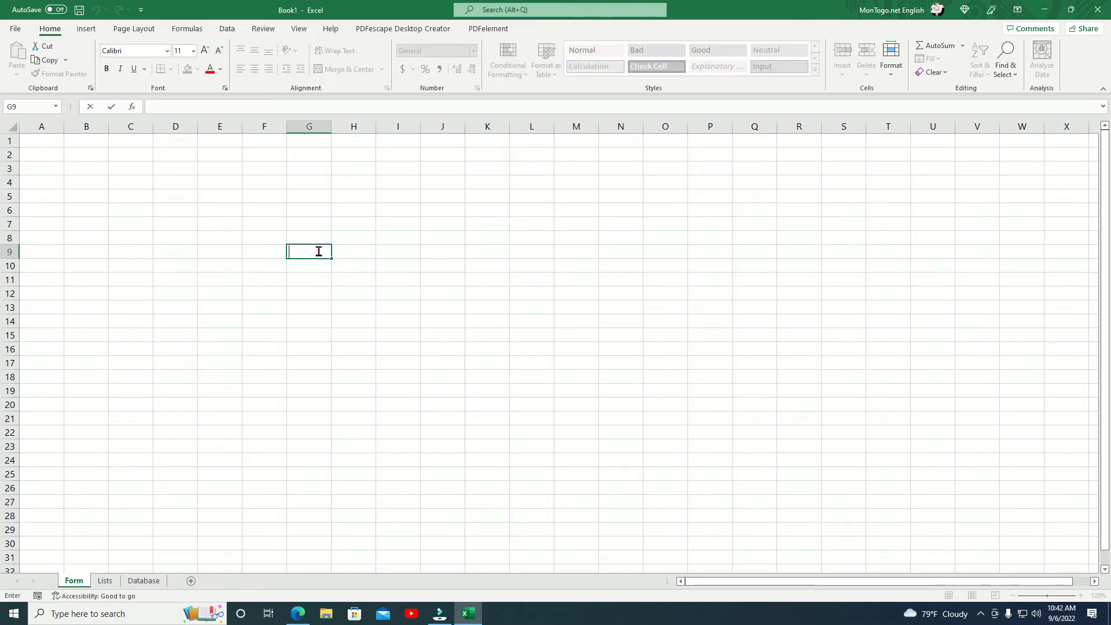
pyautogui.write('First Name')
pyautogui.click(395, 250)
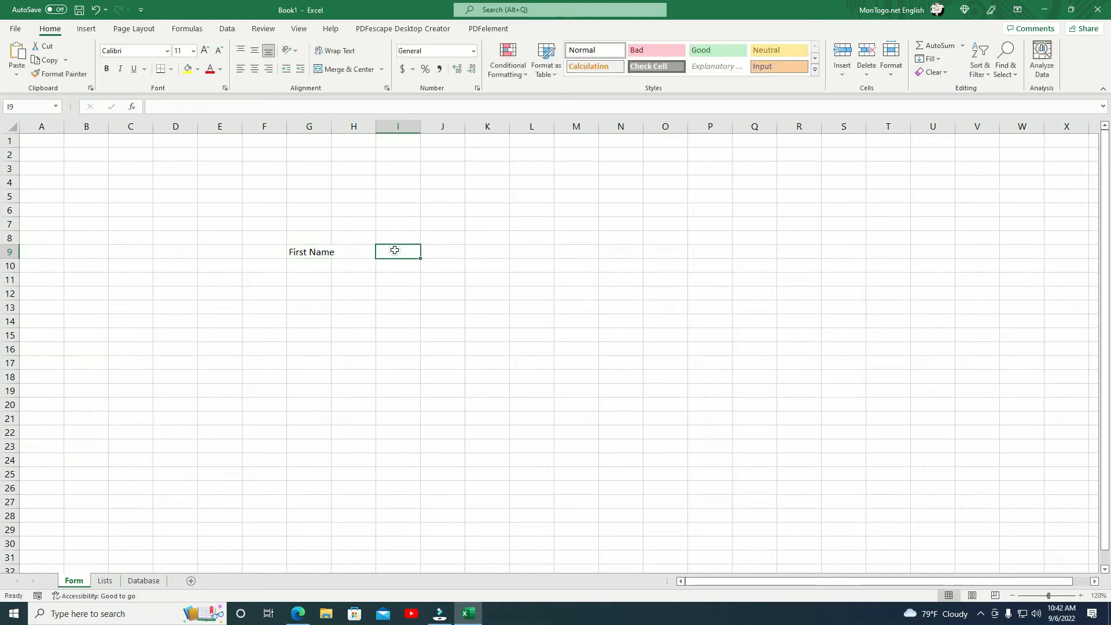
pyautogui.doubleClick(394, 250)
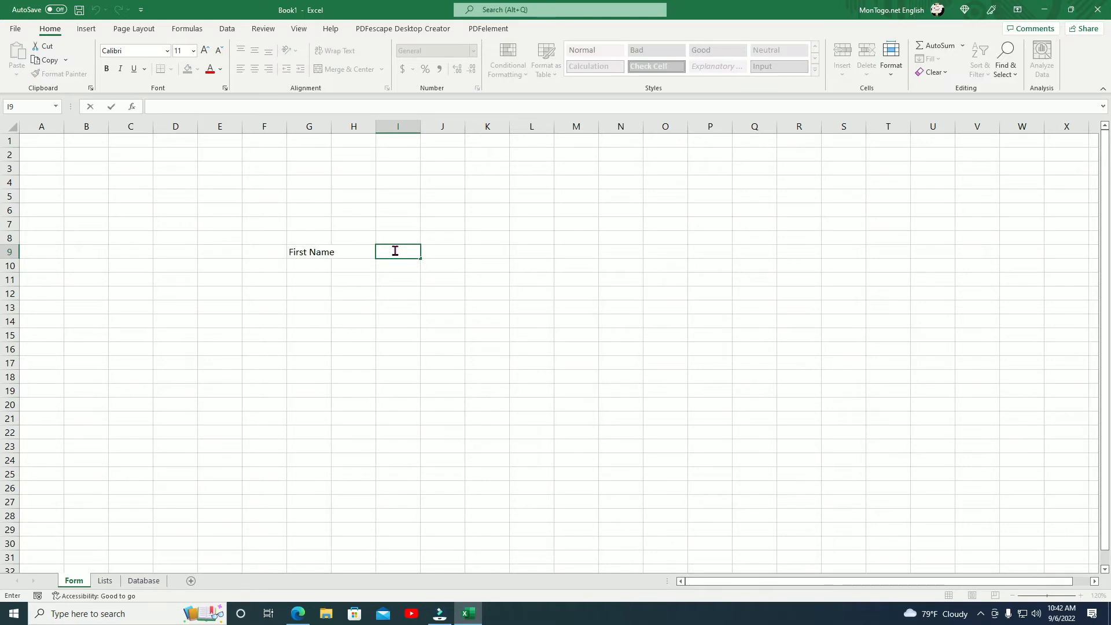
pyautogui.write('Last Name')
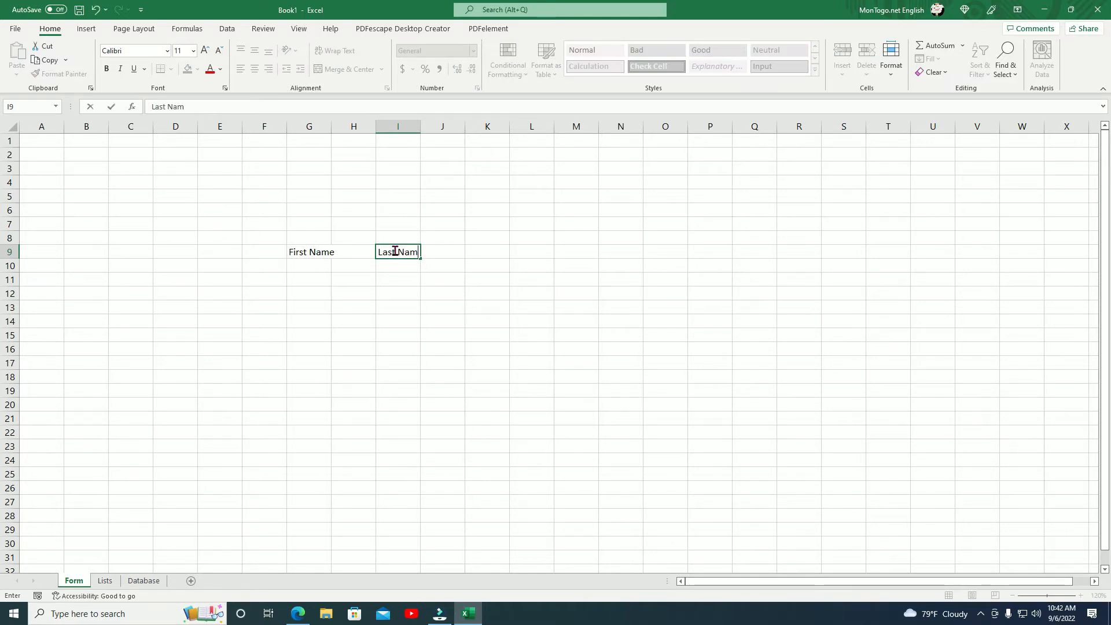
# Enter the label Department in G12 and the label Position in G15.
pyautogui.click(307, 265)
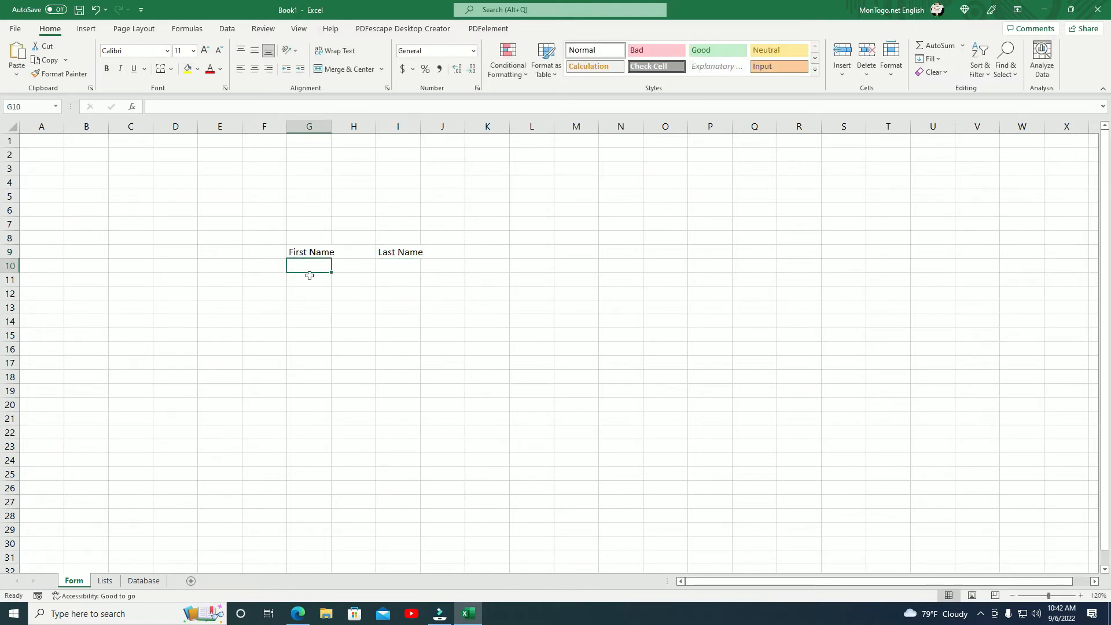
pyautogui.click(310, 279)
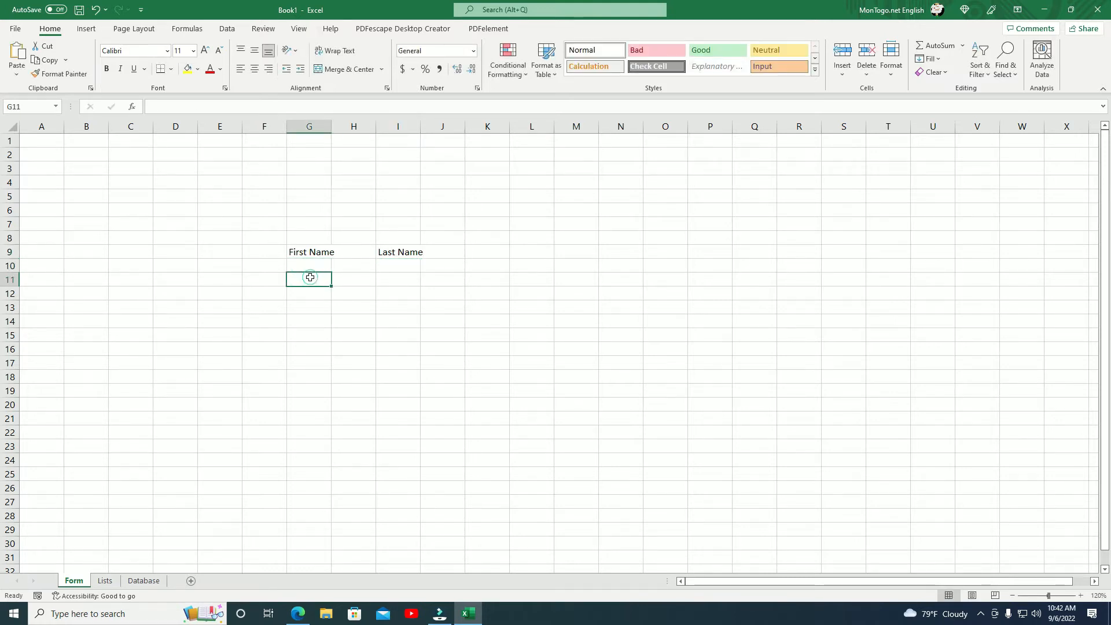
pyautogui.click(313, 295)
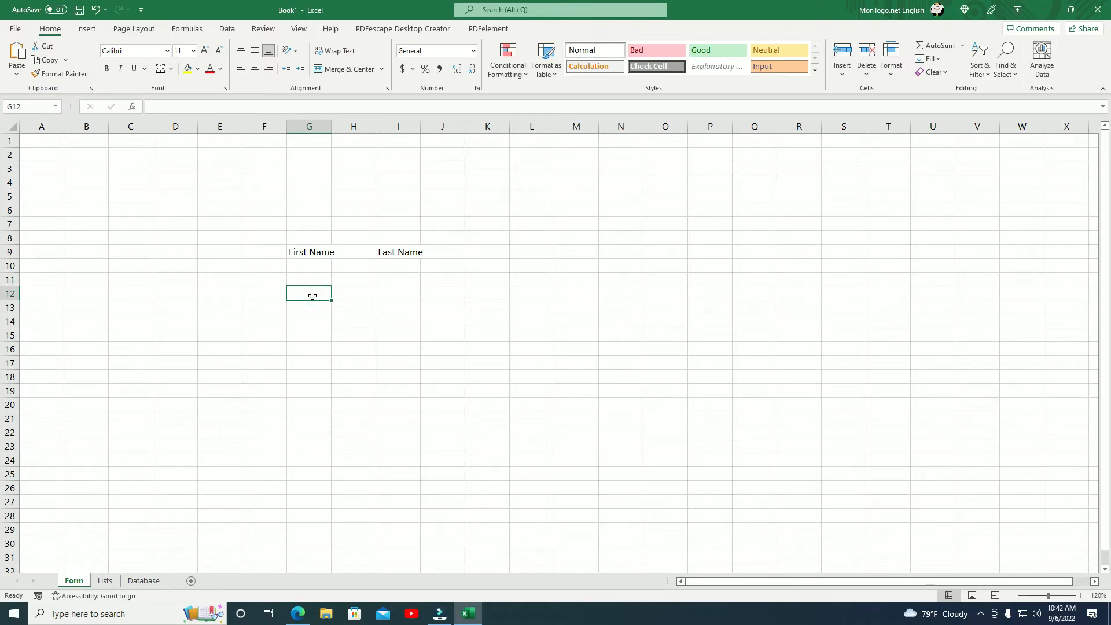
pyautogui.doubleClick(312, 295)
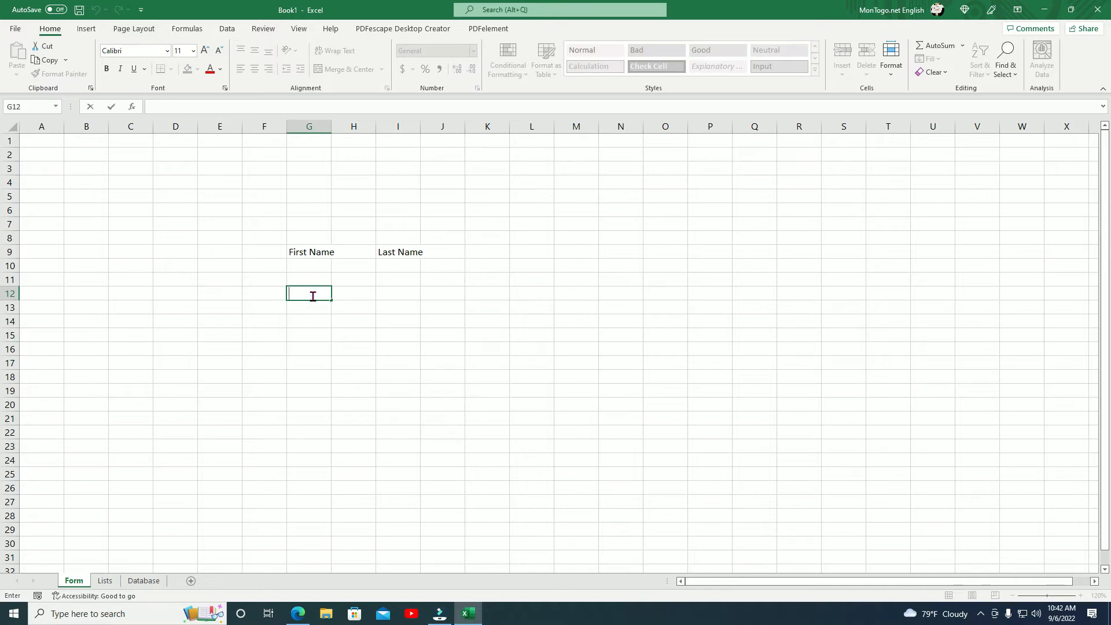
pyautogui.write('Departm')
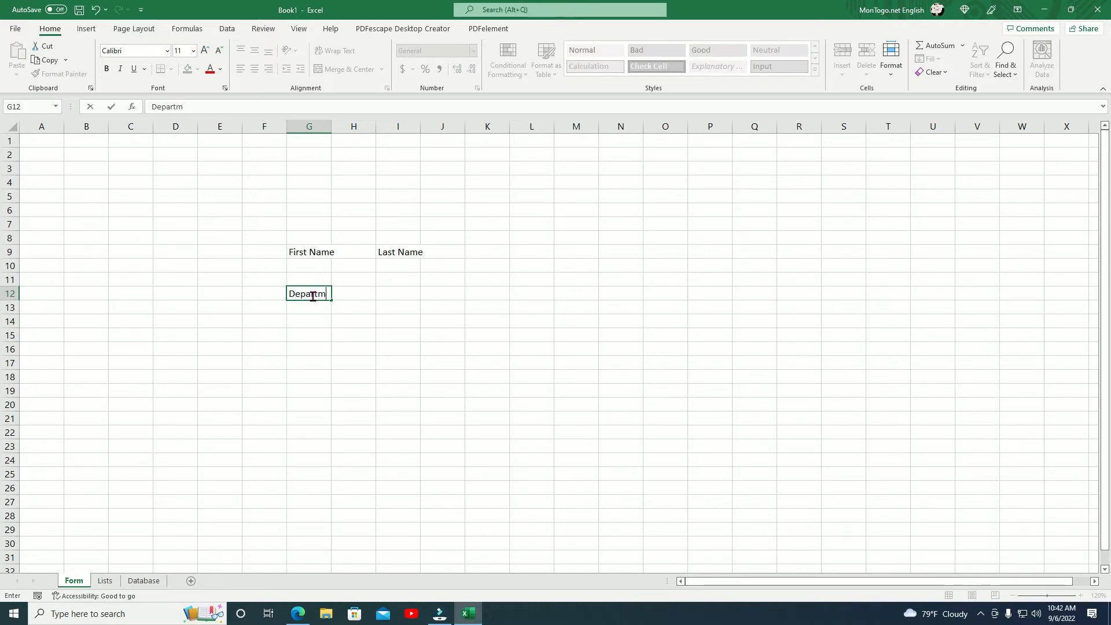
pyautogui.write('ent')
pyautogui.click(302, 337)
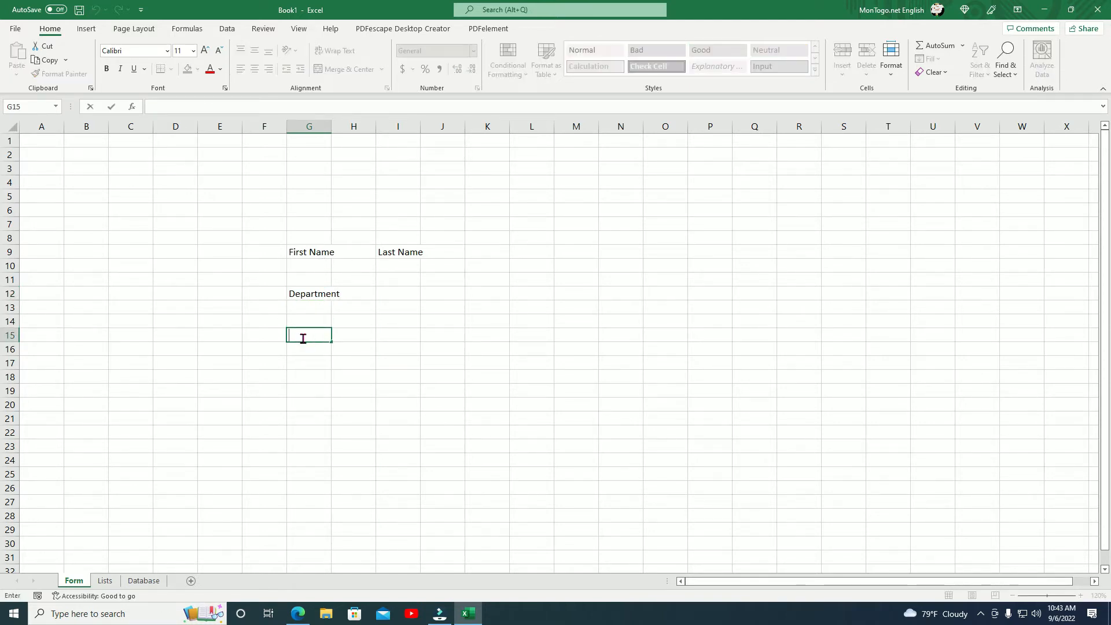
pyautogui.write('Position')
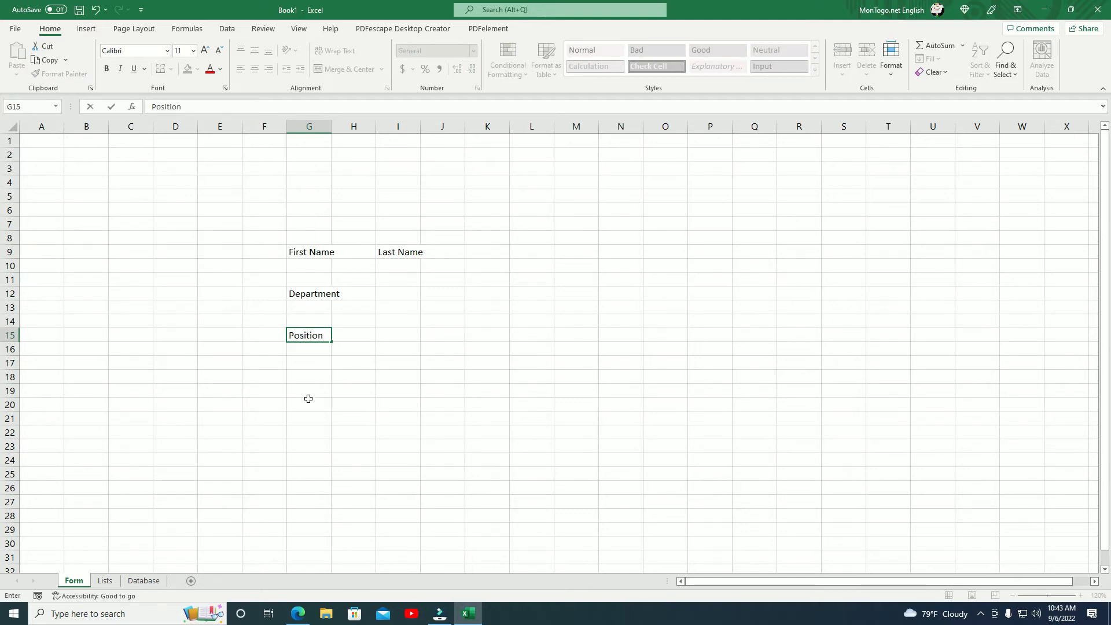
# Enter the label Education in G18 and the label Starting Date in G21.
pyautogui.click(312, 381)
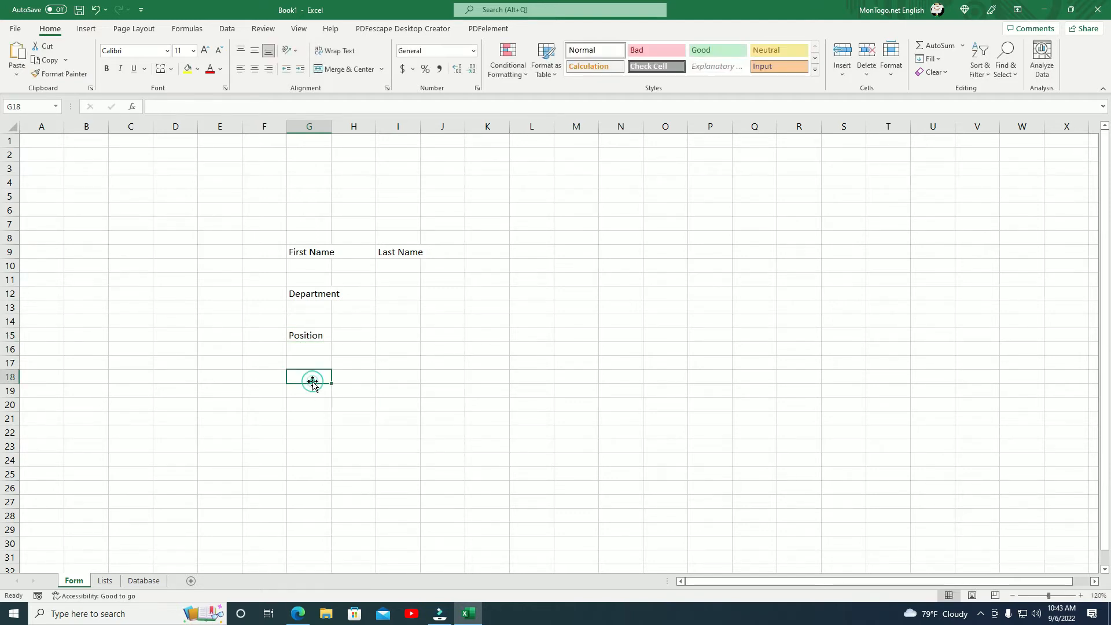
pyautogui.write('Ed')
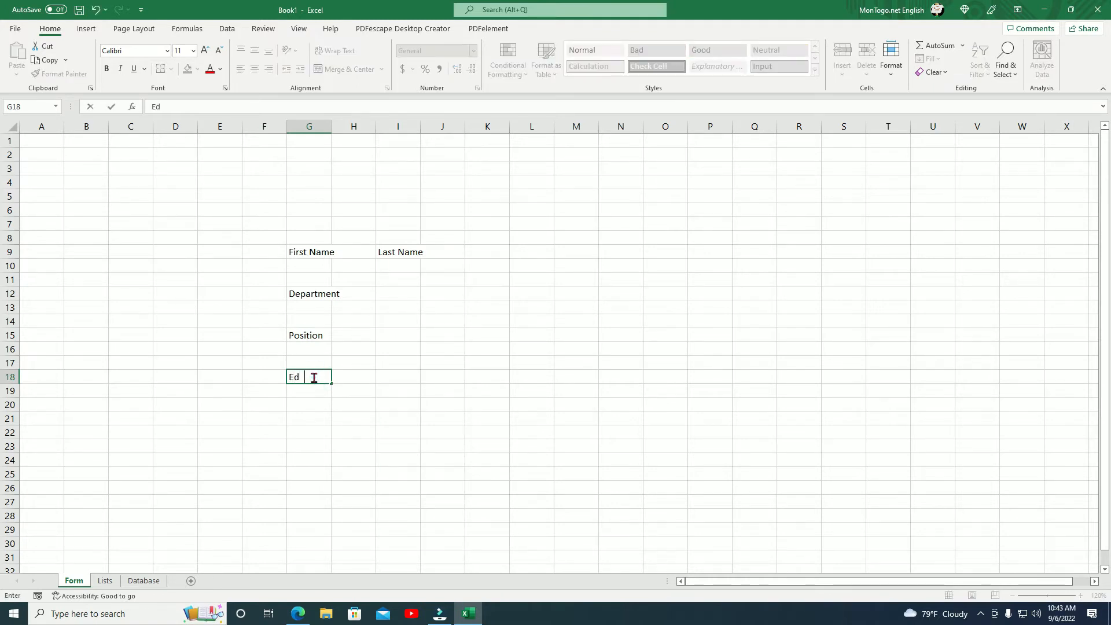
pyautogui.write('ucation')
pyautogui.click(310, 417)
pyautogui.doubleClick(310, 418)
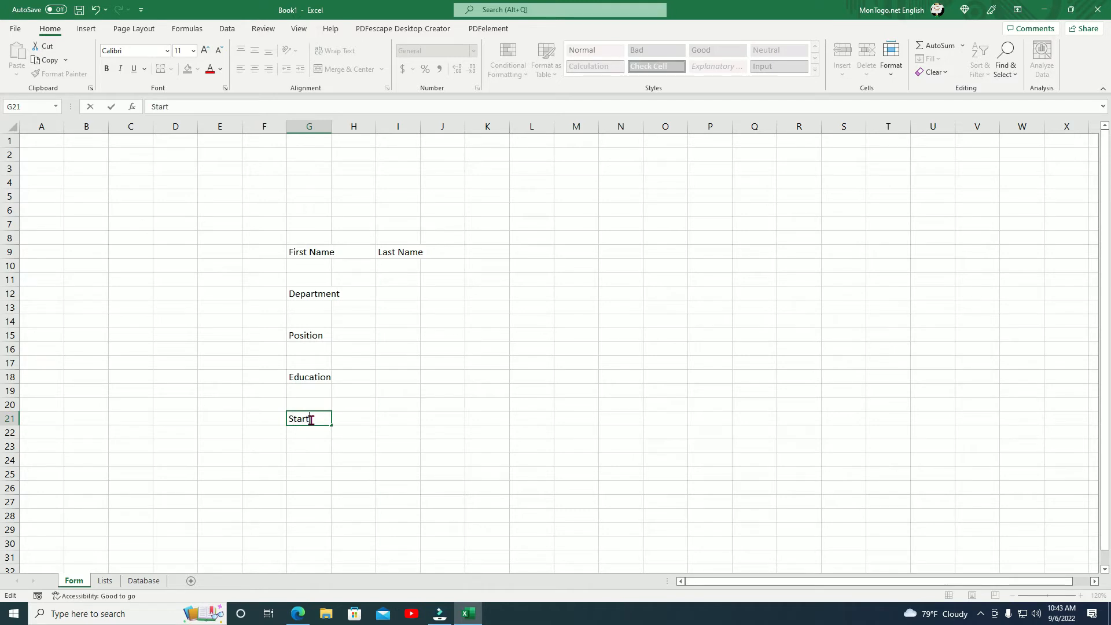
pyautogui.write('ing Date')
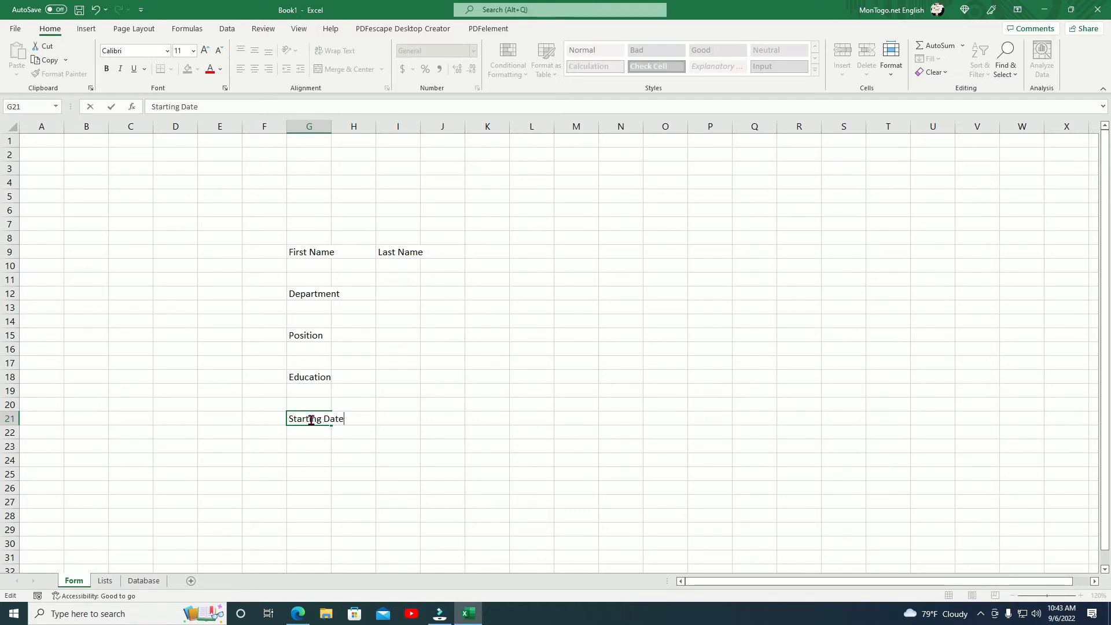
pyautogui.click(423, 436)
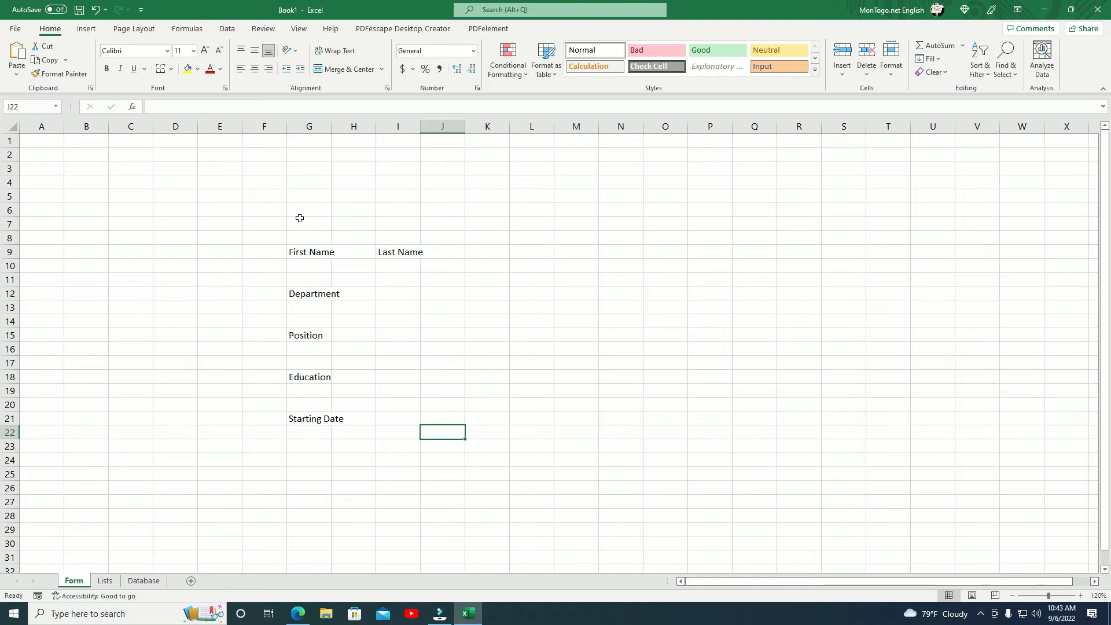
# Merge and center cells F4:J6 and enter the title EMPLOYEE INFORMATION FORM in them.
pyautogui.click(252, 186)
pyautogui.moveTo(289, 190); pyautogui.dragTo(464, 215)
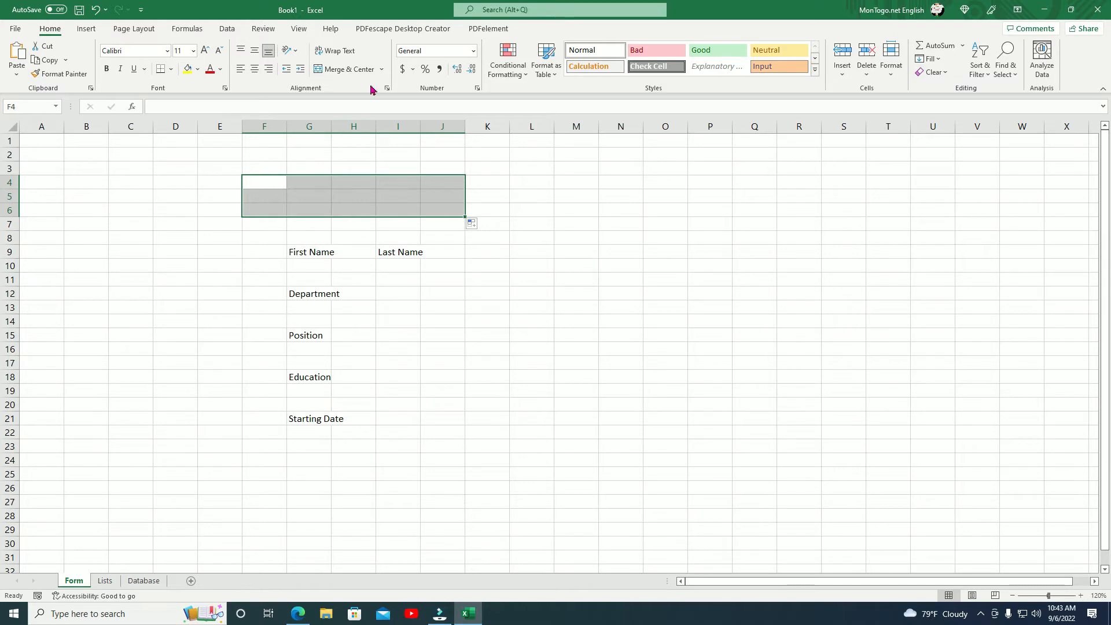
pyautogui.click(347, 69)
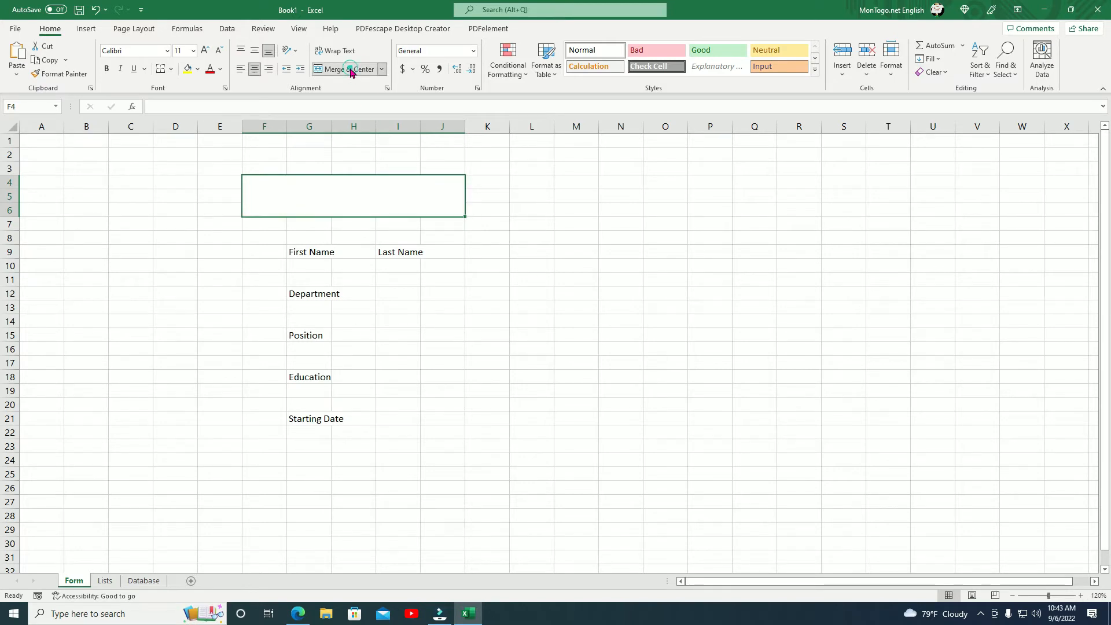
pyautogui.doubleClick(348, 197)
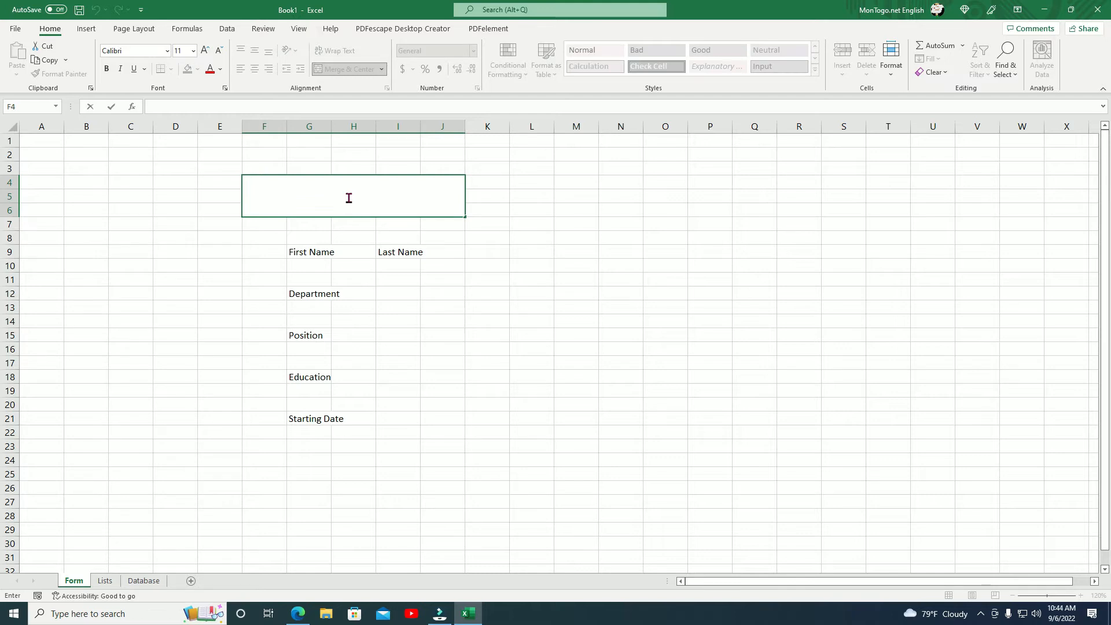
pyautogui.write('EMPLOYEE')
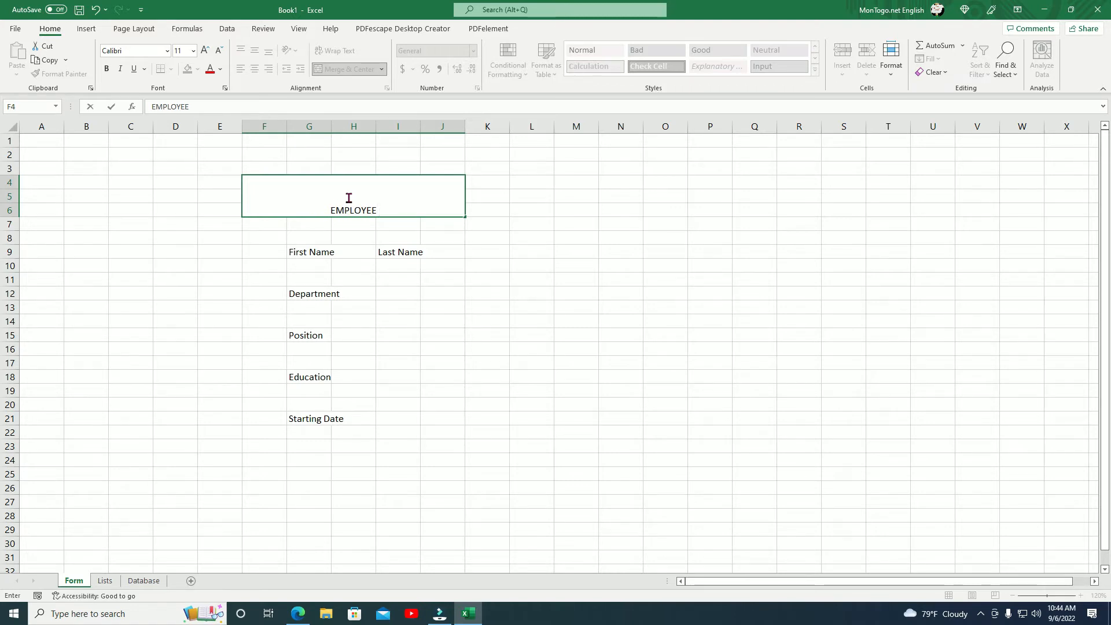
pyautogui.write(' INFORMATION ')
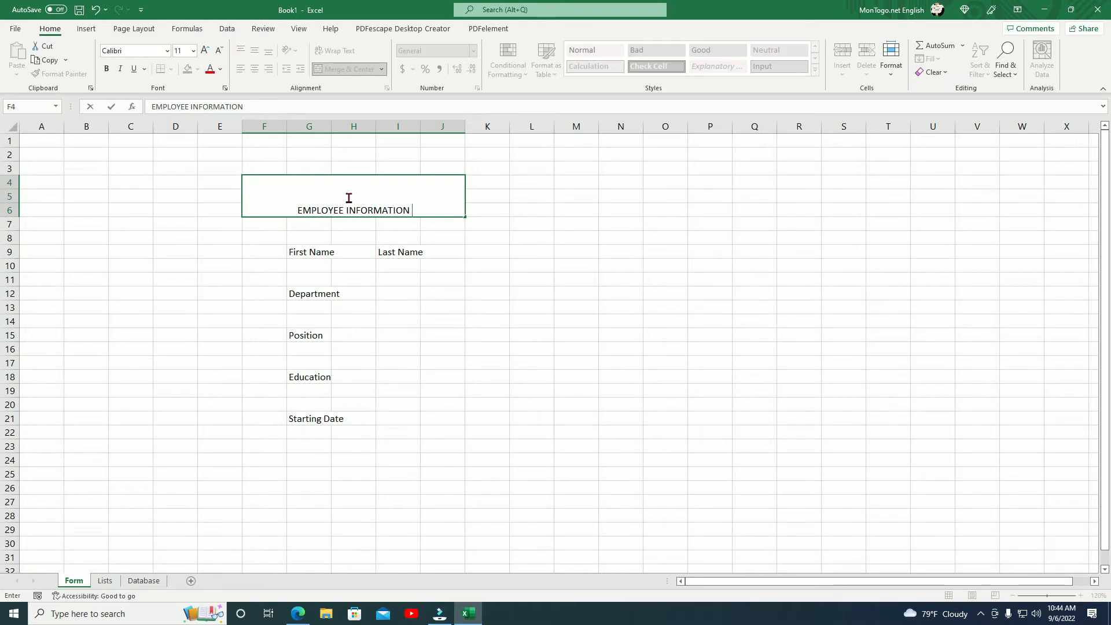
pyautogui.write('FORM')
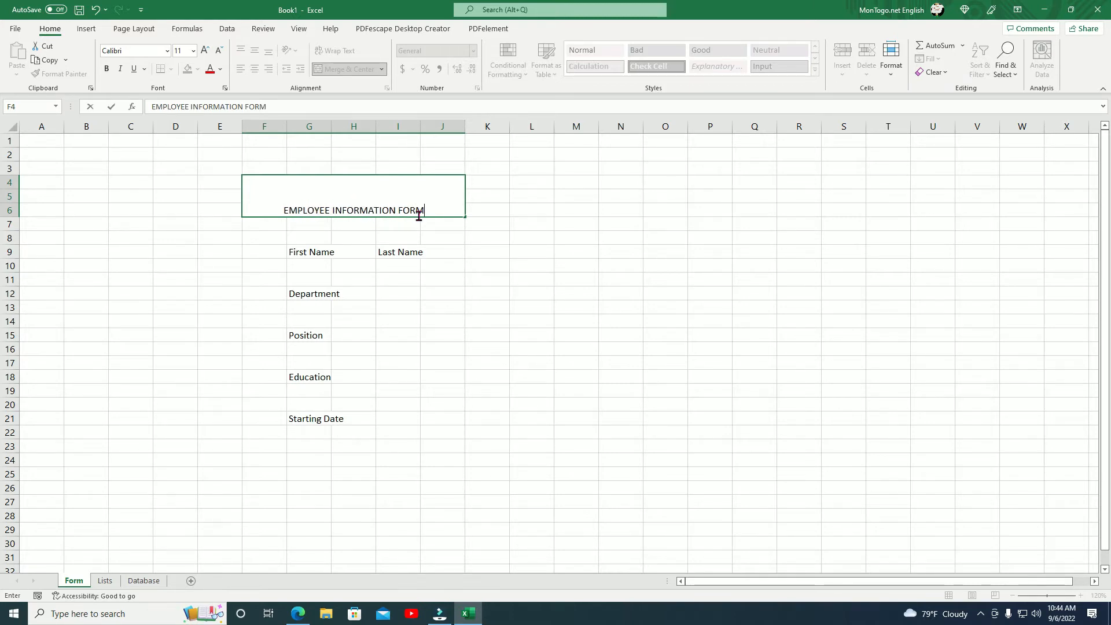
pyautogui.click(490, 218)
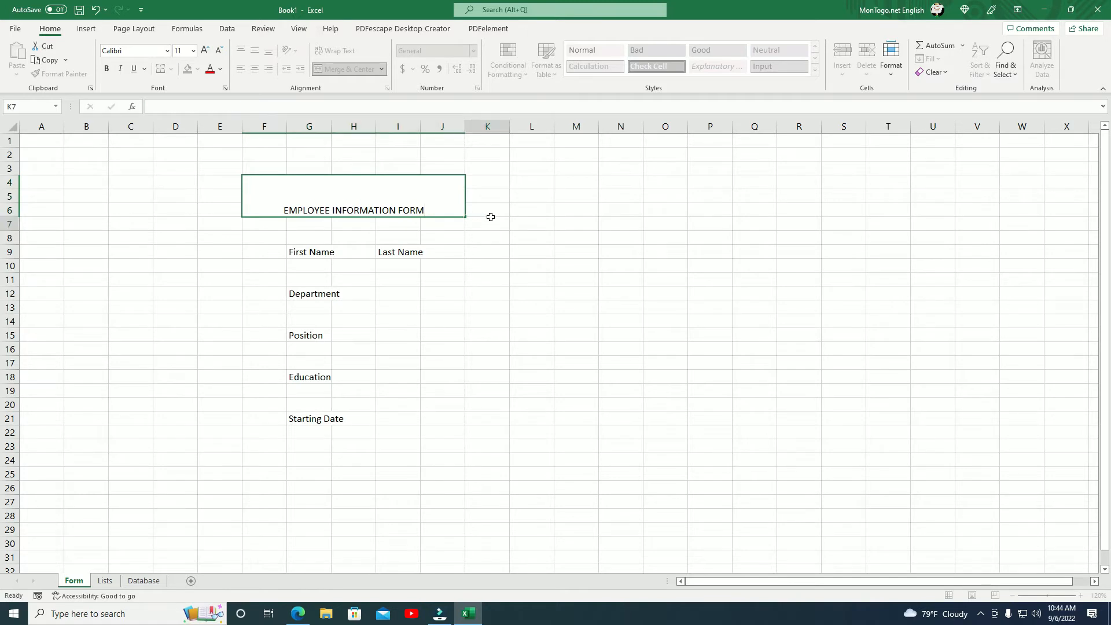
# Middle-align the form title vertically in its merged cell and apply the Accent1 cell style to it.
pyautogui.click(409, 210)
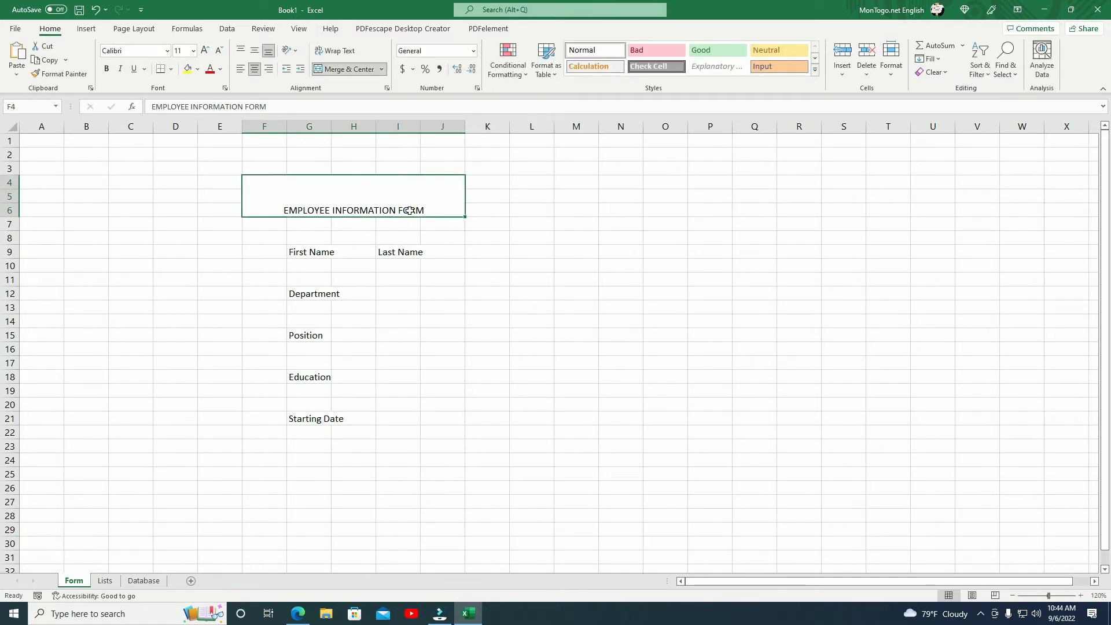
pyautogui.click(255, 50)
pyautogui.click(429, 309)
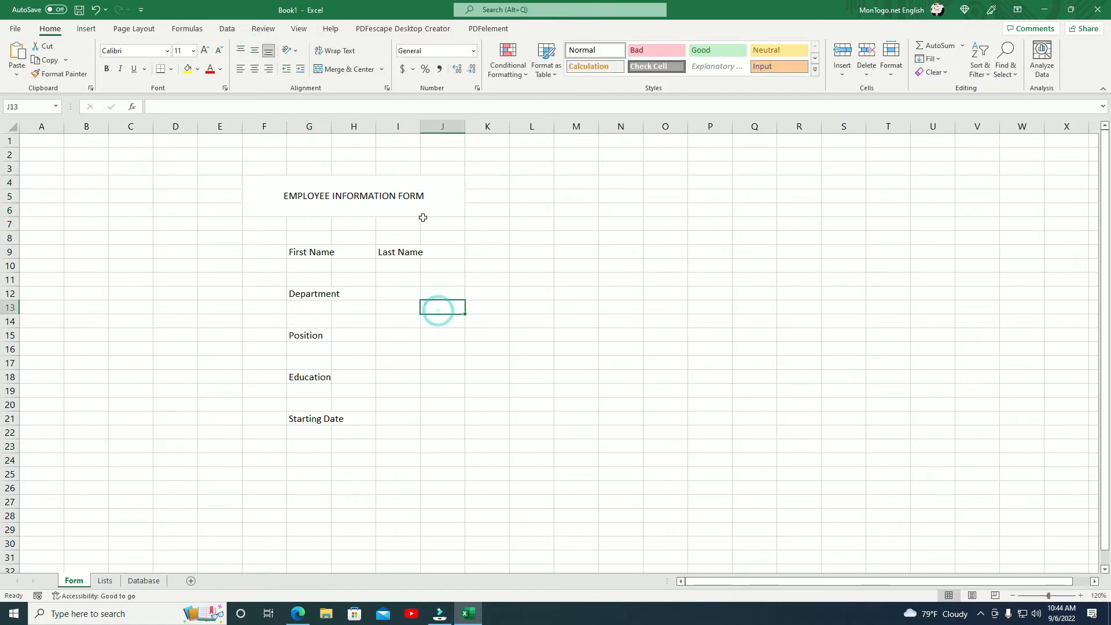
pyautogui.click(257, 193)
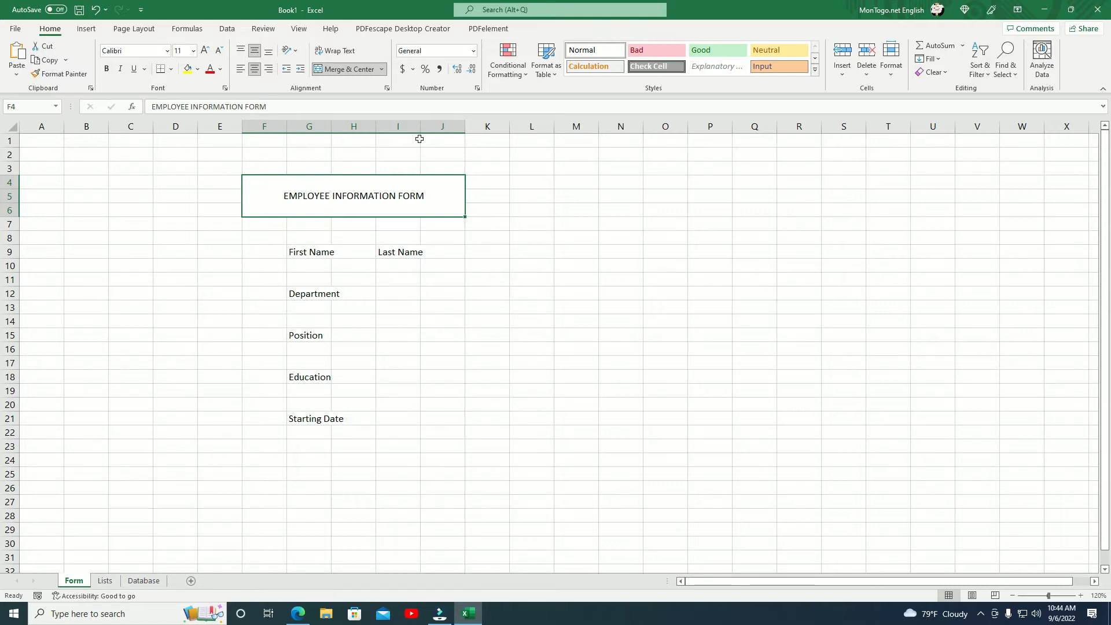
pyautogui.click(815, 70)
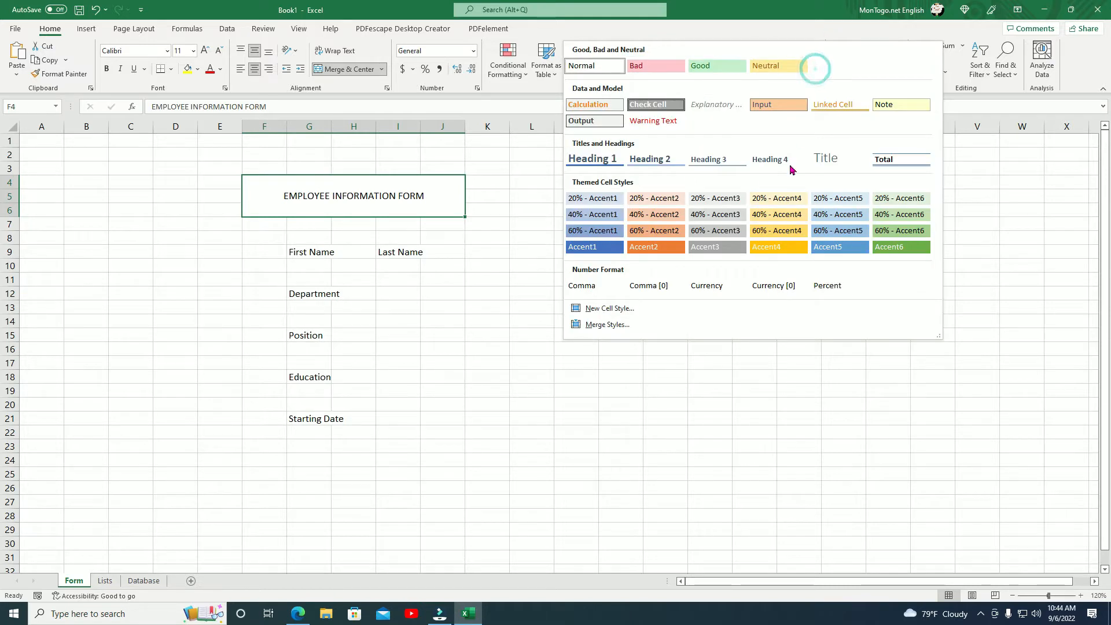
pyautogui.click(607, 246)
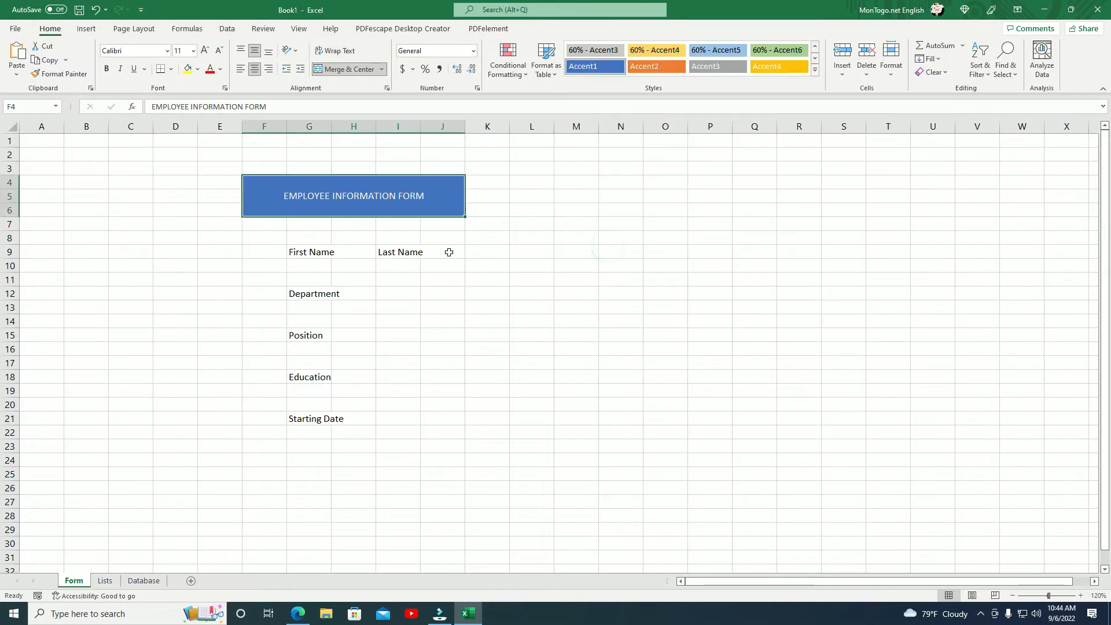
# Fill only the formatting of cell F7 across the range F7:J25, keeping the existing field labels.
pyautogui.click(372, 231)
pyautogui.click(265, 228)
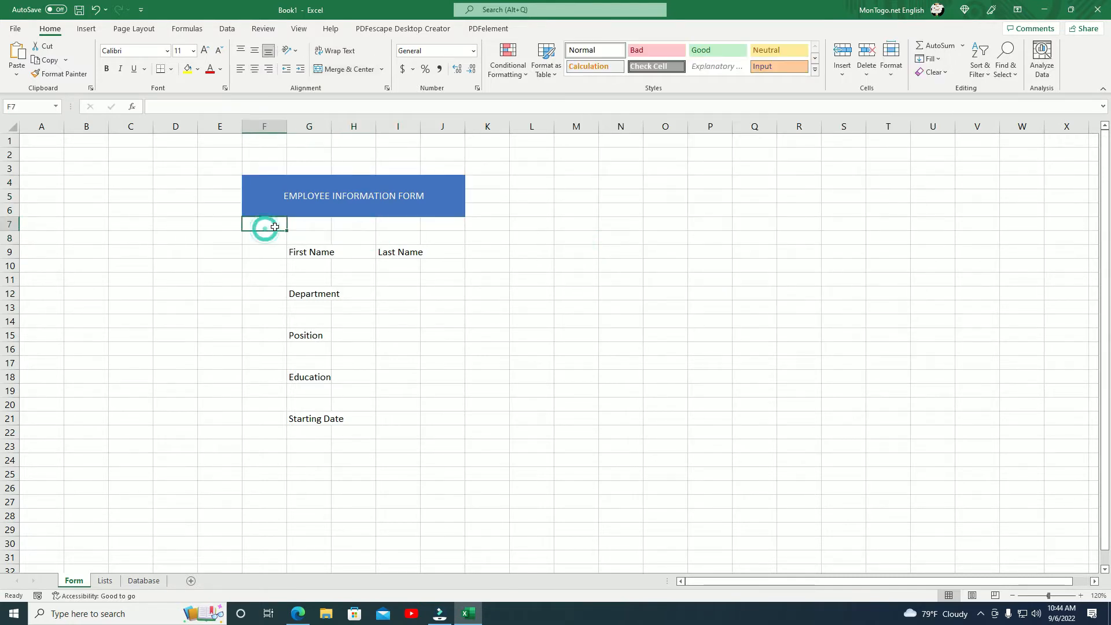
pyautogui.moveTo(287, 229); pyautogui.dragTo(468, 231)
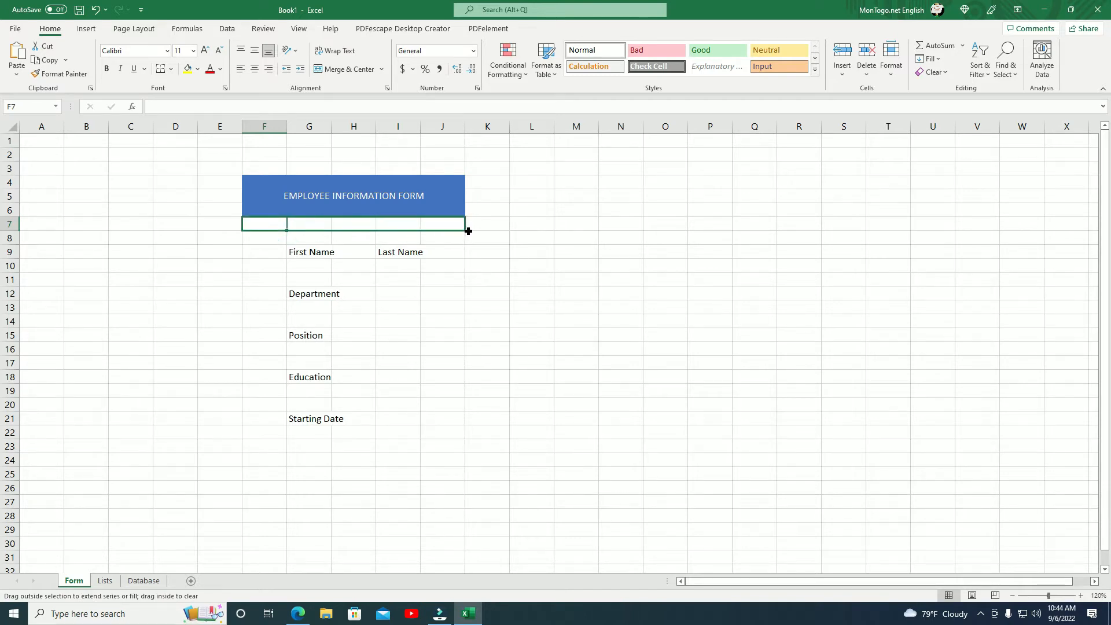
pyautogui.moveTo(464, 344); pyautogui.dragTo(469, 487)
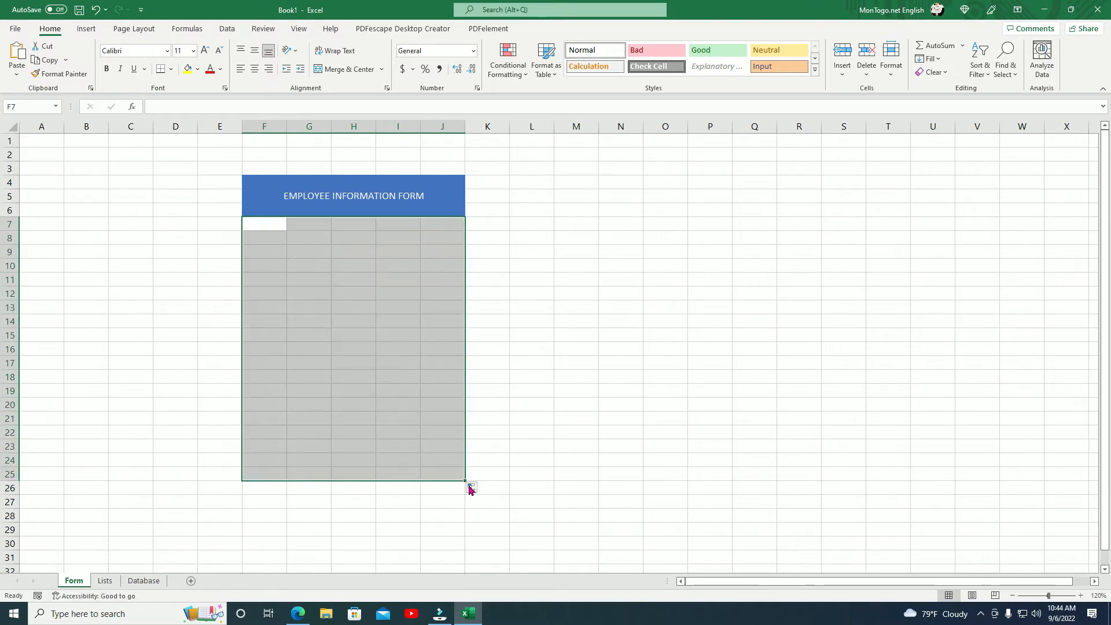
pyautogui.click(477, 490)
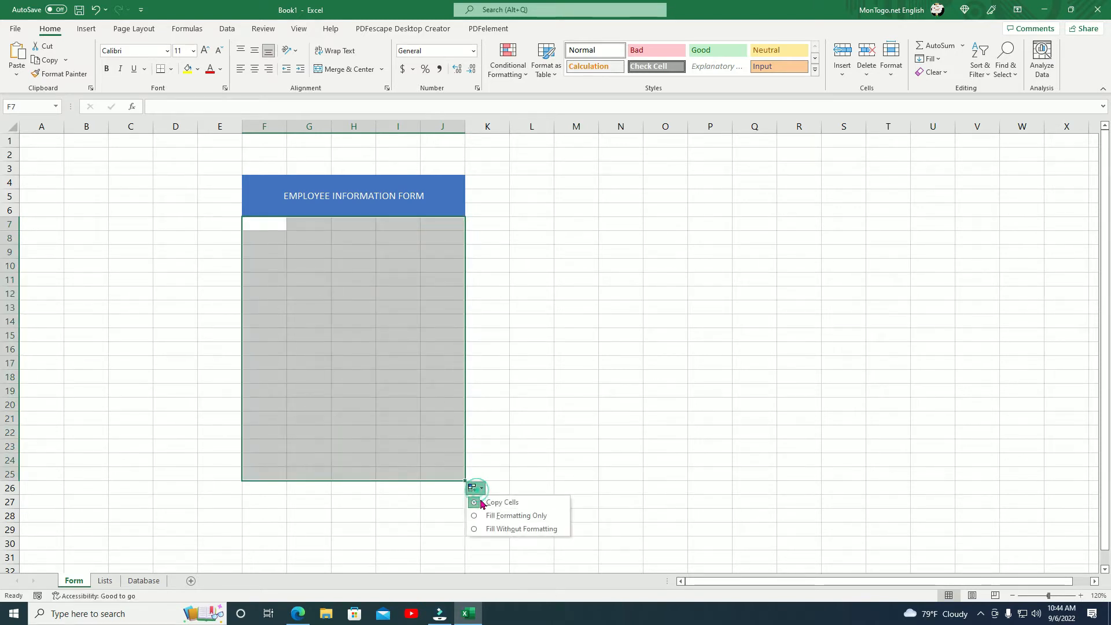
pyautogui.click(487, 515)
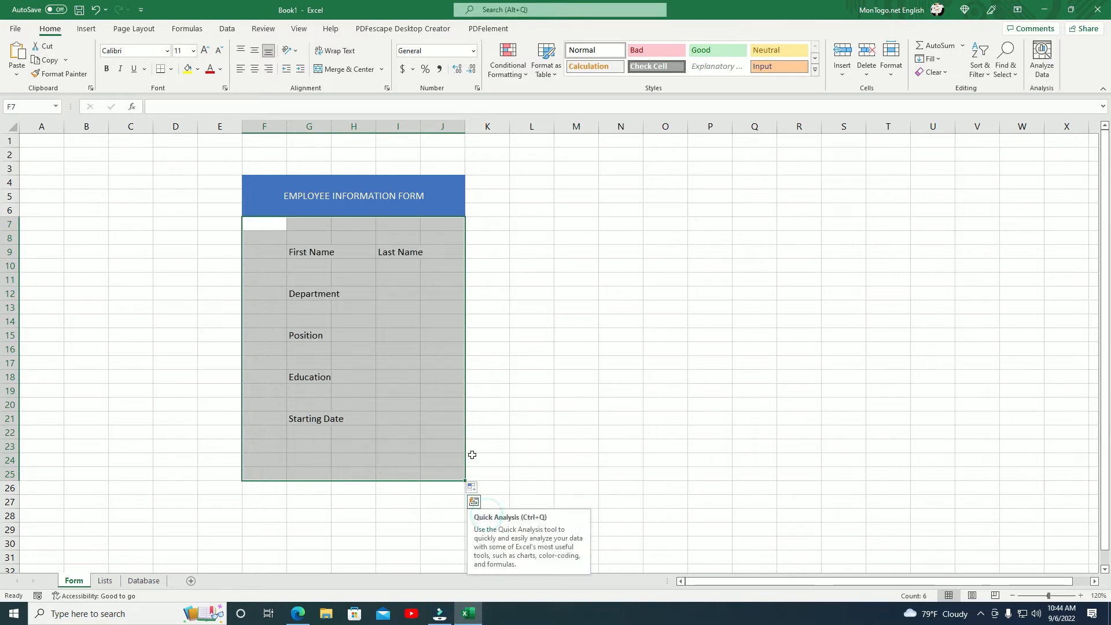
# Apply the 20% - Accent1 cell style to the form body F7:J25.
pyautogui.click(815, 70)
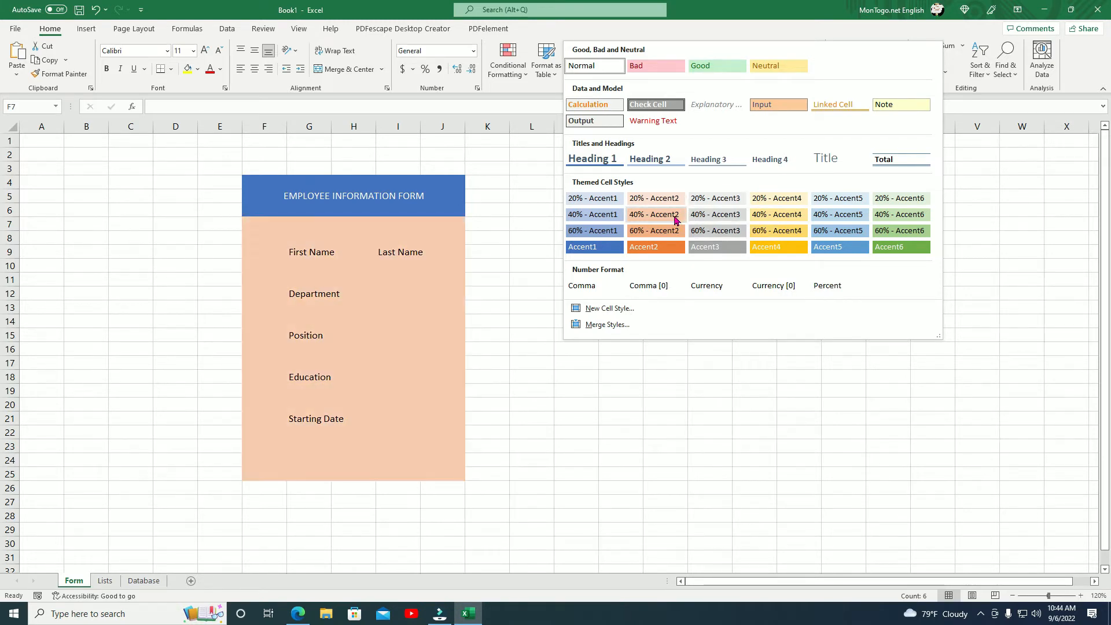
pyautogui.click(615, 201)
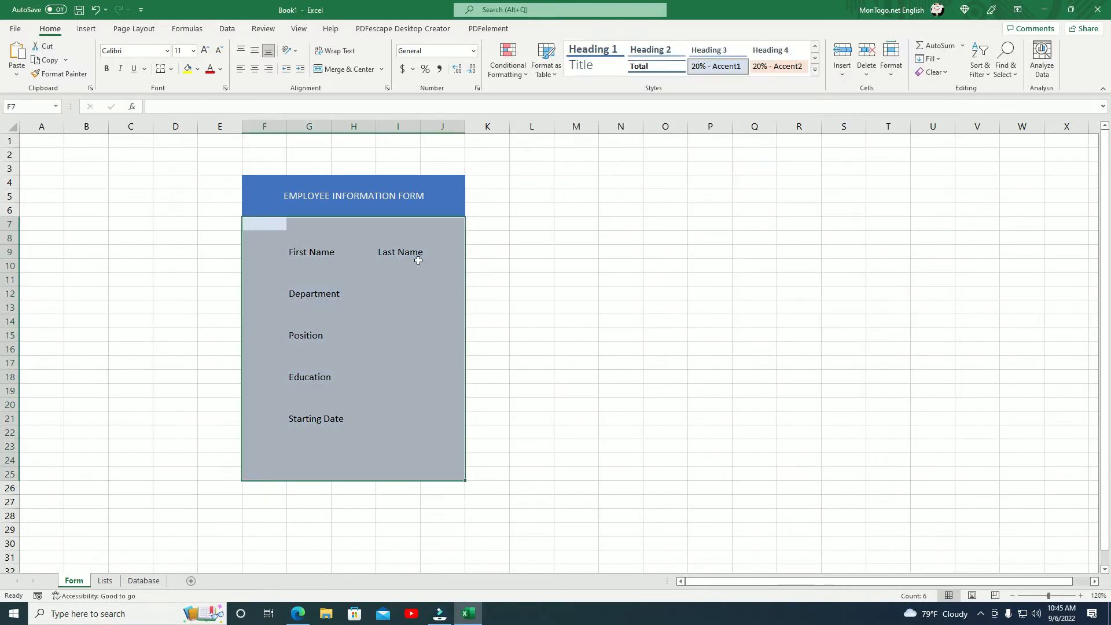
pyautogui.click(323, 264)
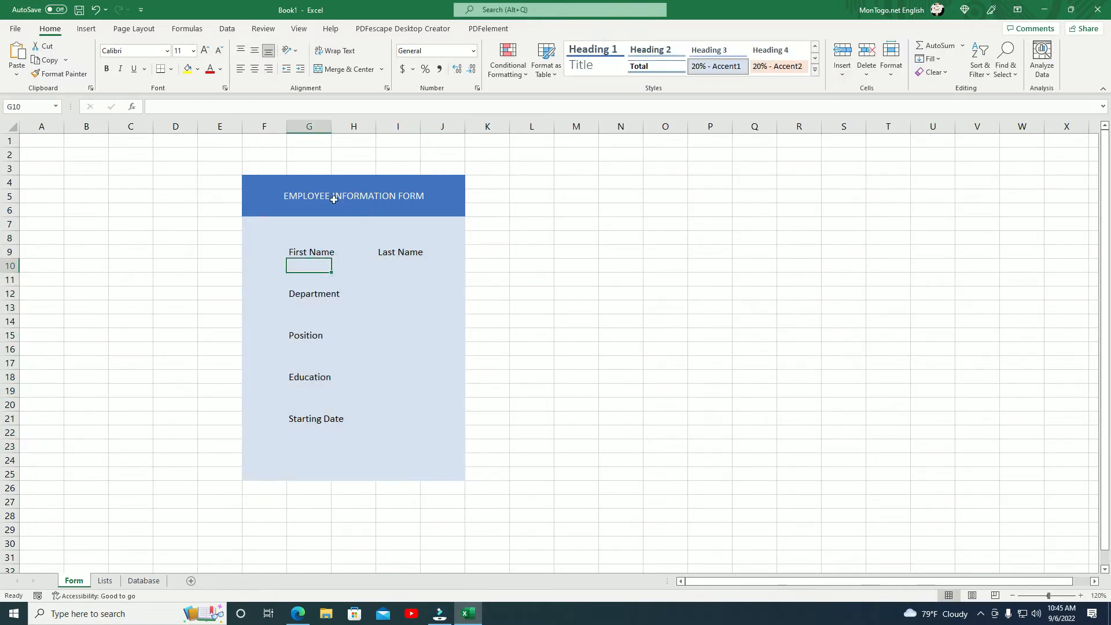
# Set the width of columns G and I to 30.
pyautogui.click(313, 126)
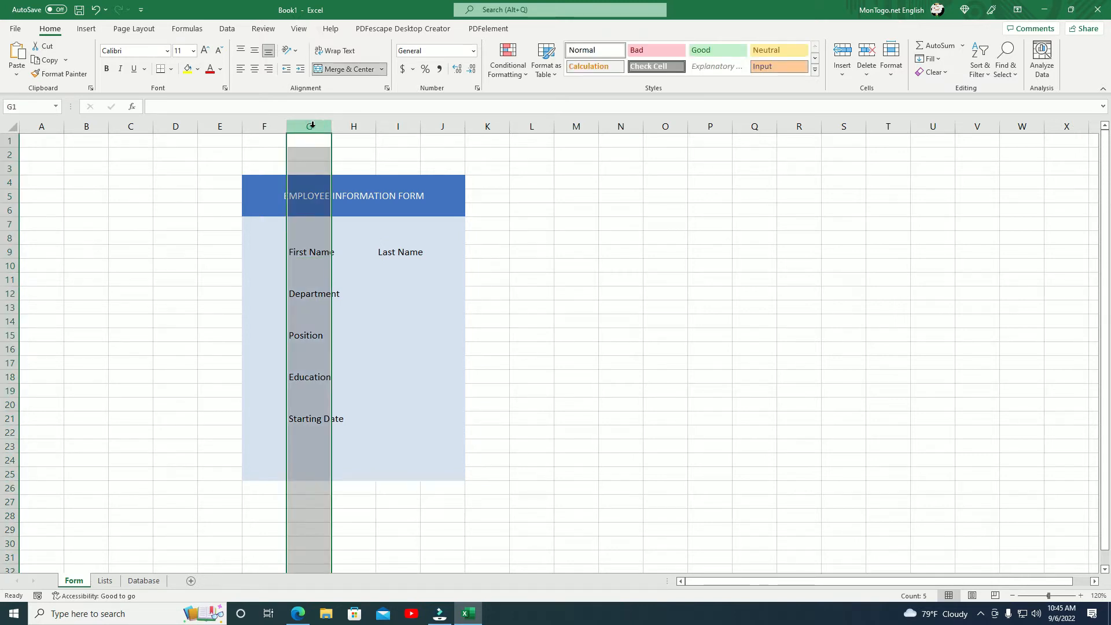
pyautogui.keyDown('ctrl'); pyautogui.click(408, 125); pyautogui.keyUp('ctrl')
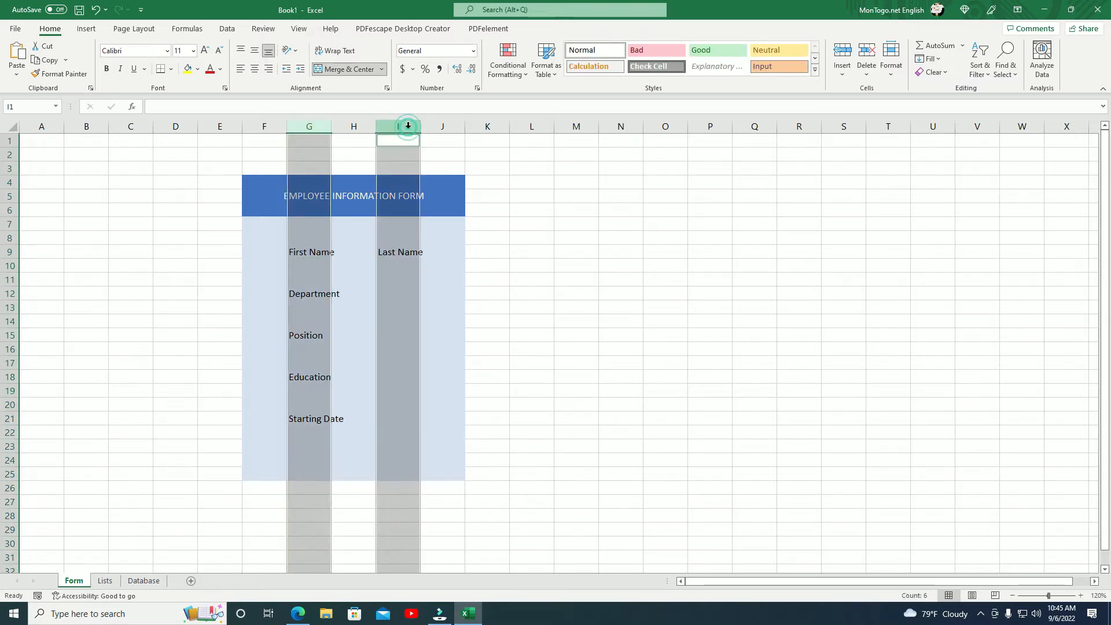
pyautogui.rightClick(408, 130)
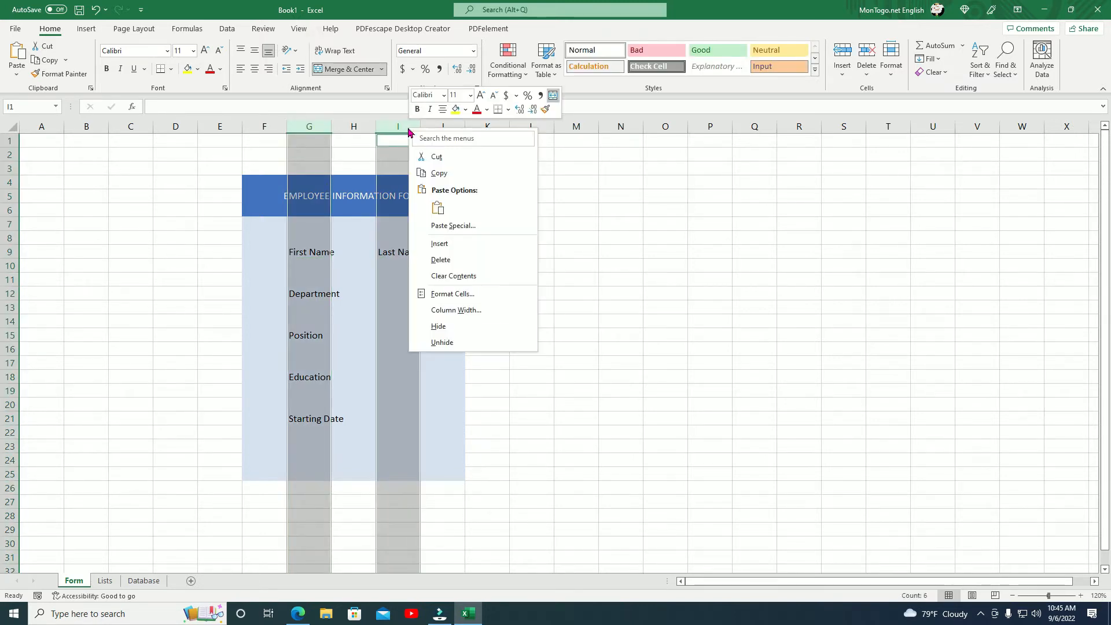
pyautogui.click(449, 311)
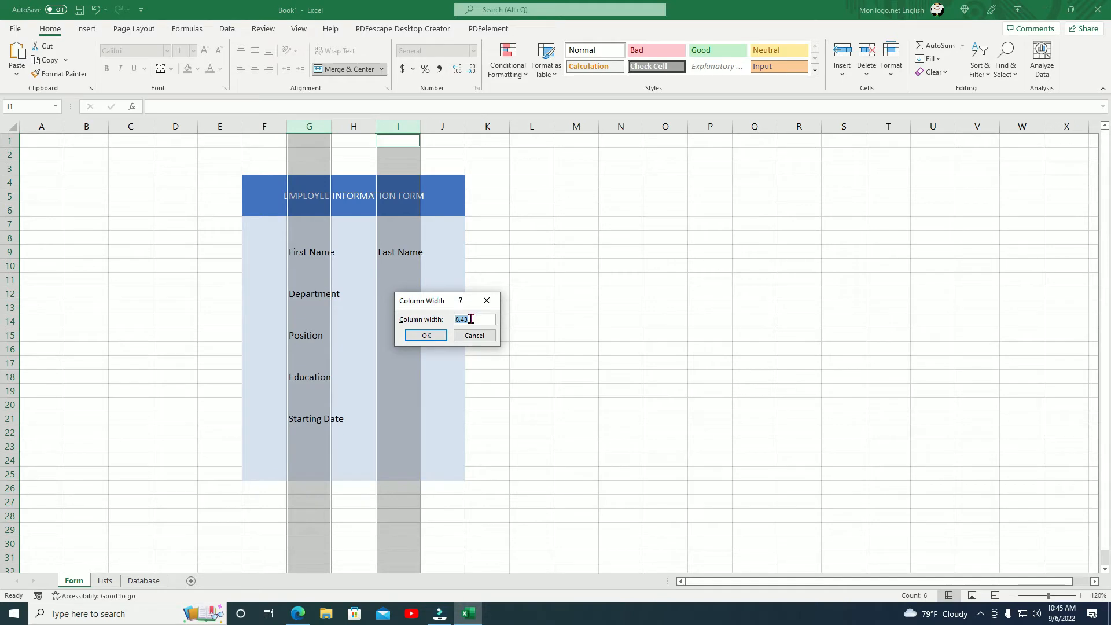
pyautogui.write('30')
pyautogui.click(426, 336)
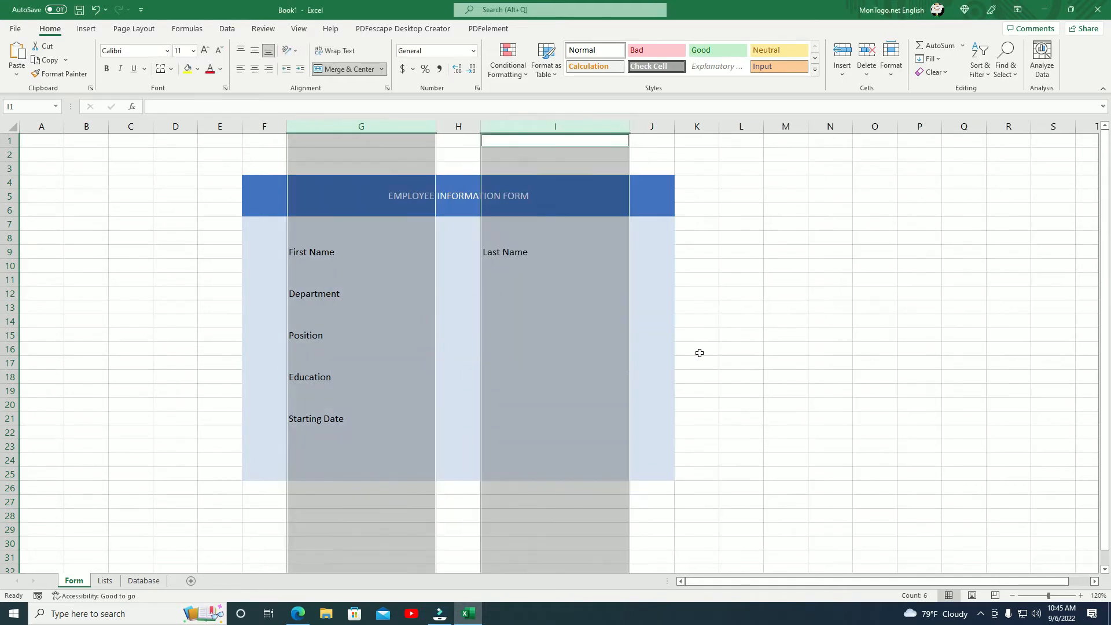
pyautogui.click(699, 352)
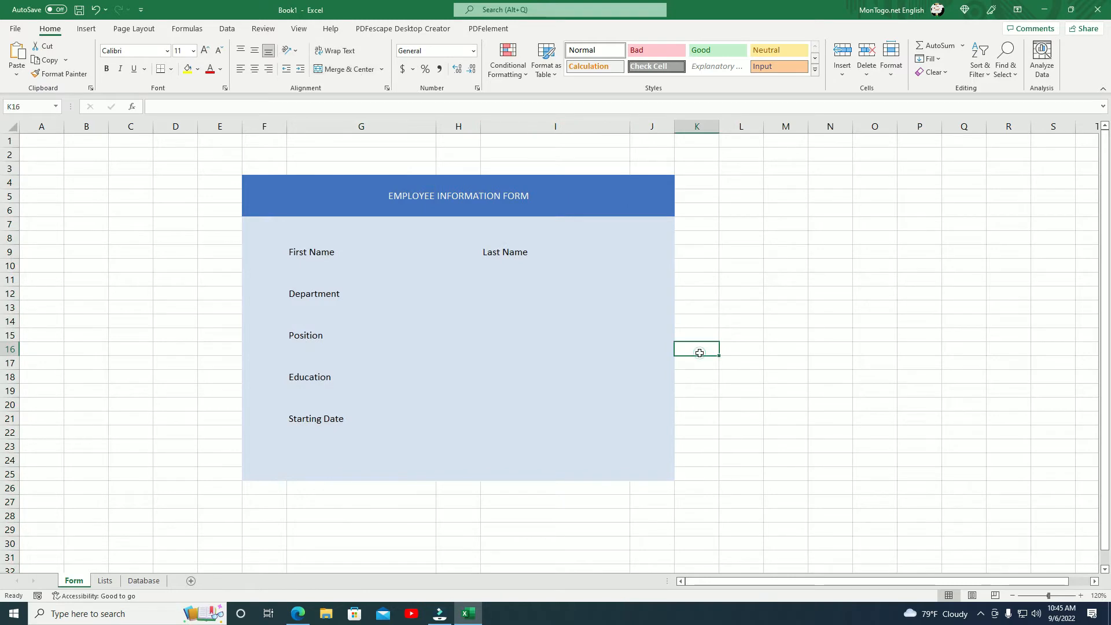
# Fill the entry cells G10, I10, G13, G16, G19 and G22 with white.
pyautogui.click(314, 264)
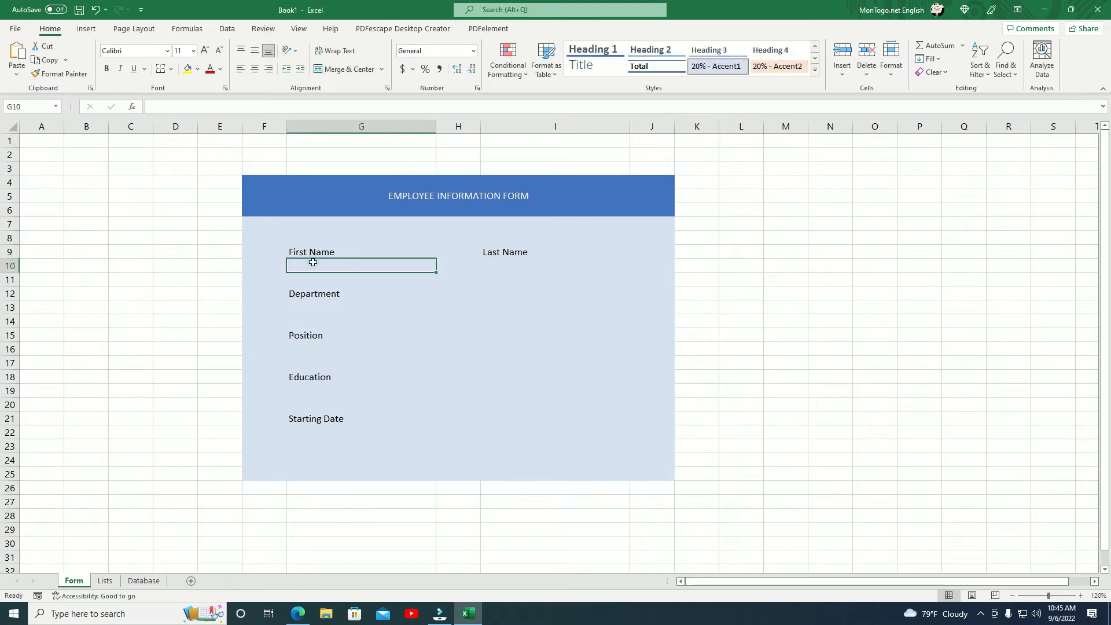
pyautogui.keyDown('ctrl'); pyautogui.click(508, 265); pyautogui.keyUp('ctrl')
pyautogui.keyDown('ctrl'); pyautogui.click(319, 310); pyautogui.keyUp('ctrl')
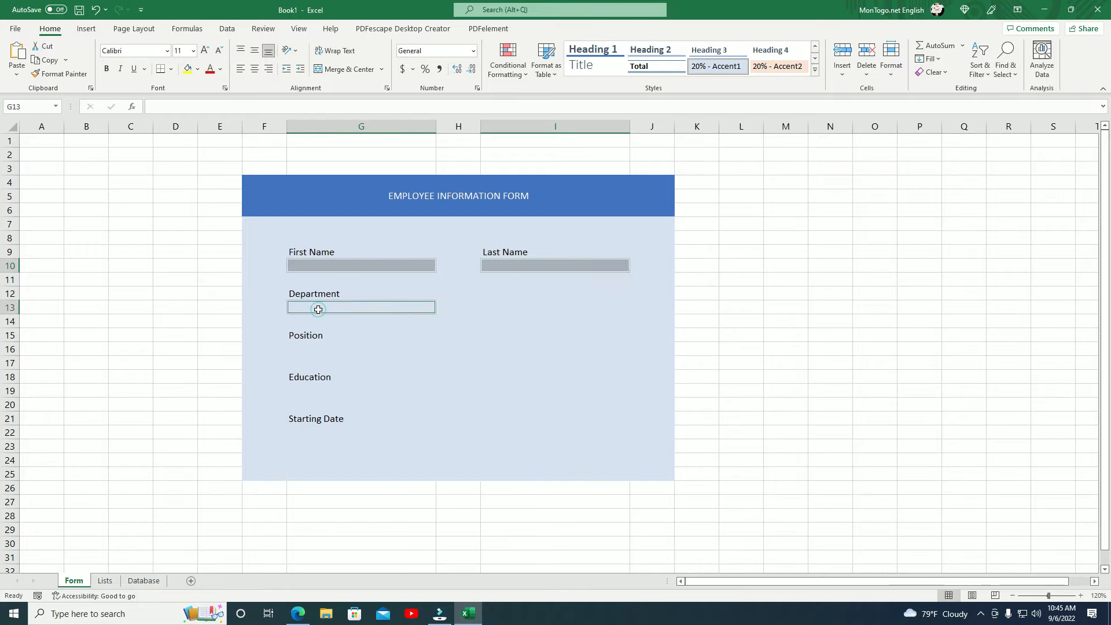
pyautogui.keyDown('ctrl'); pyautogui.click(306, 345); pyautogui.keyUp('ctrl')
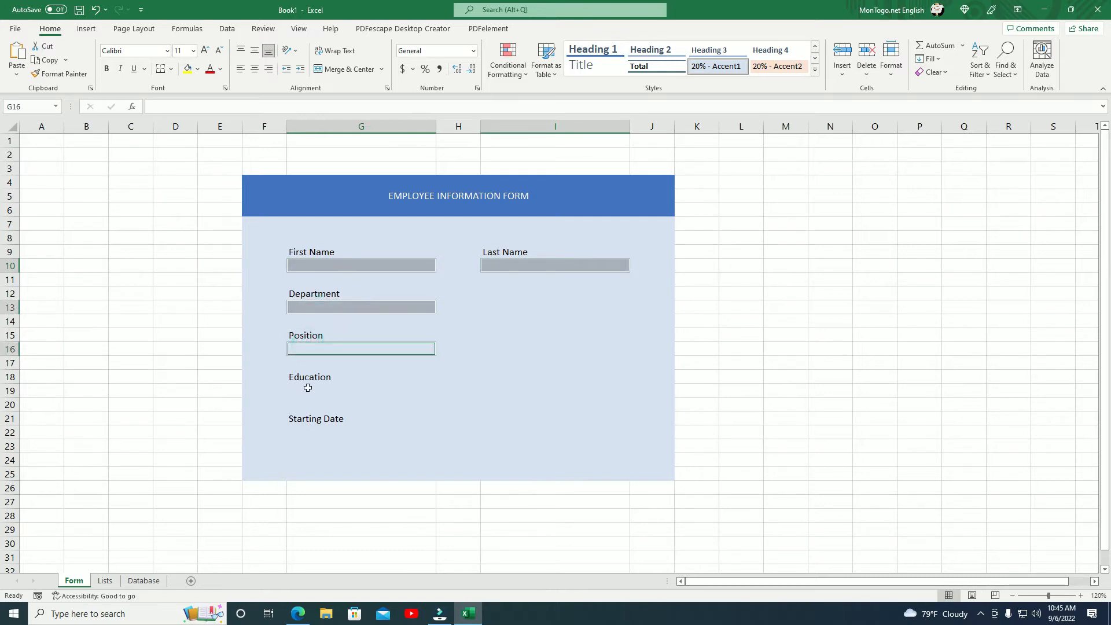
pyautogui.keyDown('ctrl'); pyautogui.click(308, 388); pyautogui.keyUp('ctrl')
pyautogui.keyDown('ctrl'); pyautogui.click(309, 432); pyautogui.keyUp('ctrl')
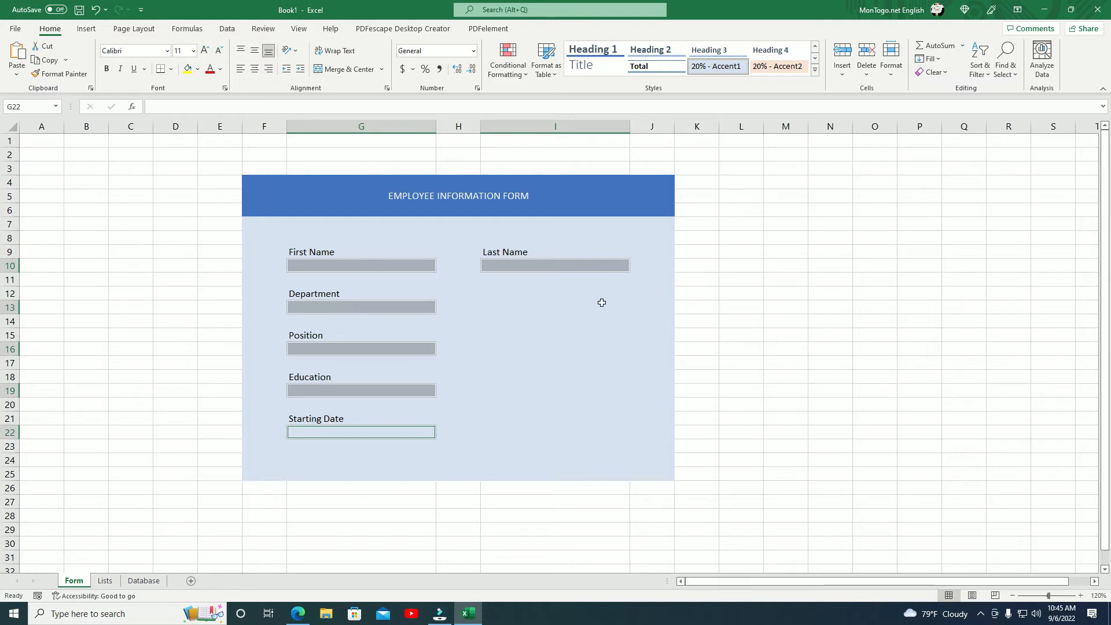
pyautogui.click(196, 69)
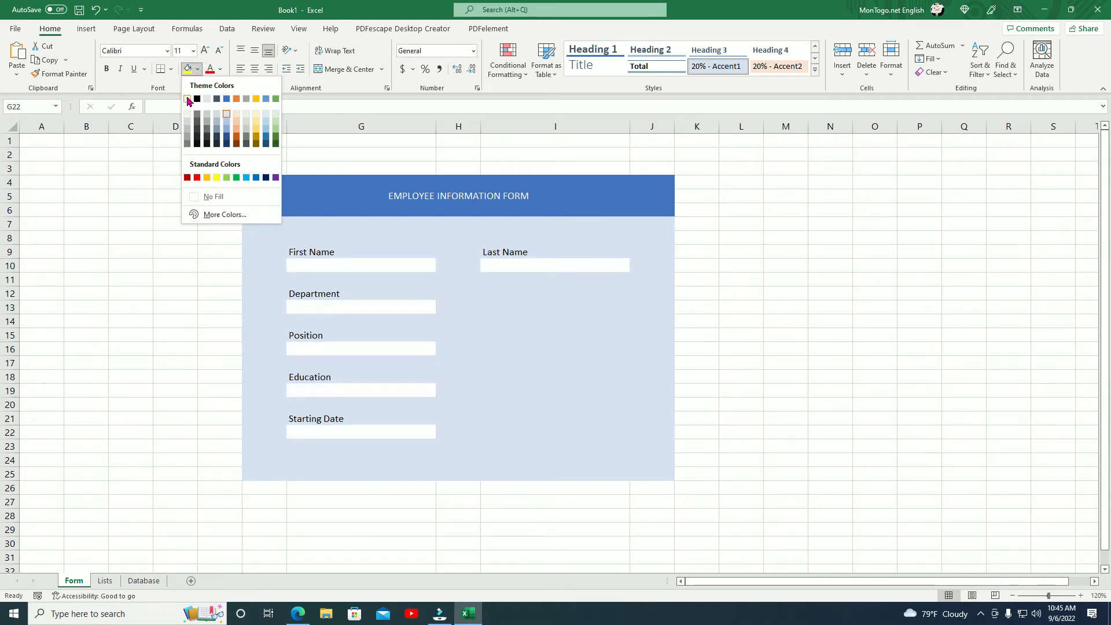
pyautogui.click(187, 99)
pyautogui.click(503, 342)
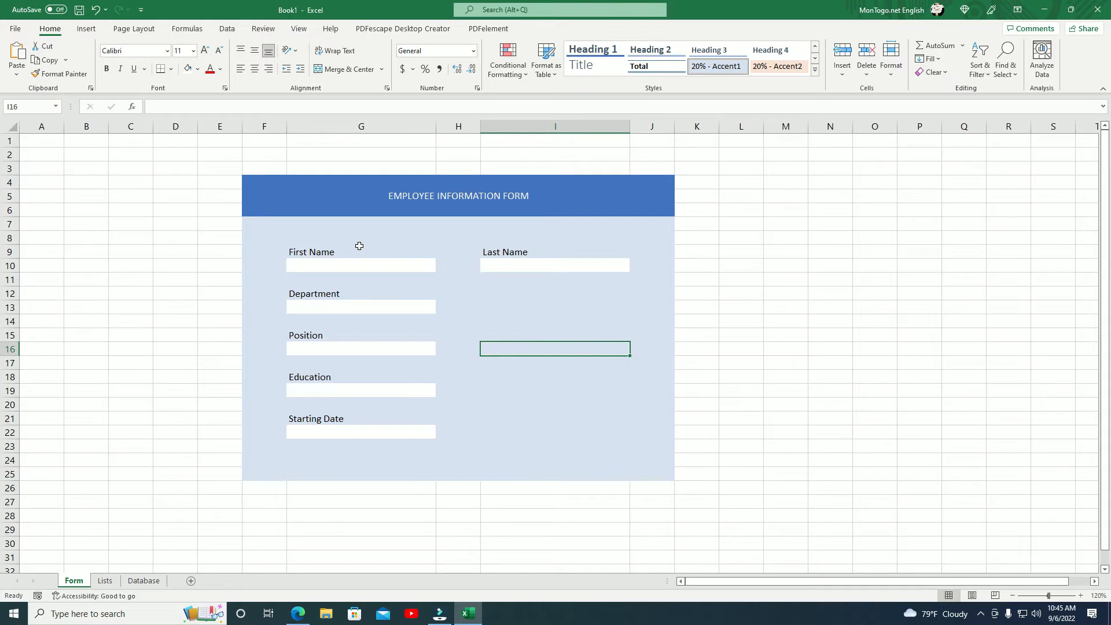
# Make the form title EMPLOYEE INFORMATION FORM bold and enlarge its font size to 28.
pyautogui.click(388, 195)
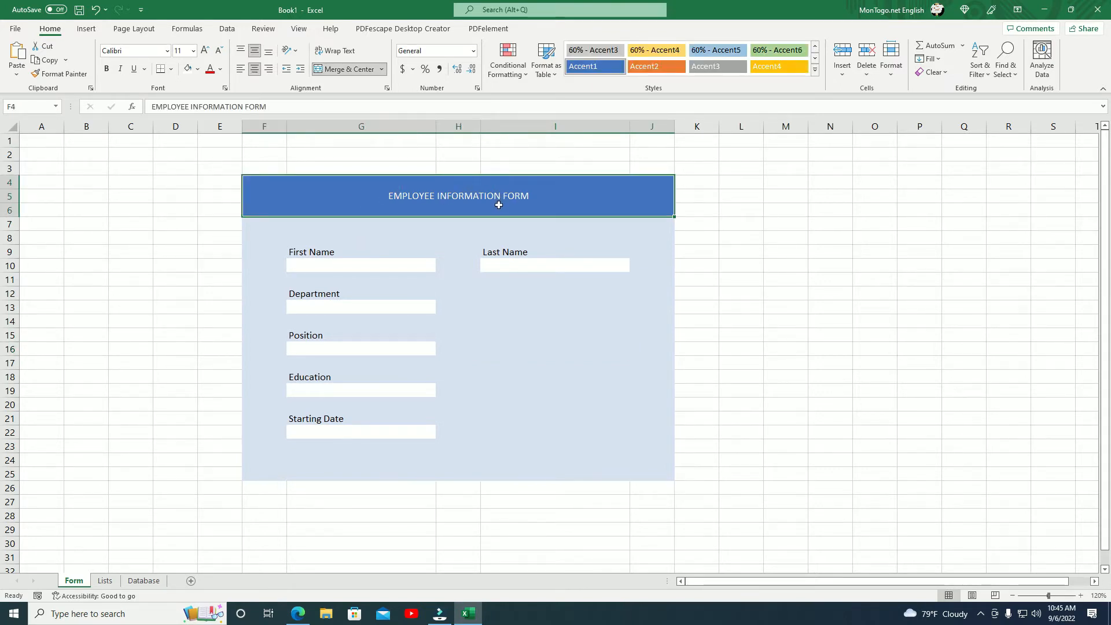
pyautogui.click(106, 70)
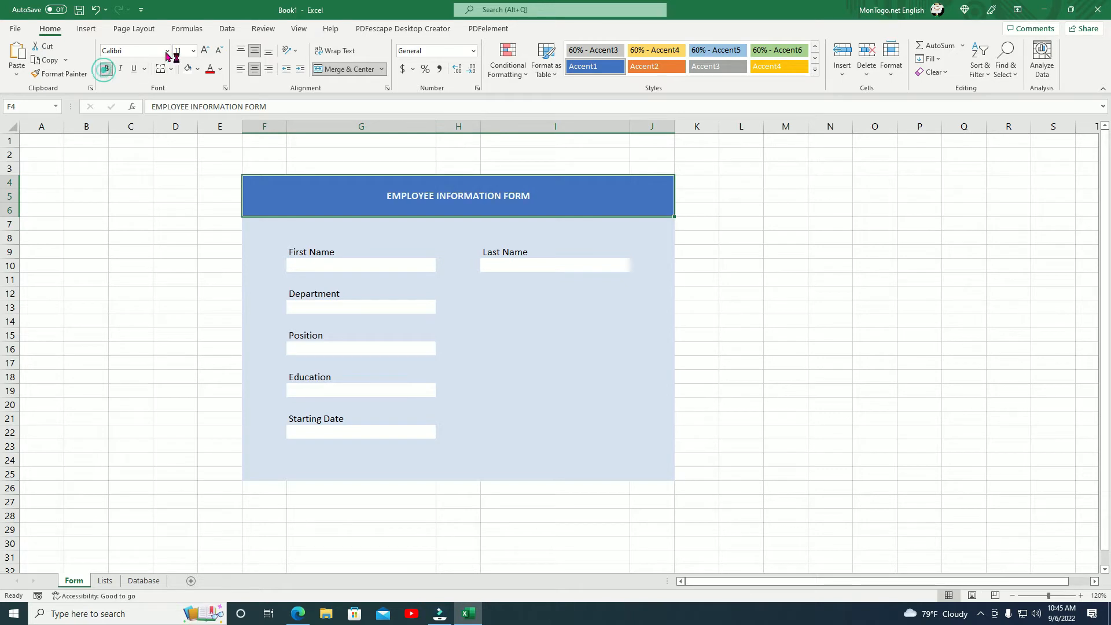
pyautogui.click(205, 52)
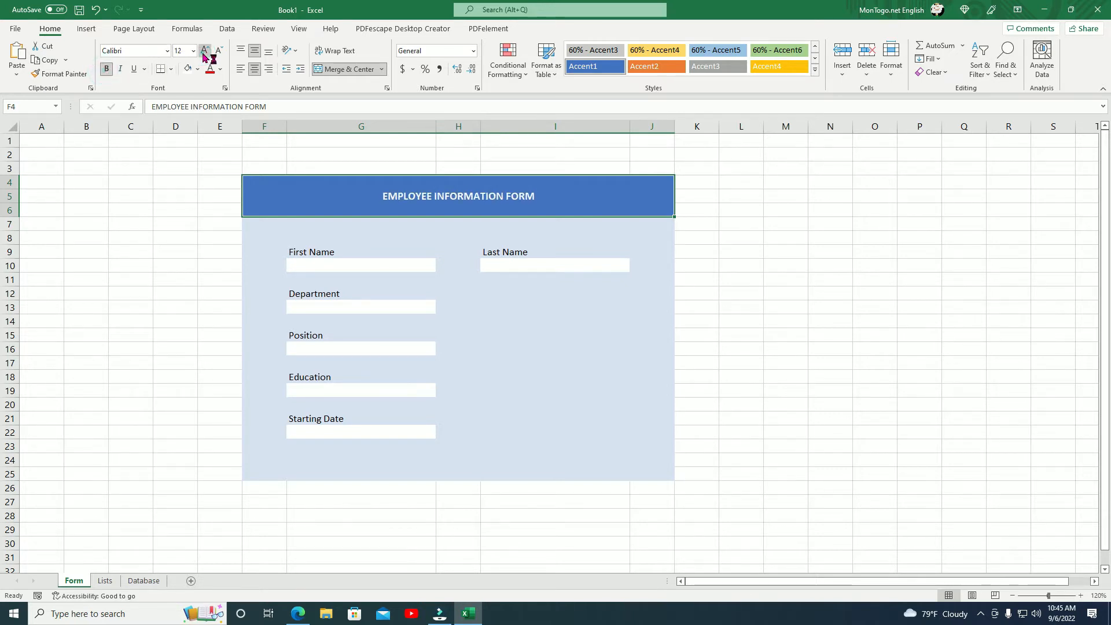
pyautogui.click(204, 52)
pyautogui.click(205, 52)
pyautogui.click(205, 52)
pyautogui.click(204, 52)
pyautogui.click(204, 52)
pyautogui.click(204, 52)
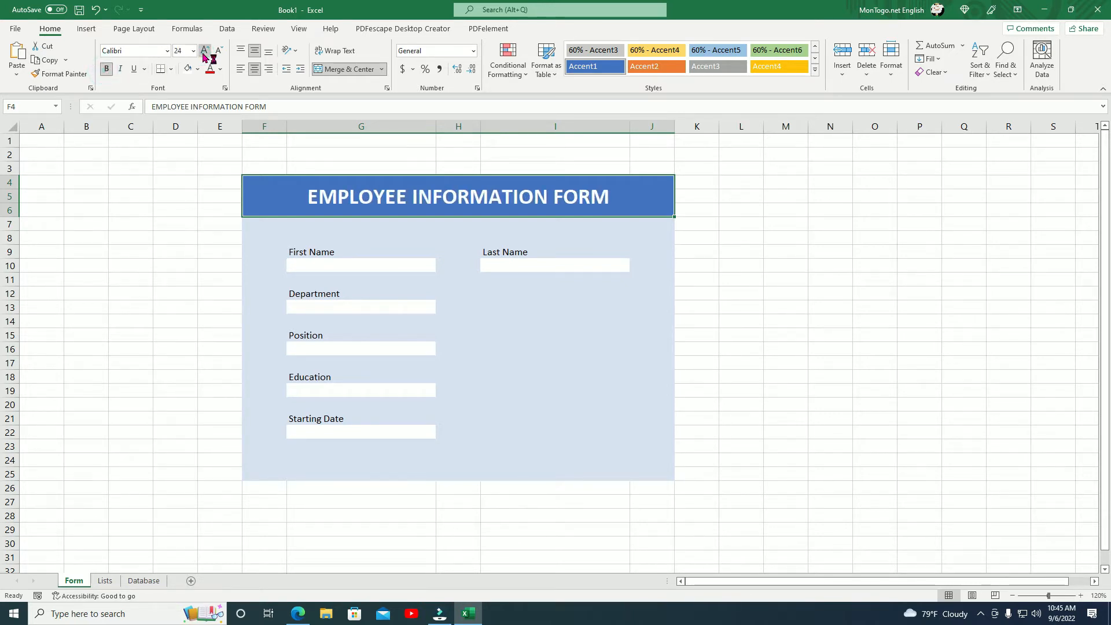
pyautogui.click(205, 53)
pyautogui.click(204, 53)
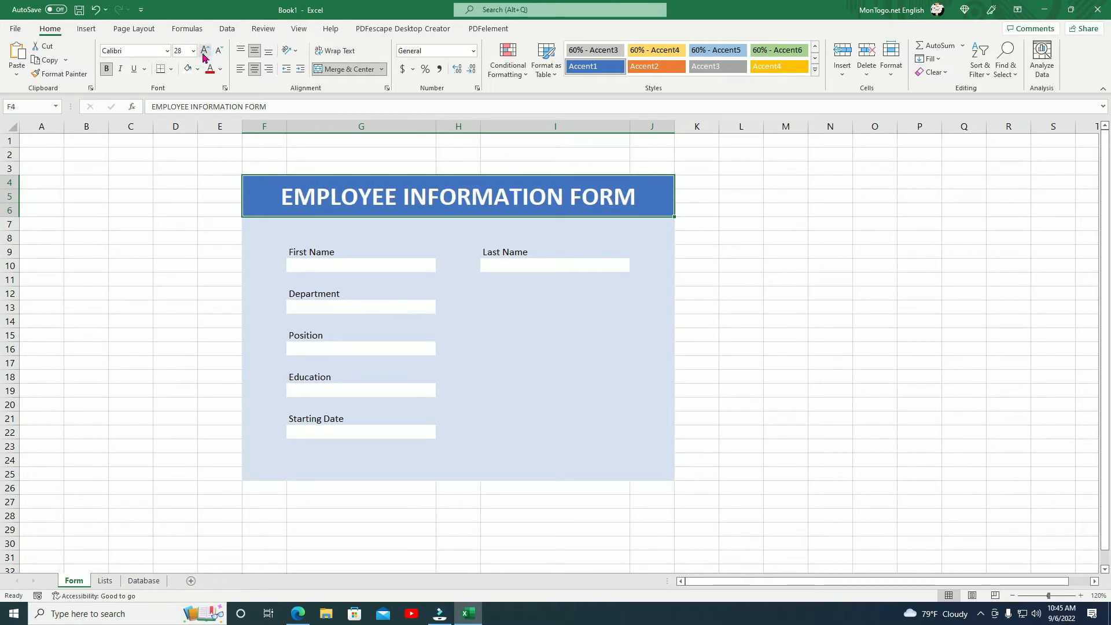
# Make all six field labels, First Name through Starting Date, bold with font size 14.
pyautogui.click(342, 250)
pyautogui.keyDown('ctrl'); pyautogui.click(498, 252); pyautogui.keyUp('ctrl')
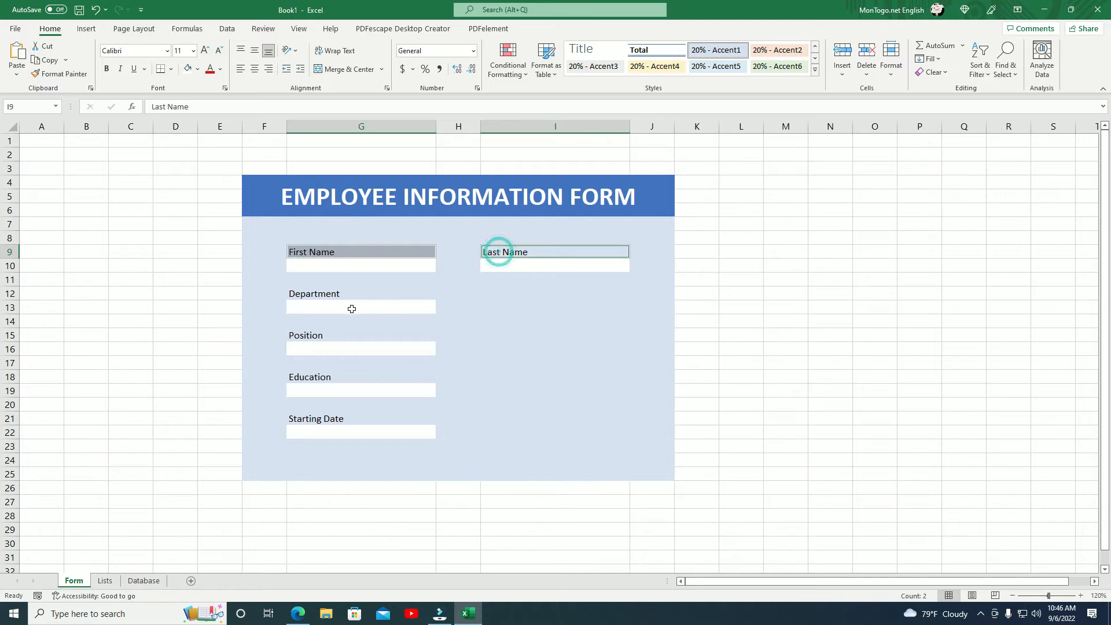
pyautogui.keyDown('ctrl'); pyautogui.click(328, 294); pyautogui.keyUp('ctrl')
pyautogui.keyDown('ctrl'); pyautogui.click(316, 336); pyautogui.keyUp('ctrl')
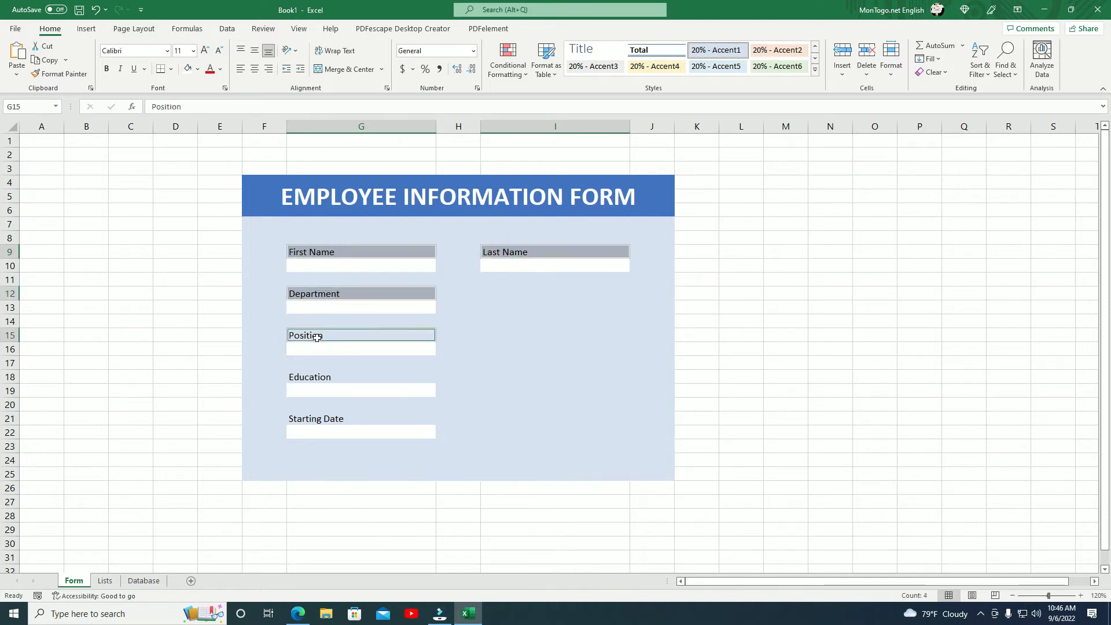
pyautogui.keyDown('ctrl'); pyautogui.click(312, 376); pyautogui.keyUp('ctrl')
pyautogui.keyDown('ctrl'); pyautogui.click(316, 419); pyautogui.keyUp('ctrl')
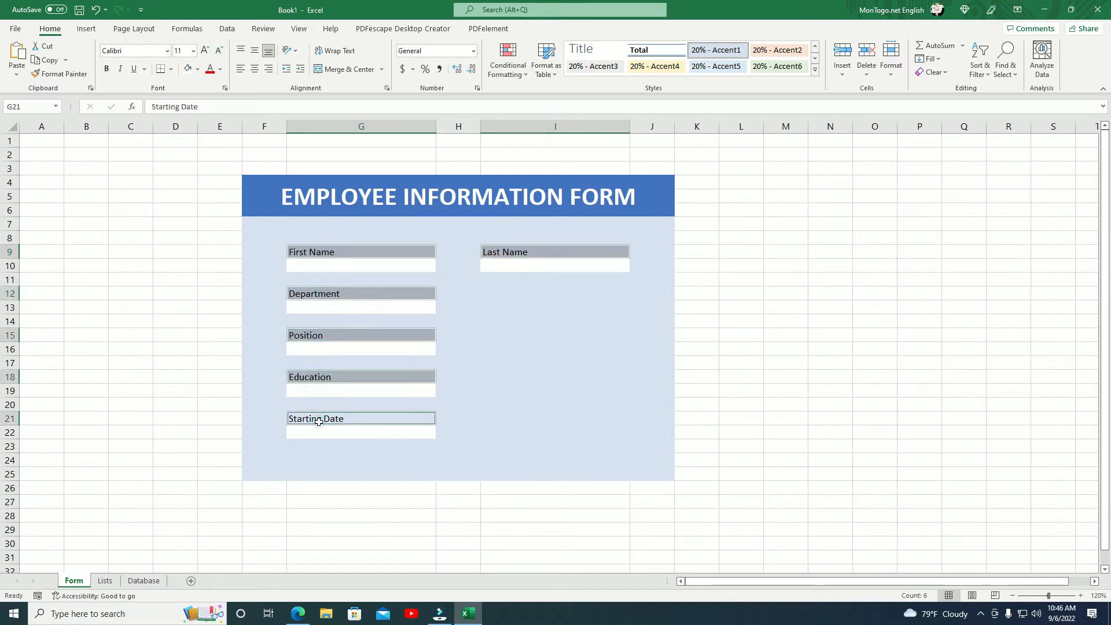
pyautogui.click(107, 72)
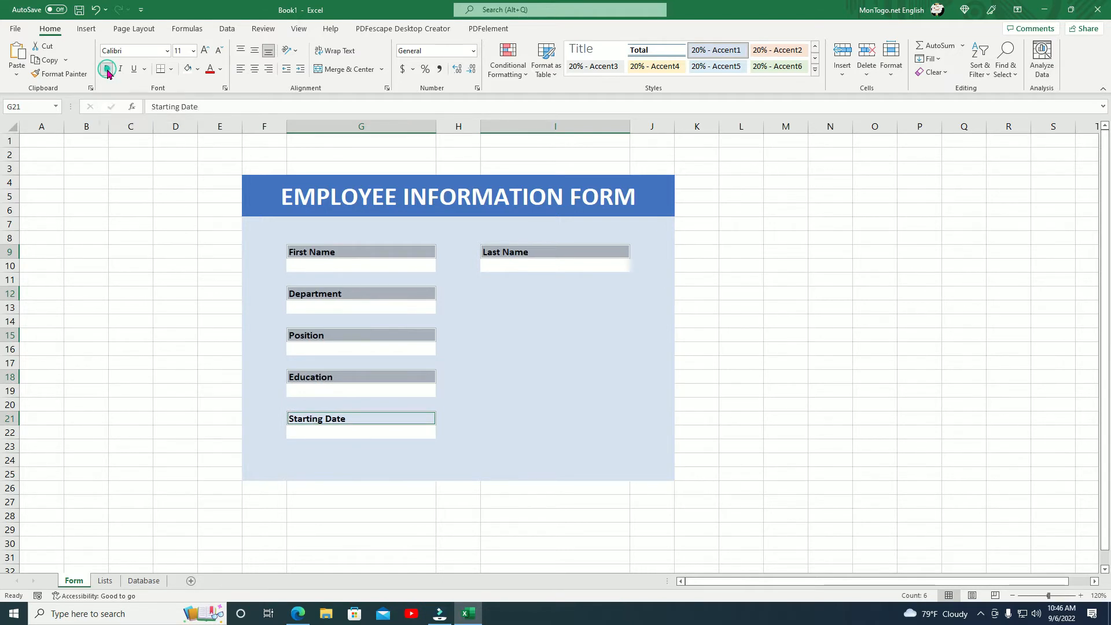
pyautogui.click(204, 50)
pyautogui.click(205, 51)
pyautogui.click(204, 50)
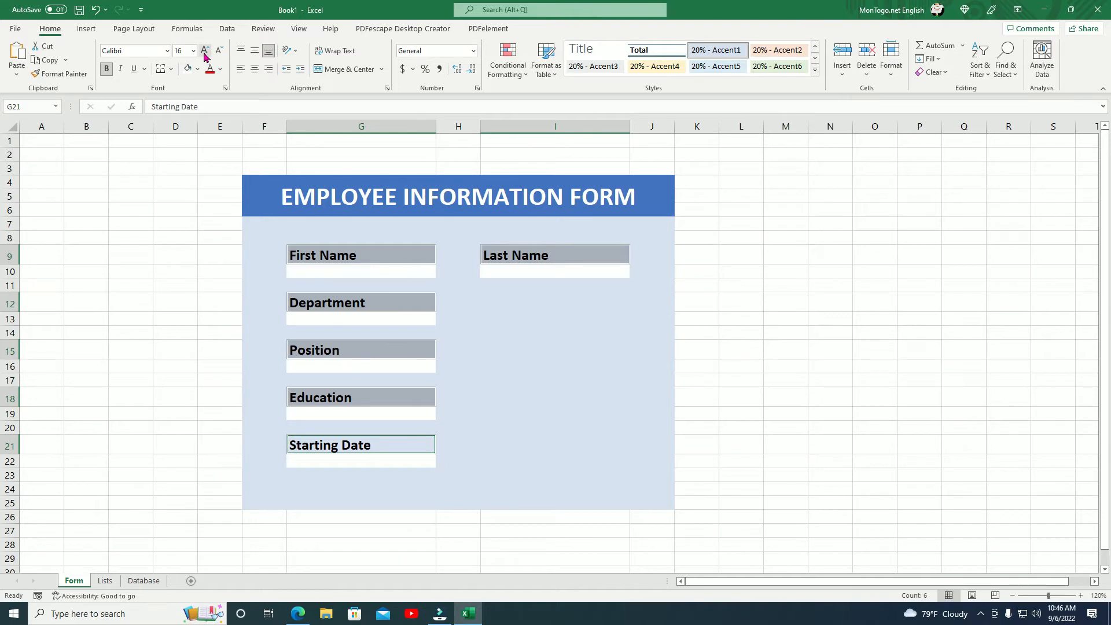
pyautogui.click(219, 50)
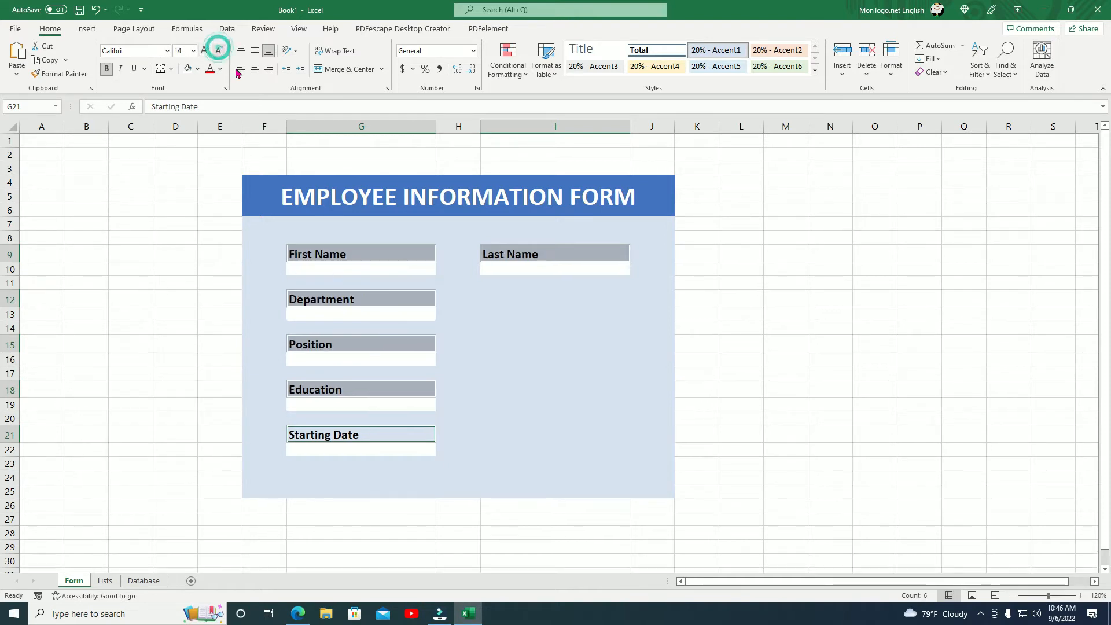
pyautogui.click(490, 374)
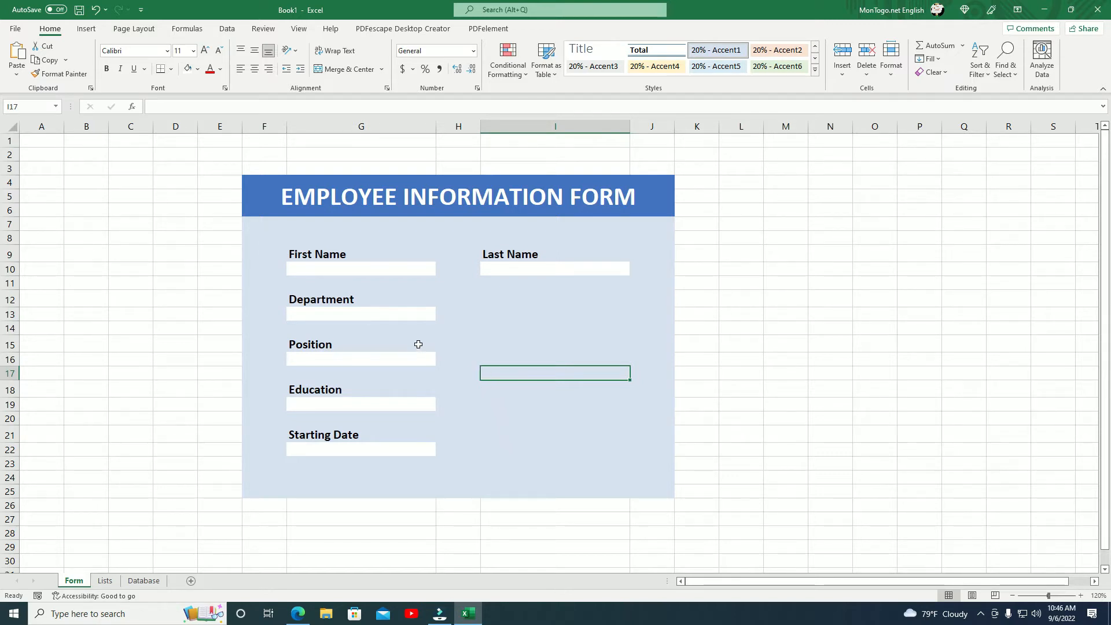
pyautogui.click(395, 312)
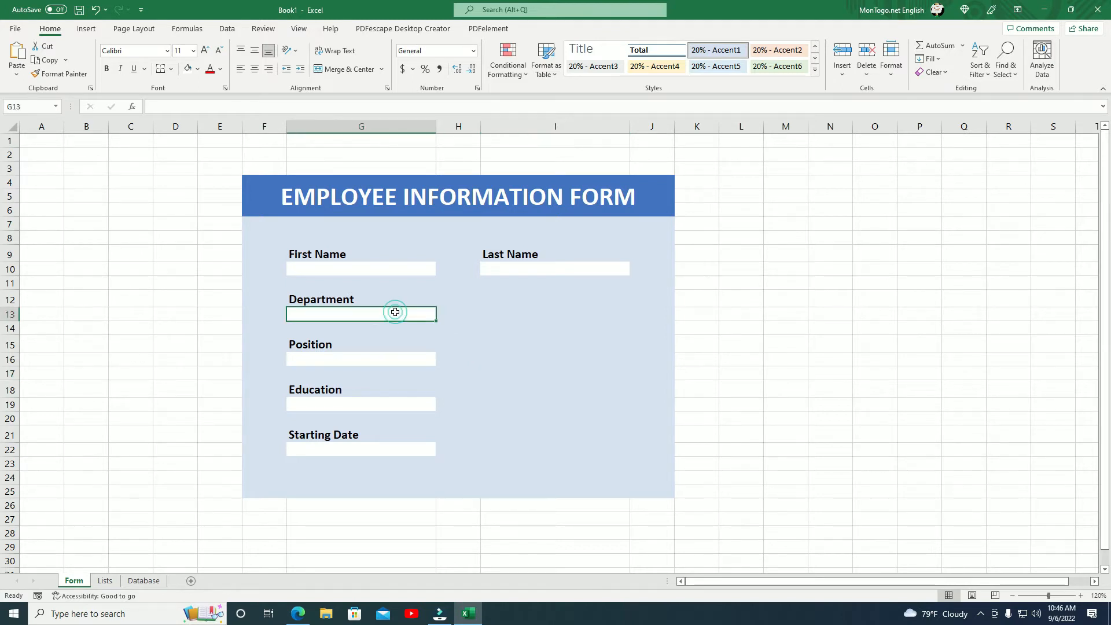
pyautogui.click(364, 412)
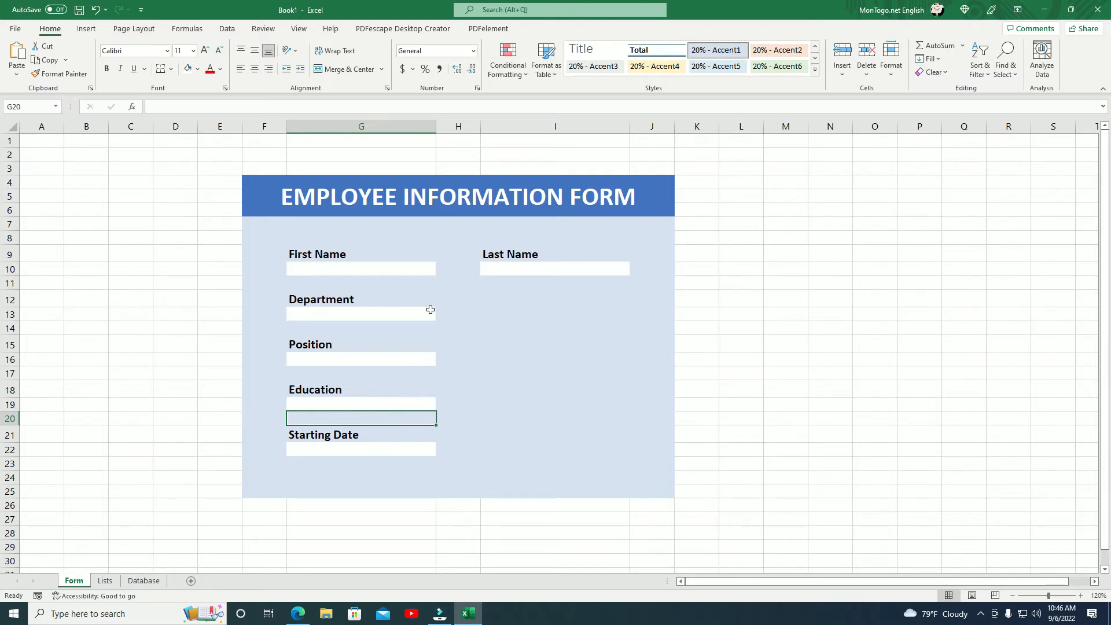
pyautogui.click(431, 311)
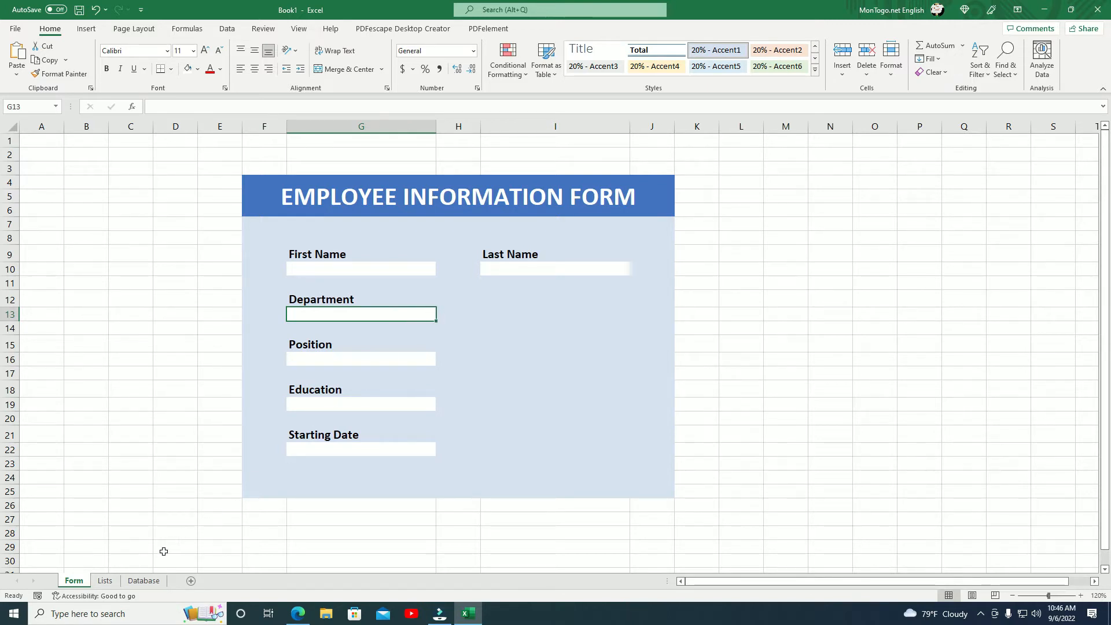
# On the Lists sheet, enter the heading Department in J9 with IT and HR in the two cells beneath it.
pyautogui.click(105, 581)
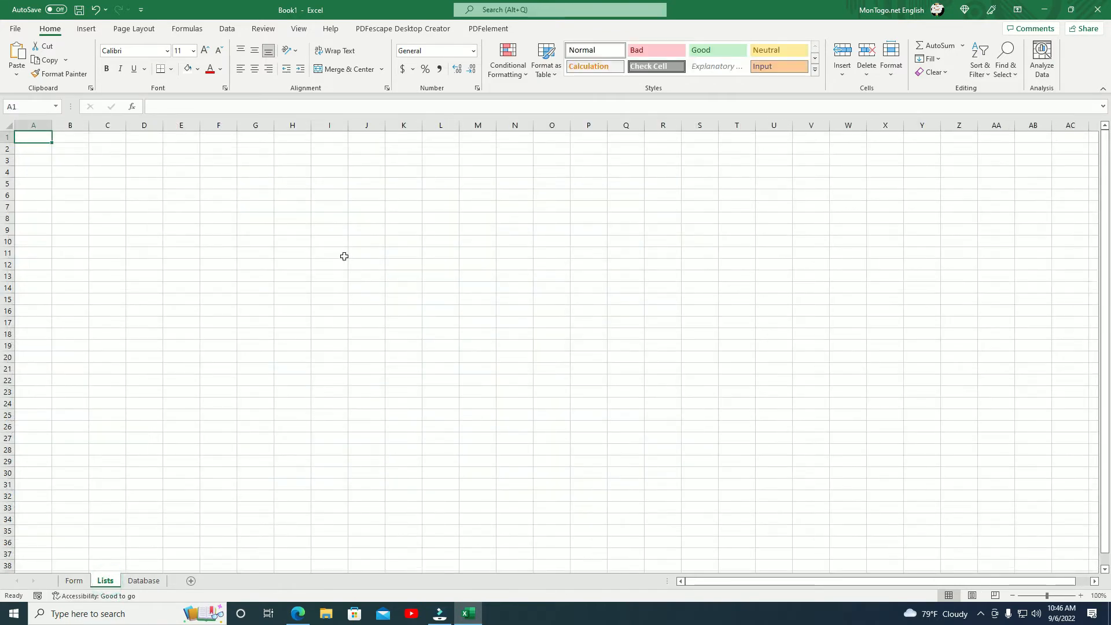
pyautogui.doubleClick(366, 230)
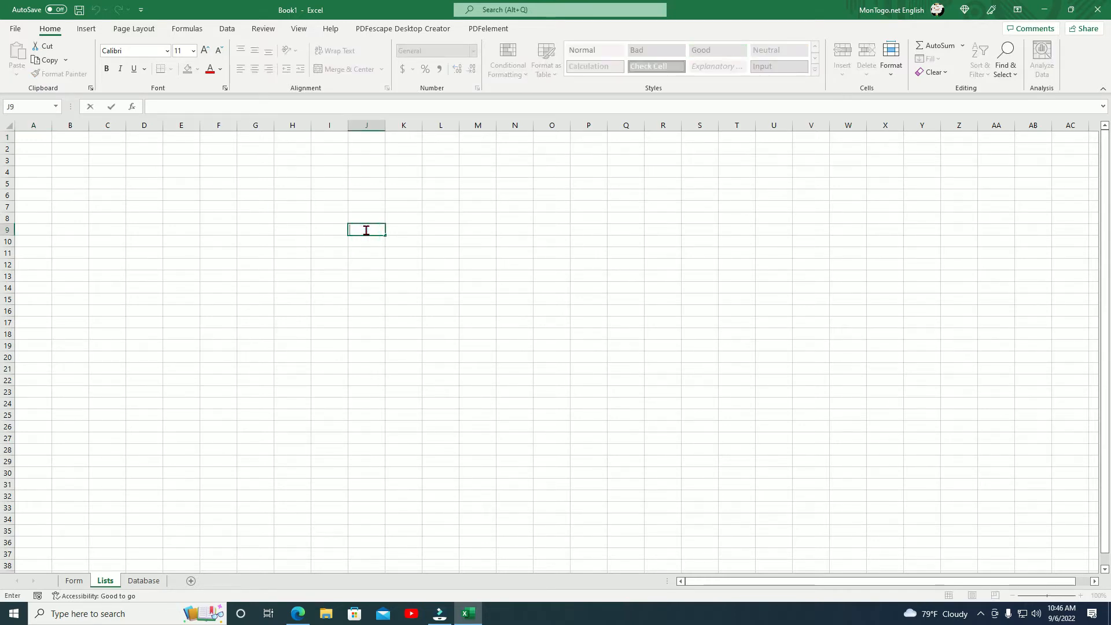
pyautogui.write('Department')
pyautogui.click(365, 242)
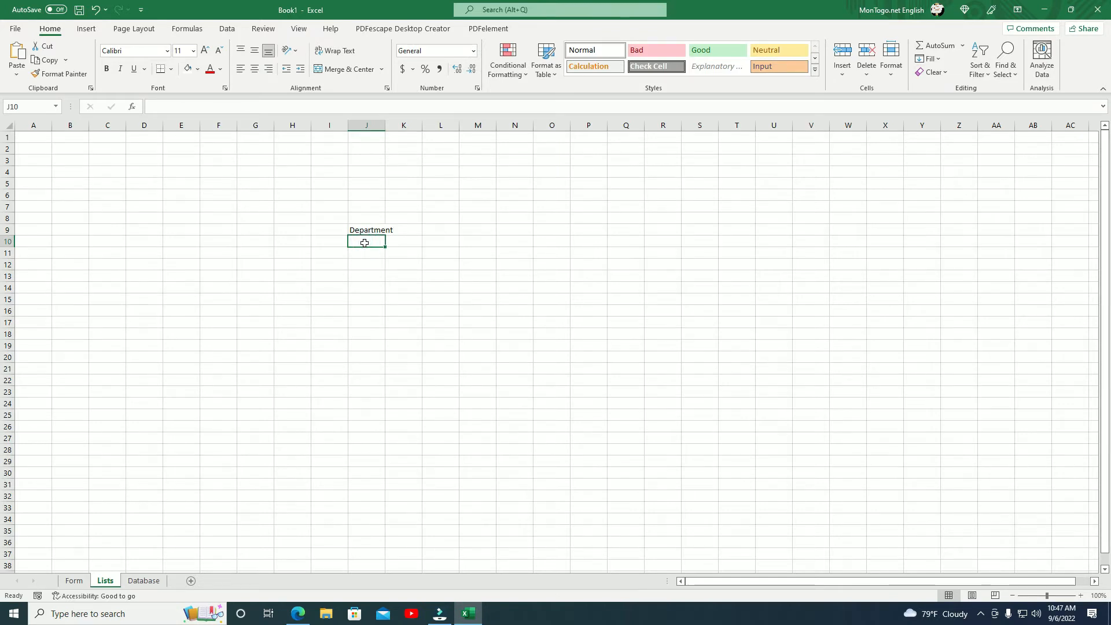
pyautogui.write('IT')
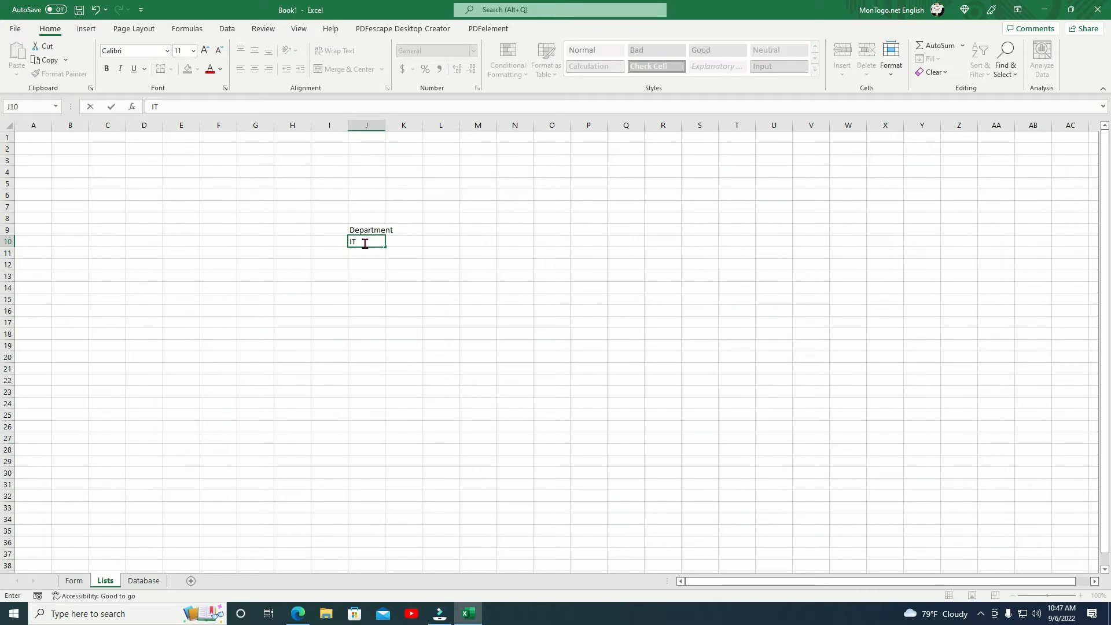
pyautogui.press('Return')
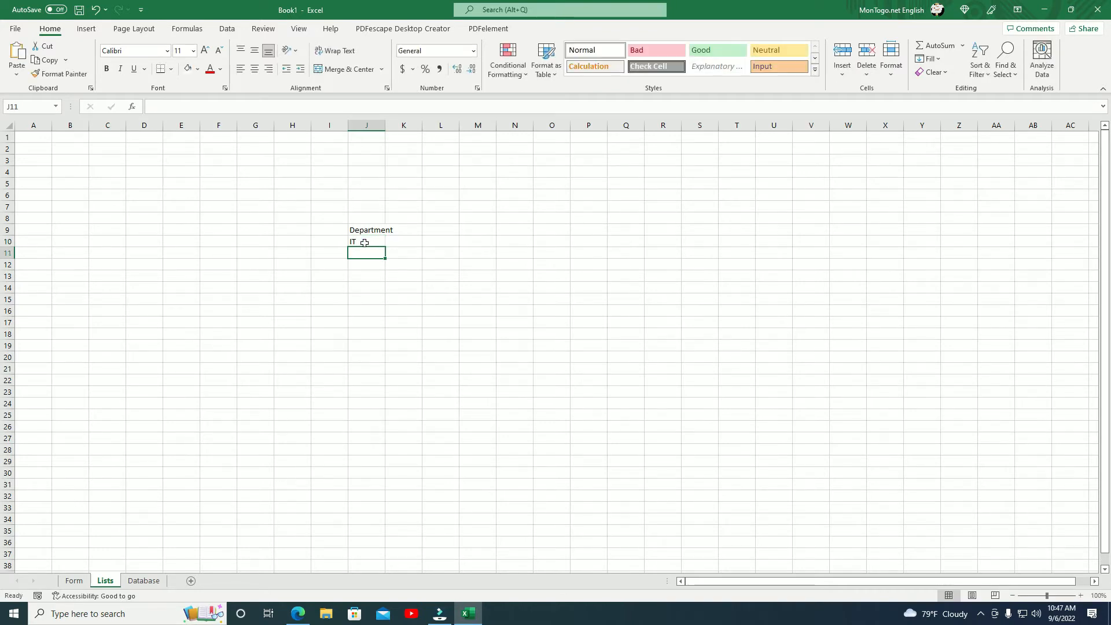
pyautogui.write('HR')
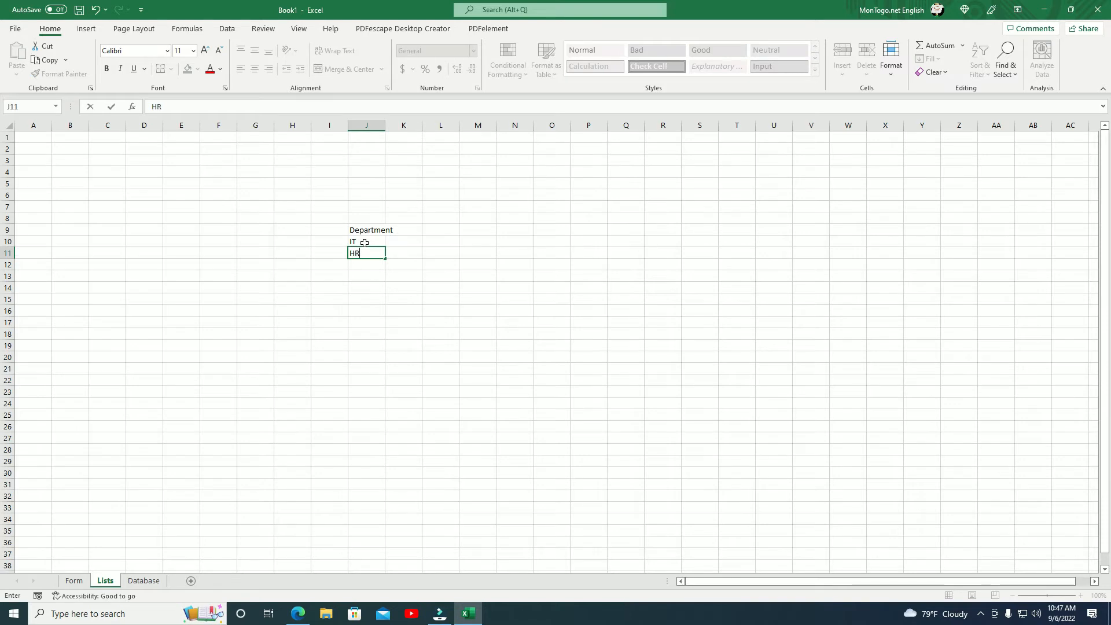
pyautogui.press('Return')
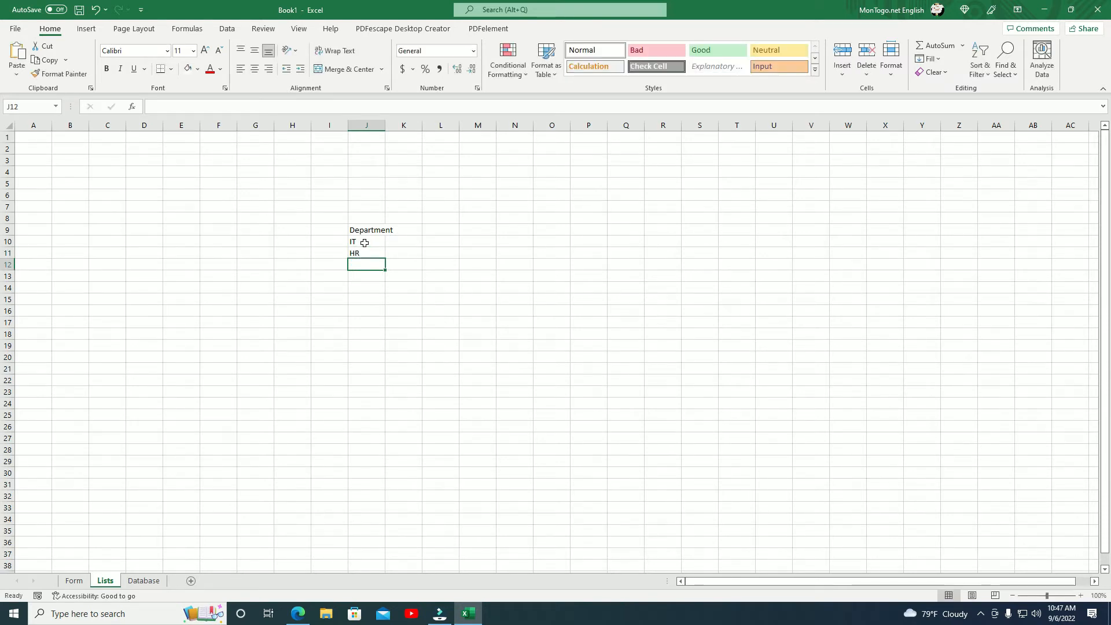
# Add Accounting to the Department list in J12, correcting its spelling.
pyautogui.write('Ac')
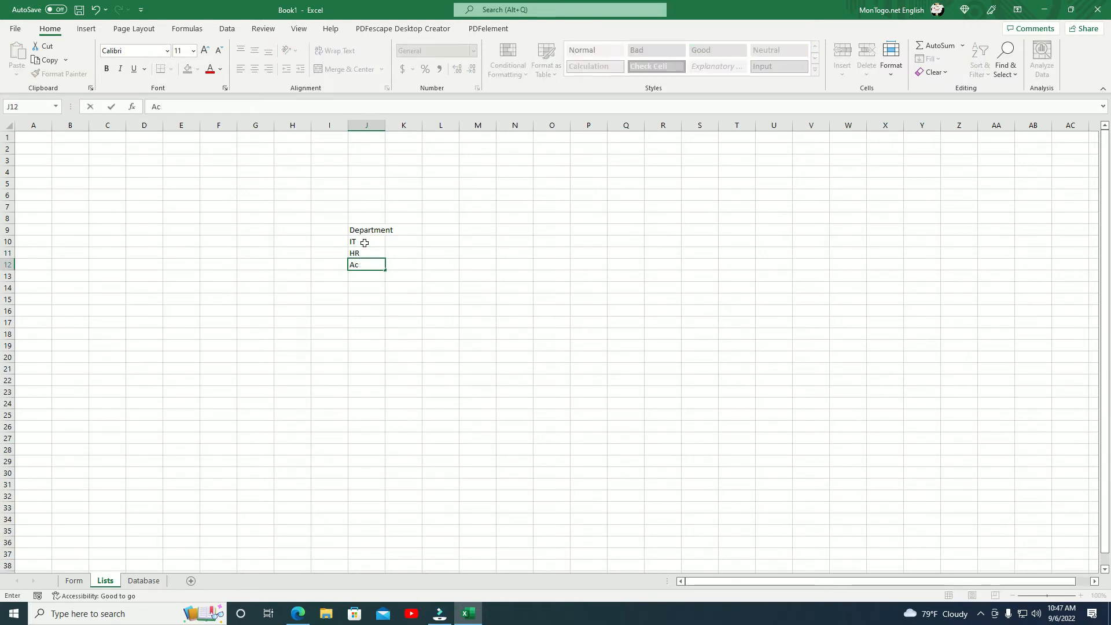
pyautogui.write('ocpunting')
pyautogui.click(366, 269)
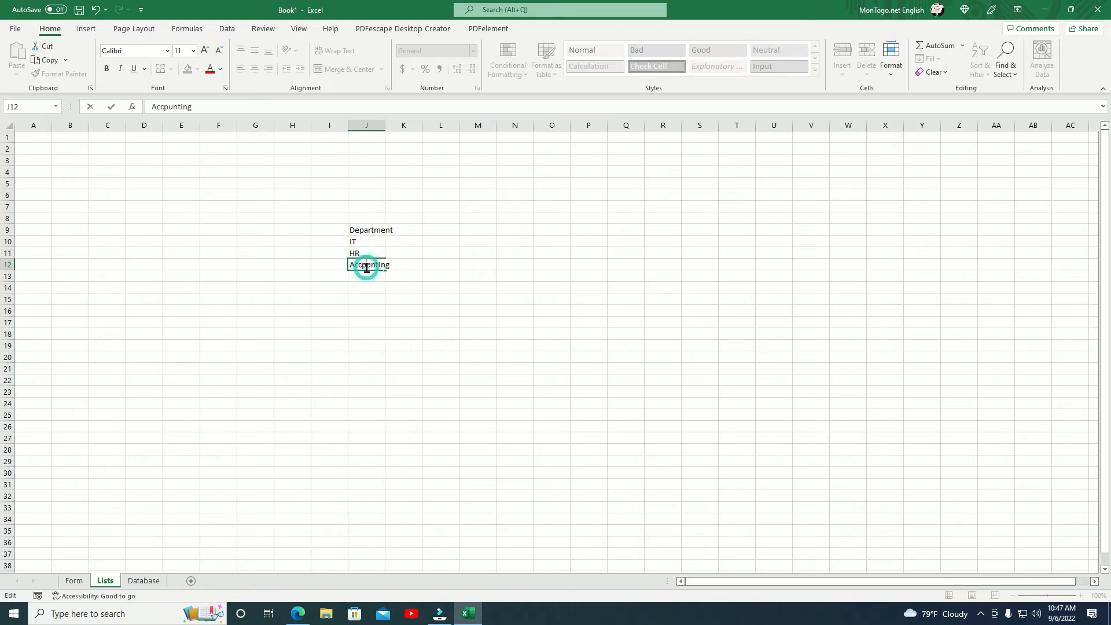
pyautogui.press('BackSpace')
pyautogui.write('o')
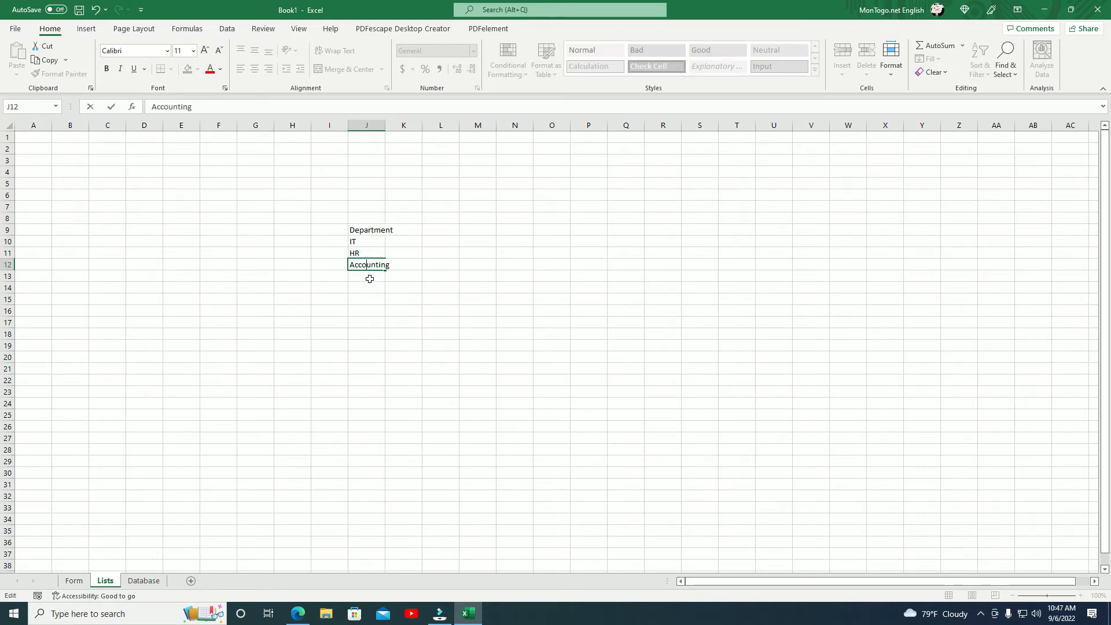
pyautogui.press('Return')
pyautogui.click(370, 279)
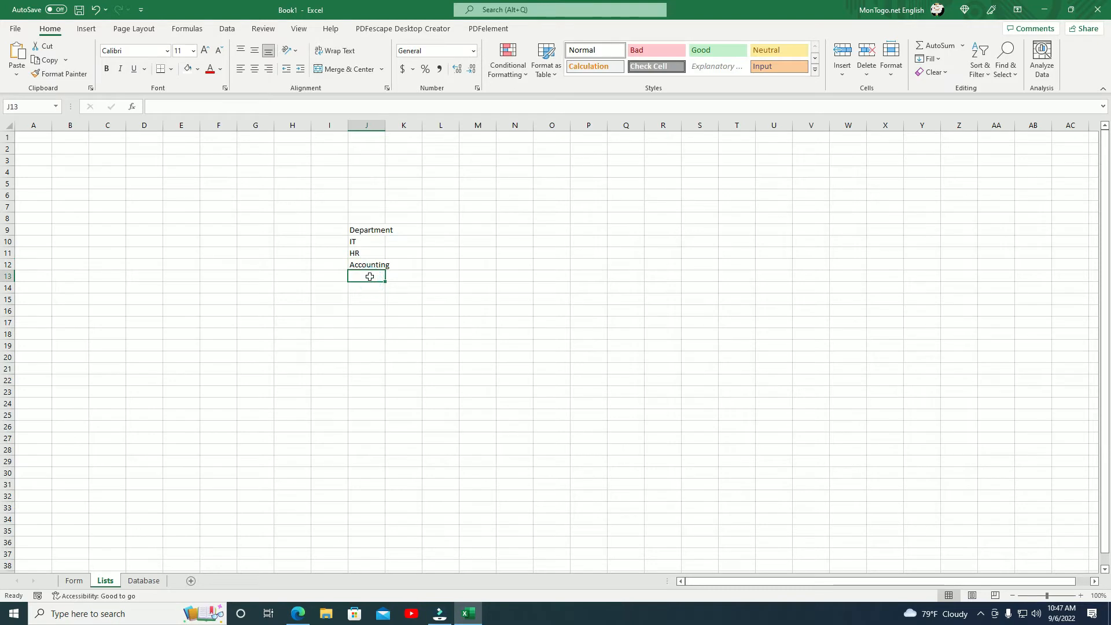
# Complete the Department list with Marketing in J13 and Maintenance in J14.
pyautogui.doubleClick(370, 277)
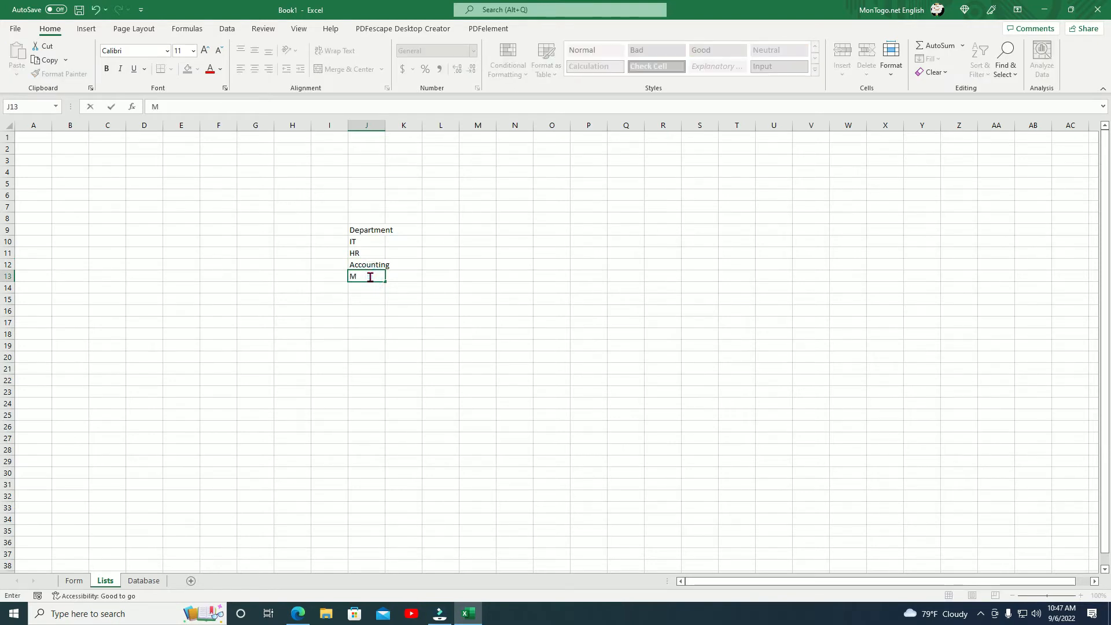
pyautogui.write('Marketing')
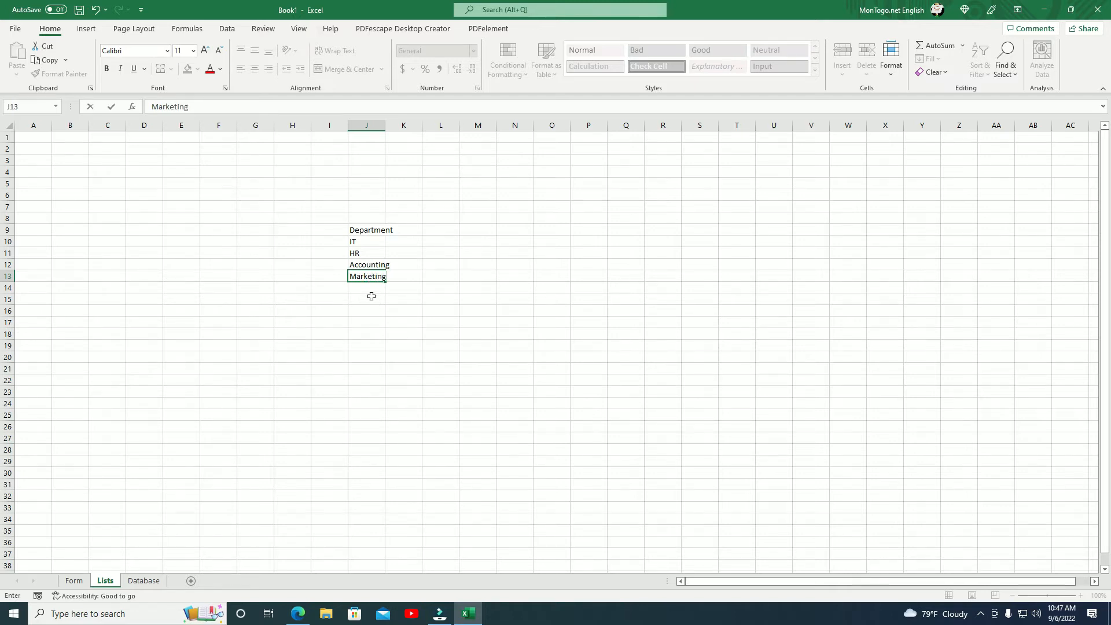
pyautogui.click(369, 288)
pyautogui.doubleClick(368, 288)
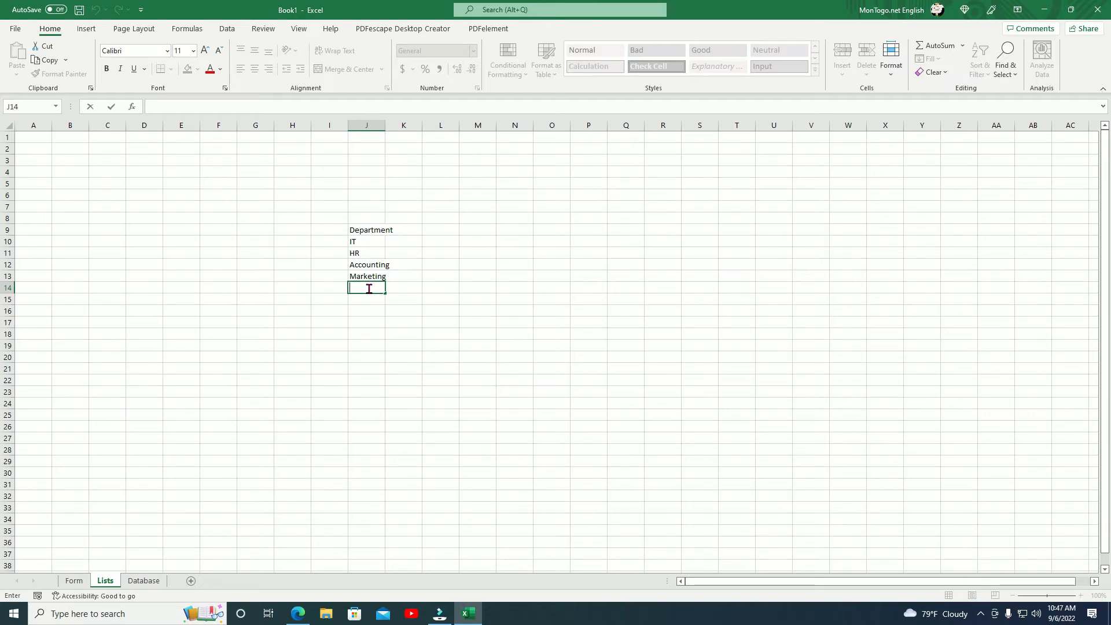
pyautogui.write('Maintenanc')
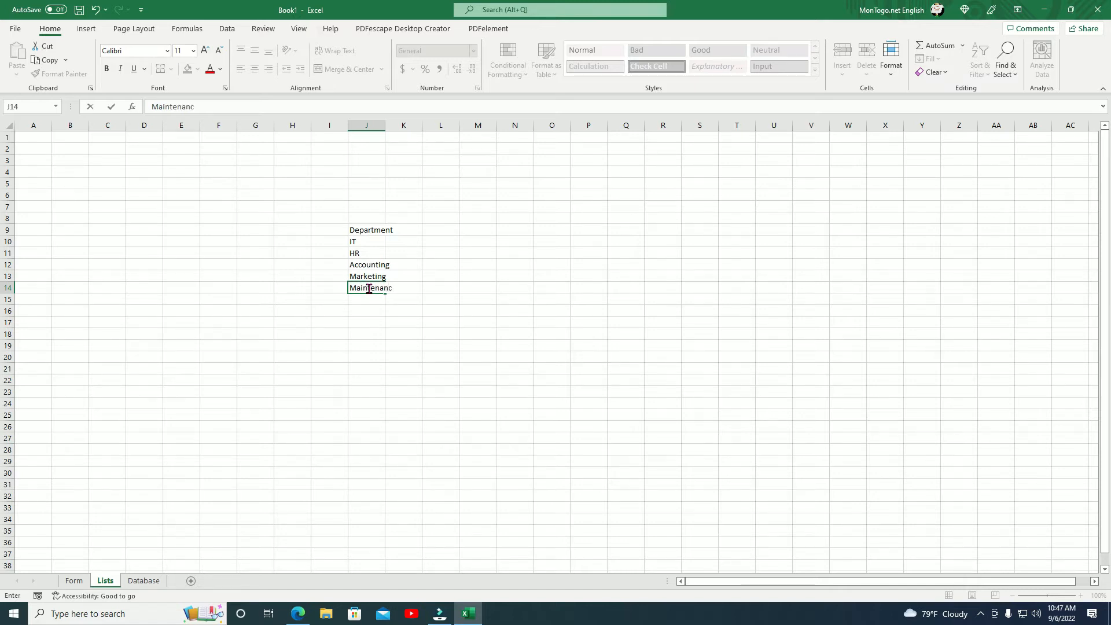
pyautogui.write('e')
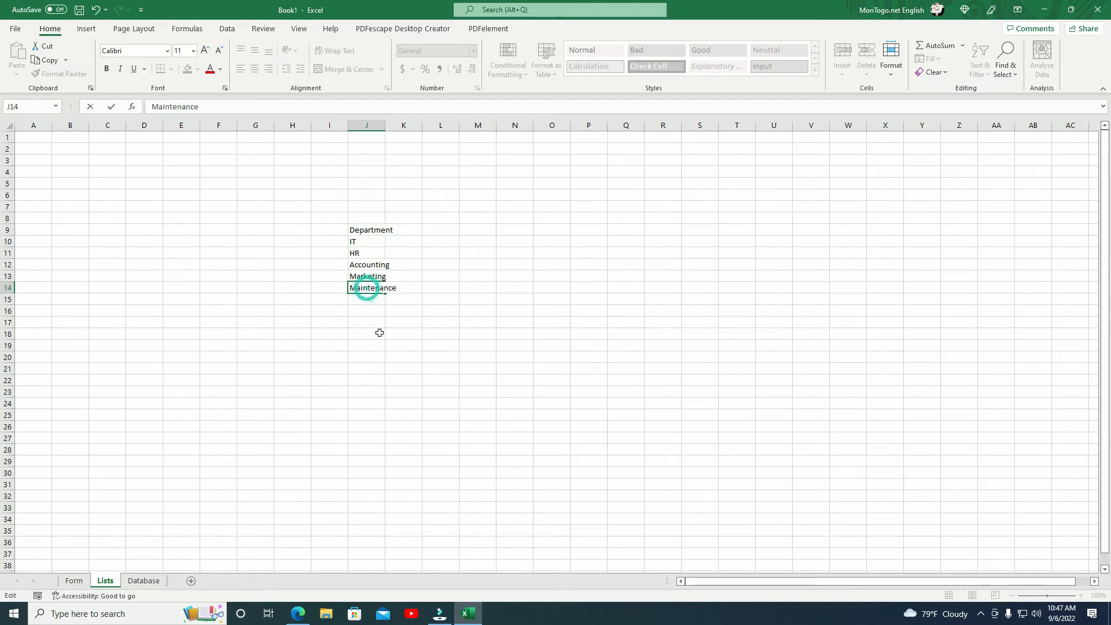
pyautogui.click(379, 333)
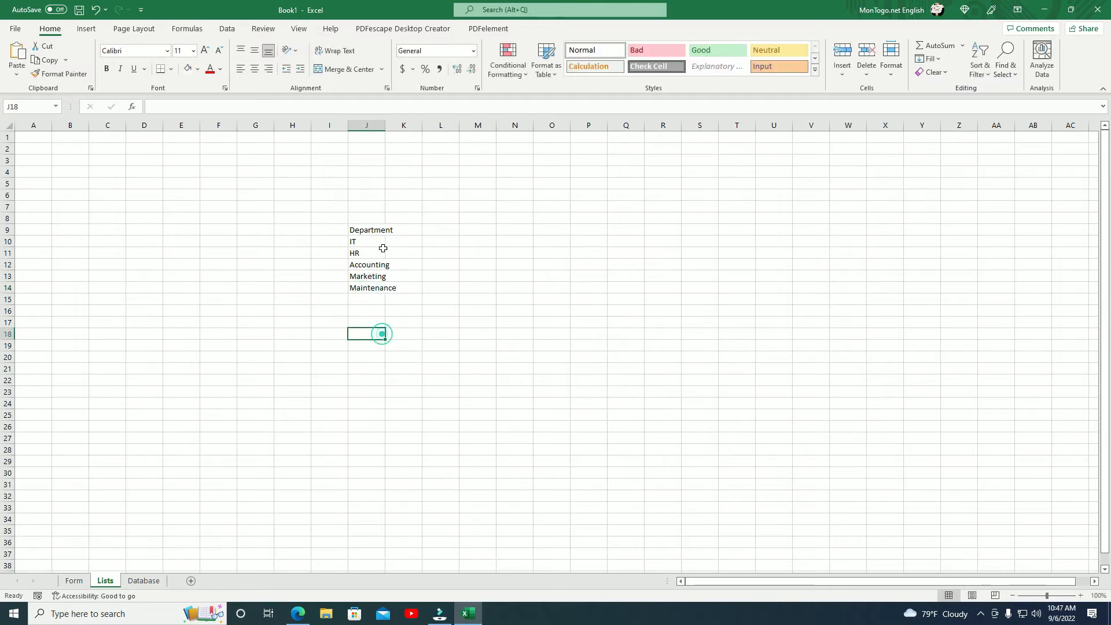
# Set the width of column J on the Lists sheet to 30.
pyautogui.click(369, 124)
pyautogui.rightClick(370, 126)
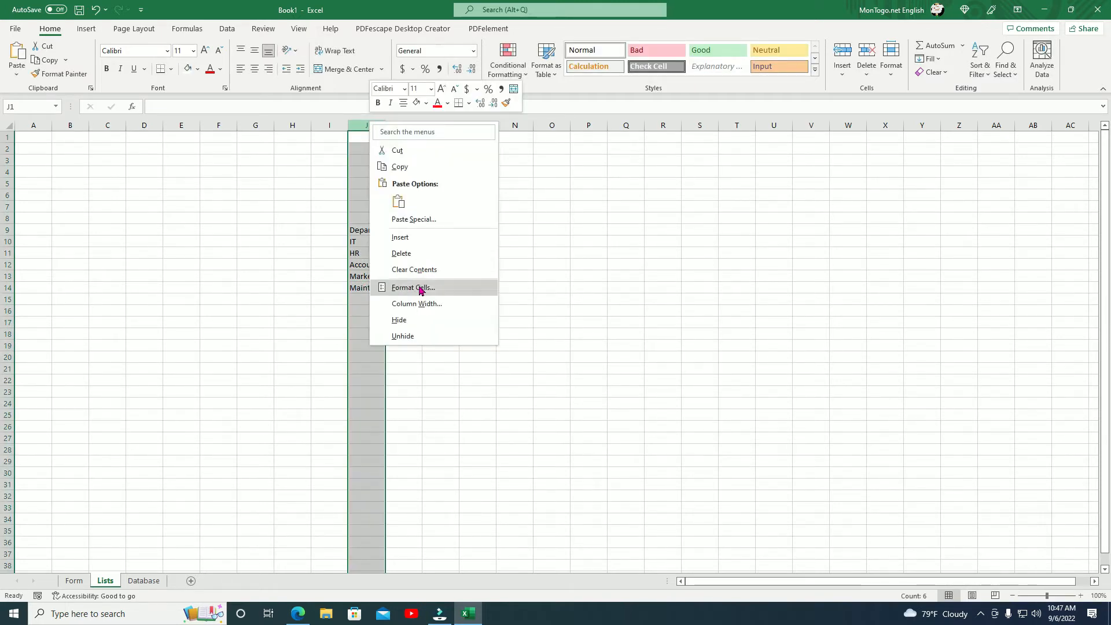
pyautogui.click(412, 305)
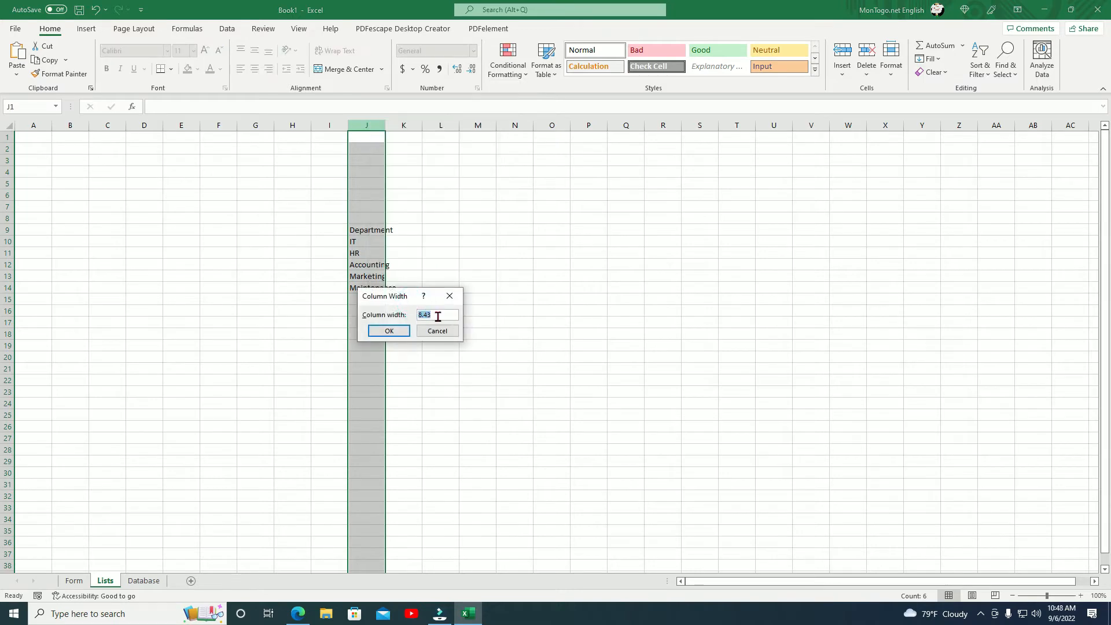
pyautogui.write('30')
pyautogui.click(404, 329)
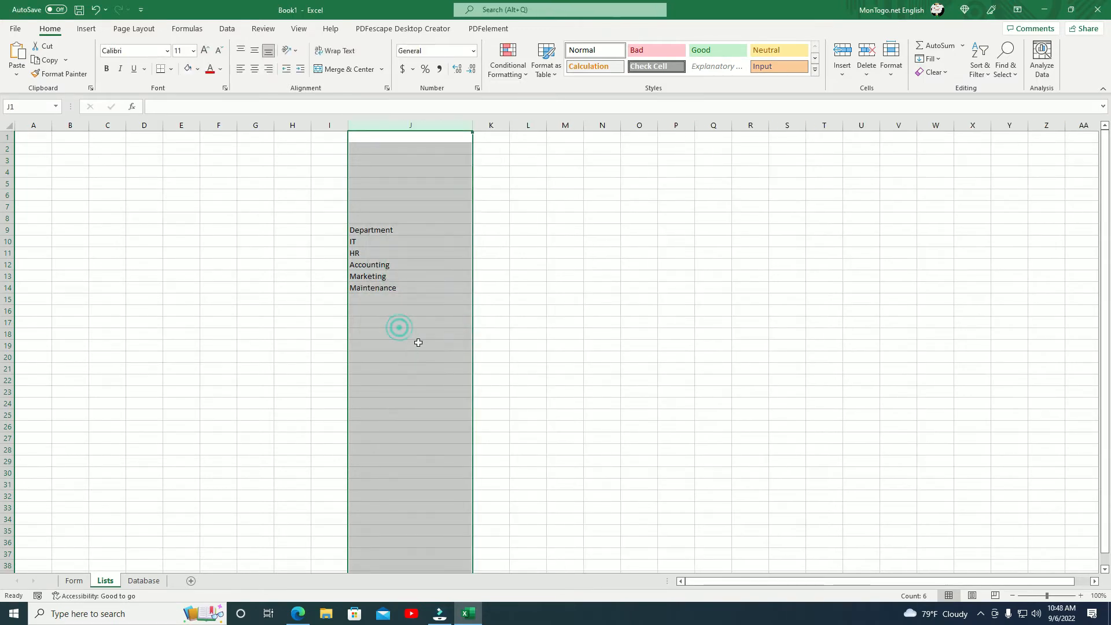
pyautogui.click(420, 344)
pyautogui.click(427, 268)
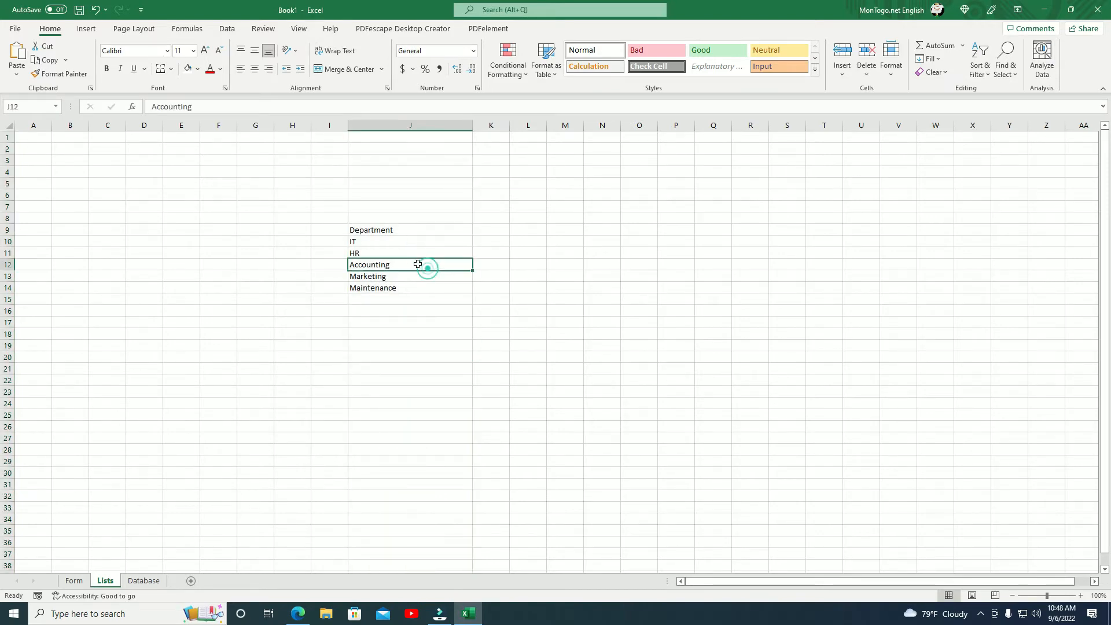
# Fill only the formatting of J10 down through J14, and name the range J10:J14 Department.
pyautogui.click(396, 247)
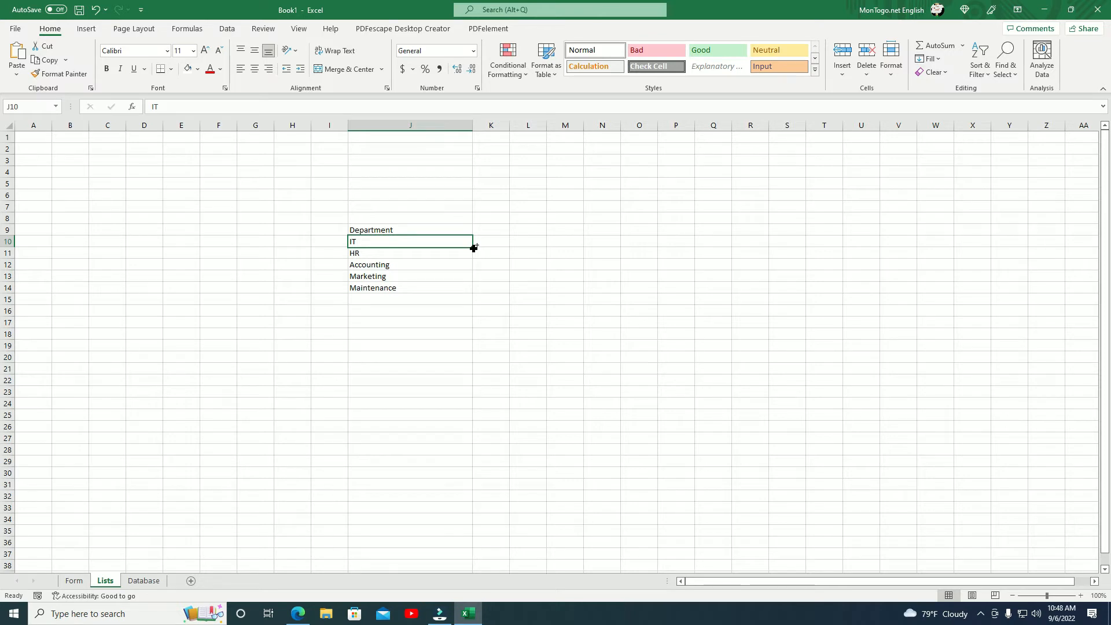
pyautogui.moveTo(473, 248); pyautogui.dragTo(471, 296)
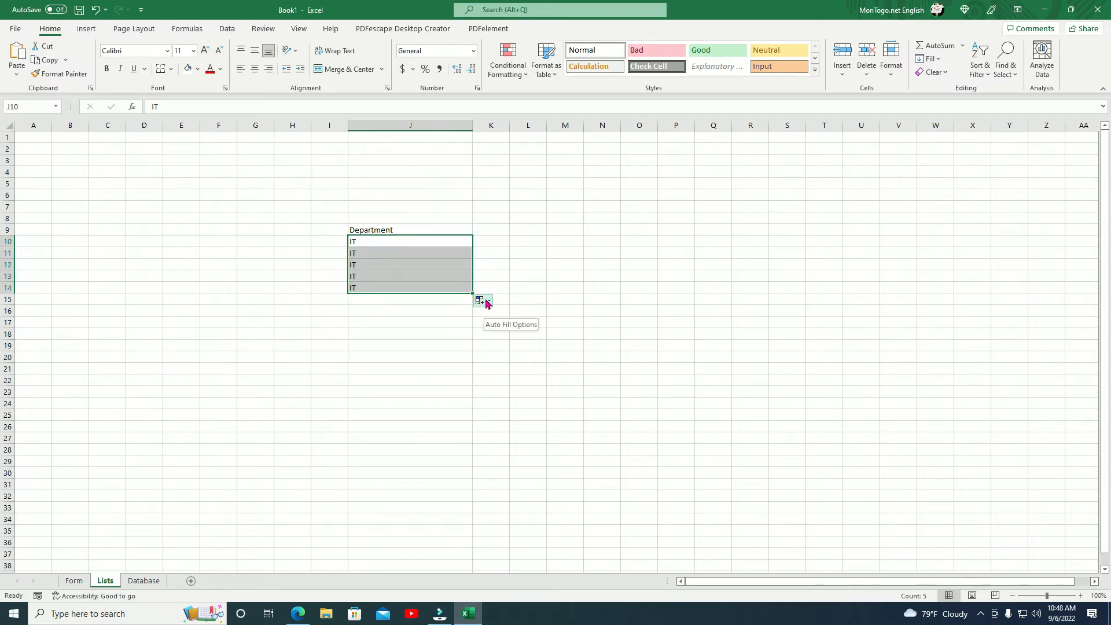
pyautogui.click(486, 302)
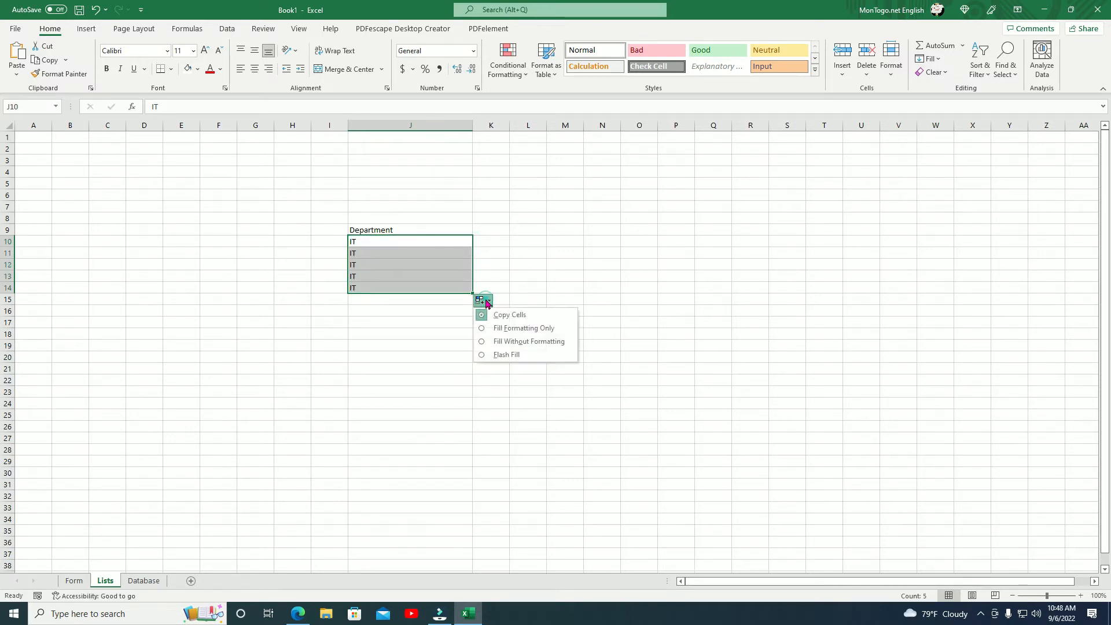
pyautogui.click(501, 328)
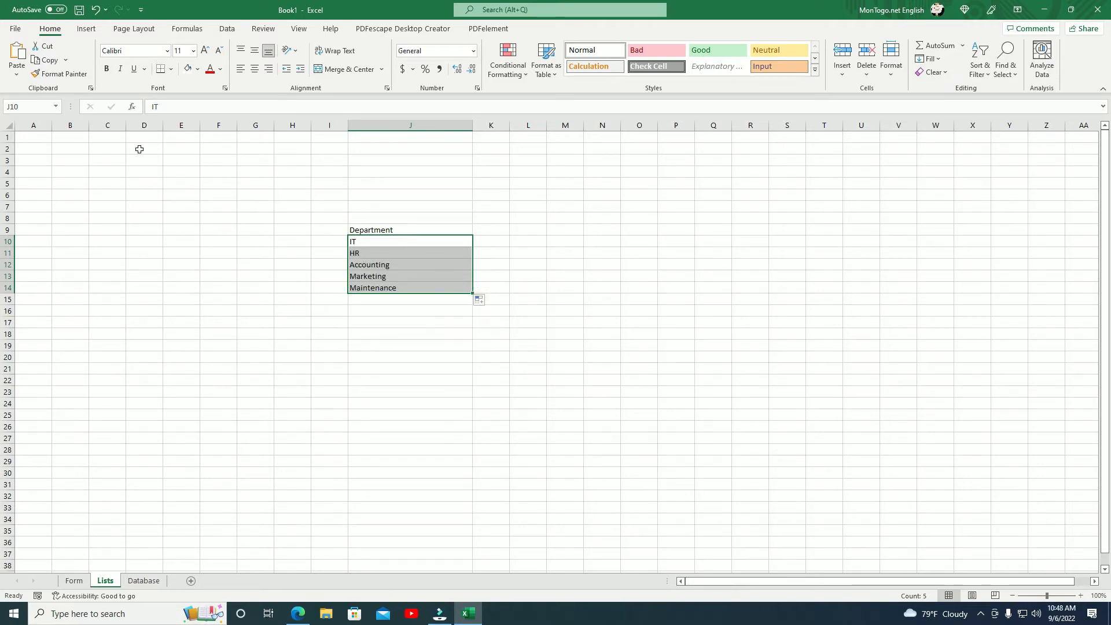
pyautogui.click(42, 106)
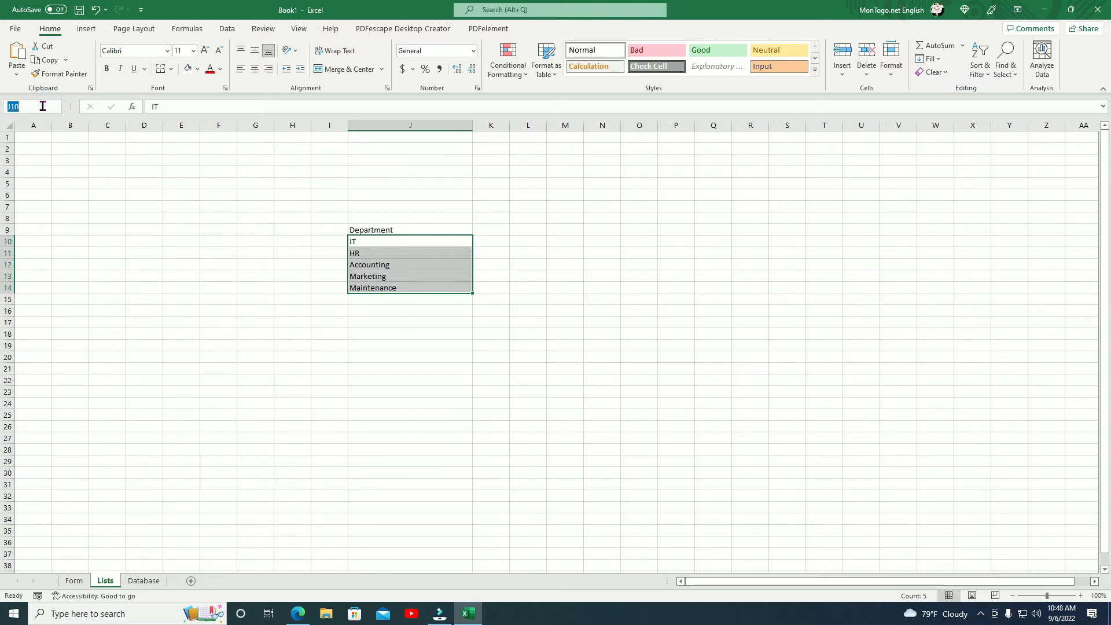
pyautogui.write('Departm')
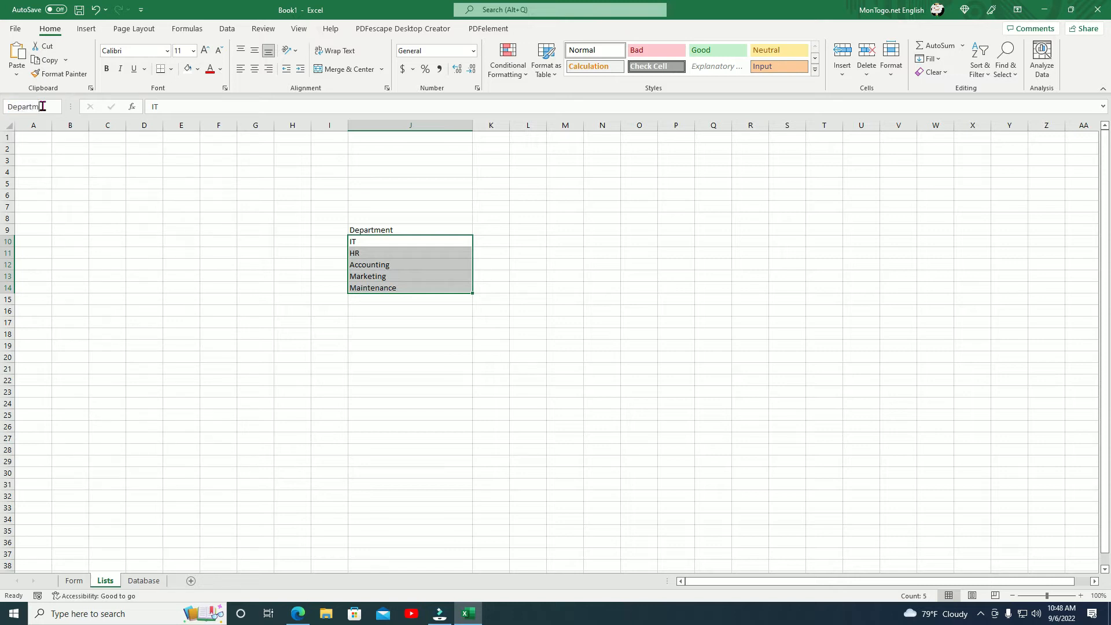
pyautogui.write('ent')
pyautogui.press('Return')
# Set the width of column O on the Lists sheet to 30.
pyautogui.click(646, 219)
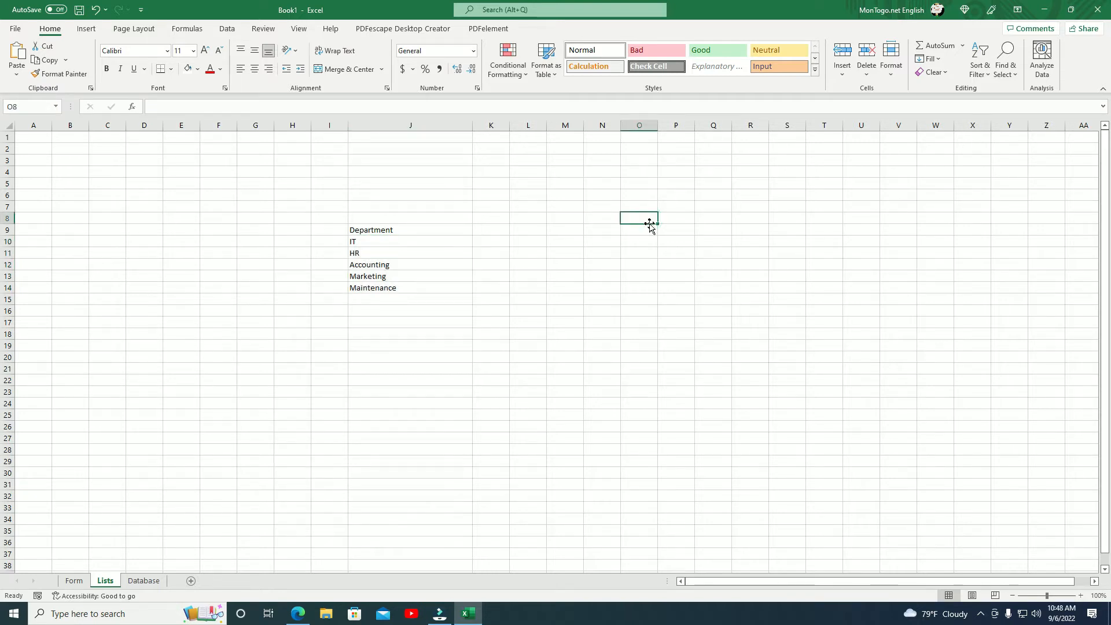
pyautogui.click(648, 229)
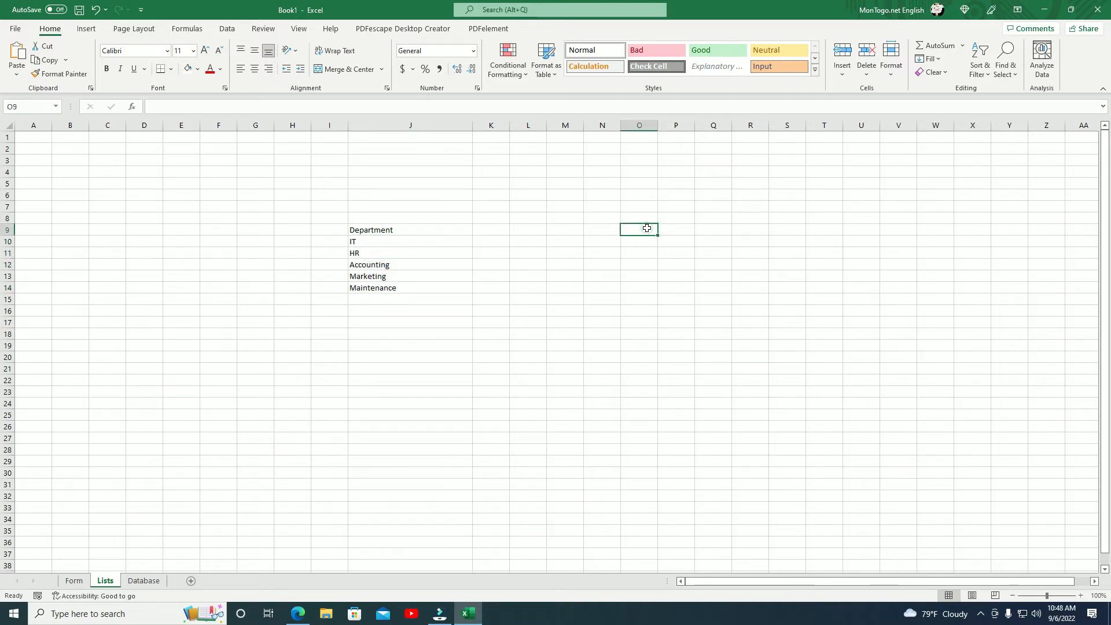
pyautogui.rightClick(652, 118)
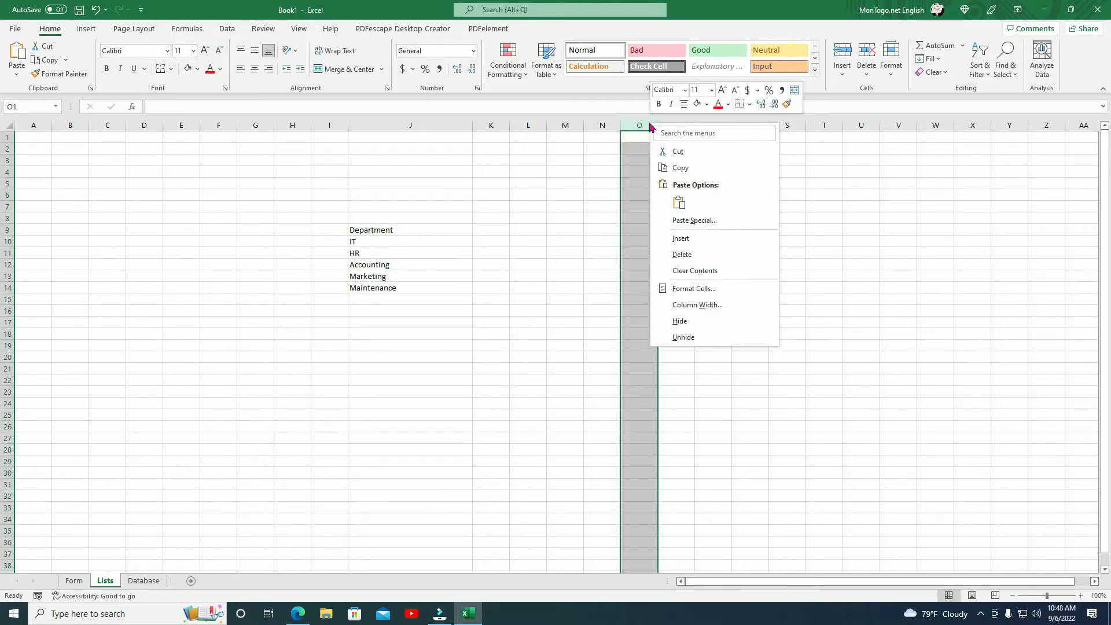
pyautogui.click(690, 304)
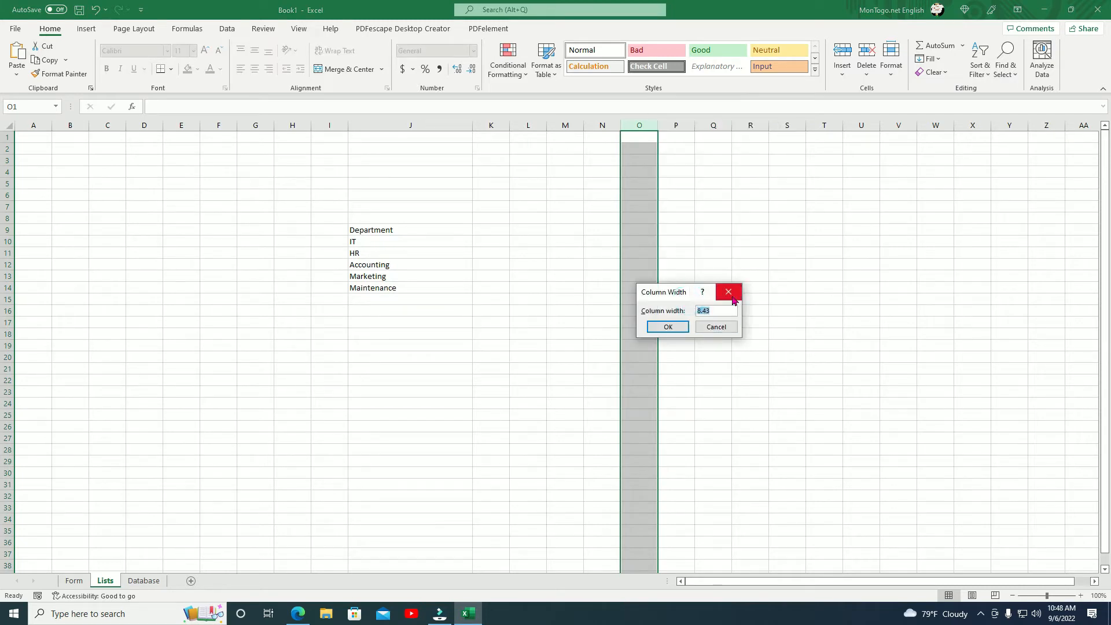
pyautogui.write('30')
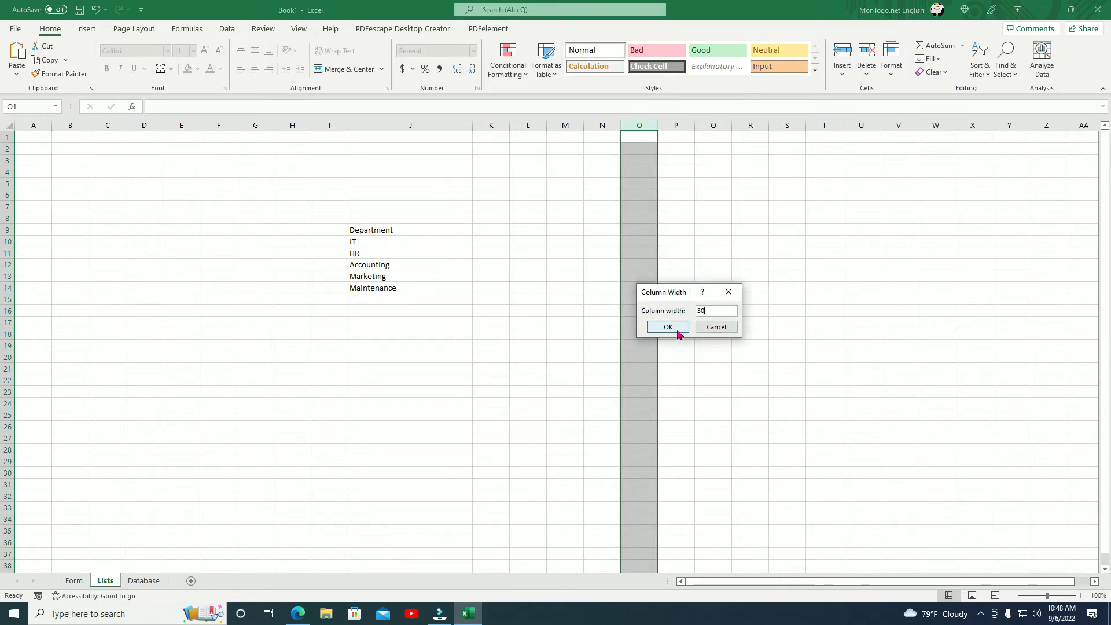
pyautogui.click(669, 328)
pyautogui.click(665, 218)
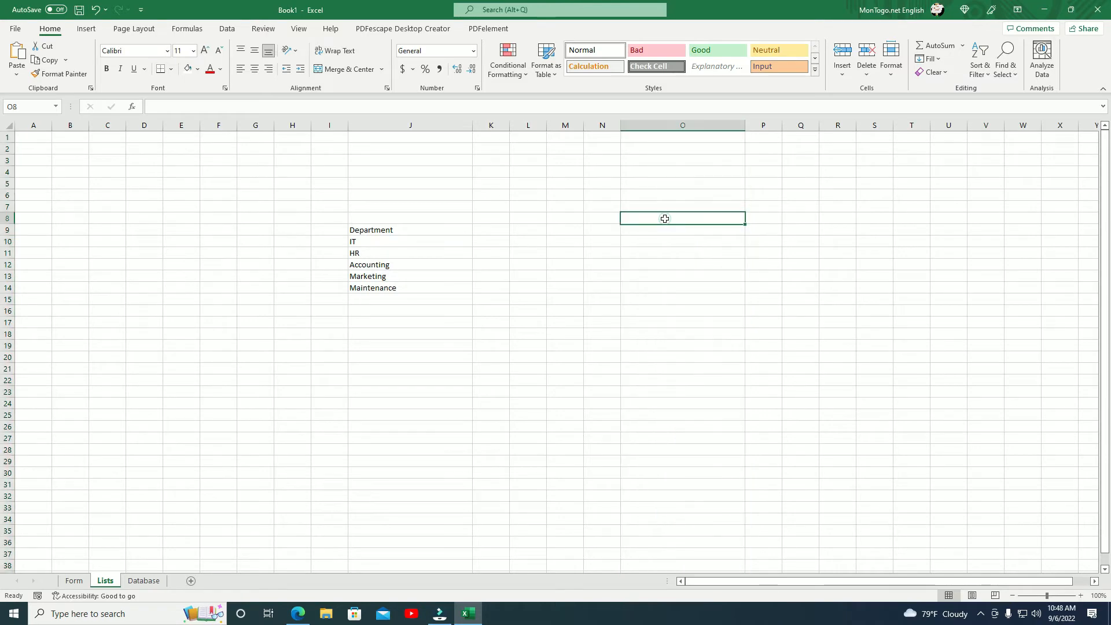
pyautogui.click(79, 582)
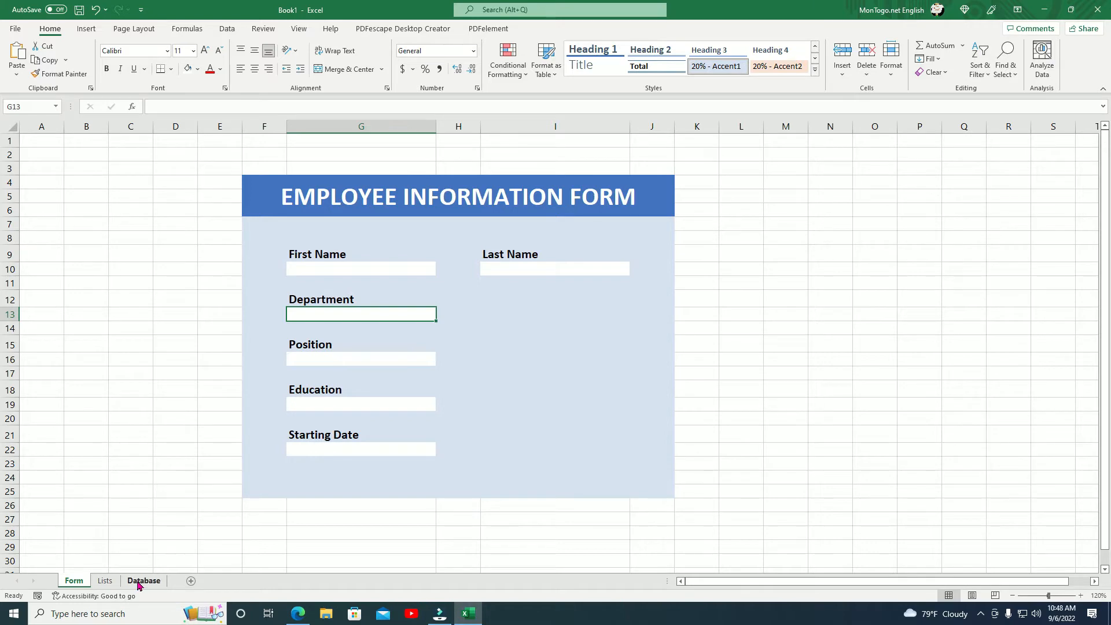
pyautogui.click(111, 585)
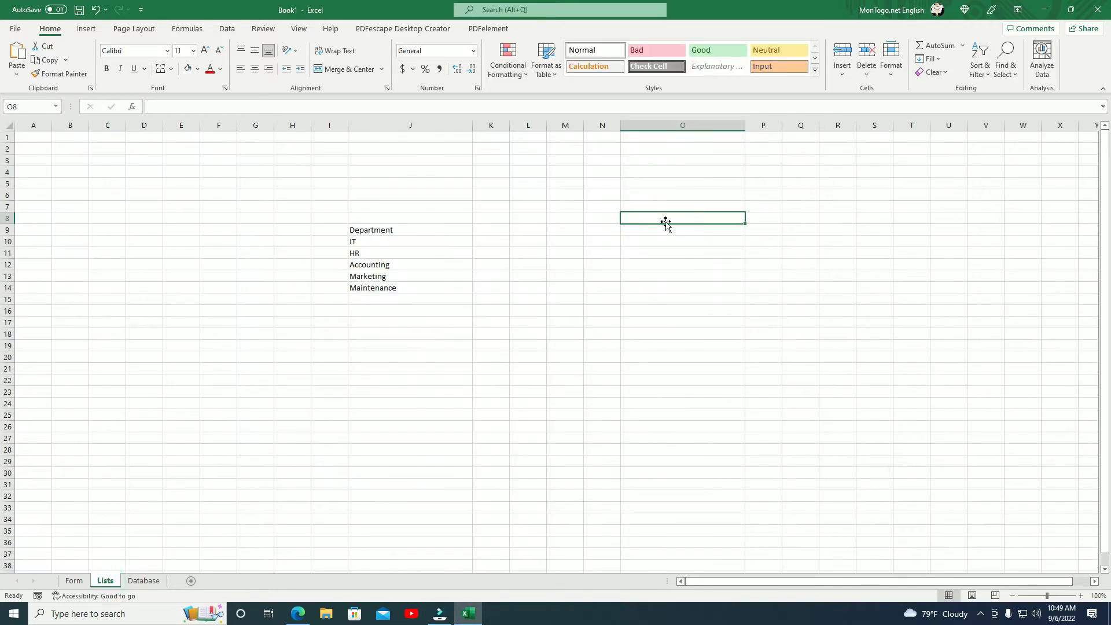
# Enter the heading Education in O8 of the Lists sheet and High School Diploma in O9.
pyautogui.write('E')
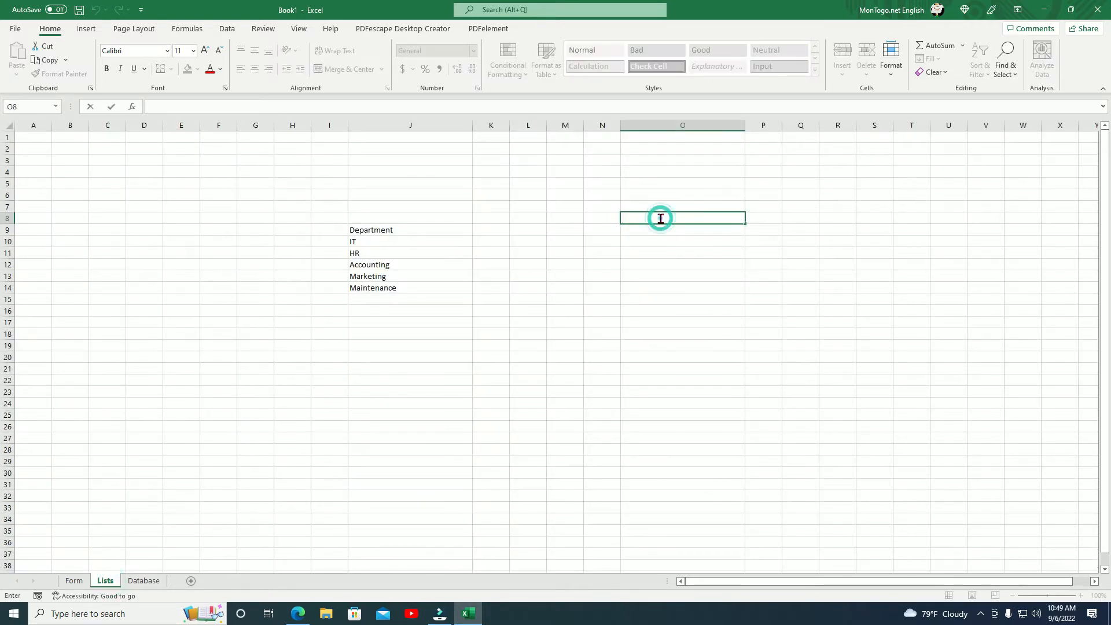
pyautogui.write('ducation')
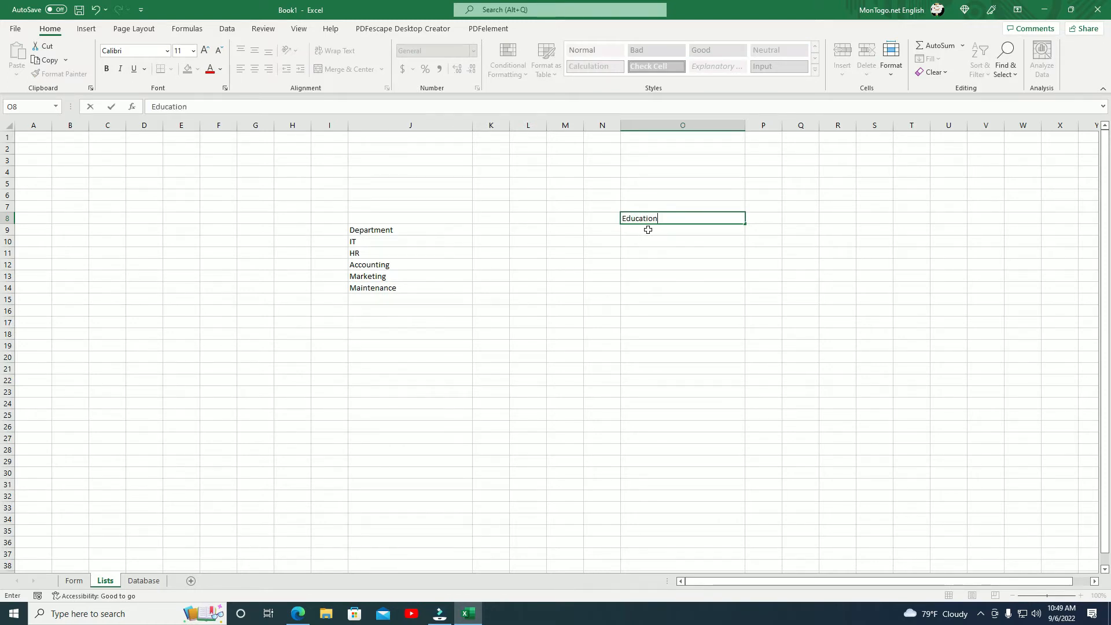
pyautogui.click(648, 230)
pyautogui.doubleClick(648, 231)
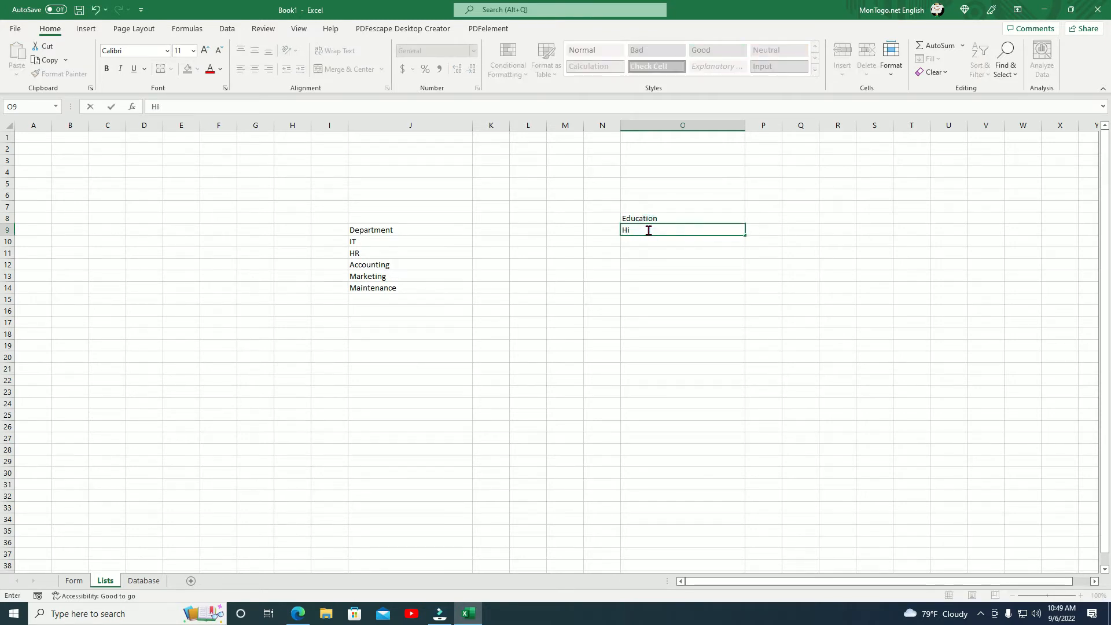
pyautogui.write('High School')
pyautogui.write('Diploma')
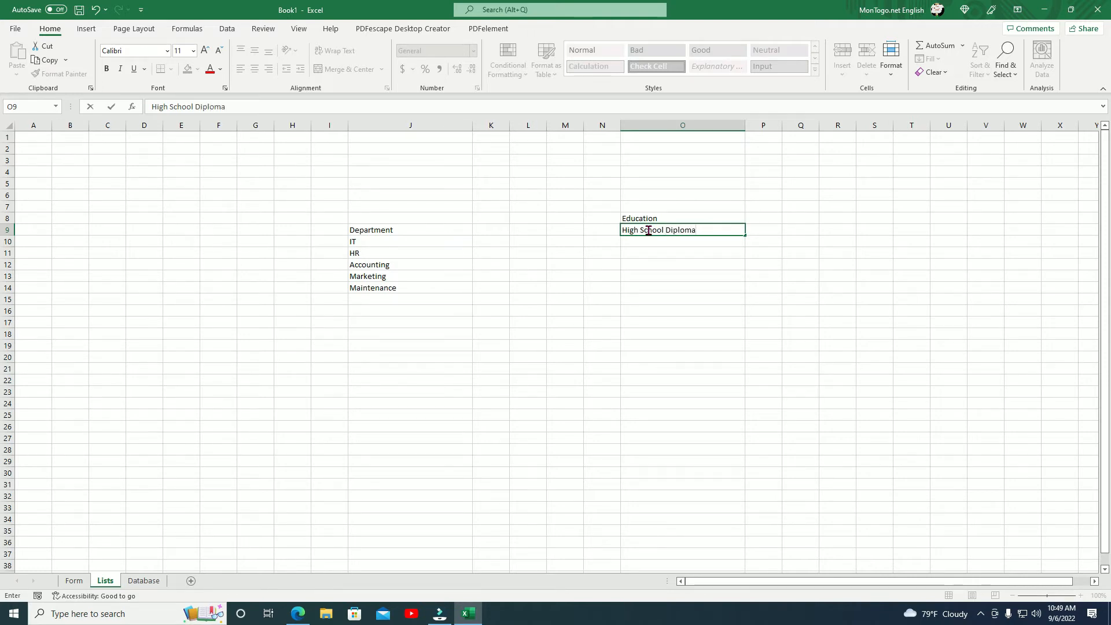
# Add College Diploma in O10 and Bachelor in O11 to the Education list.
pyautogui.click(659, 243)
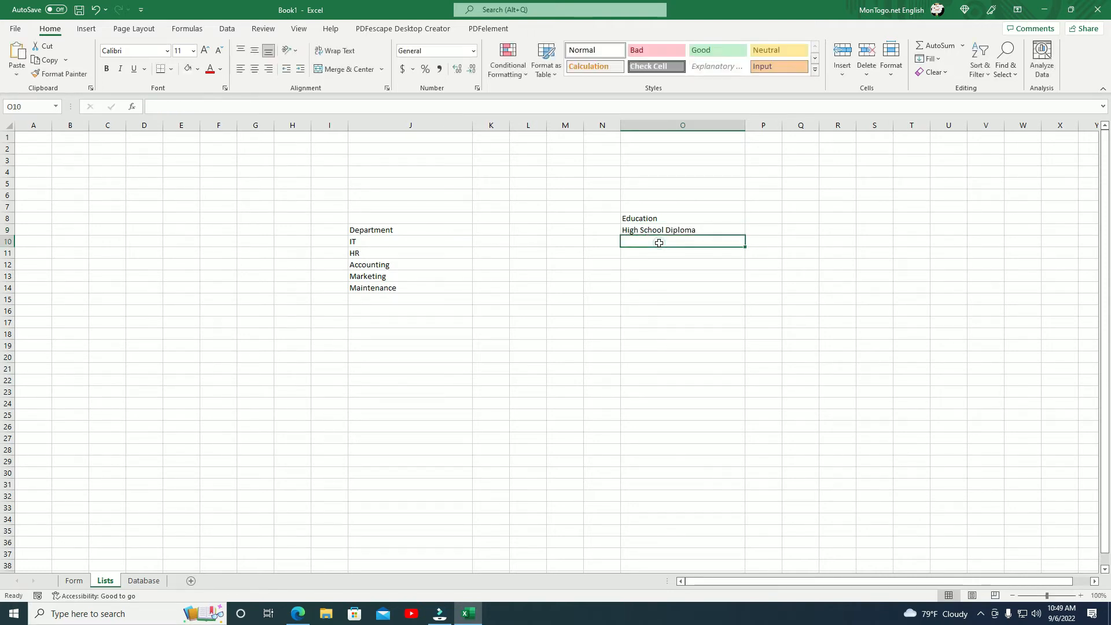
pyautogui.doubleClick(659, 243)
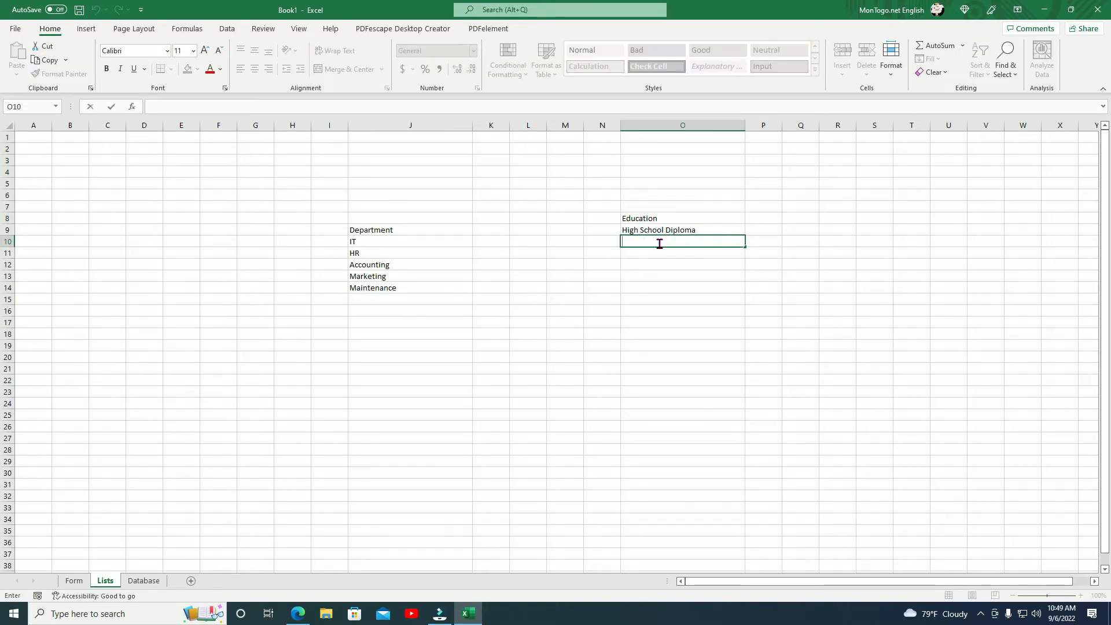
pyautogui.write('College Diploma')
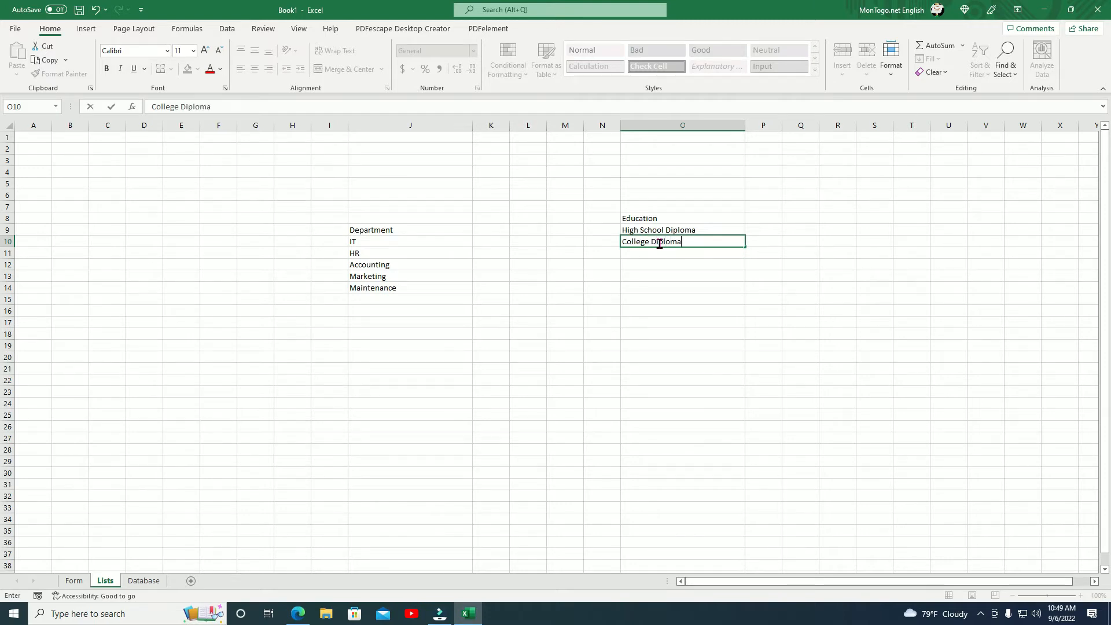
pyautogui.click(664, 256)
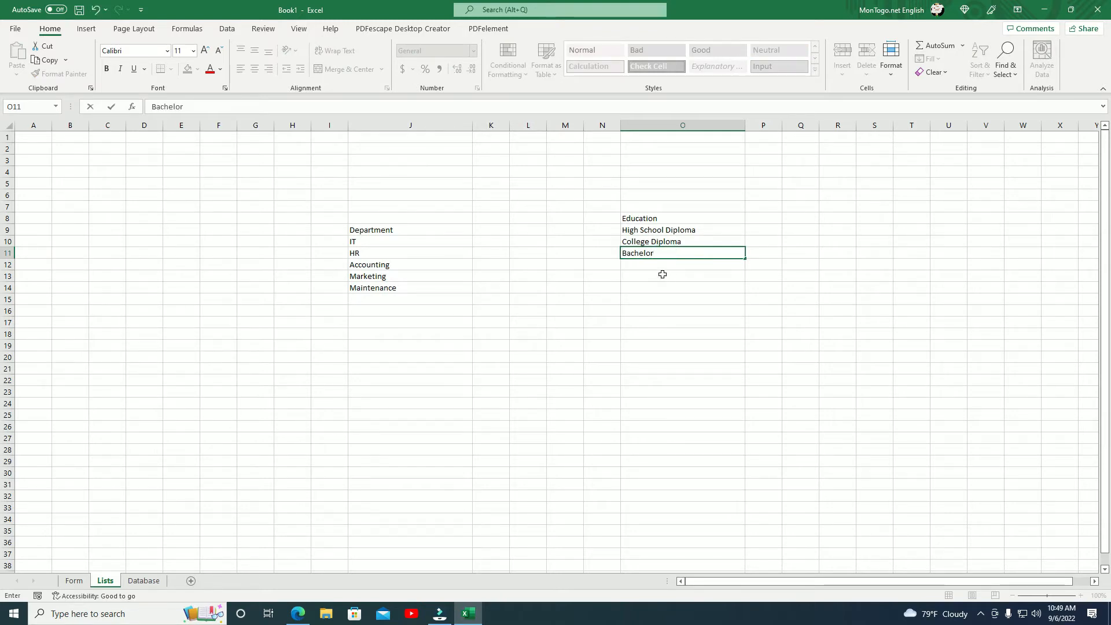
# Complete the Education list with Master in O12 and PHD in O13.
pyautogui.click(657, 265)
pyautogui.doubleClick(657, 266)
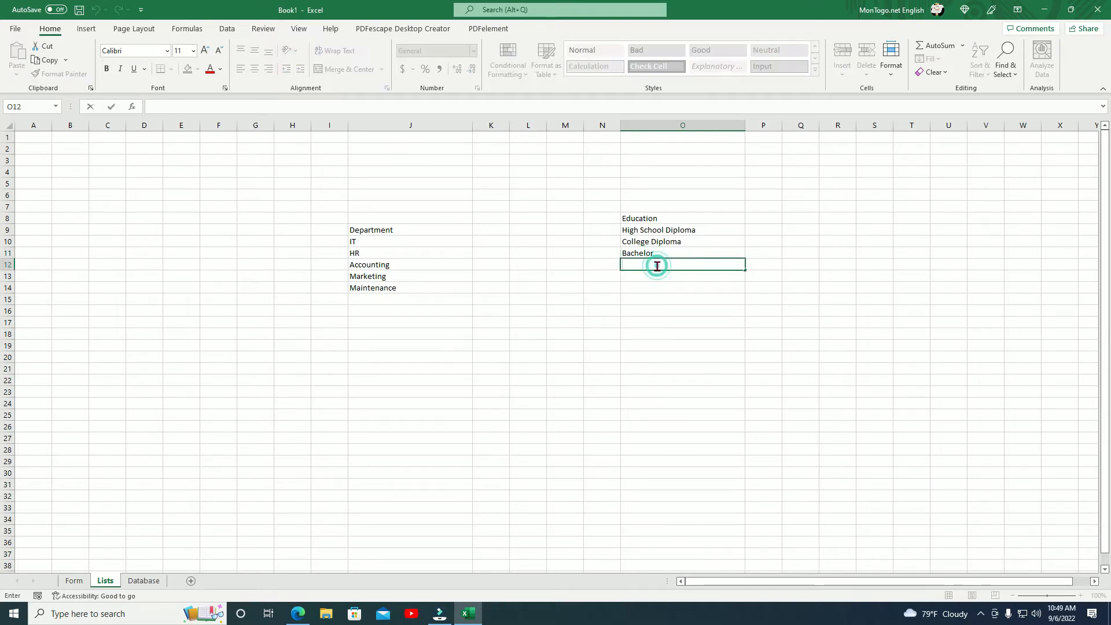
pyautogui.write('Master')
pyautogui.press('Return')
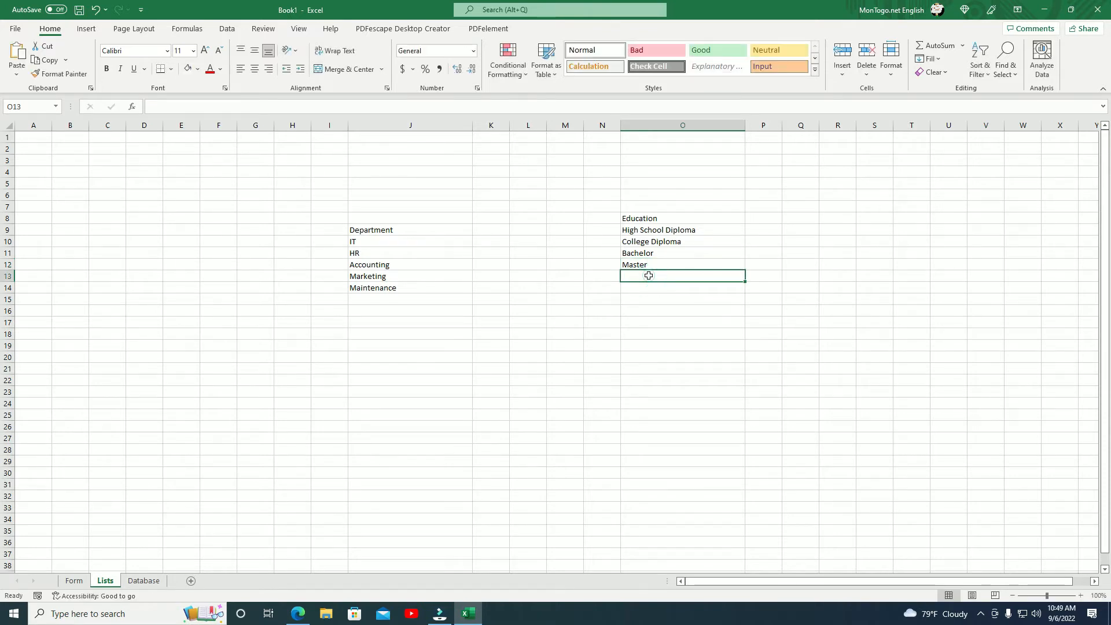
pyautogui.doubleClick(648, 276)
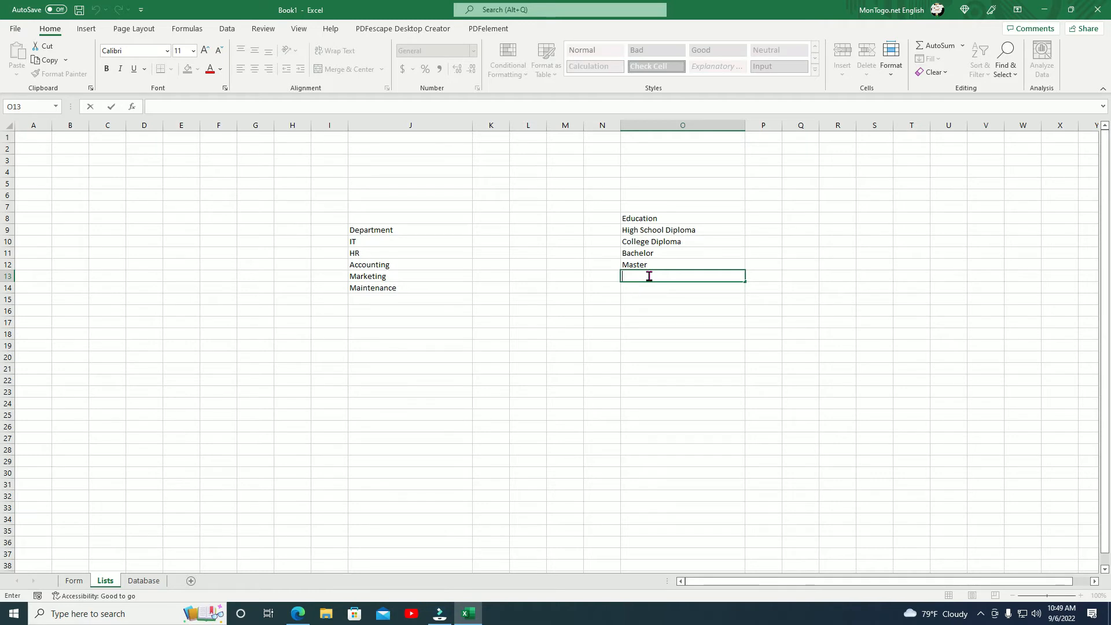
pyautogui.write('PHD')
pyautogui.click(679, 334)
# Fill only the formatting of O9 down through O13, and name the range O9:O13 Education.
pyautogui.click(634, 230)
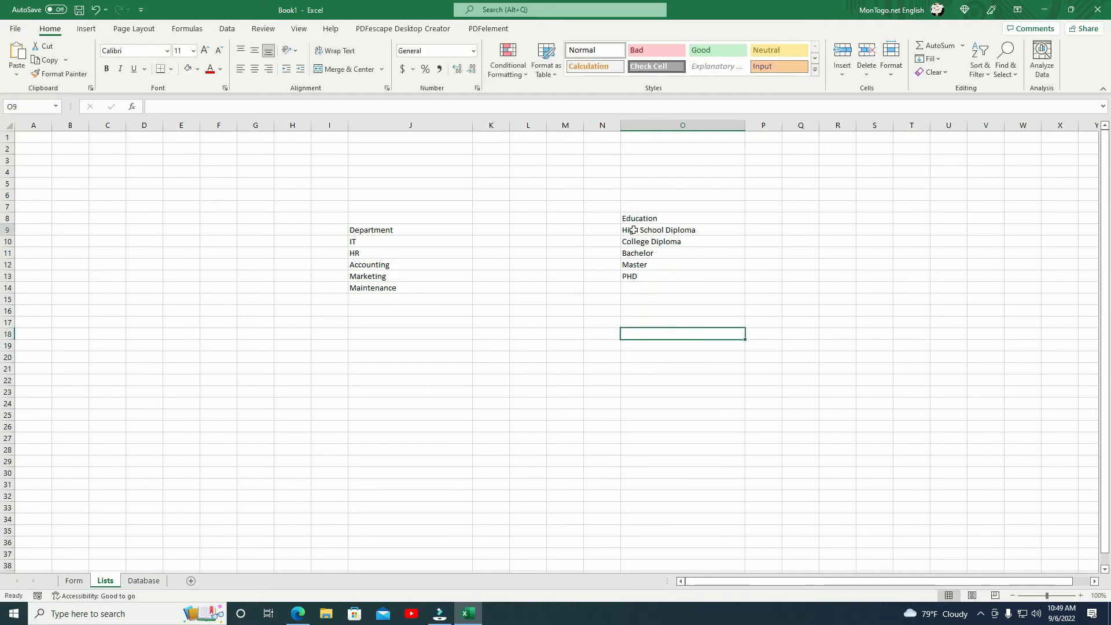
pyautogui.moveTo(745, 235); pyautogui.dragTo(741, 287)
pyautogui.click(752, 289)
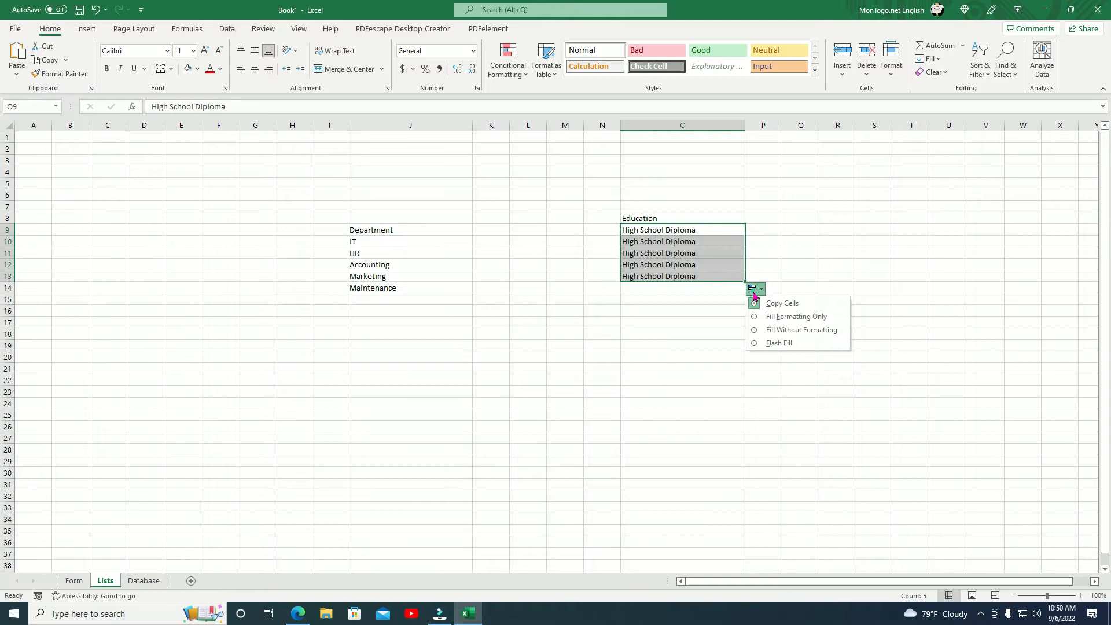
pyautogui.click(767, 317)
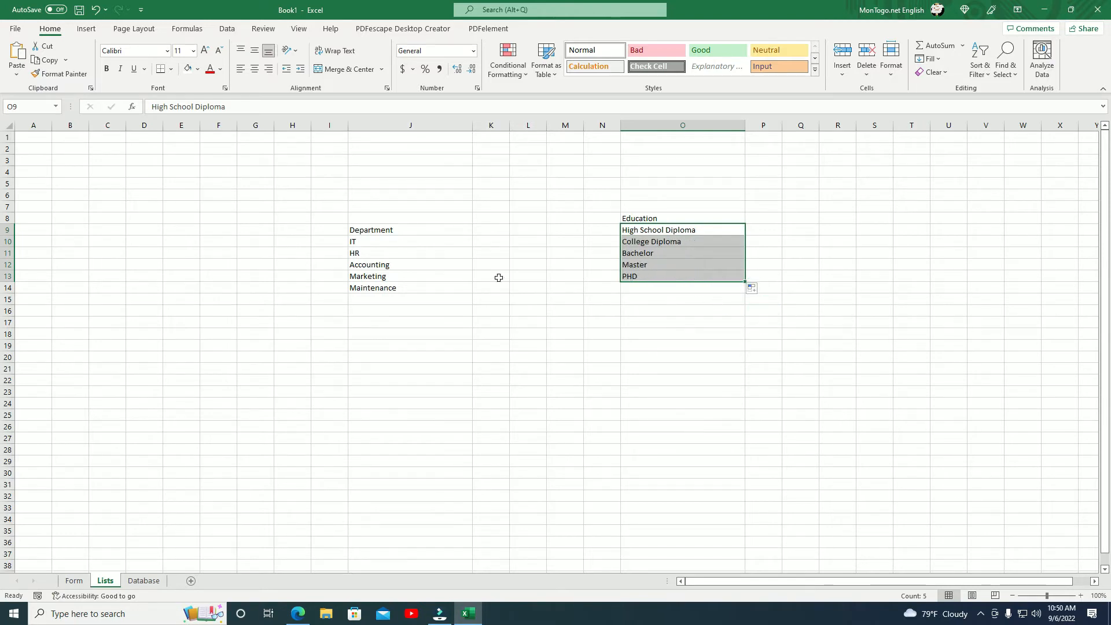
pyautogui.click(36, 107)
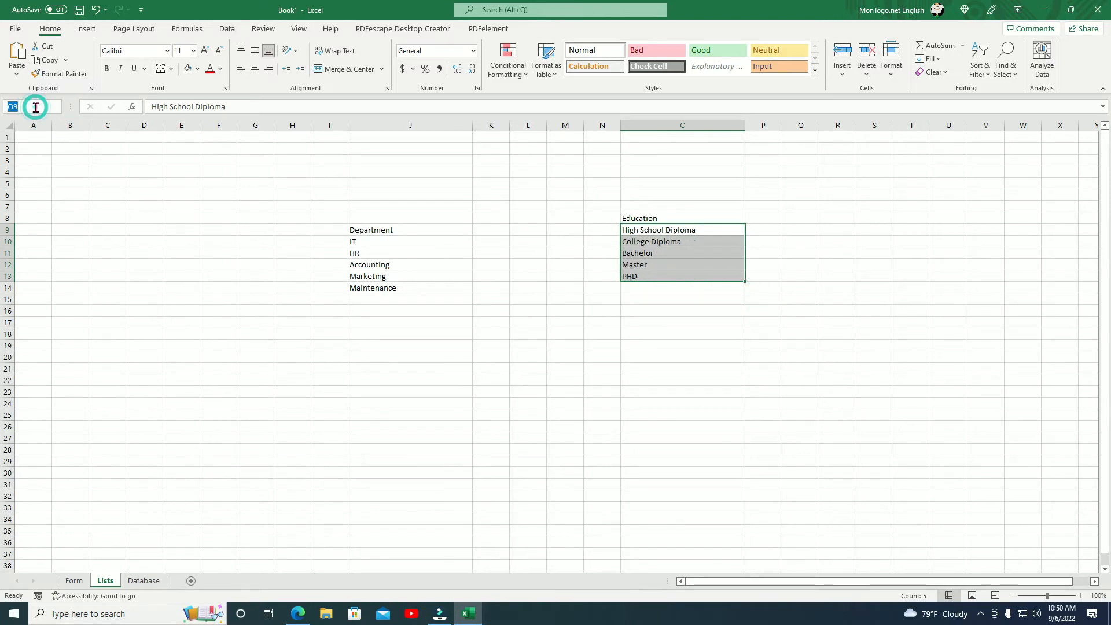
pyautogui.write('Edu')
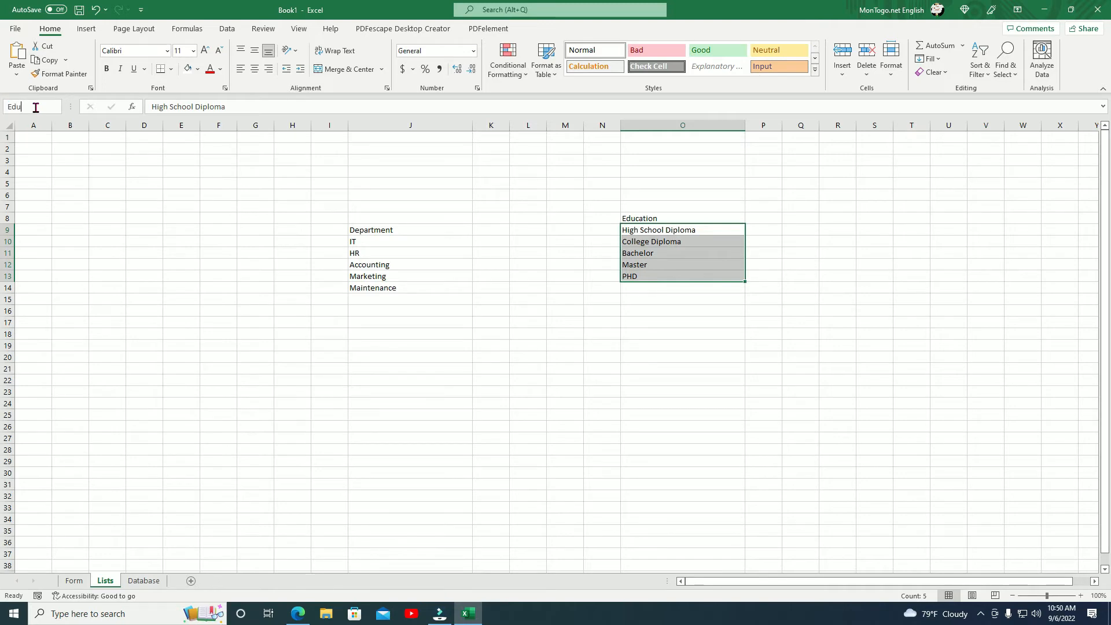
pyautogui.write('cation')
pyautogui.press('Return')
# Switch to the Form sheet and select the Department entry cell G13.
pyautogui.click(73, 584)
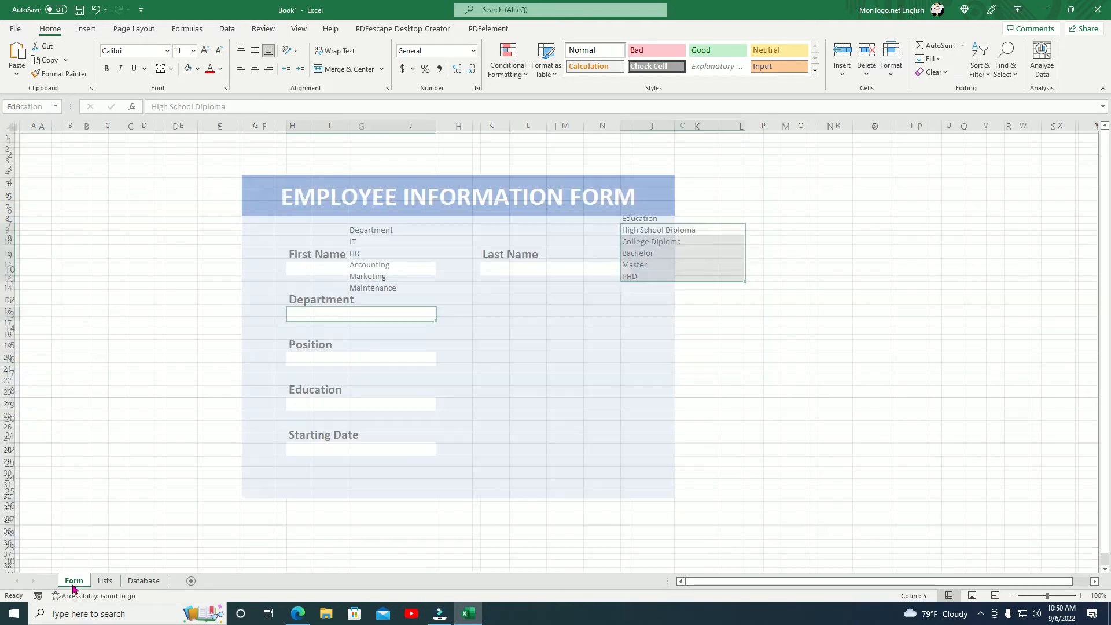
pyautogui.click(554, 324)
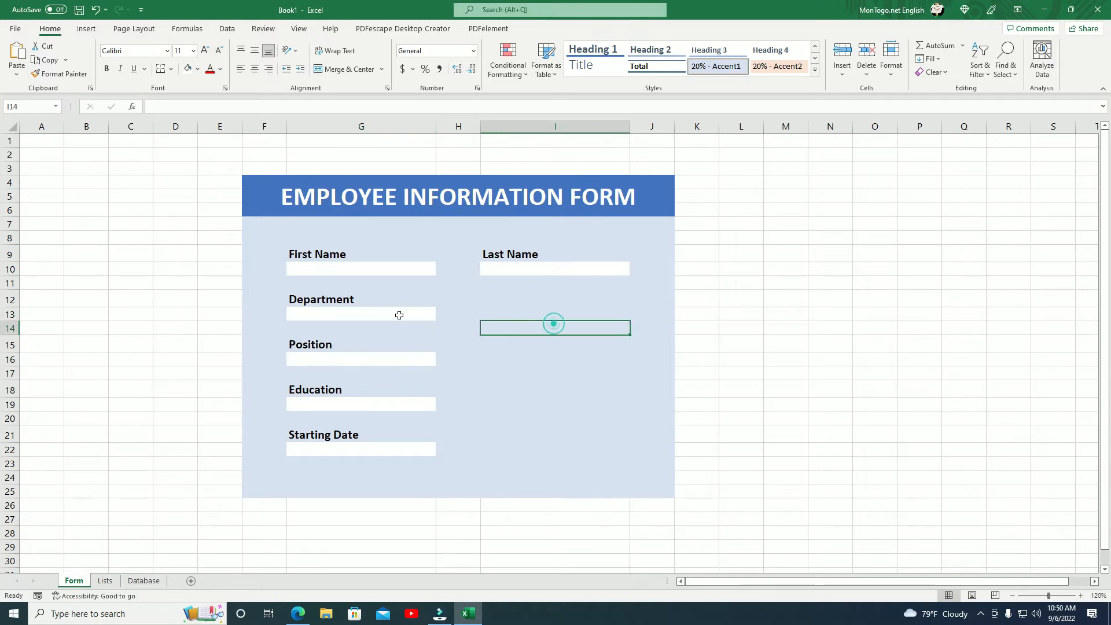
pyautogui.click(351, 322)
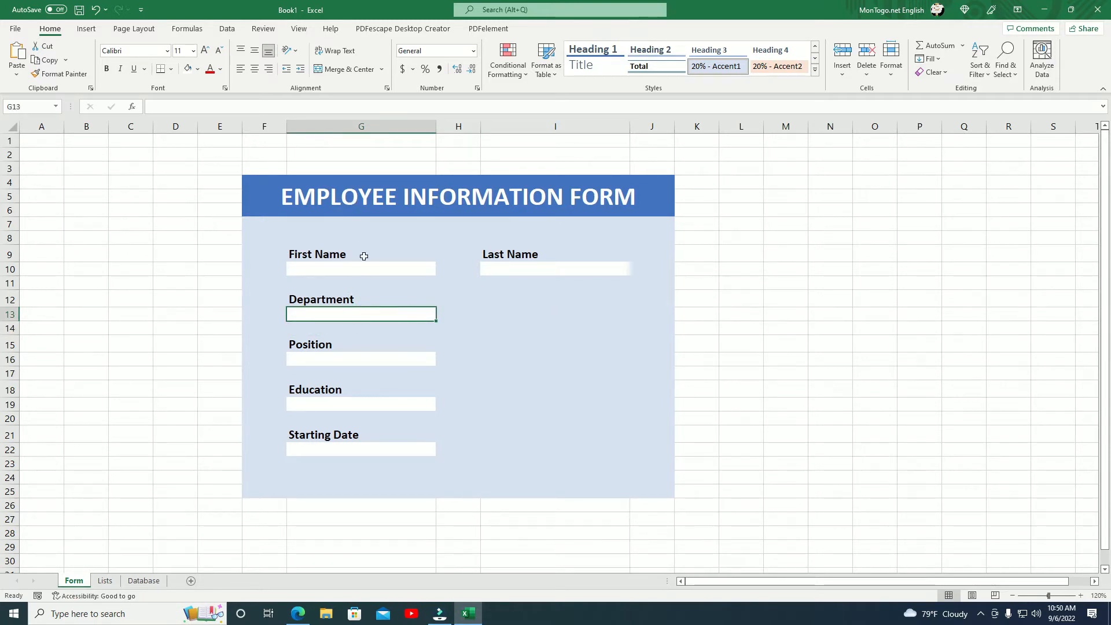
pyautogui.doubleClick(359, 315)
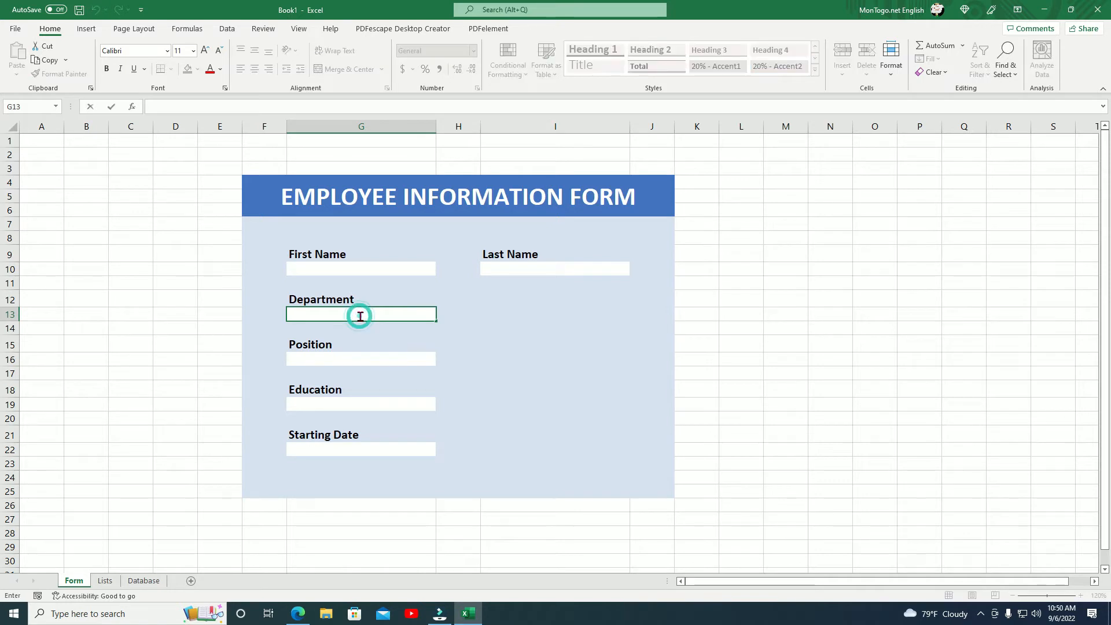
pyautogui.click(229, 30)
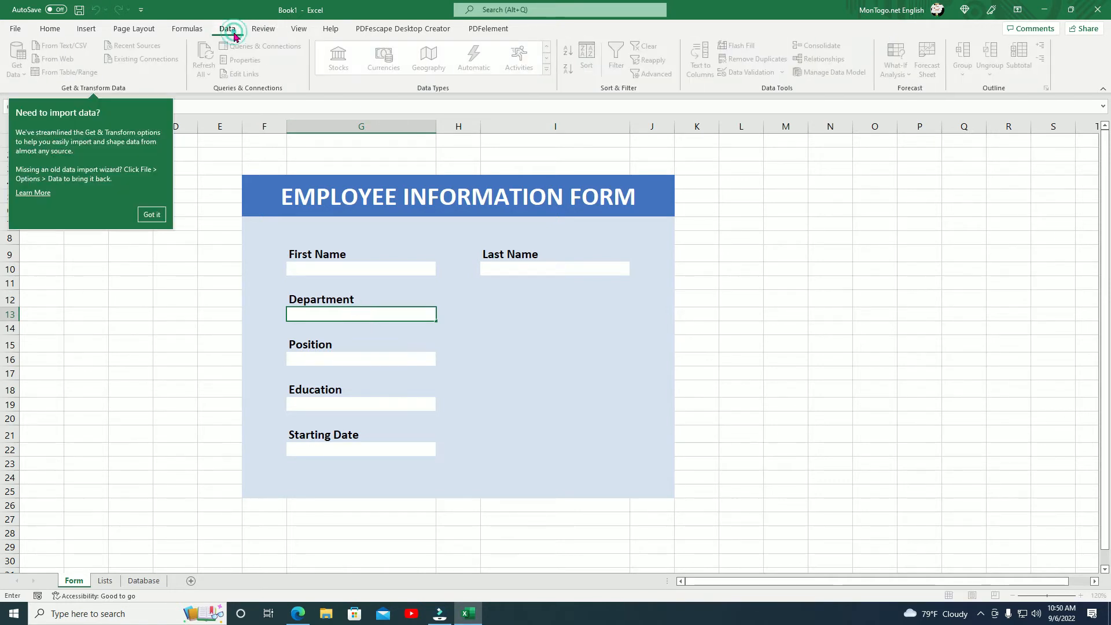
pyautogui.click(151, 215)
pyautogui.click(547, 347)
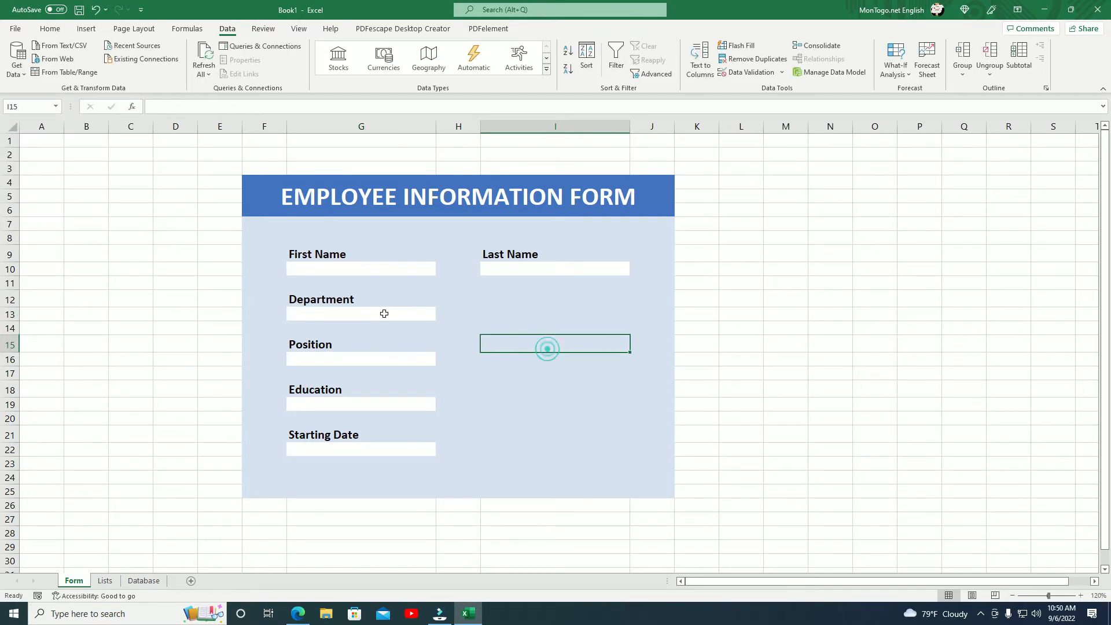
# Apply List data validation to the Department entry cell G13 with the named range =Department as source, and check its drop-down options.
pyautogui.click(349, 314)
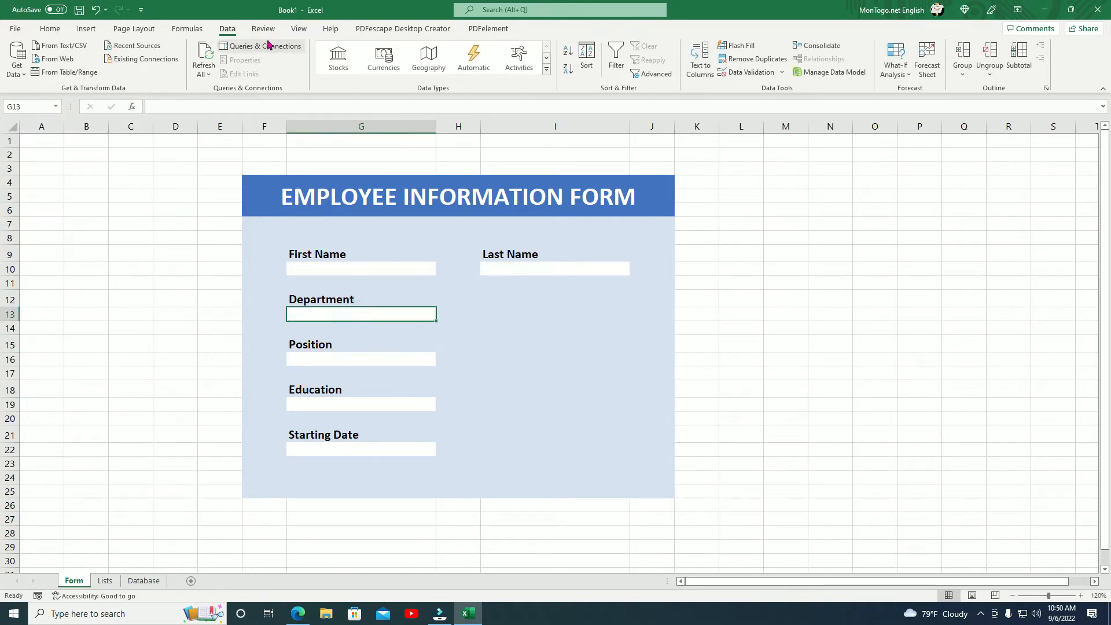
pyautogui.click(225, 30)
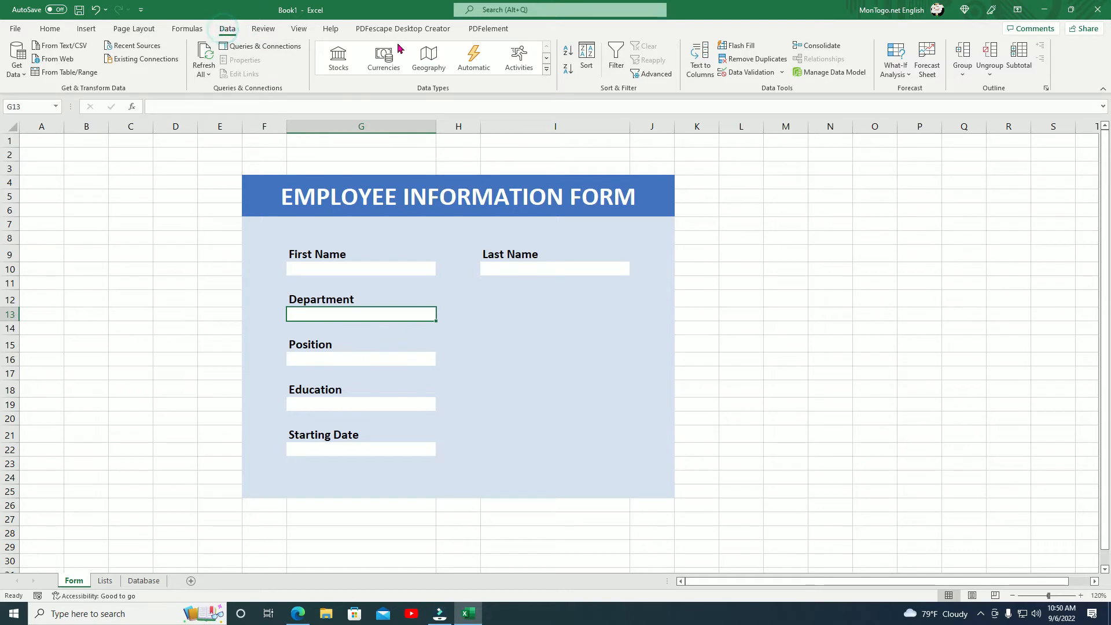
pyautogui.click(771, 75)
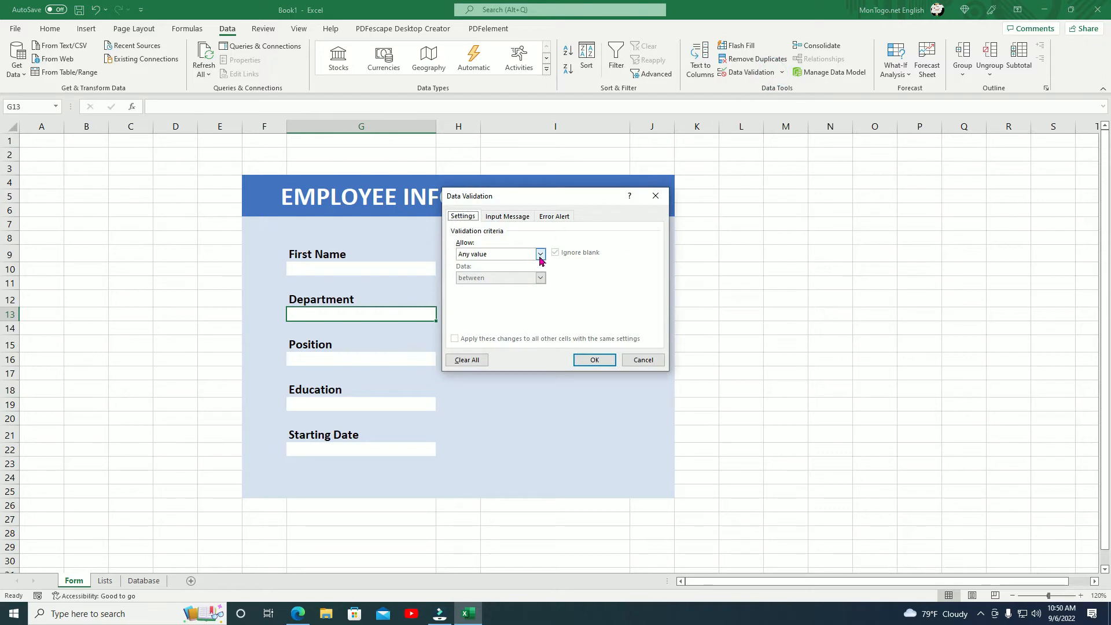
pyautogui.click(541, 255)
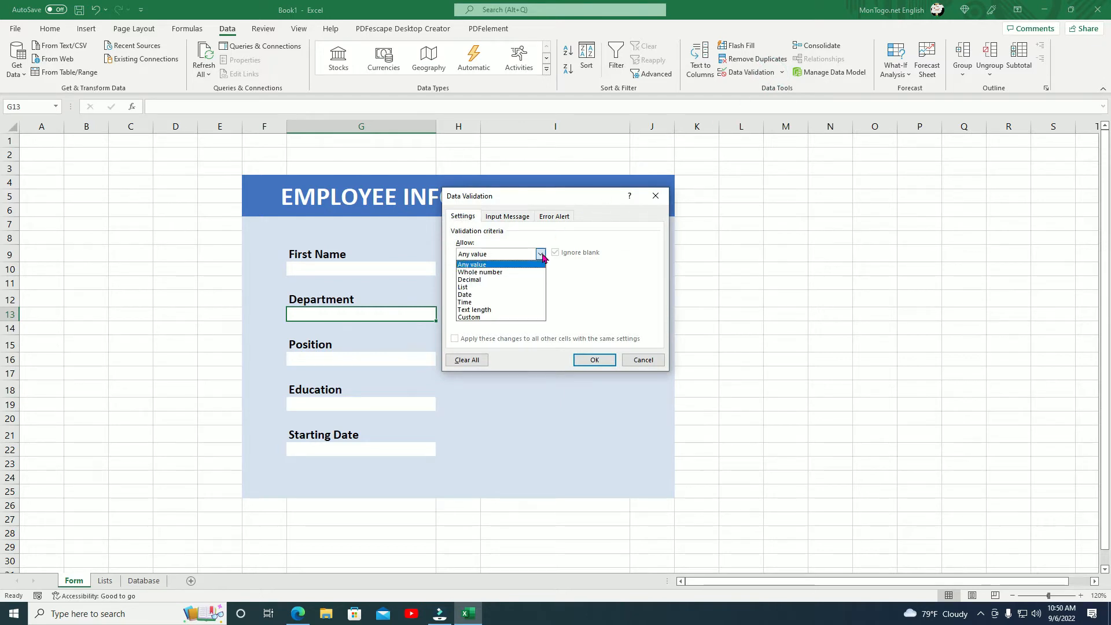
pyautogui.click(500, 287)
pyautogui.click(494, 300)
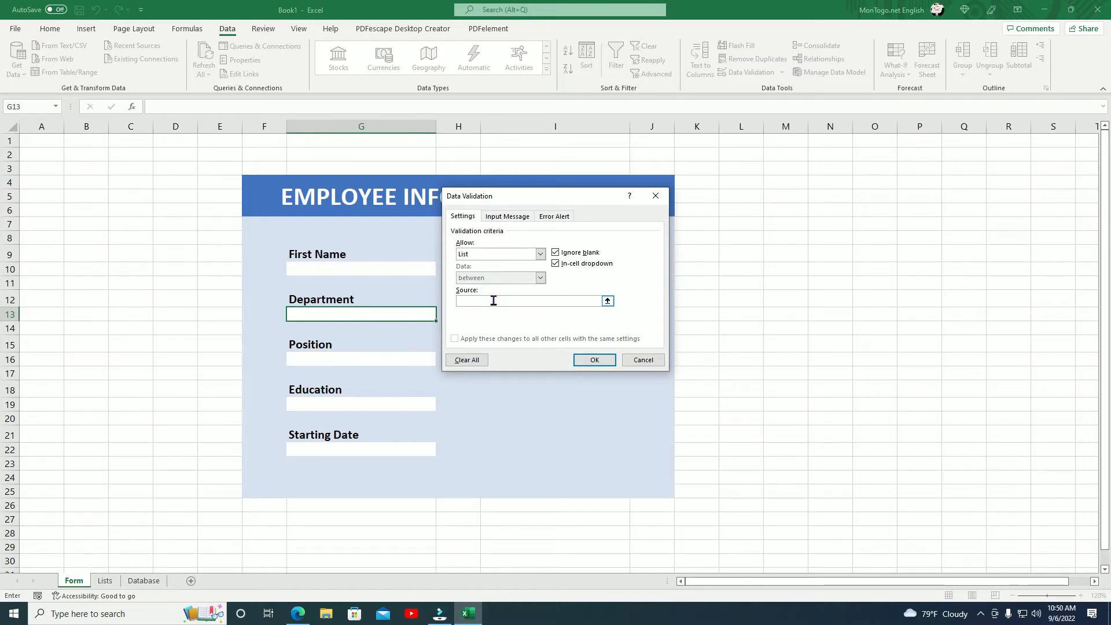
pyautogui.press('F3')
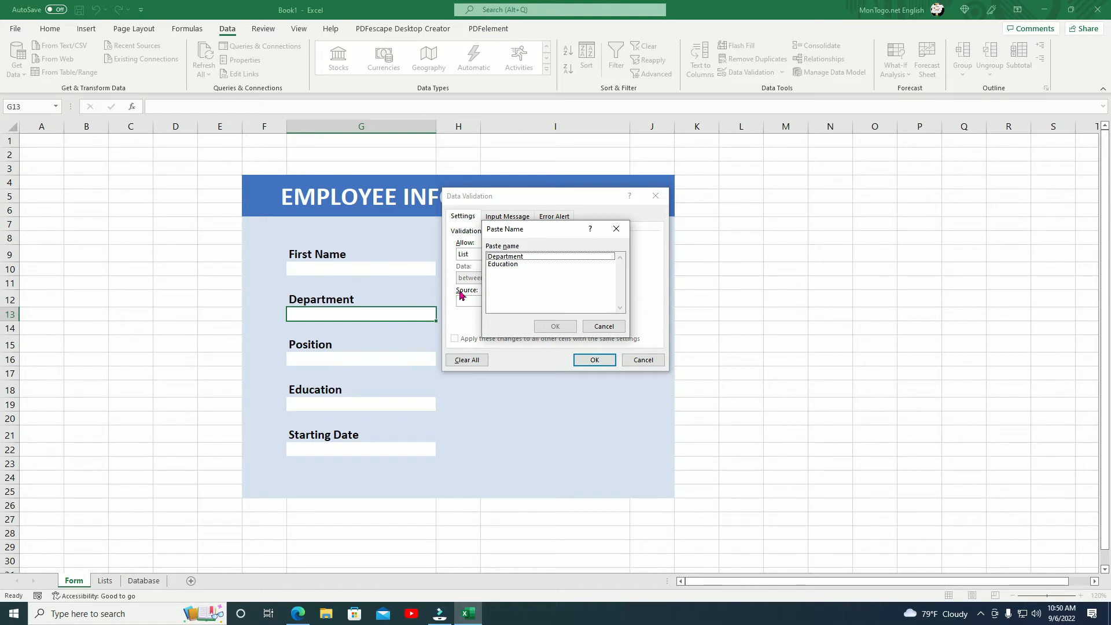
pyautogui.click(510, 259)
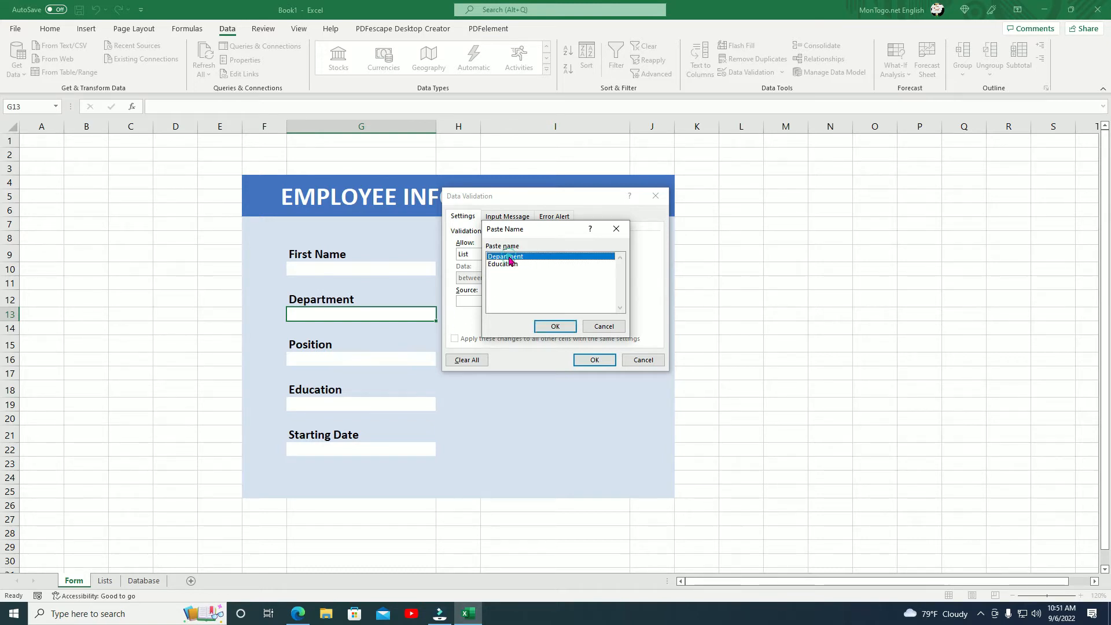
pyautogui.click(555, 327)
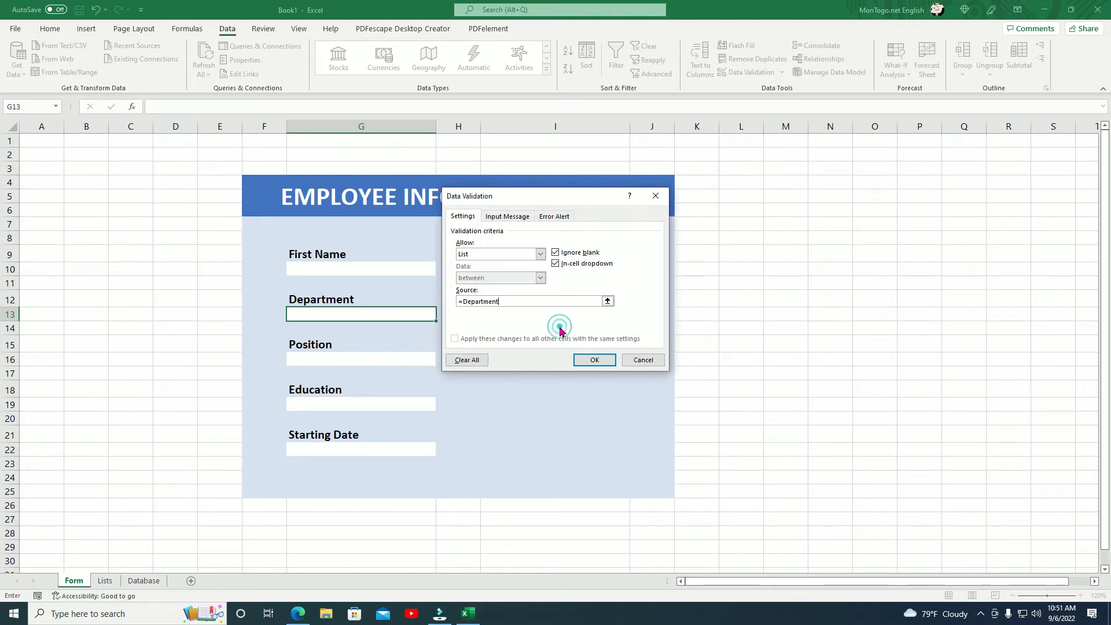
pyautogui.click(588, 361)
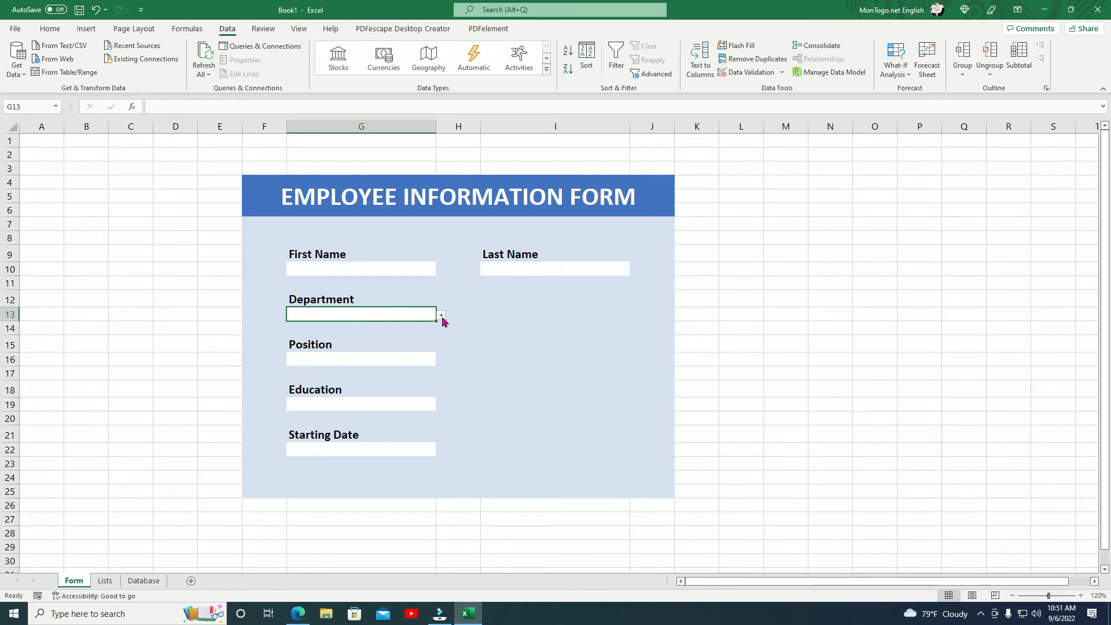
pyautogui.click(442, 316)
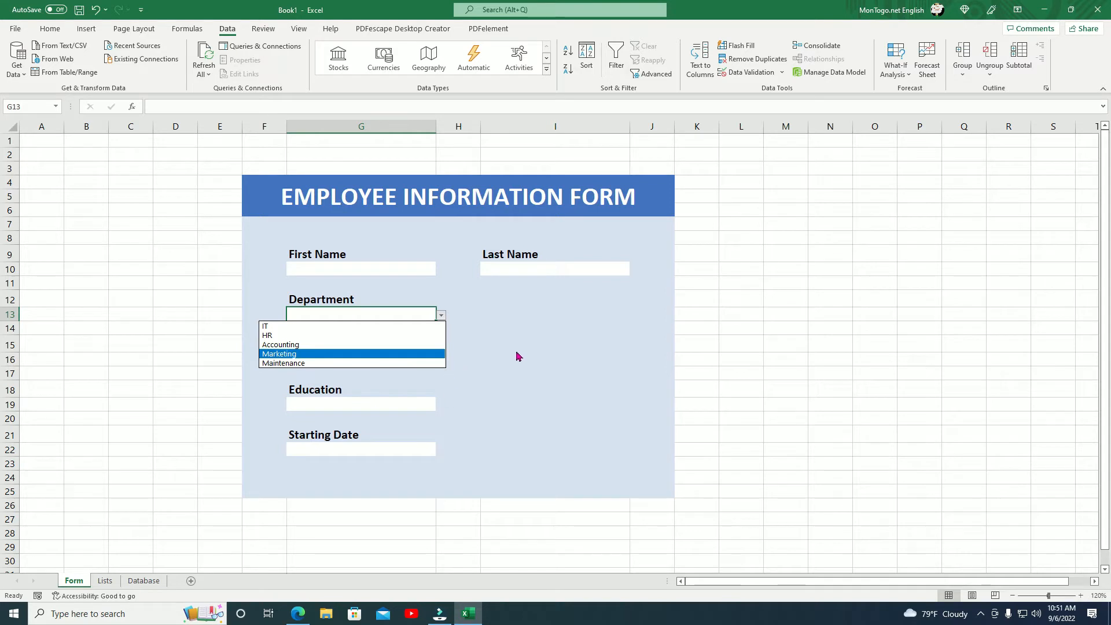
pyautogui.press('Escape')
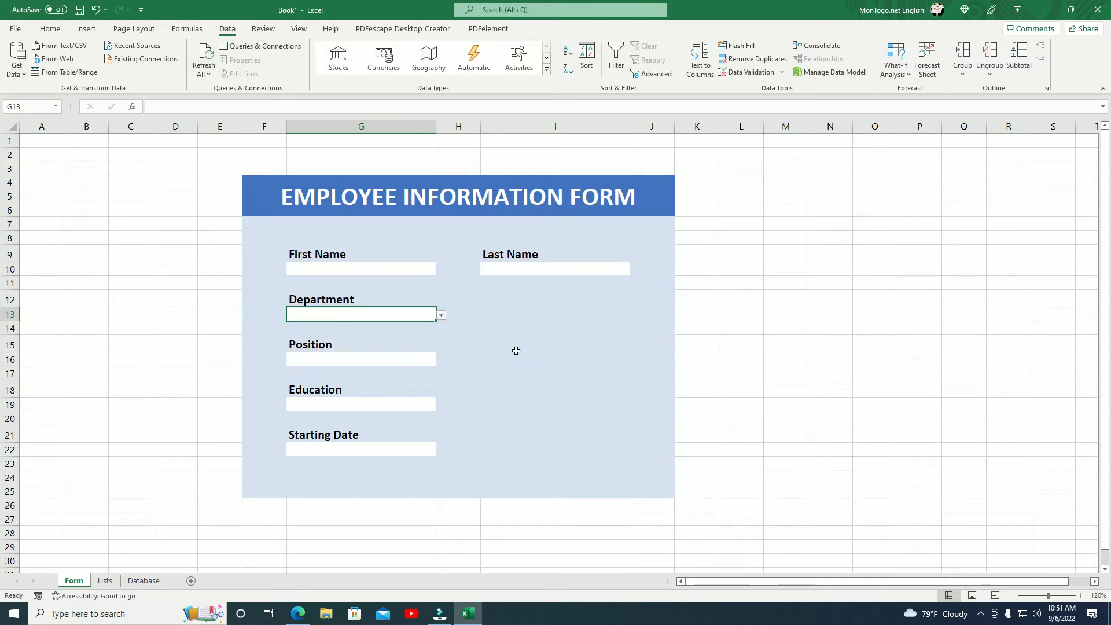
# Apply List data validation to the Education entry cell G19 with the named range Education as source, and check its drop-down options.
pyautogui.click(381, 404)
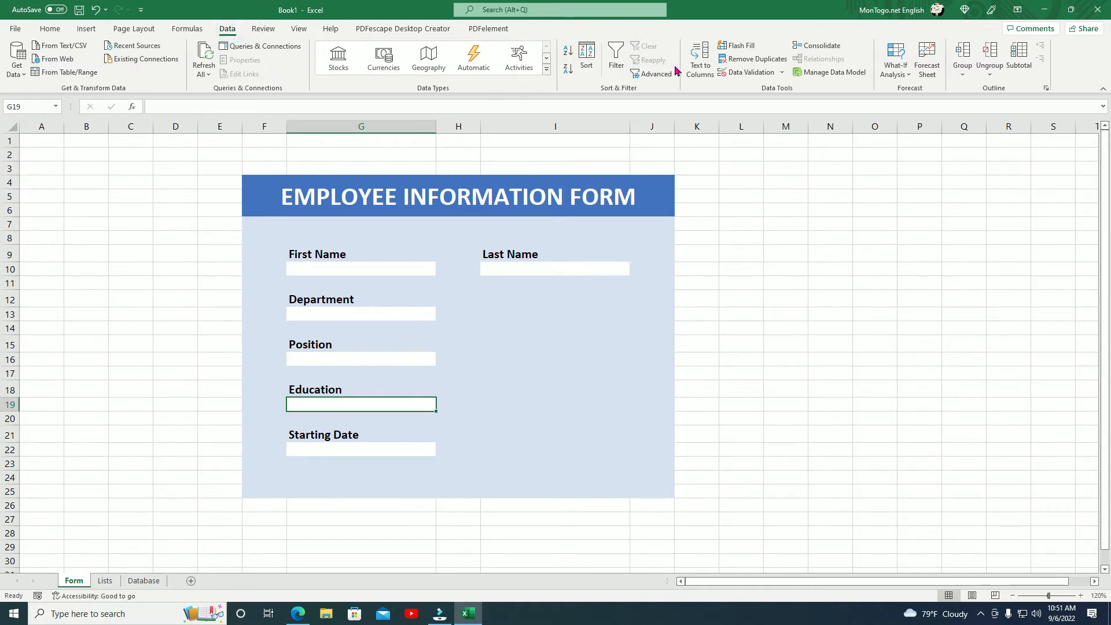
pyautogui.click(737, 74)
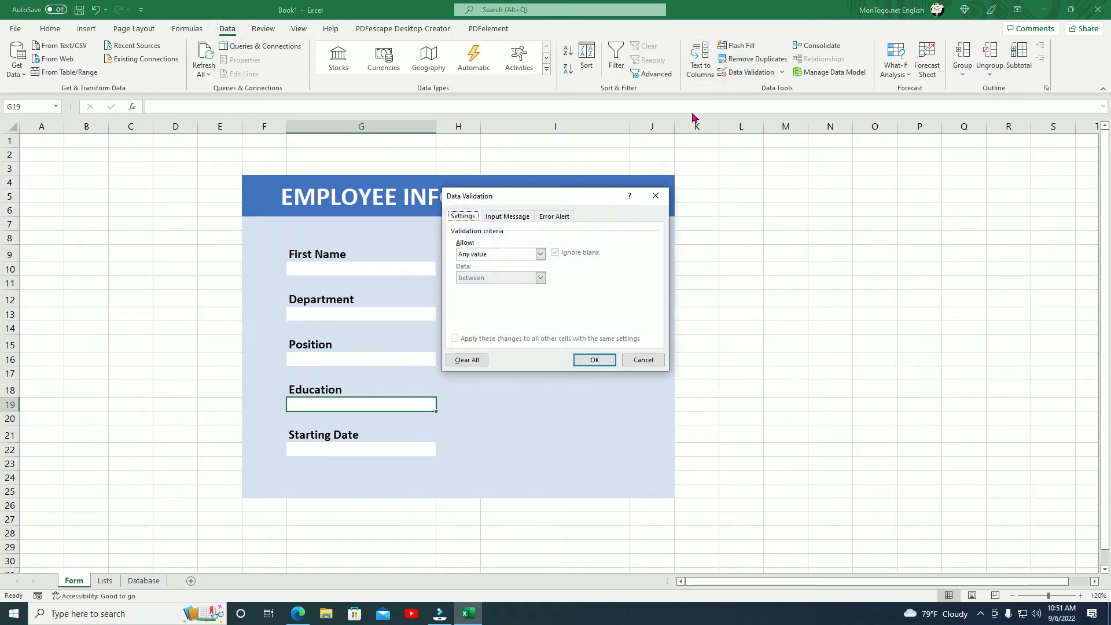
pyautogui.click(540, 254)
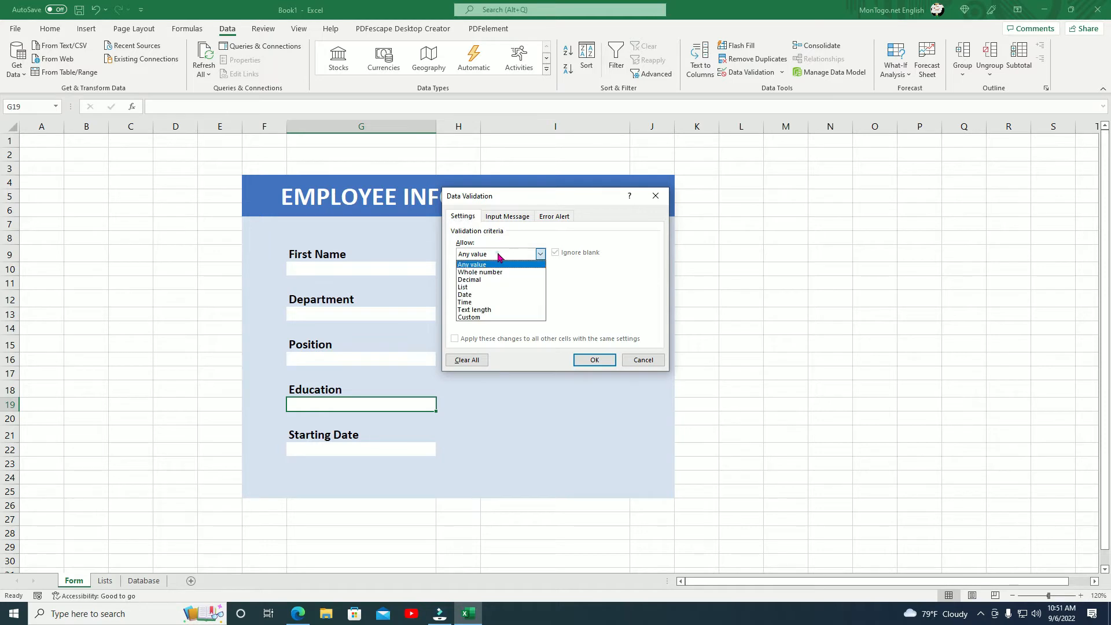
pyautogui.click(483, 289)
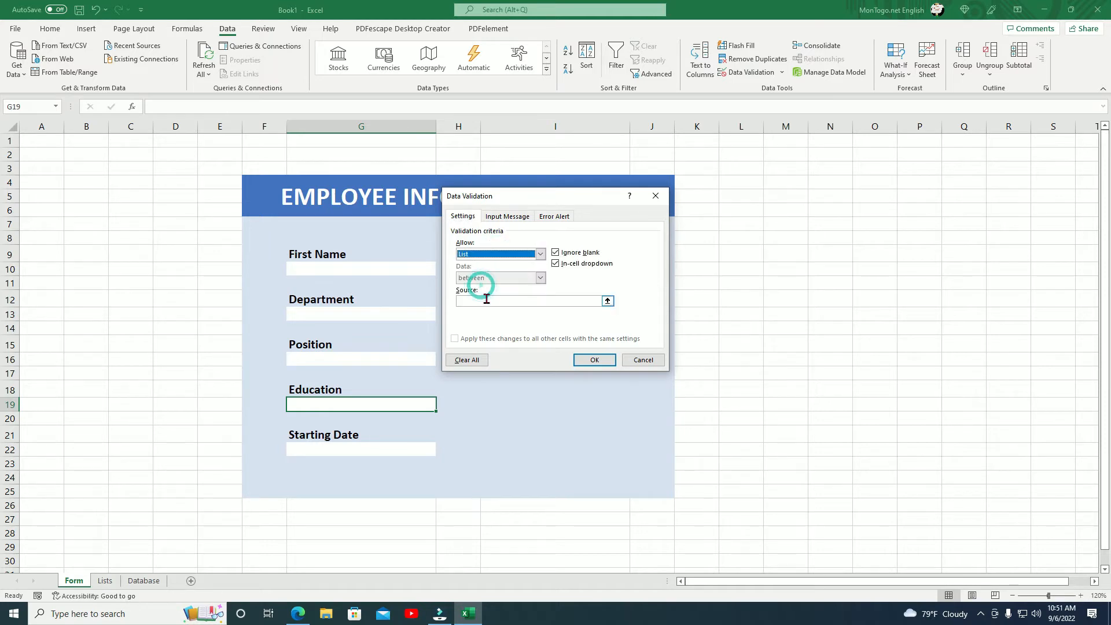
pyautogui.click(487, 300)
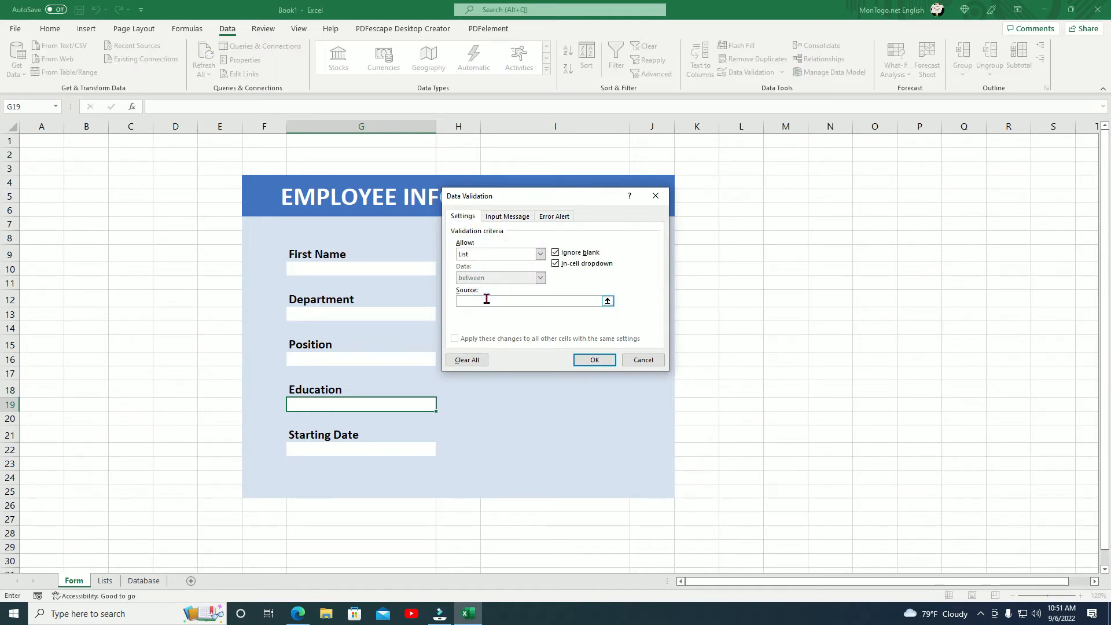
pyautogui.press('F3')
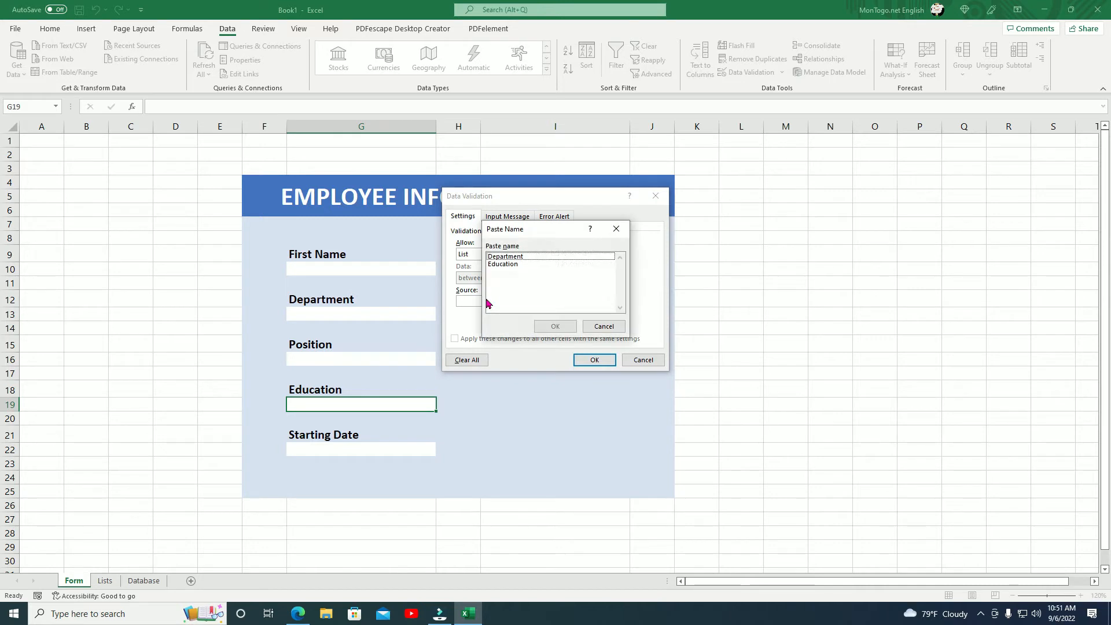
pyautogui.click(512, 264)
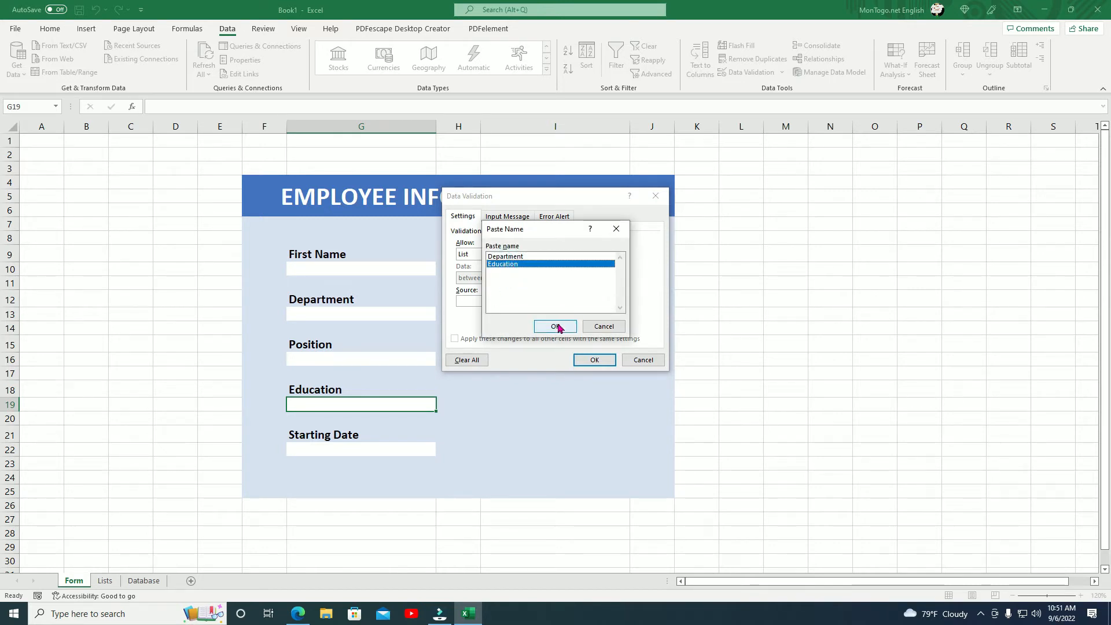
pyautogui.click(555, 327)
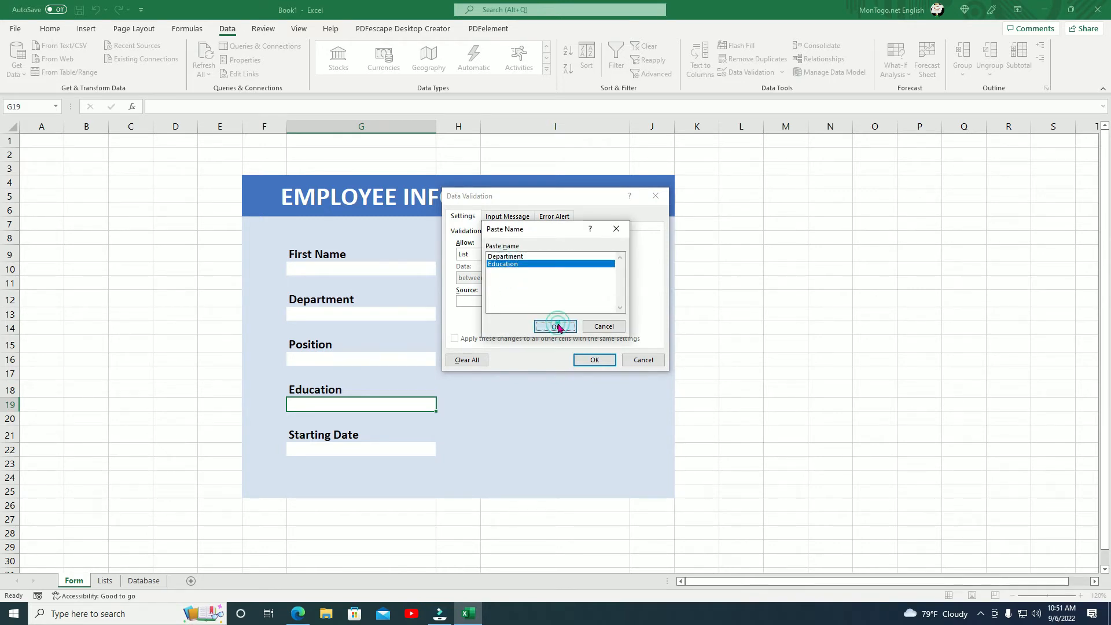
pyautogui.click(583, 361)
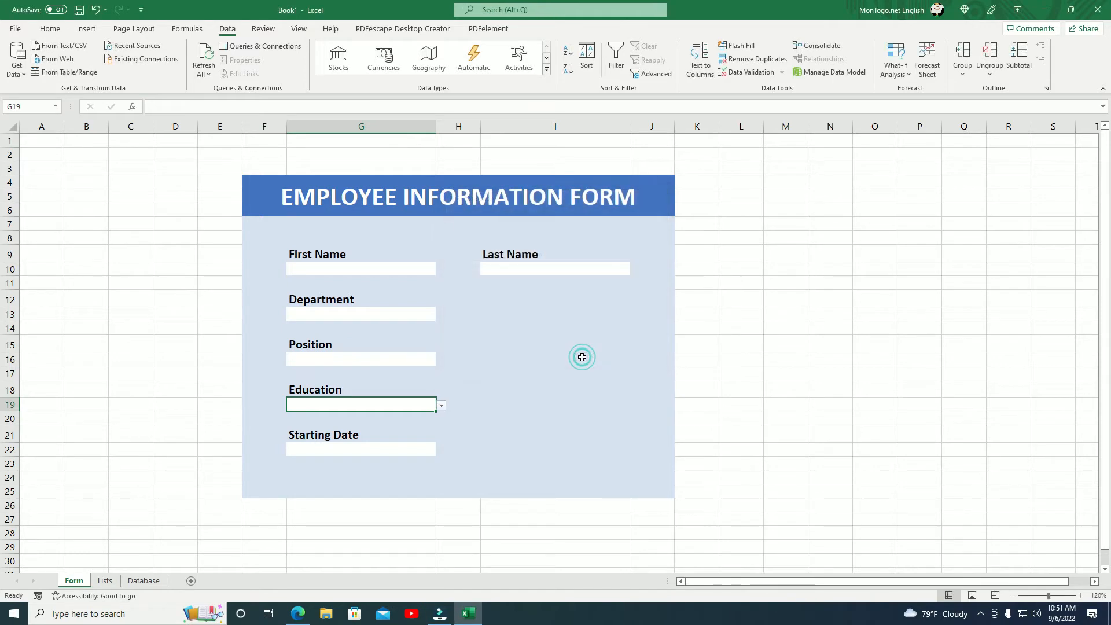
pyautogui.click(442, 406)
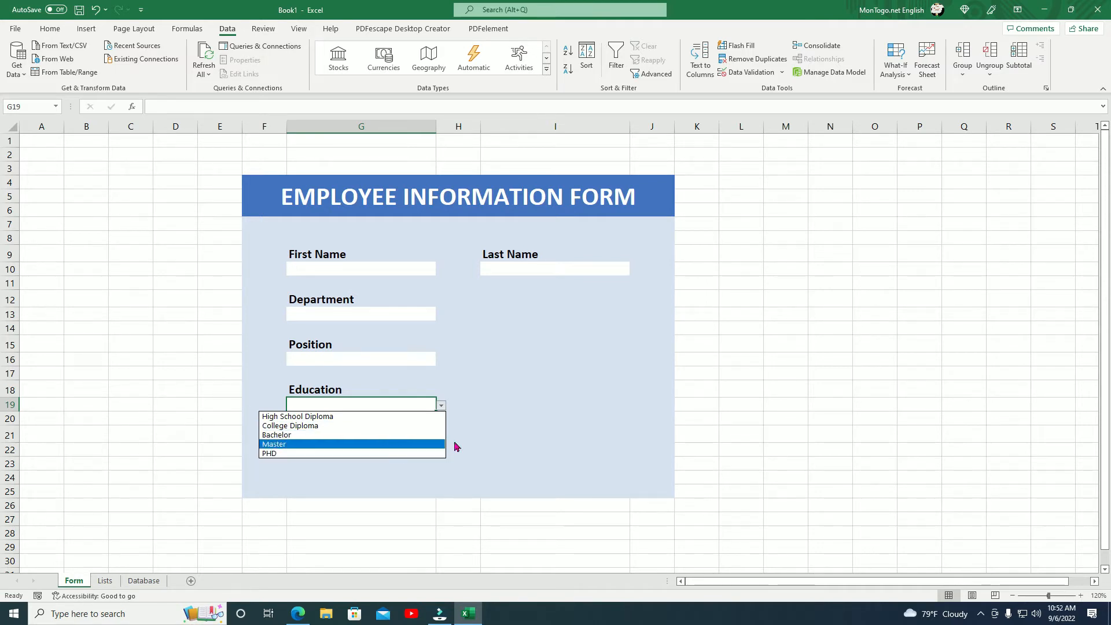
pyautogui.press('Escape')
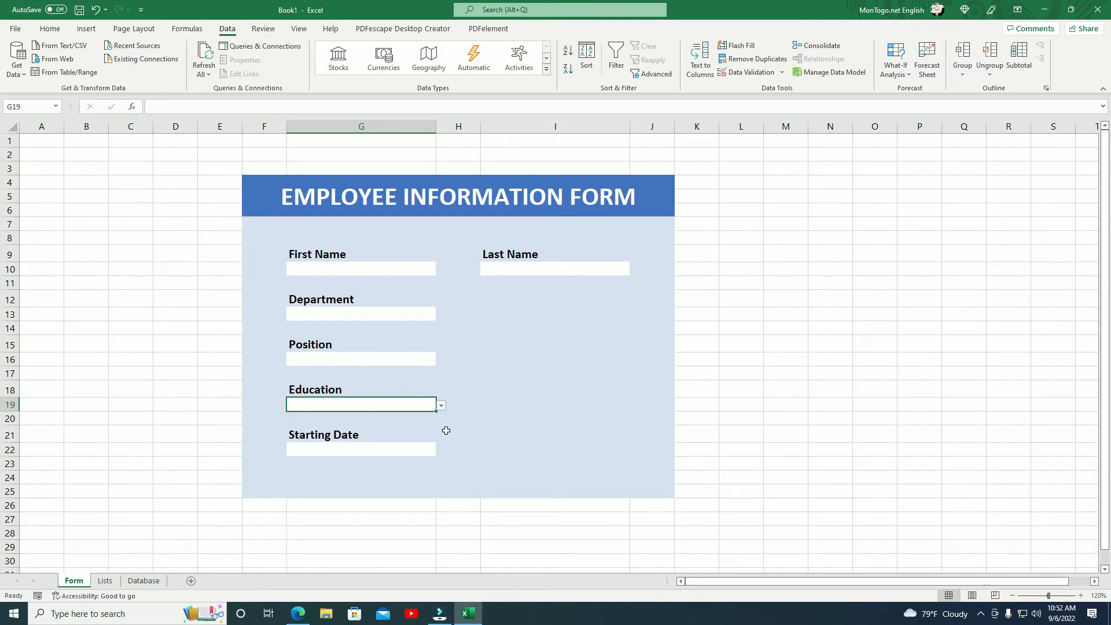
# Format the Starting Date entry cell G22 as a Date with the type *3/14/2012.
pyautogui.click(360, 450)
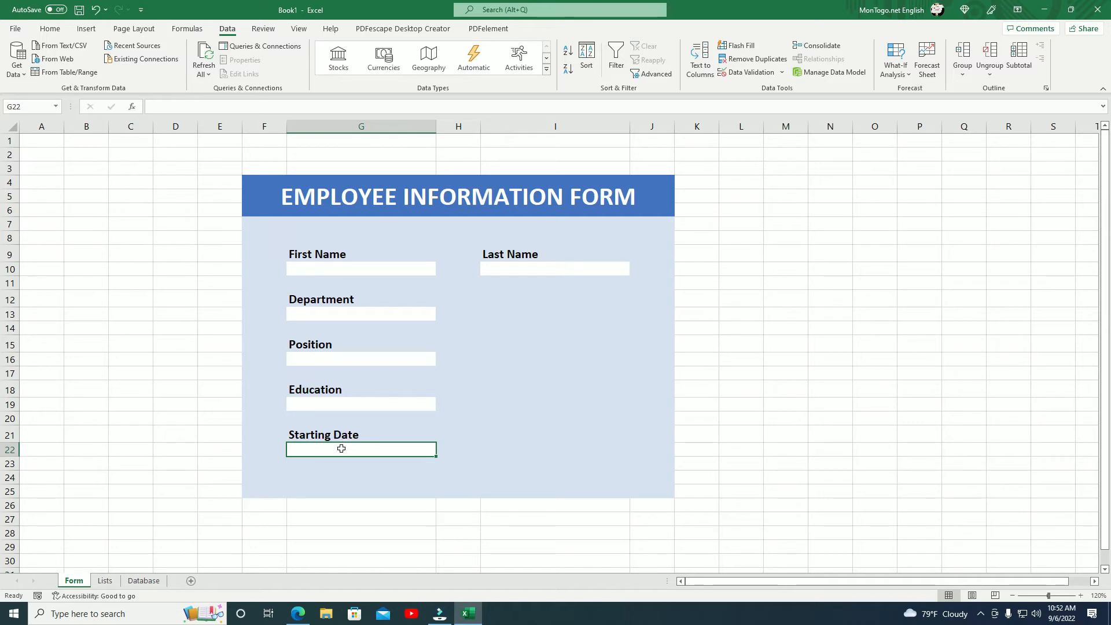
pyautogui.rightClick(341, 450)
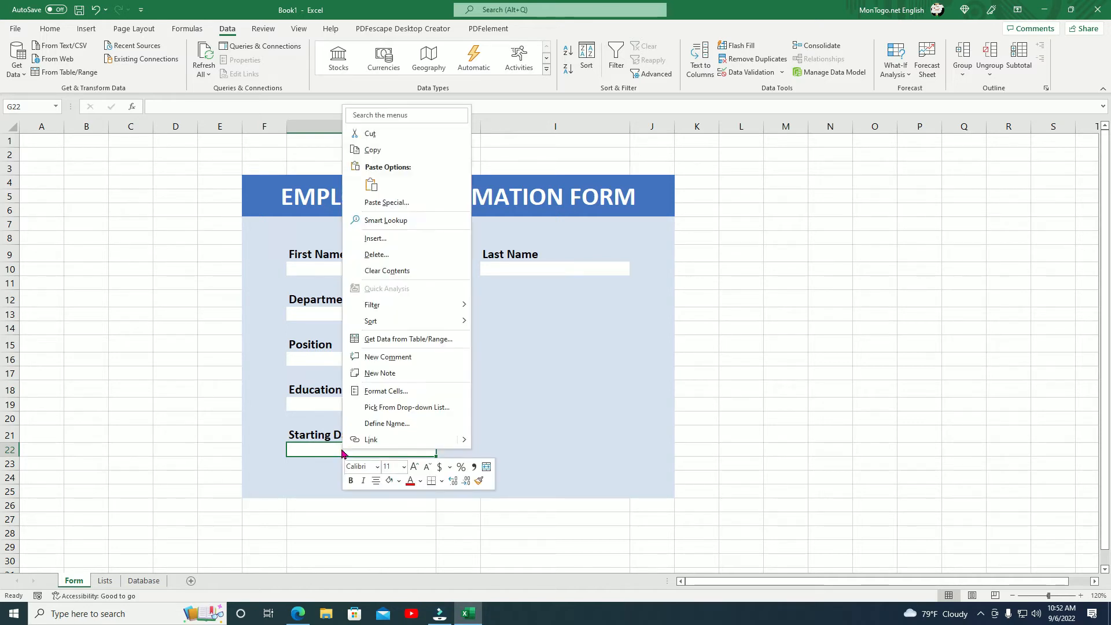
pyautogui.click(386, 392)
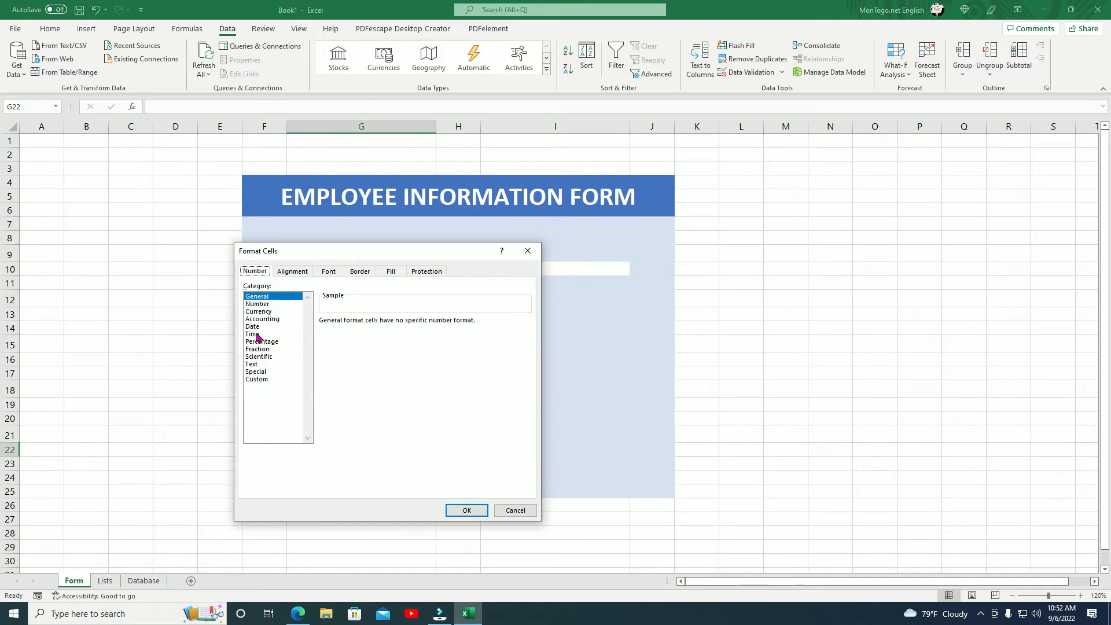
pyautogui.click(253, 334)
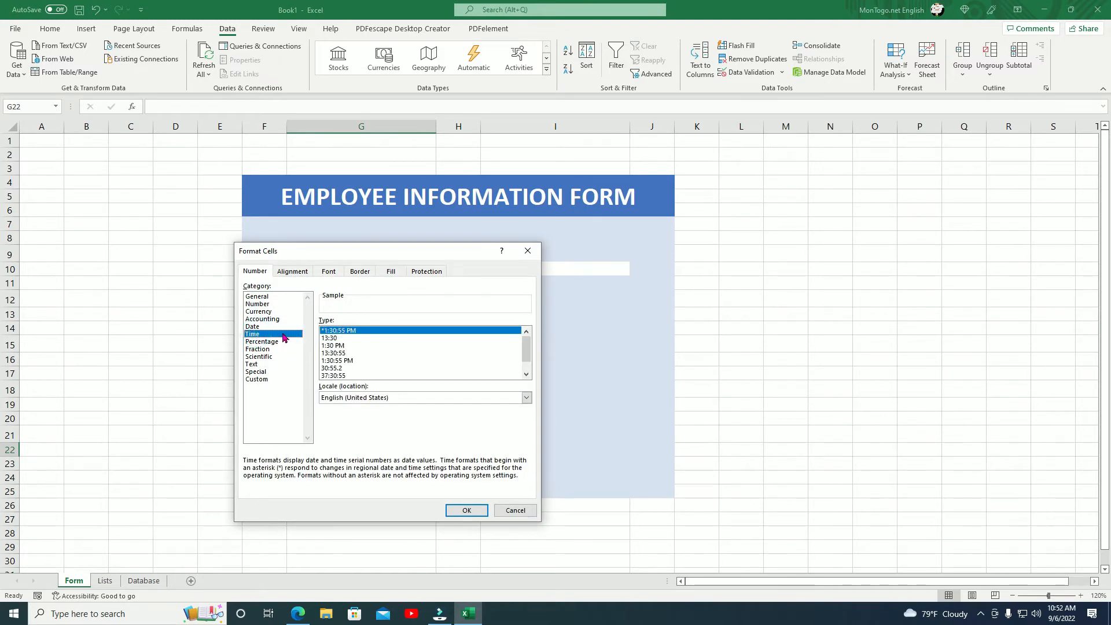
pyautogui.click(257, 326)
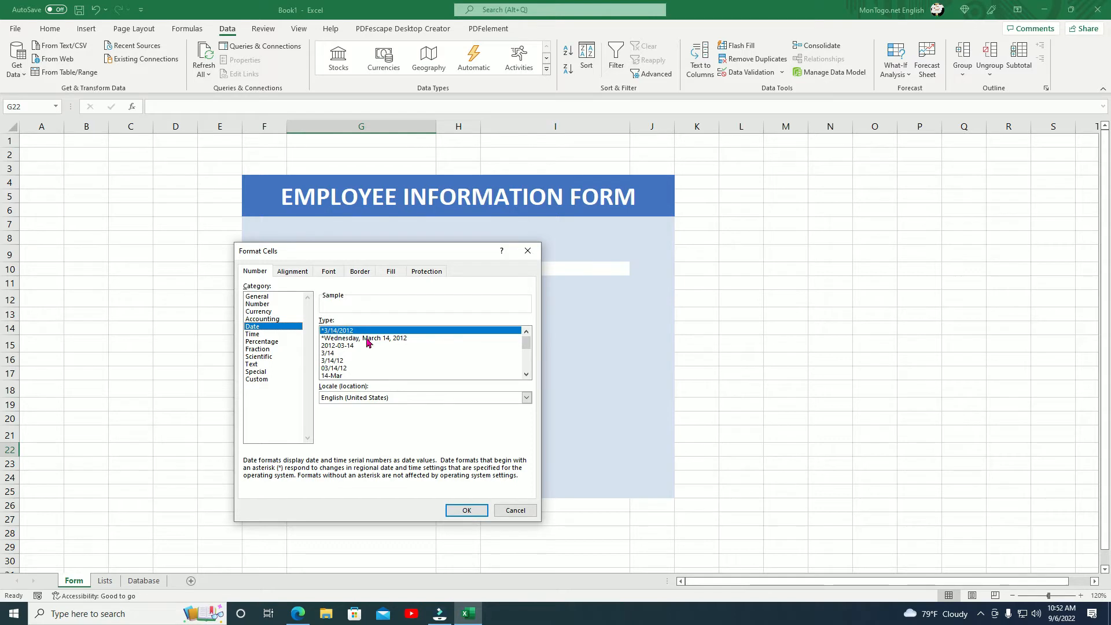
pyautogui.click(457, 510)
pyautogui.click(581, 409)
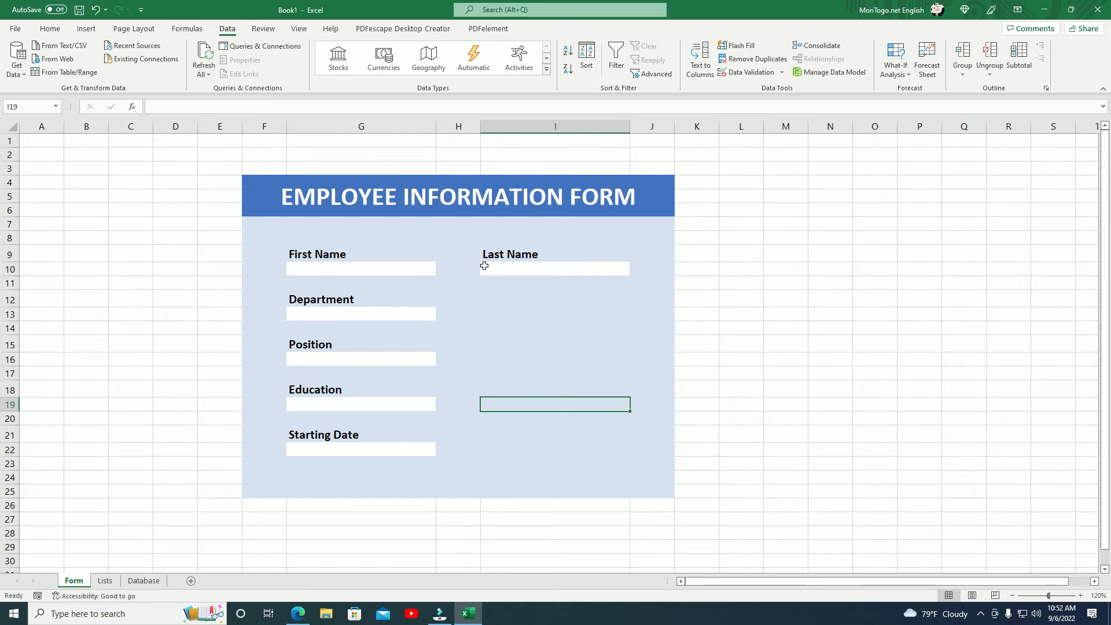
# Enter the header text First nameLast NameDepartmant in cell A1 of the Database sheet, and check the field labels on the Form sheet.
pyautogui.click(145, 581)
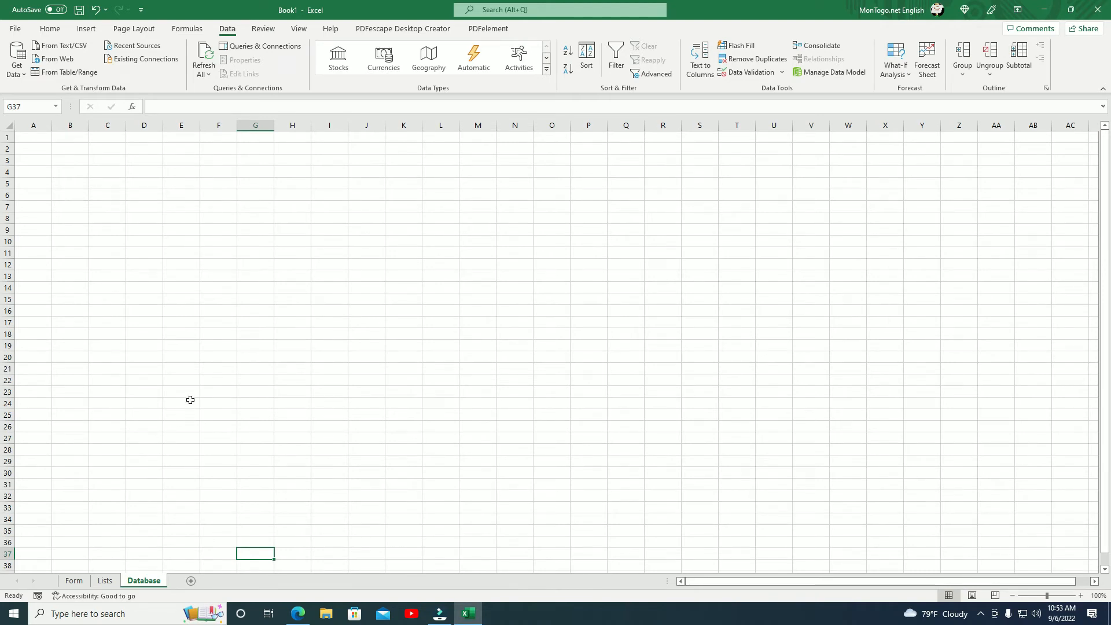
pyautogui.click(35, 136)
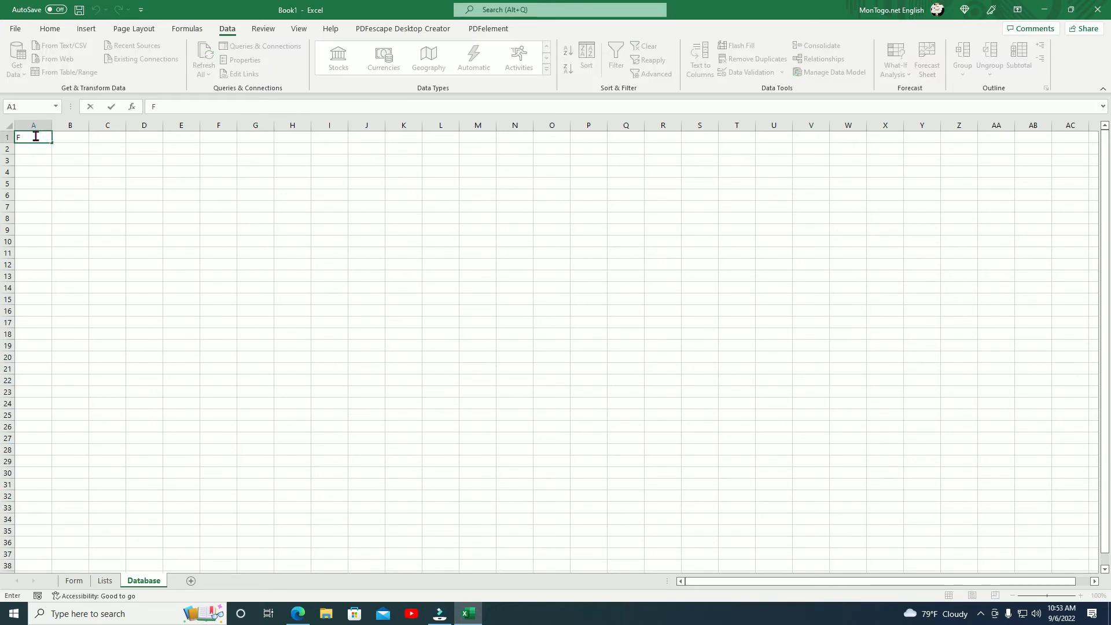
pyautogui.write('First name')
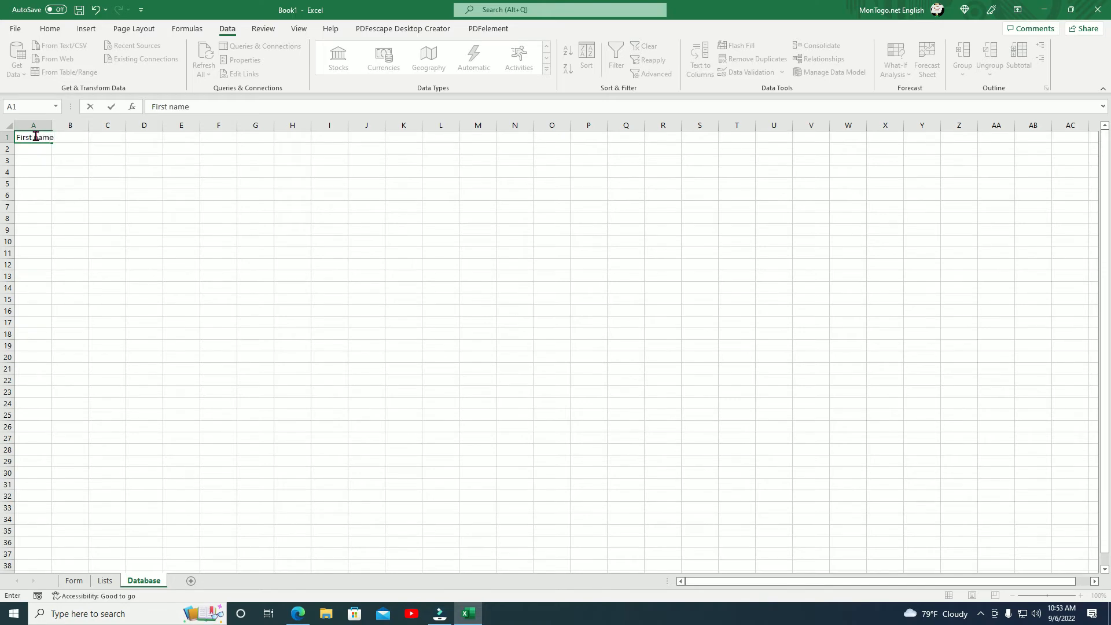
pyautogui.press('F2')
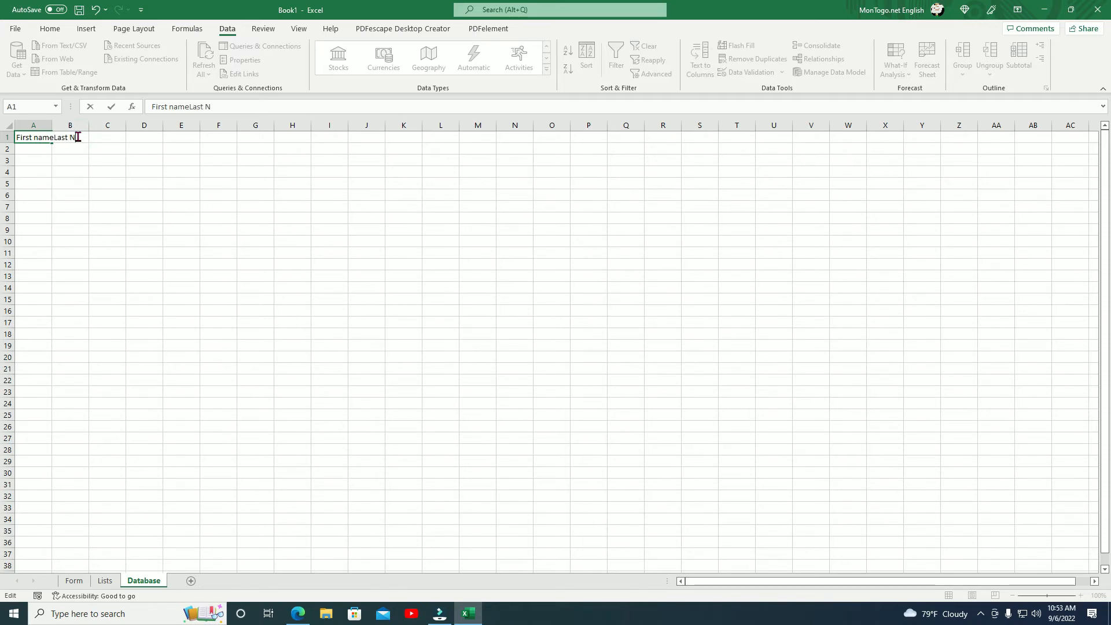
pyautogui.write('Last Name')
pyautogui.write('Departm')
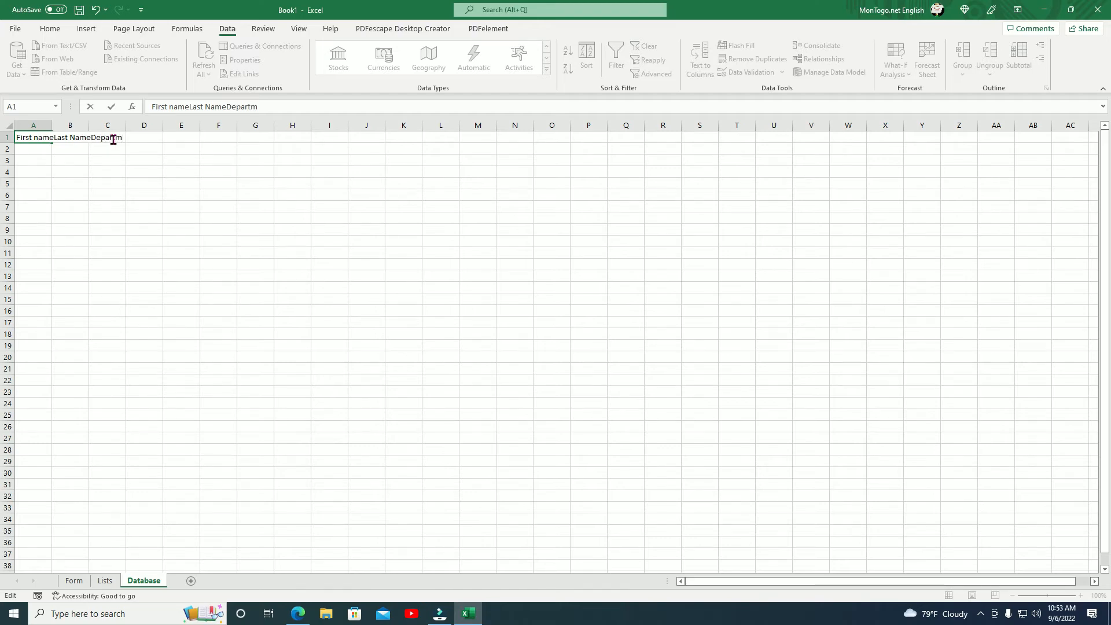
pyautogui.write('ant')
pyautogui.click(75, 583)
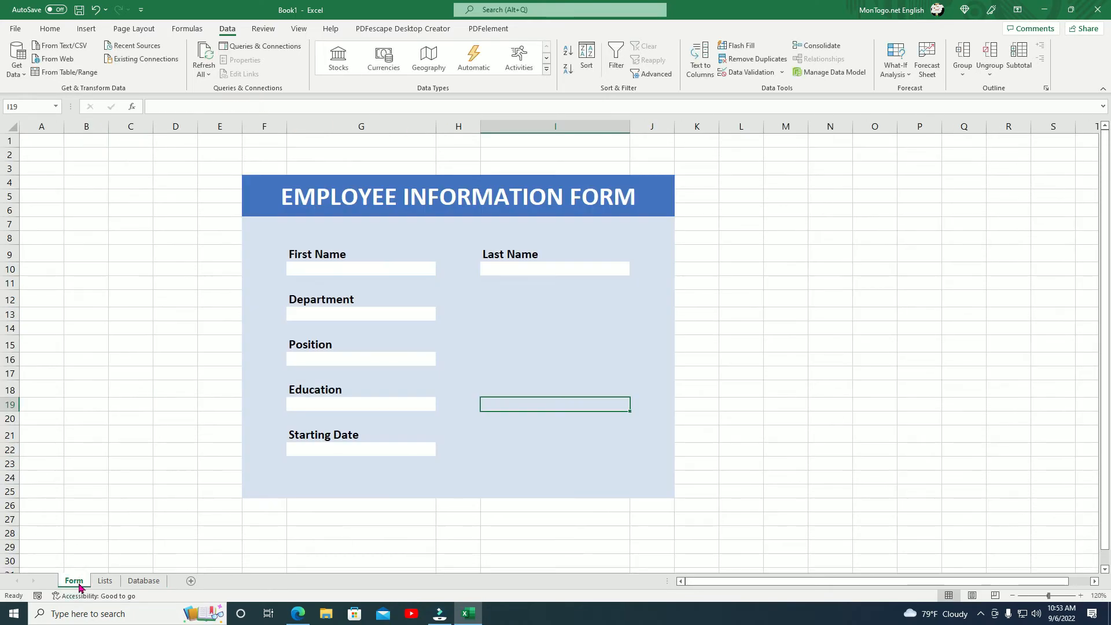
pyautogui.click(136, 581)
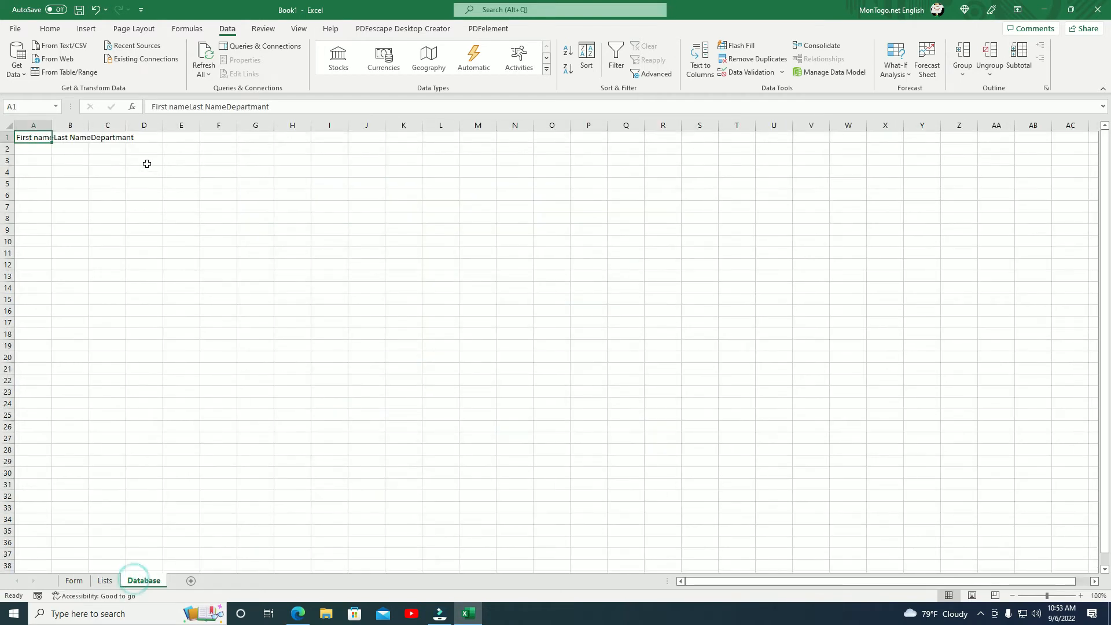
# Enter the header Department in C1 and Position in D1 of the Database sheet.
pyautogui.click(125, 141)
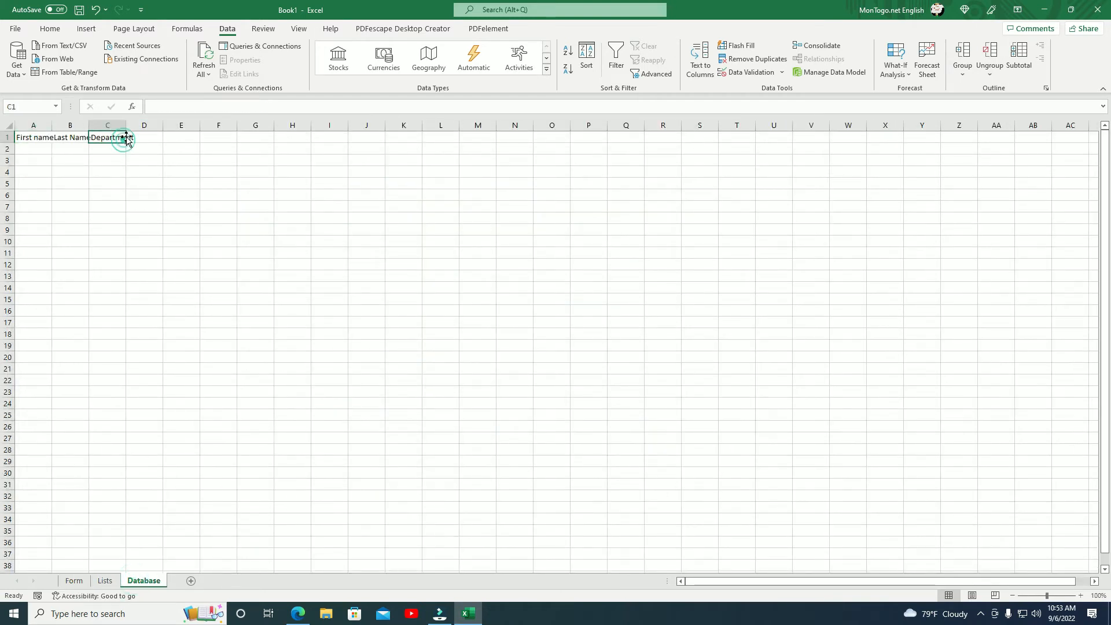
pyautogui.click(149, 134)
pyautogui.doubleClick(150, 134)
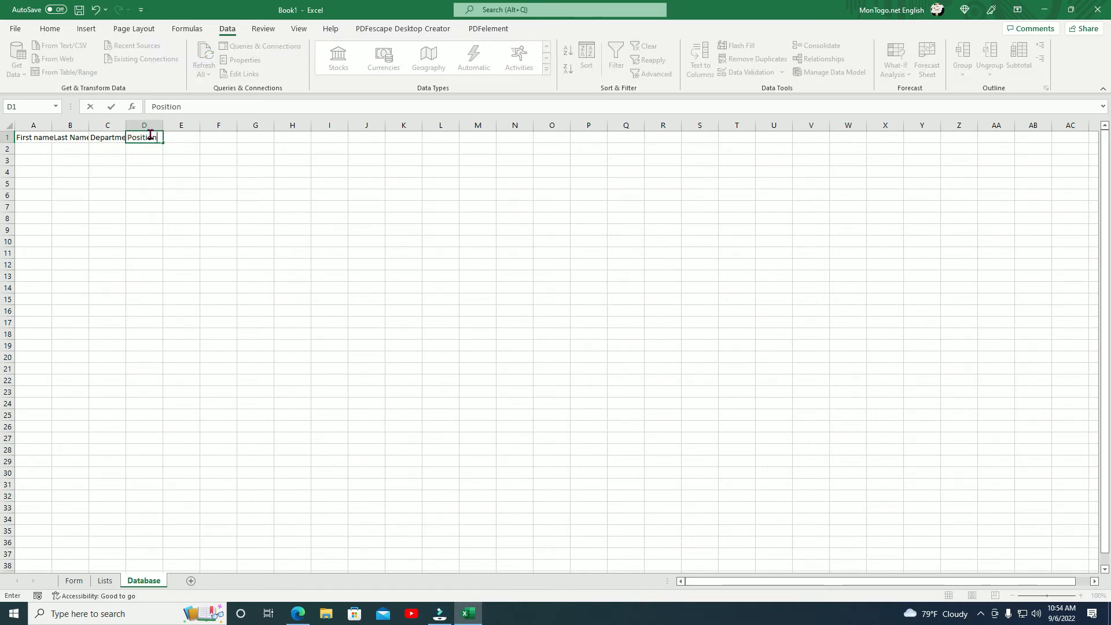
pyautogui.write('Position')
# Complete the Database header row with Education in E1 and Starting Date in F1.
pyautogui.click(183, 137)
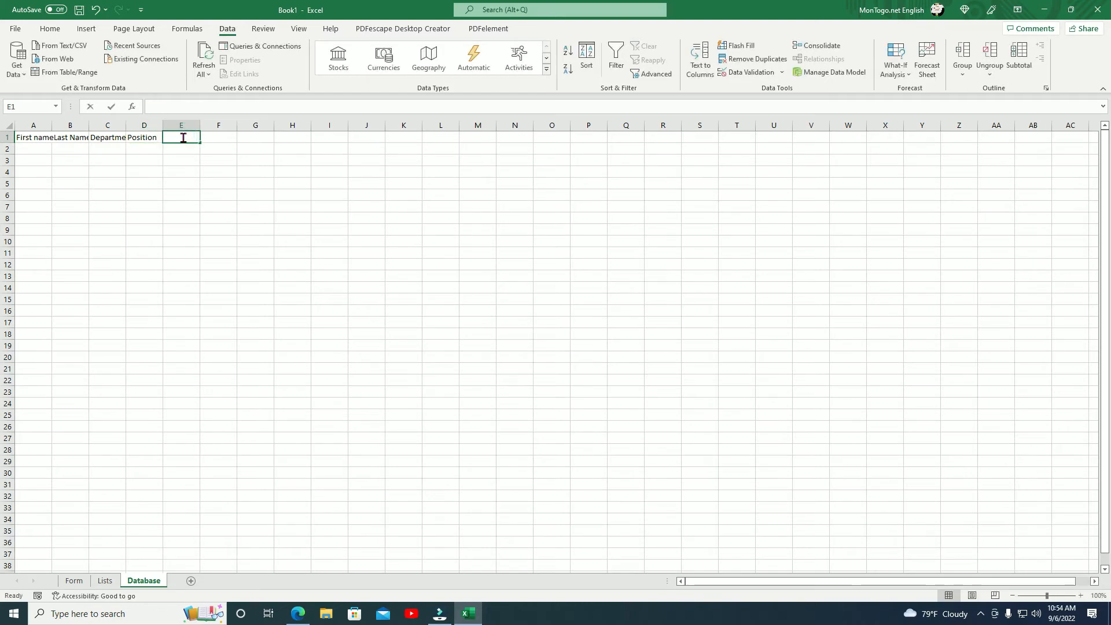
pyautogui.doubleClick(183, 137)
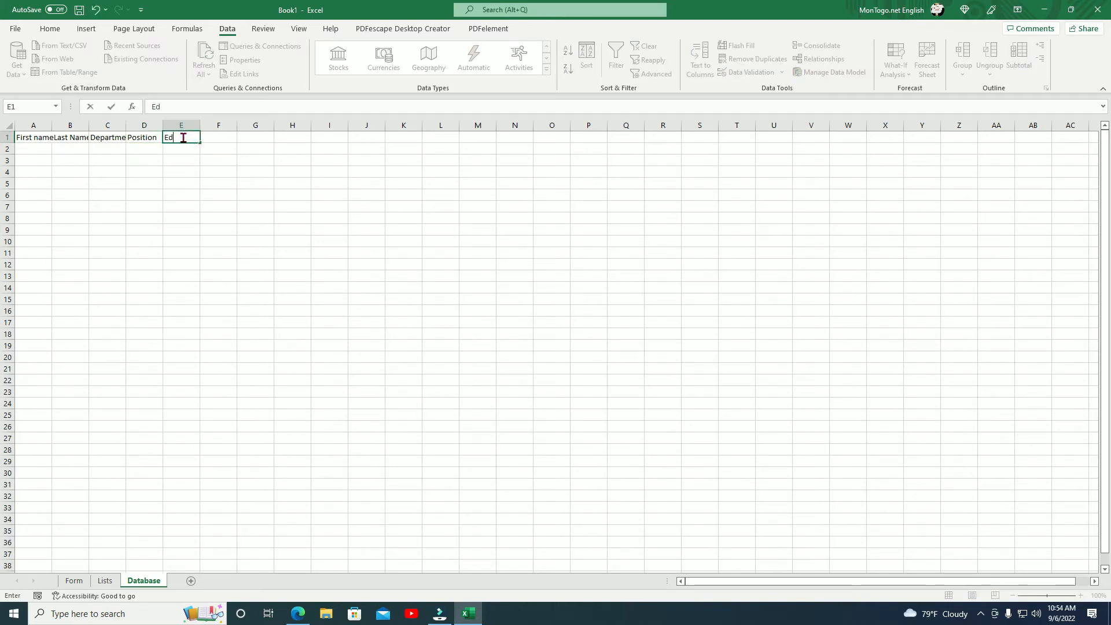
pyautogui.write('Education')
pyautogui.doubleClick(230, 137)
pyautogui.click(226, 171)
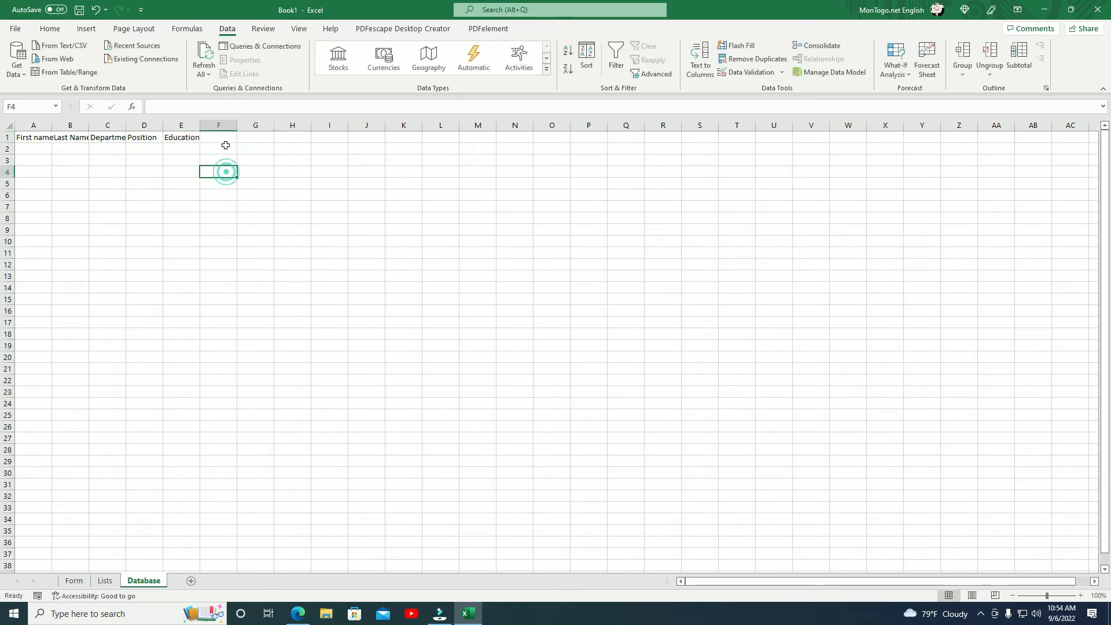
pyautogui.click(226, 139)
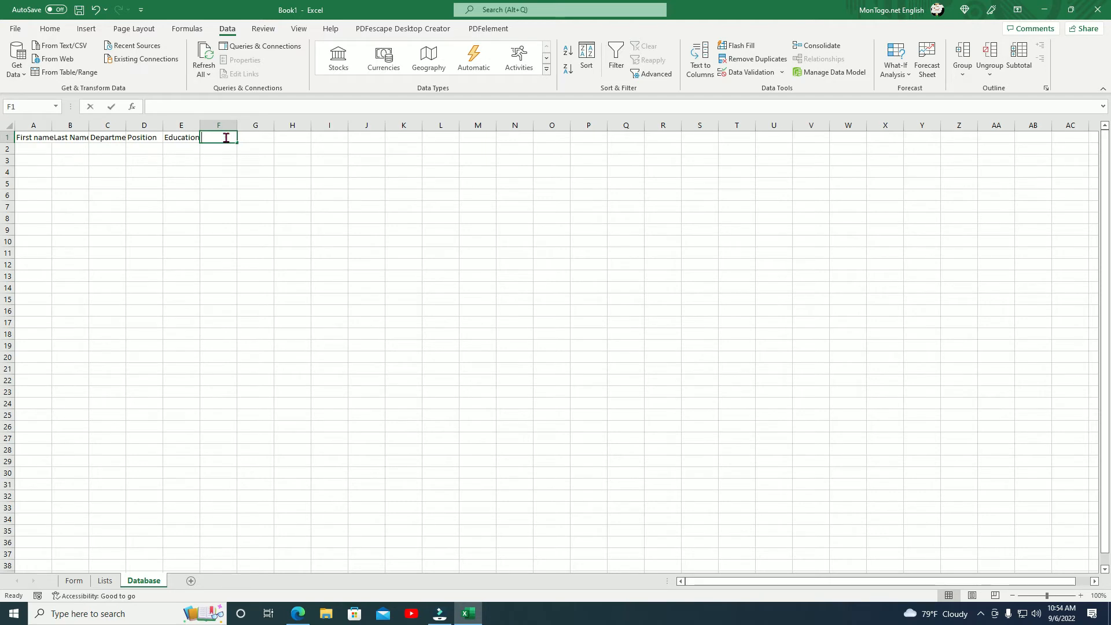
pyautogui.write('Starting D')
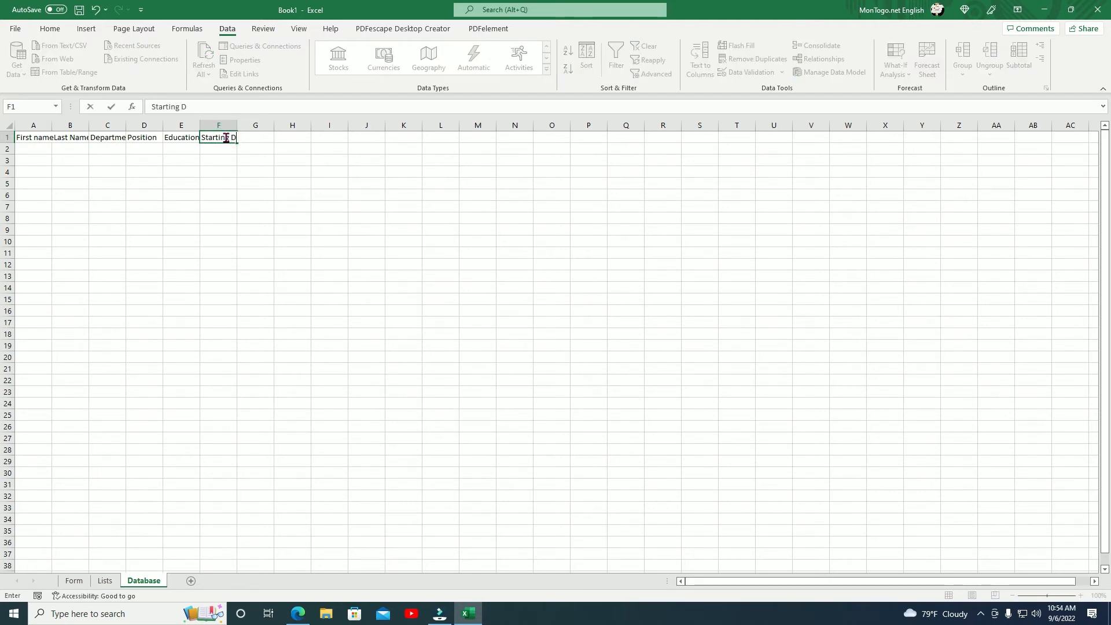
pyautogui.write('ate')
pyautogui.click(114, 378)
# Set the width of columns A through F on the Database sheet to 30.
pyautogui.click(41, 128)
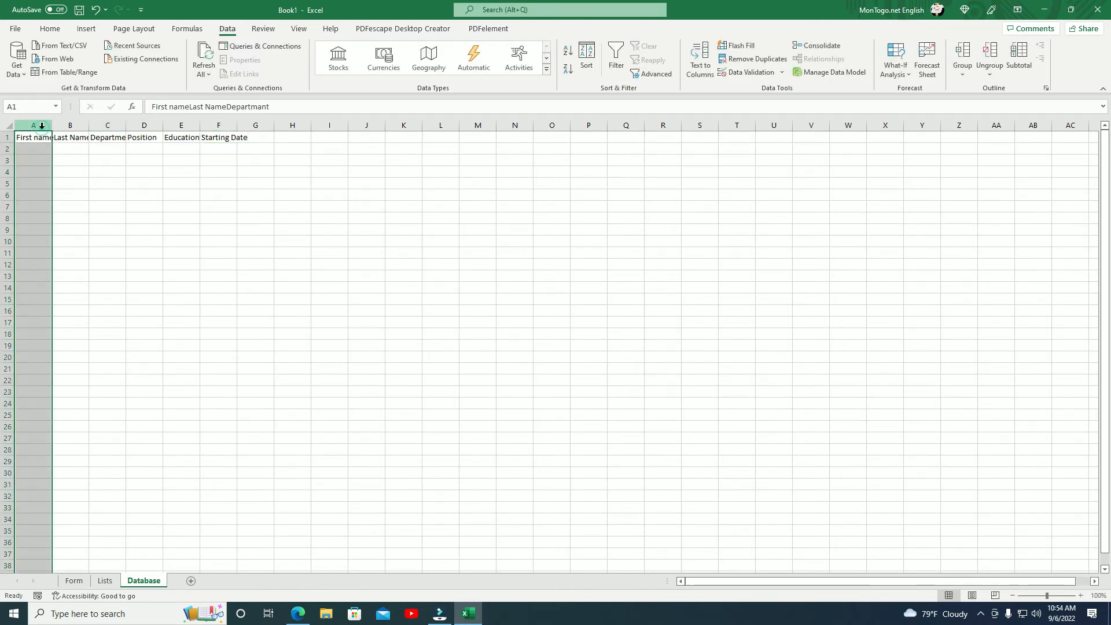
pyautogui.keyDown('ctrl'); pyautogui.click(74, 124); pyautogui.keyUp('ctrl')
pyautogui.keyDown('ctrl'); pyautogui.click(105, 123); pyautogui.keyUp('ctrl')
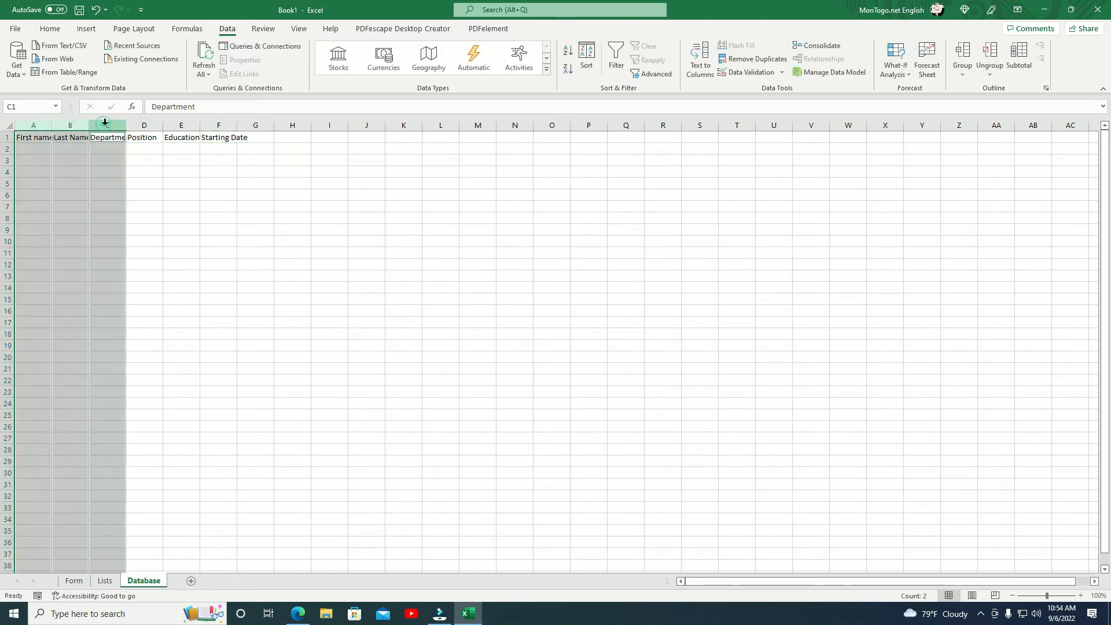
pyautogui.keyDown('ctrl'); pyautogui.click(146, 124); pyautogui.keyUp('ctrl')
pyautogui.keyDown('ctrl'); pyautogui.click(180, 124); pyautogui.keyUp('ctrl')
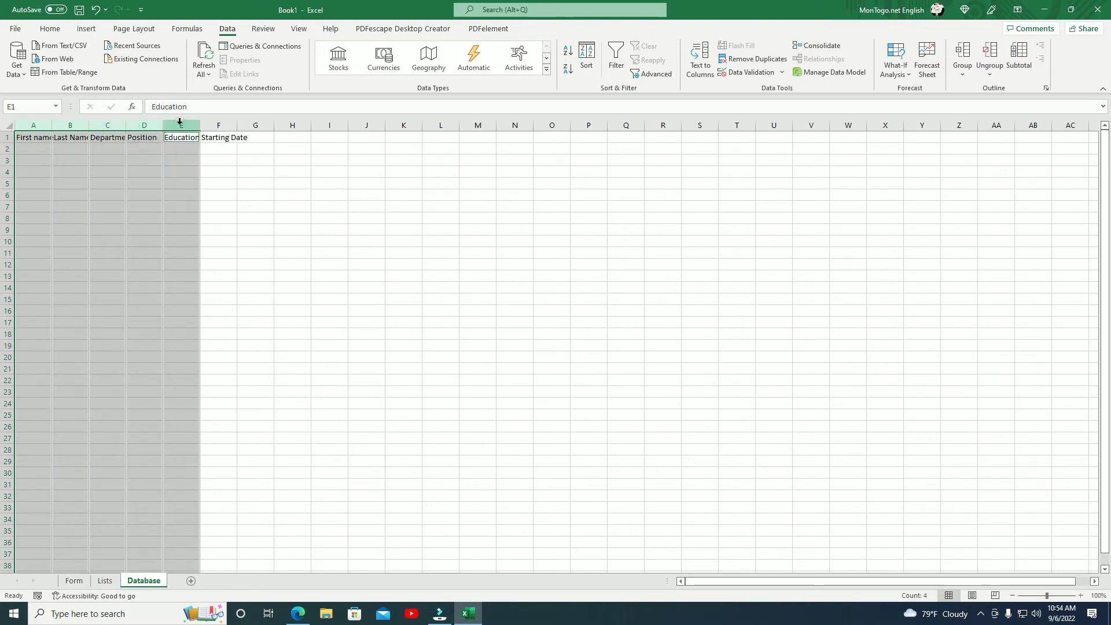
pyautogui.keyDown('ctrl'); pyautogui.click(212, 125); pyautogui.keyUp('ctrl')
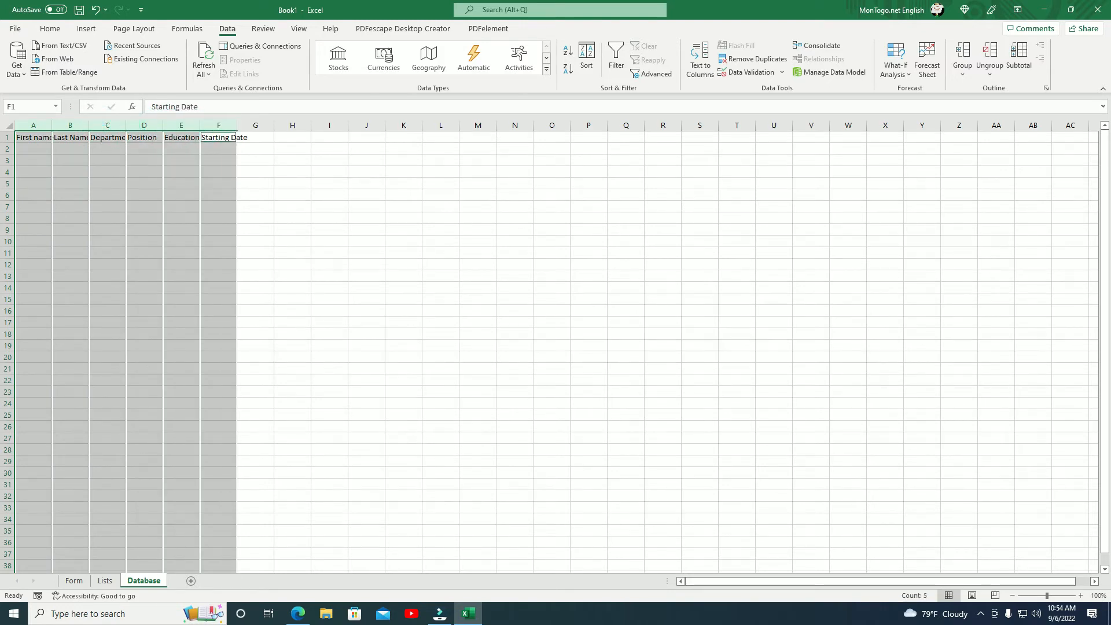
pyautogui.keyDown('ctrl'); pyautogui.click(80, 123); pyautogui.keyUp('ctrl')
pyautogui.rightClick(80, 125)
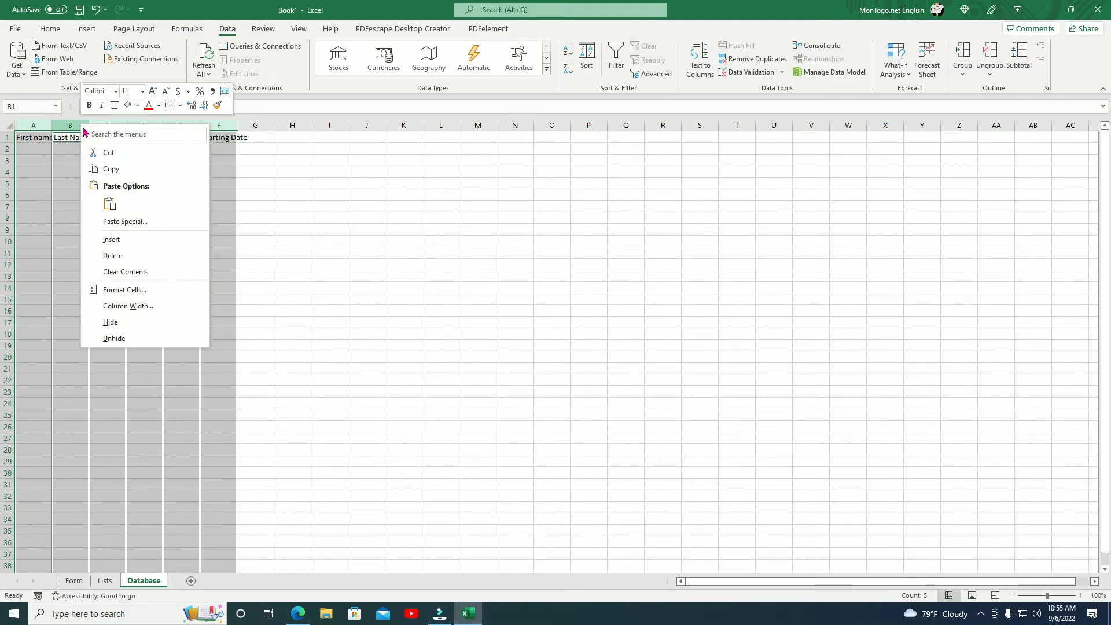
pyautogui.click(124, 307)
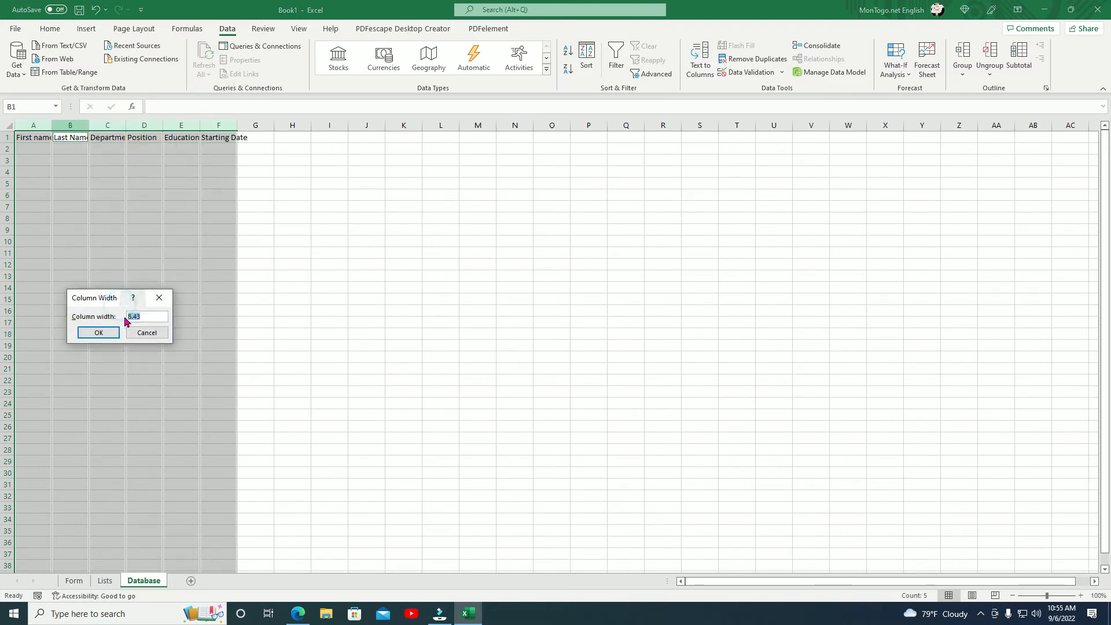
pyautogui.write('30')
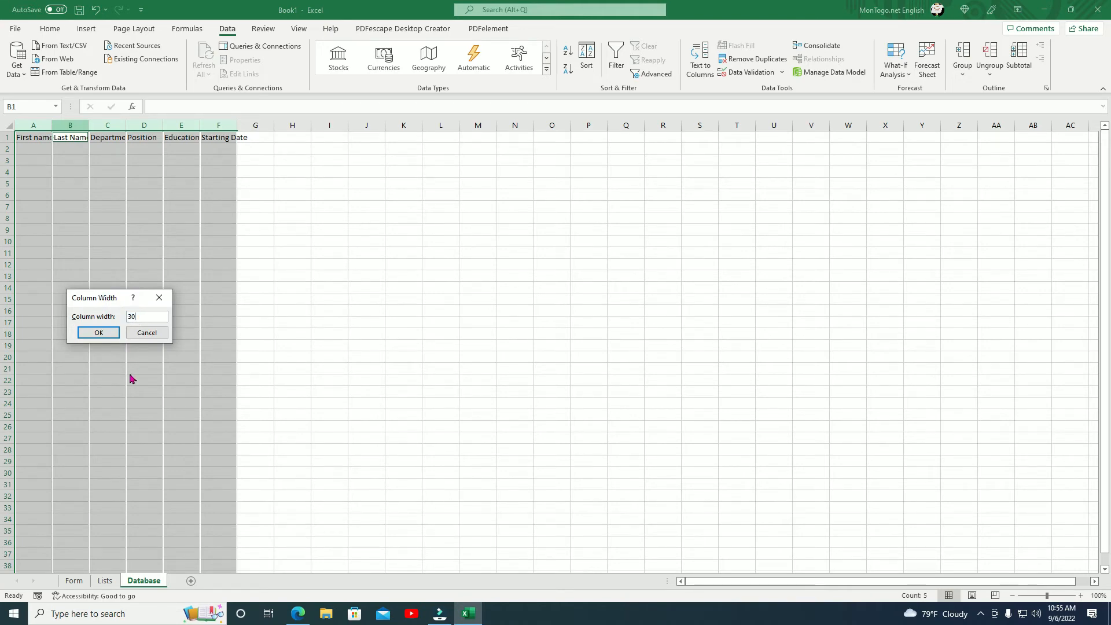
pyautogui.click(103, 335)
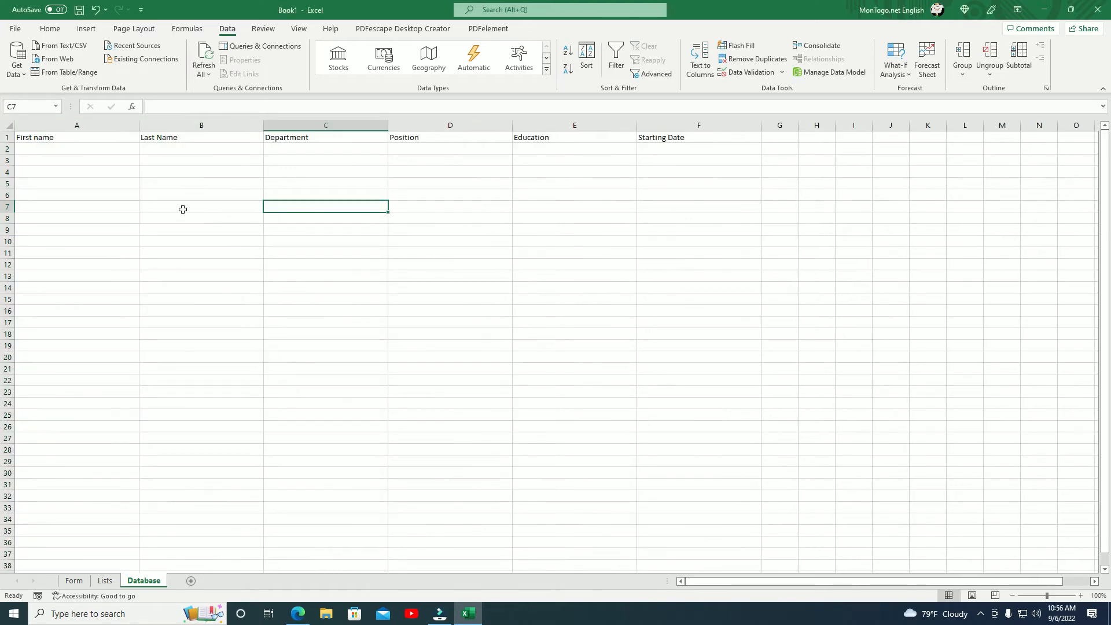
pyautogui.click(181, 207)
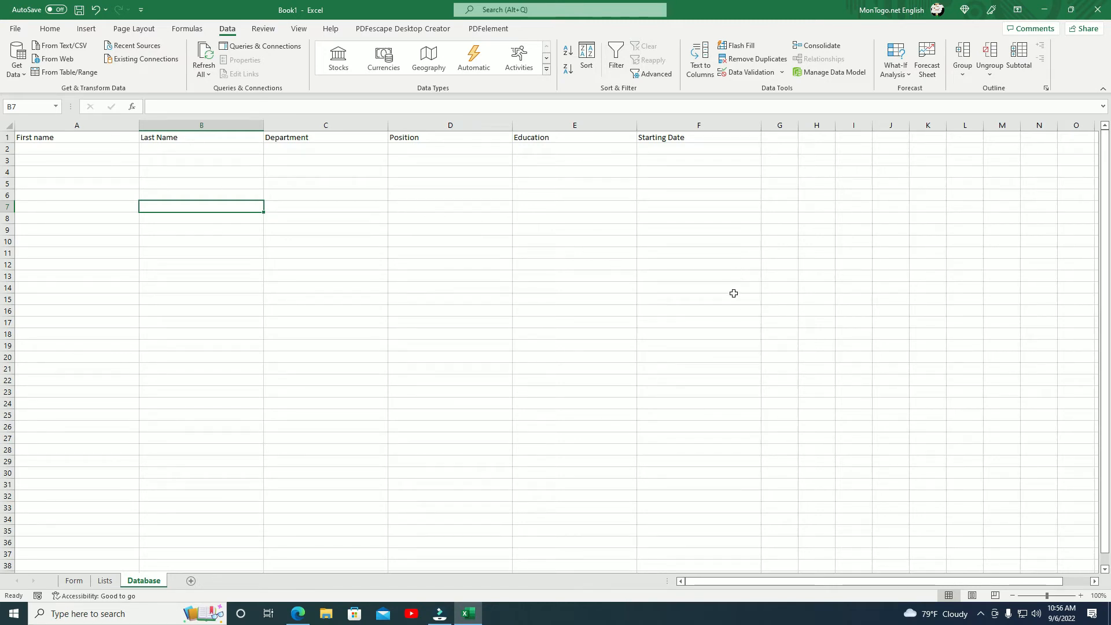
# Format the range A1:F15 as a table with headers, using the blue style in the first row of the Medium group.
pyautogui.moveTo(731, 295); pyautogui.dragTo(58, 133)
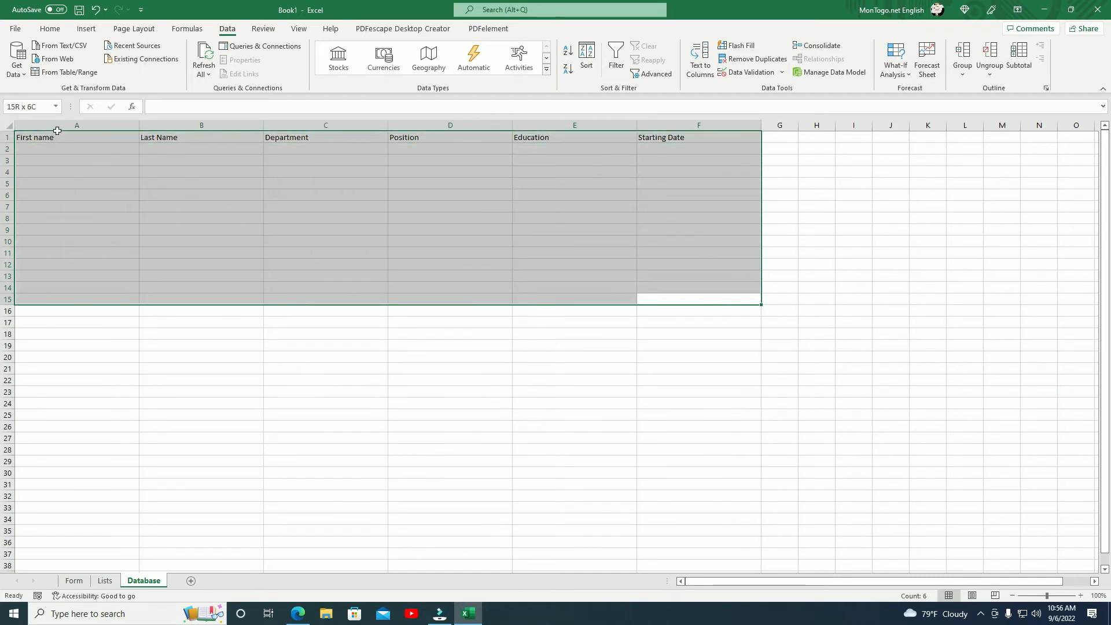
pyautogui.click(51, 29)
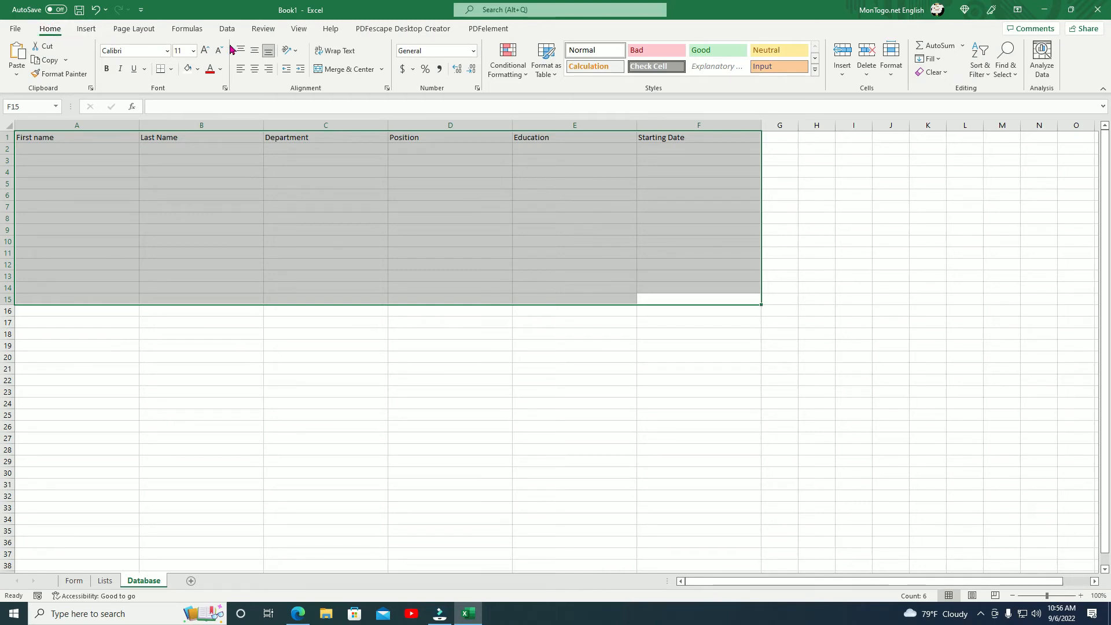
pyautogui.click(555, 74)
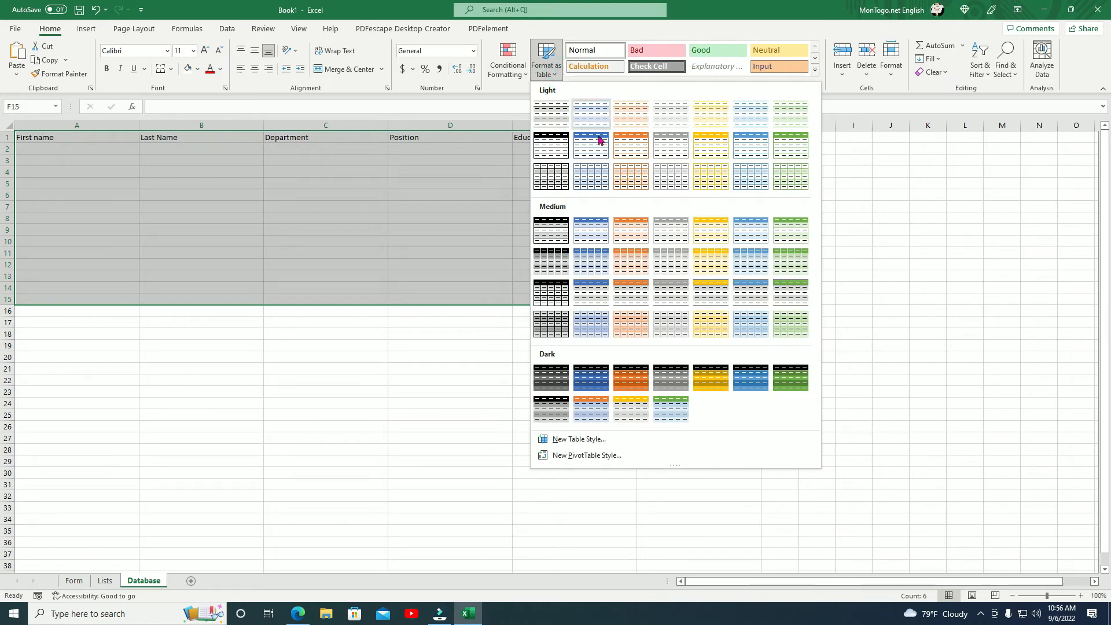
pyautogui.click(595, 232)
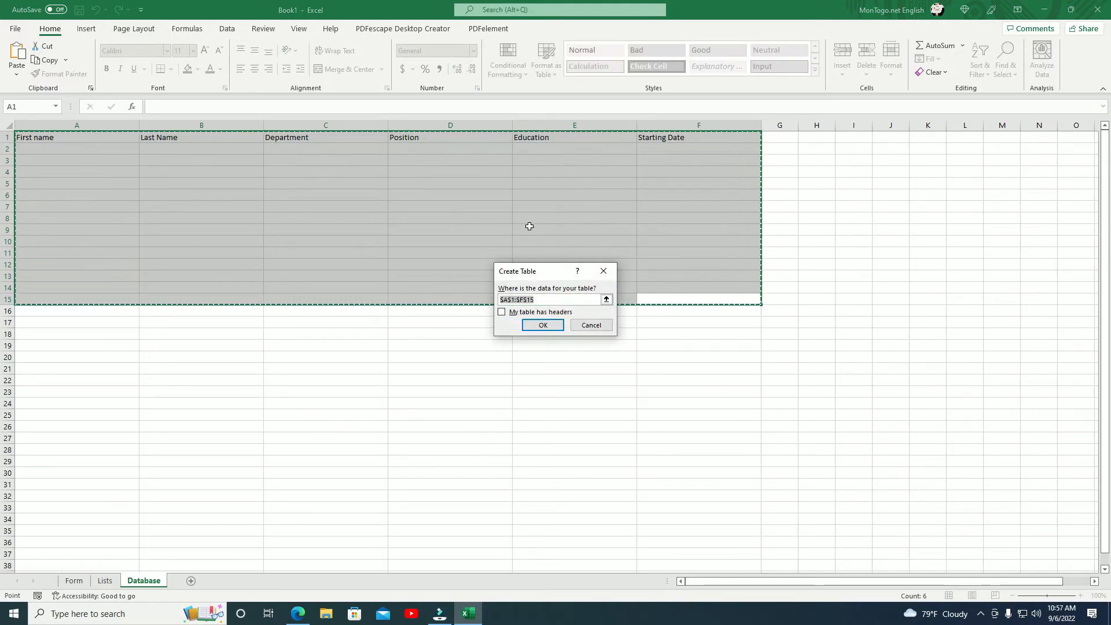
pyautogui.click(503, 312)
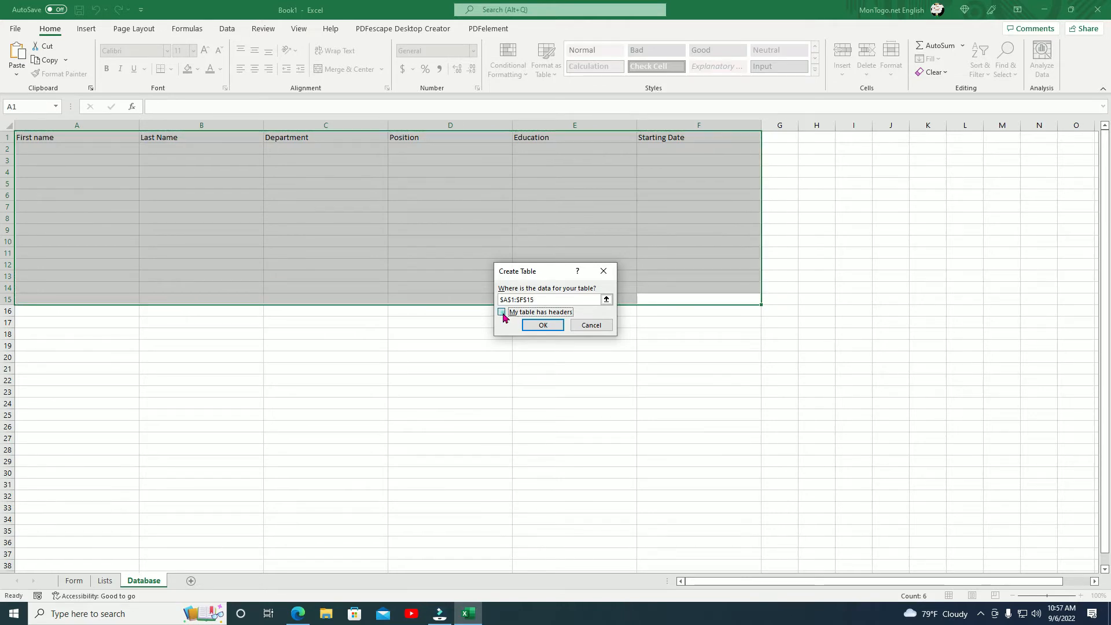
pyautogui.click(543, 325)
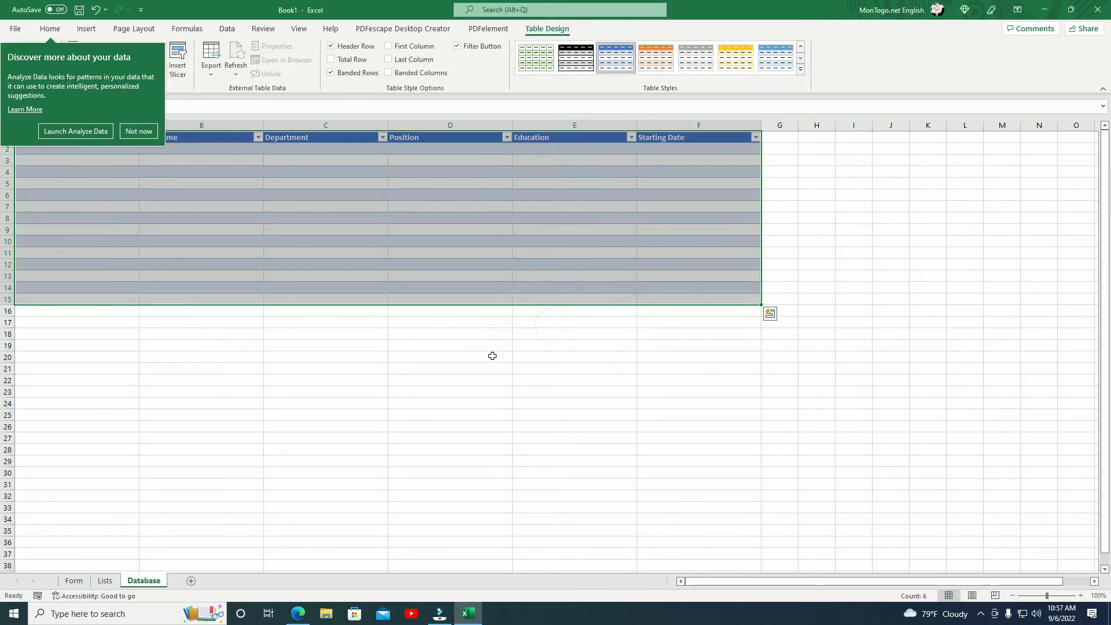
# Dismiss the Analyze Data suggestion and compare the fields on the Form sheet with the Database table's headers.
pyautogui.click(147, 132)
pyautogui.click(310, 366)
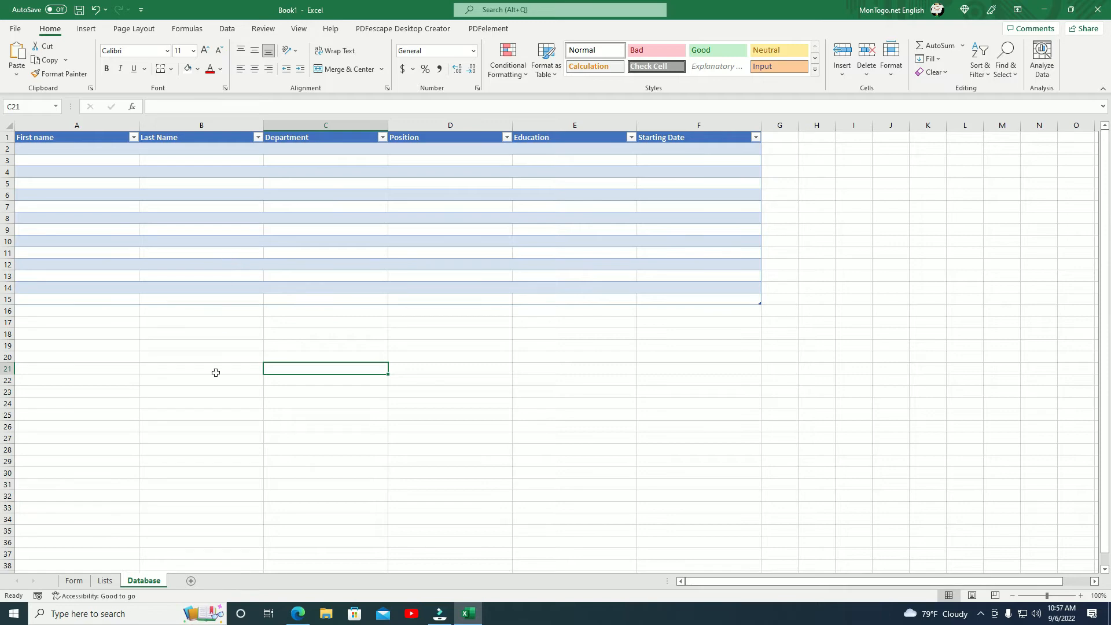
pyautogui.click(75, 581)
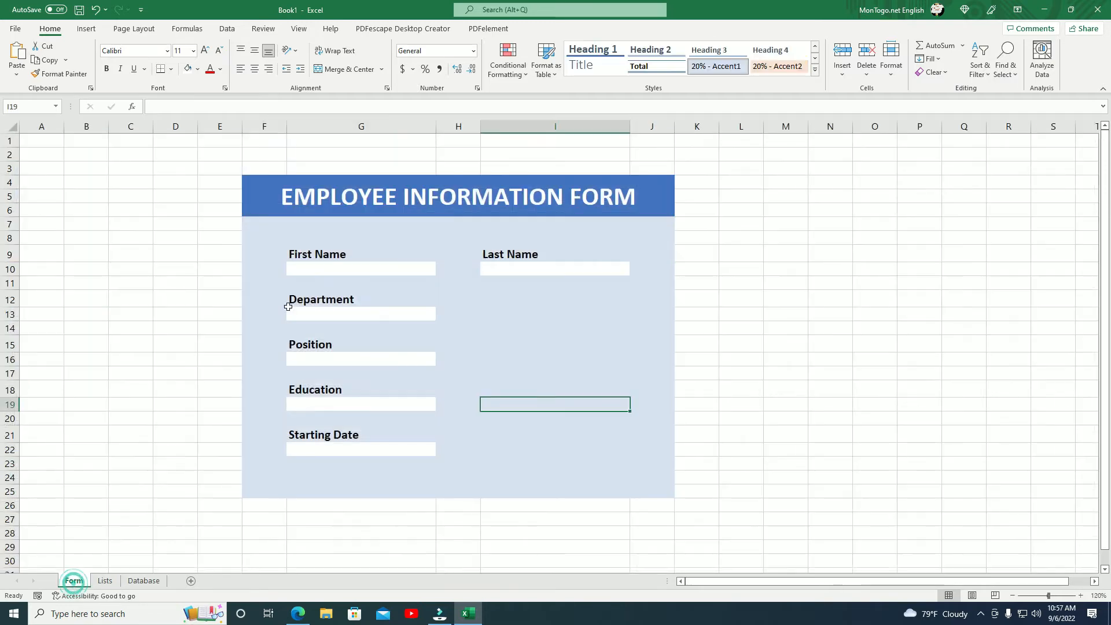
pyautogui.click(144, 581)
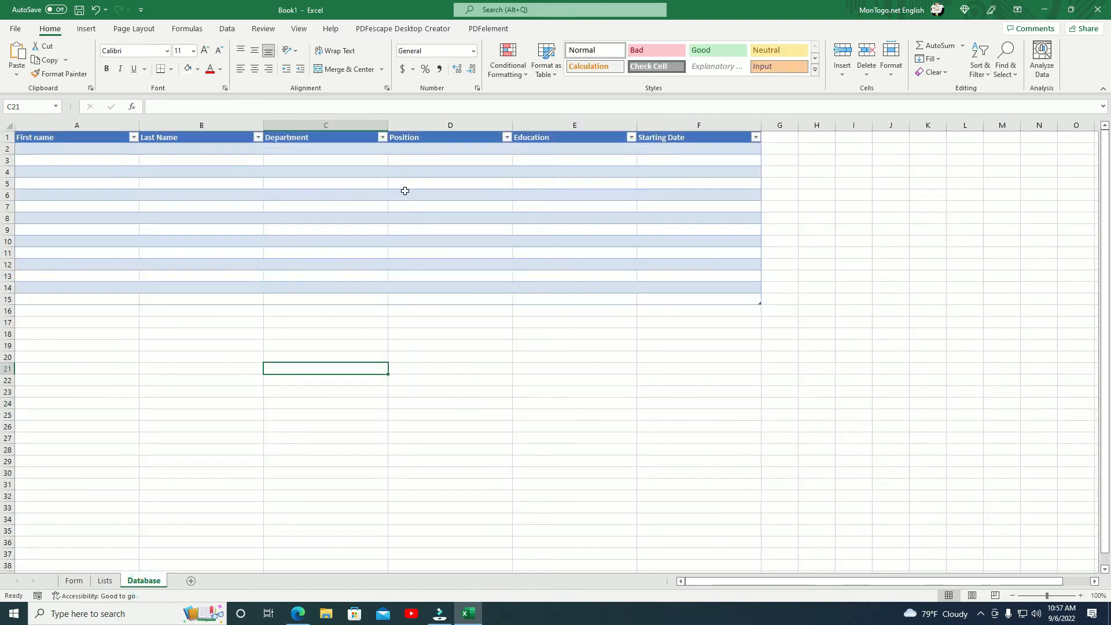
# Enter the employee's first name and last name in row 2 of the Database table.
pyautogui.click(97, 152)
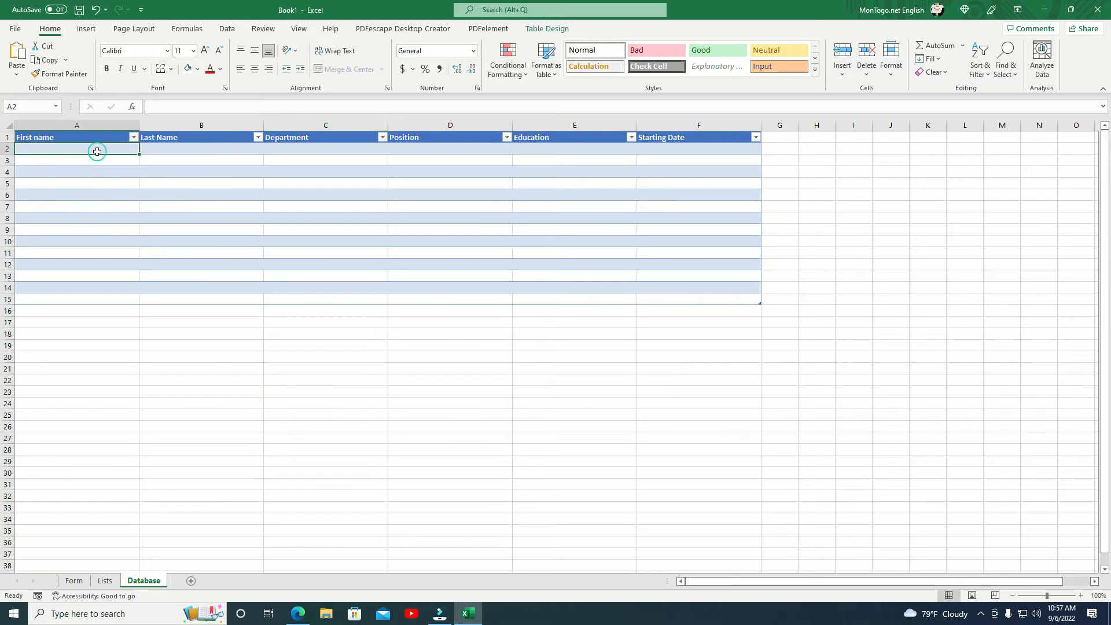
pyautogui.doubleClick(97, 152)
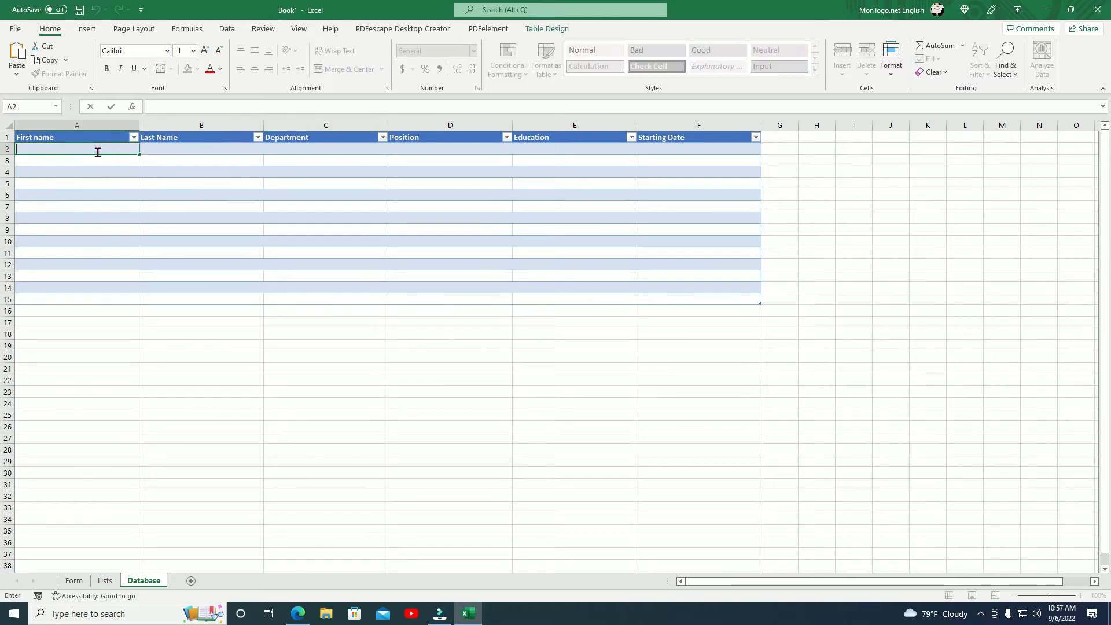
pyautogui.write('John')
pyautogui.click(179, 149)
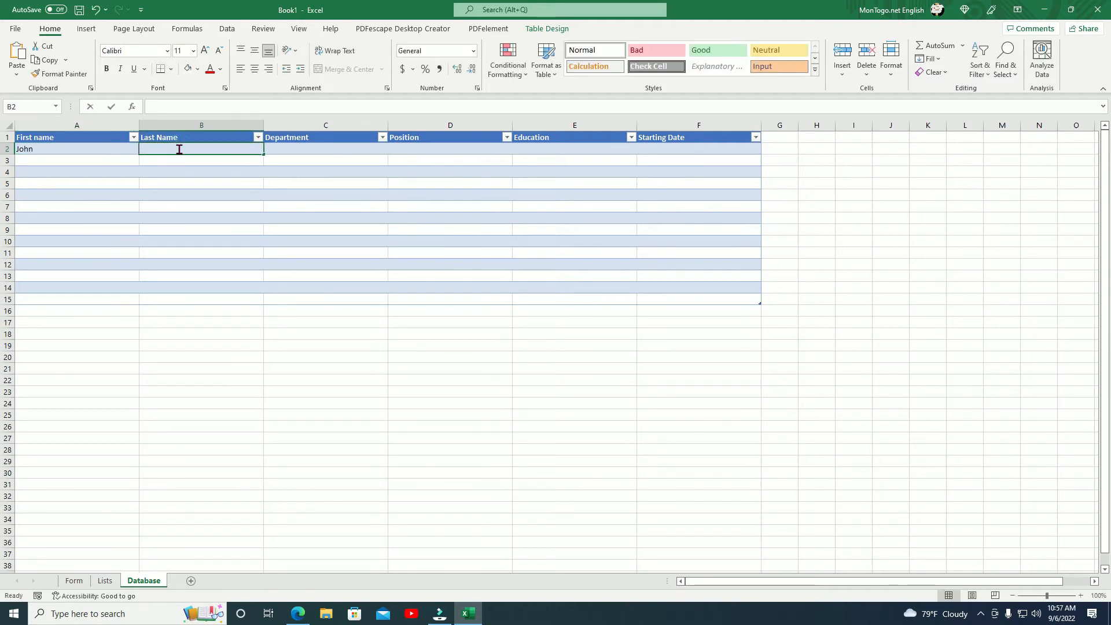
pyautogui.doubleClick(179, 149)
pyautogui.write('B')
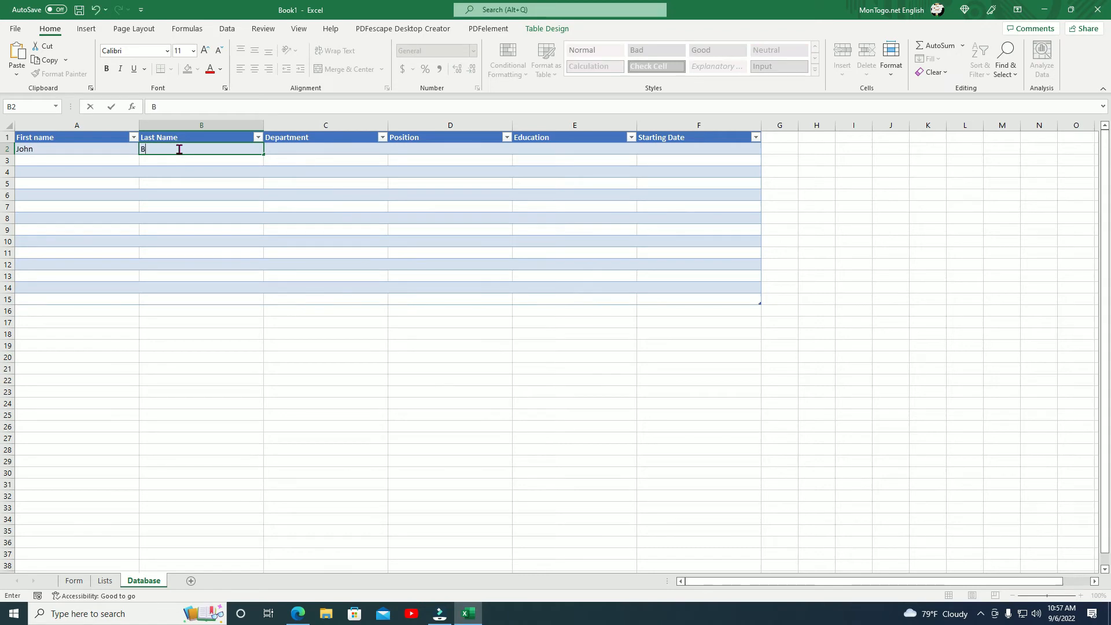
pyautogui.write('rown')
# Fill in row 2 with IT as the department, System Administrator as the position and Bachelor as the education.
pyautogui.click(310, 149)
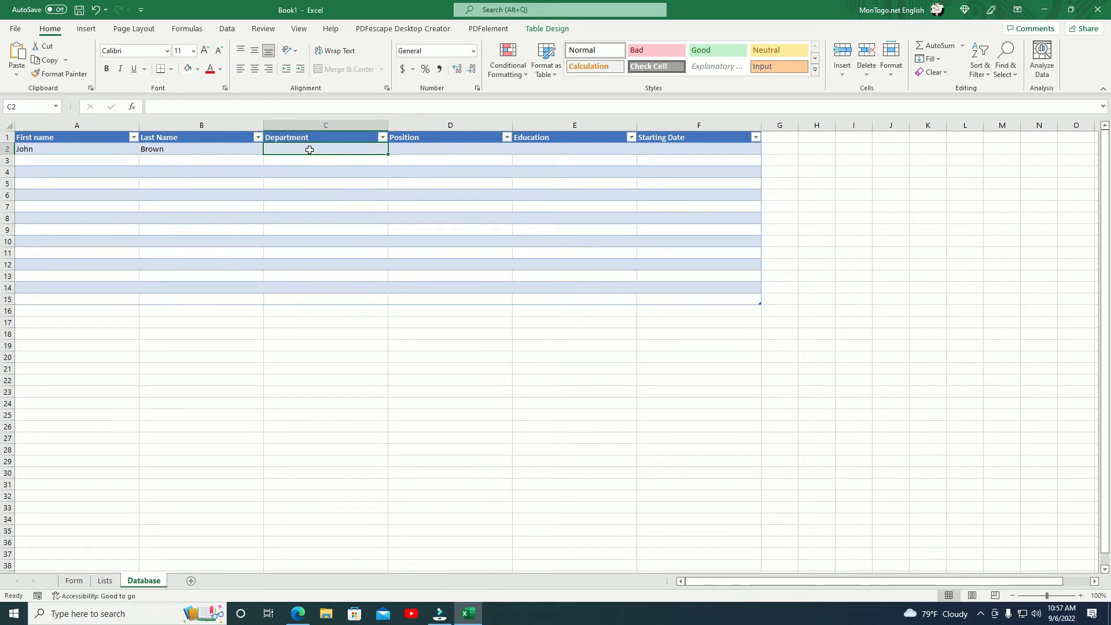
pyautogui.write('I')
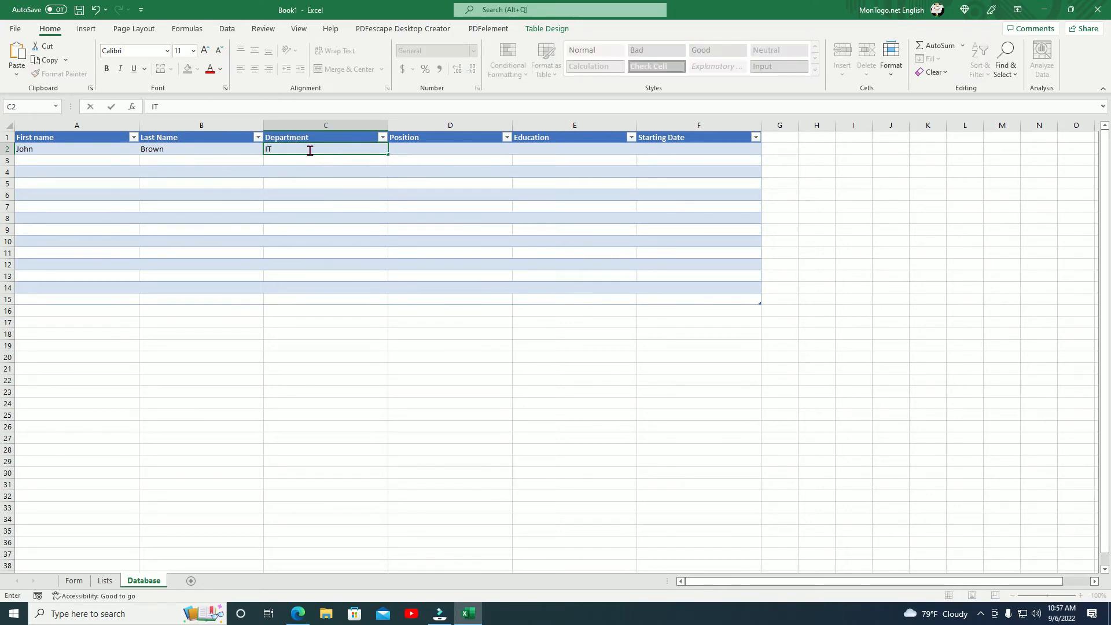
pyautogui.write('T')
pyautogui.click(490, 149)
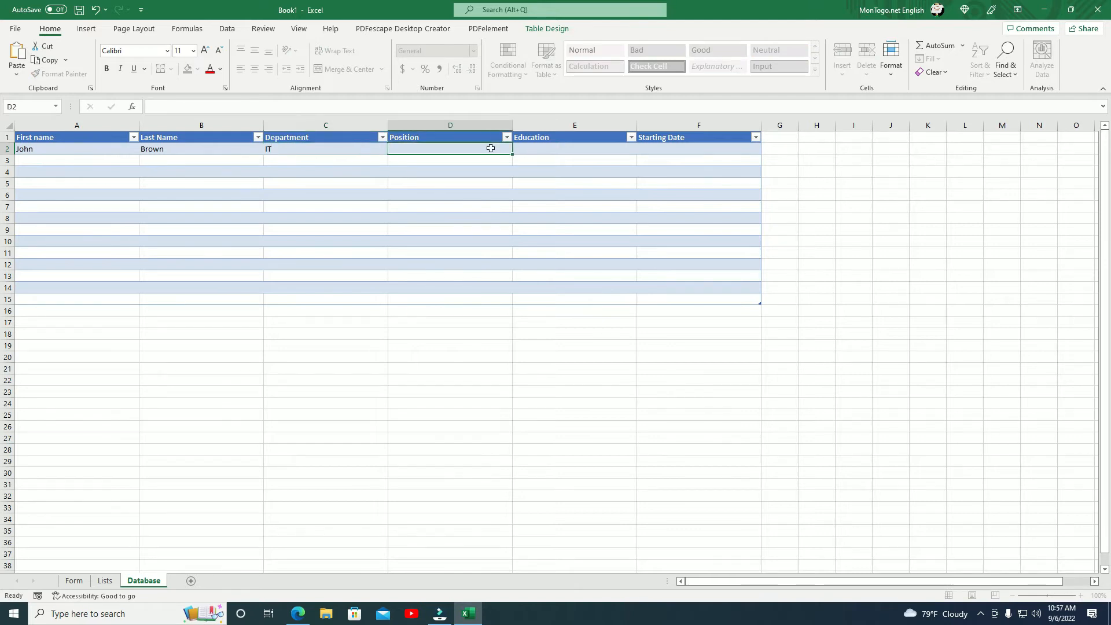
pyautogui.click(489, 149)
pyautogui.doubleClick(487, 149)
pyautogui.write('System Admin')
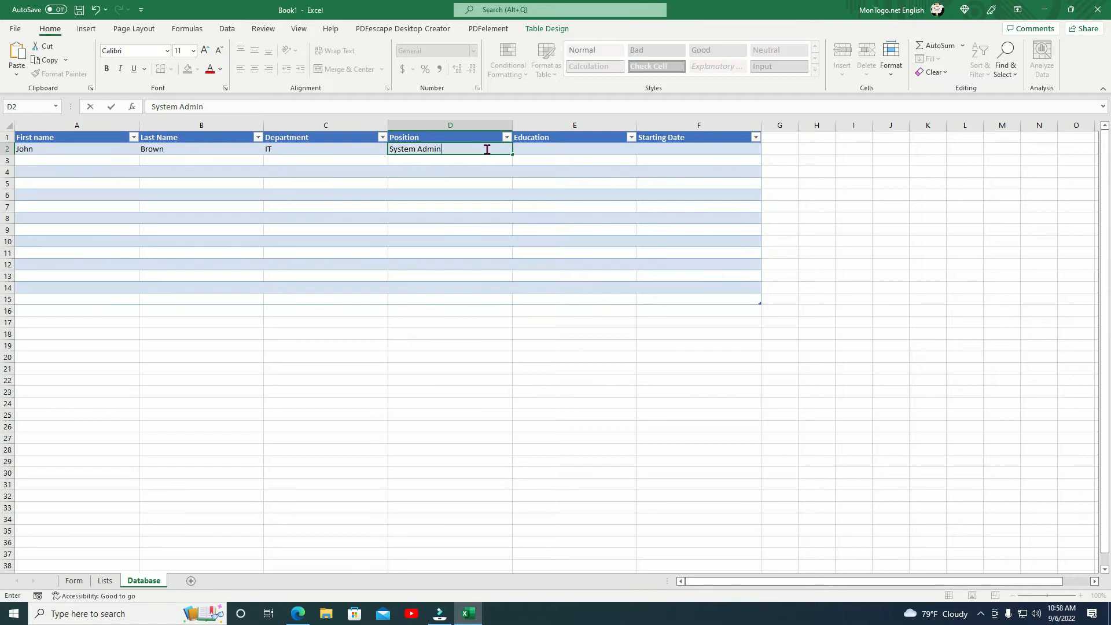
pyautogui.write('istrator')
pyautogui.click(558, 147)
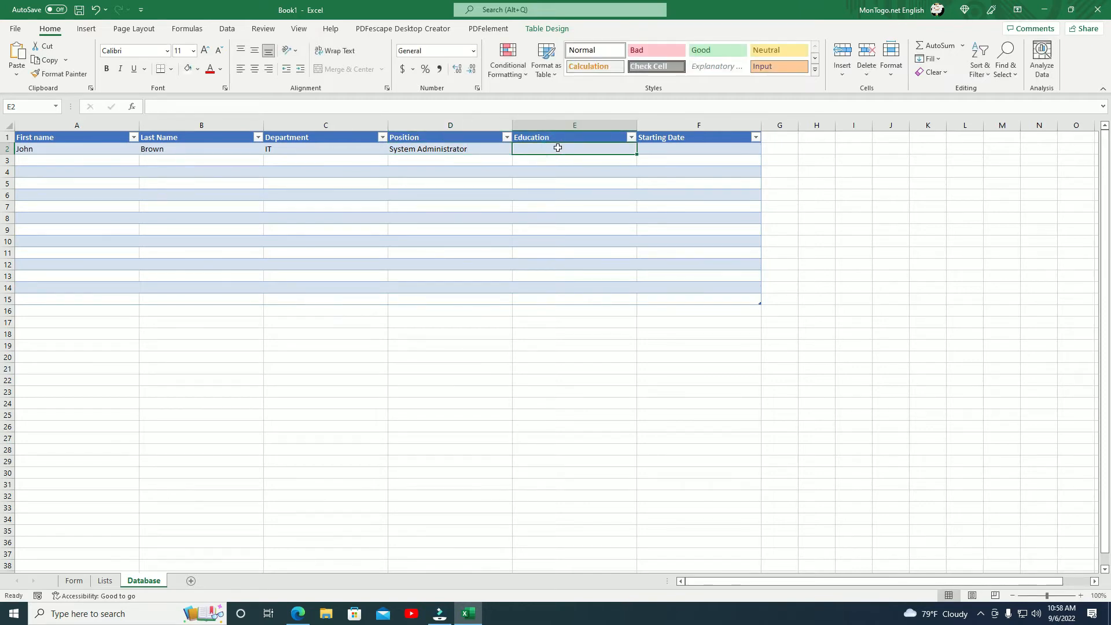
pyautogui.write('Bachelor')
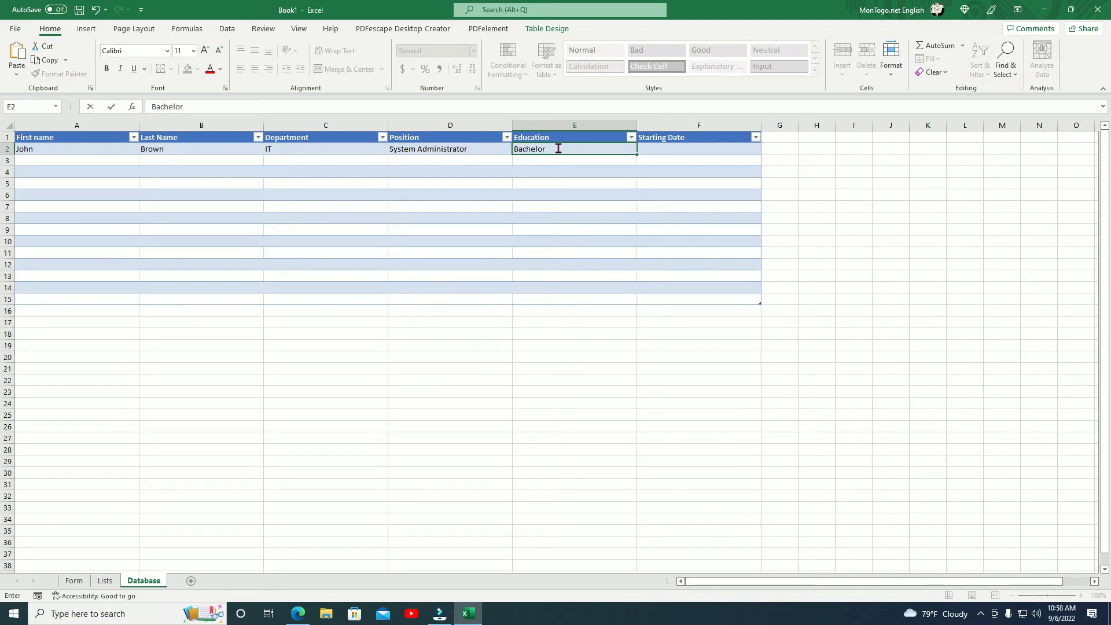
# Format the whole Starting Date column F as Date with the *3/14/2012 type.
pyautogui.click(680, 148)
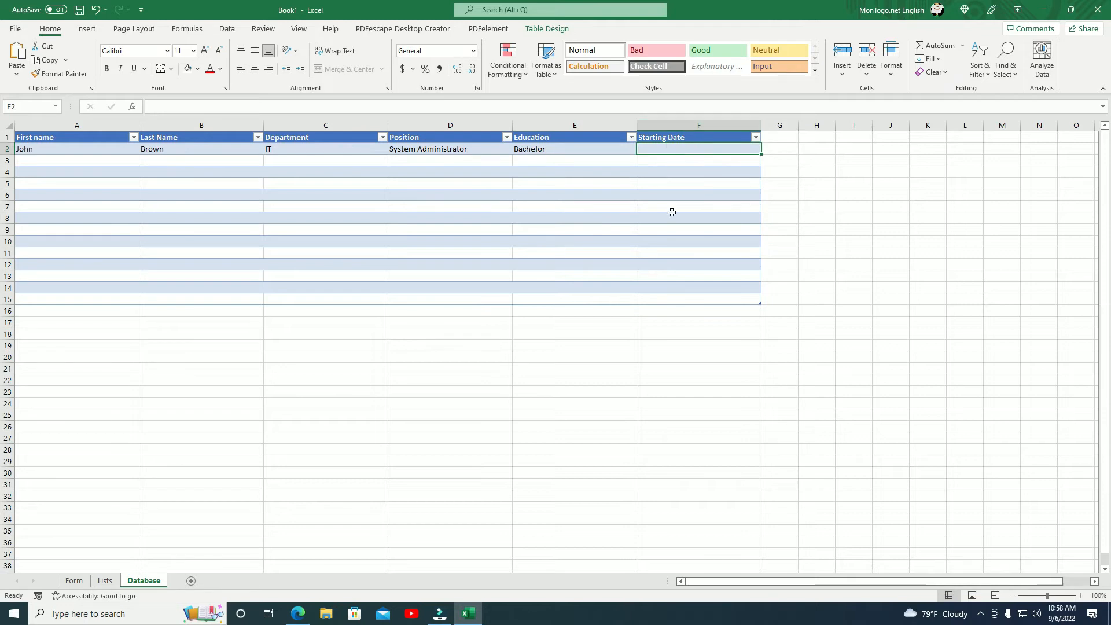
pyautogui.click(698, 126)
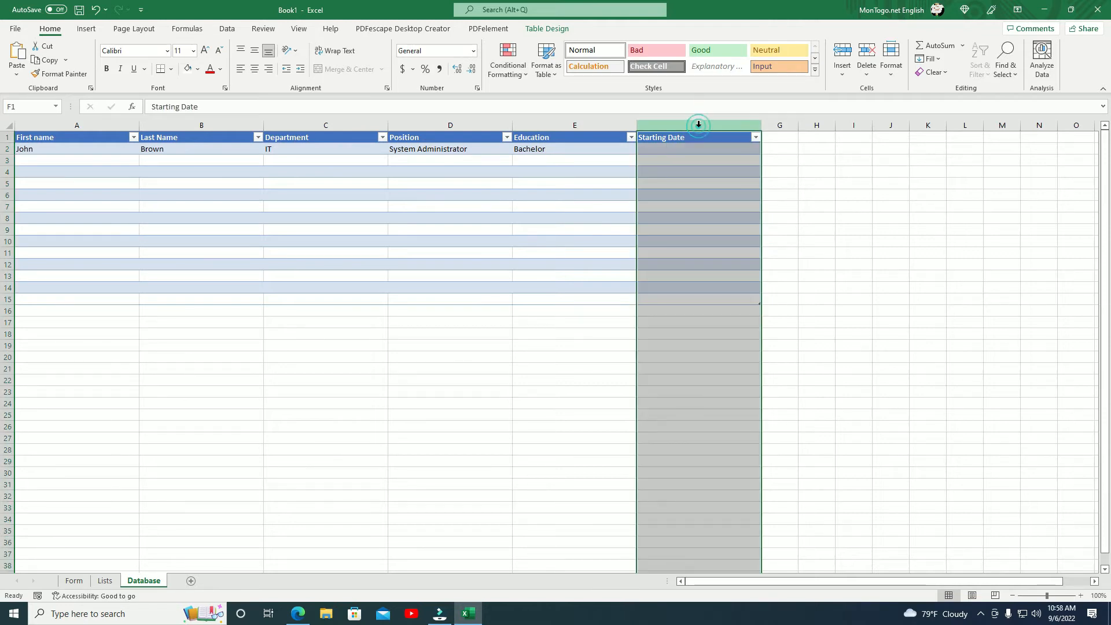
pyautogui.rightClick(698, 125)
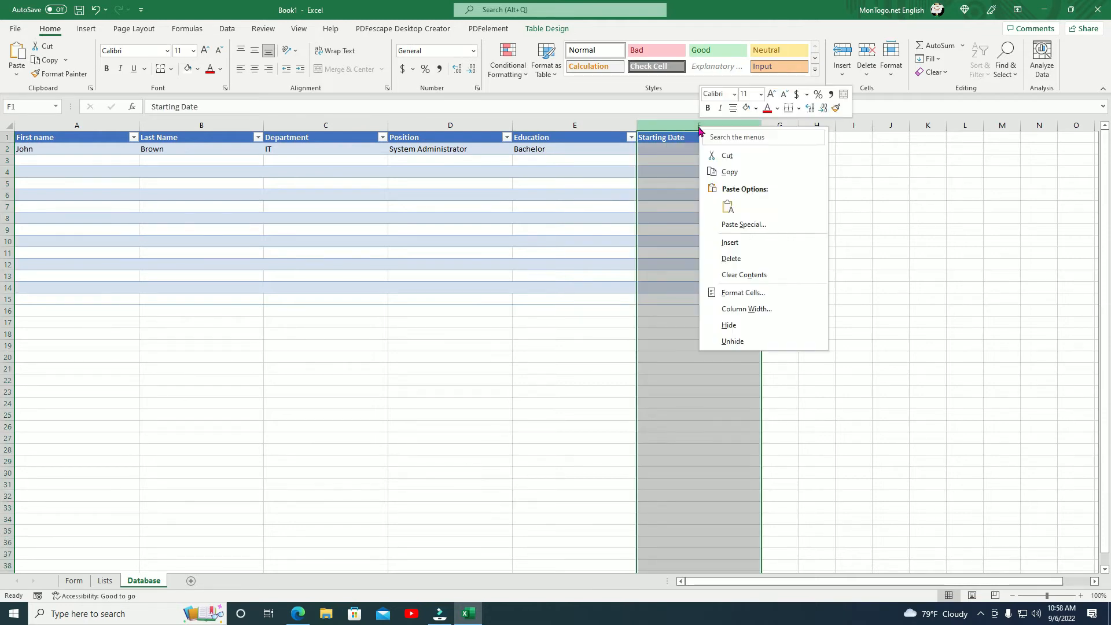
pyautogui.click(732, 294)
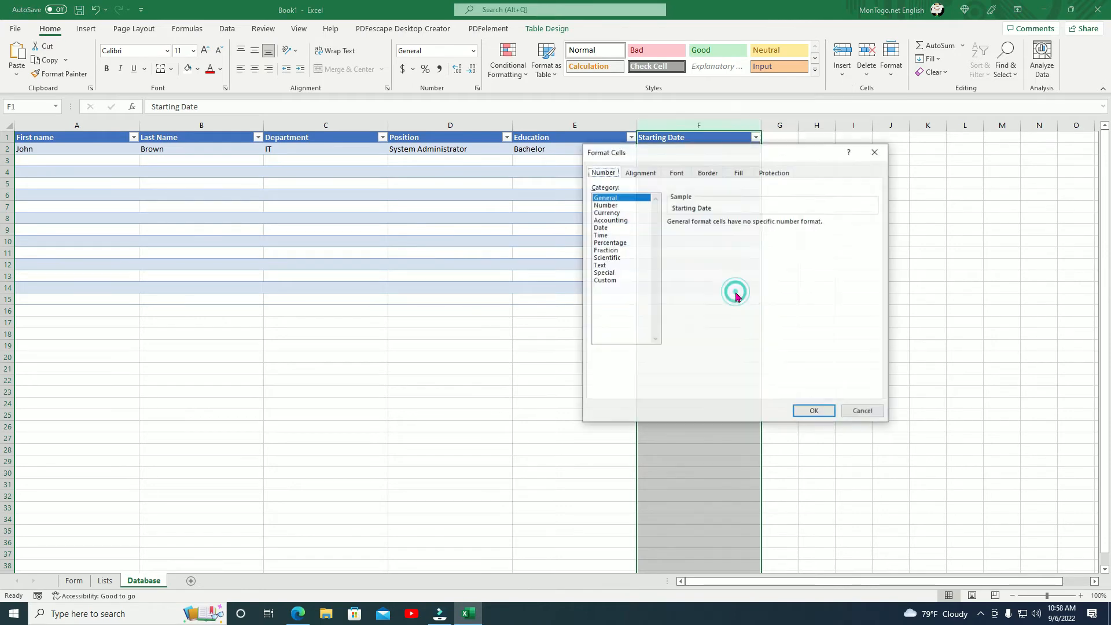
pyautogui.click(611, 228)
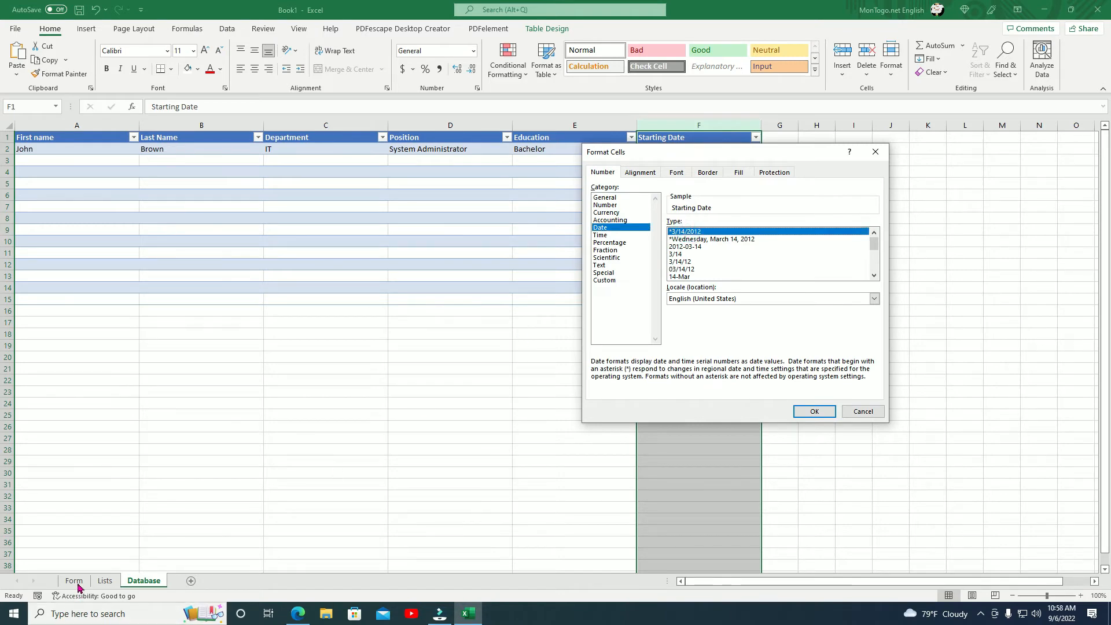
pyautogui.click(816, 412)
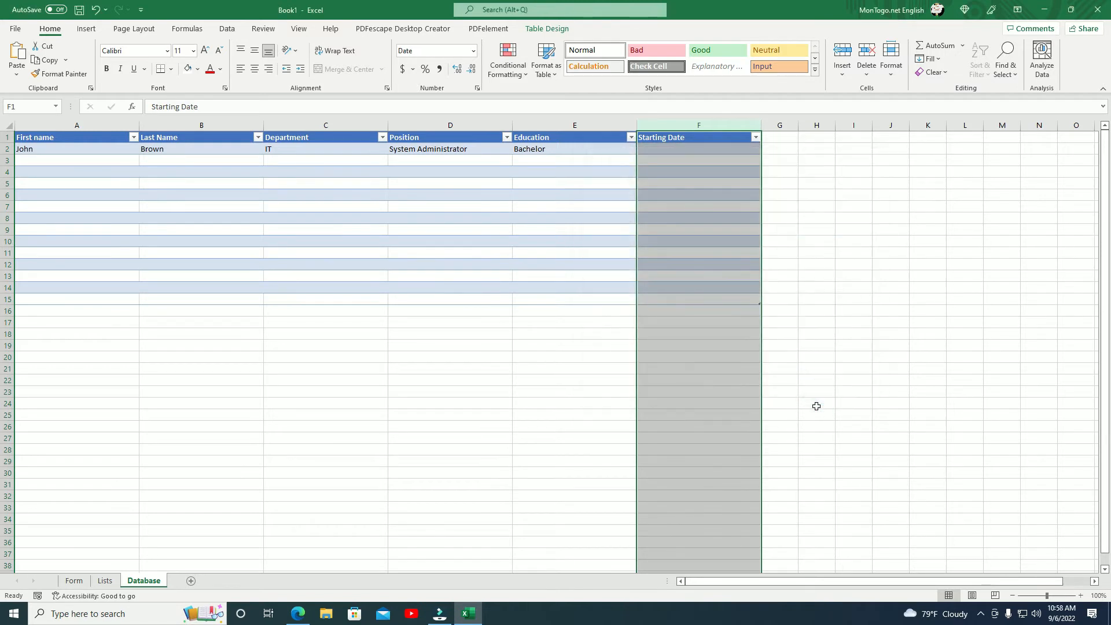
# Enter 8/19/2016 as the starting date in cell F2.
pyautogui.click(710, 149)
pyautogui.click(710, 149)
pyautogui.doubleClick(710, 149)
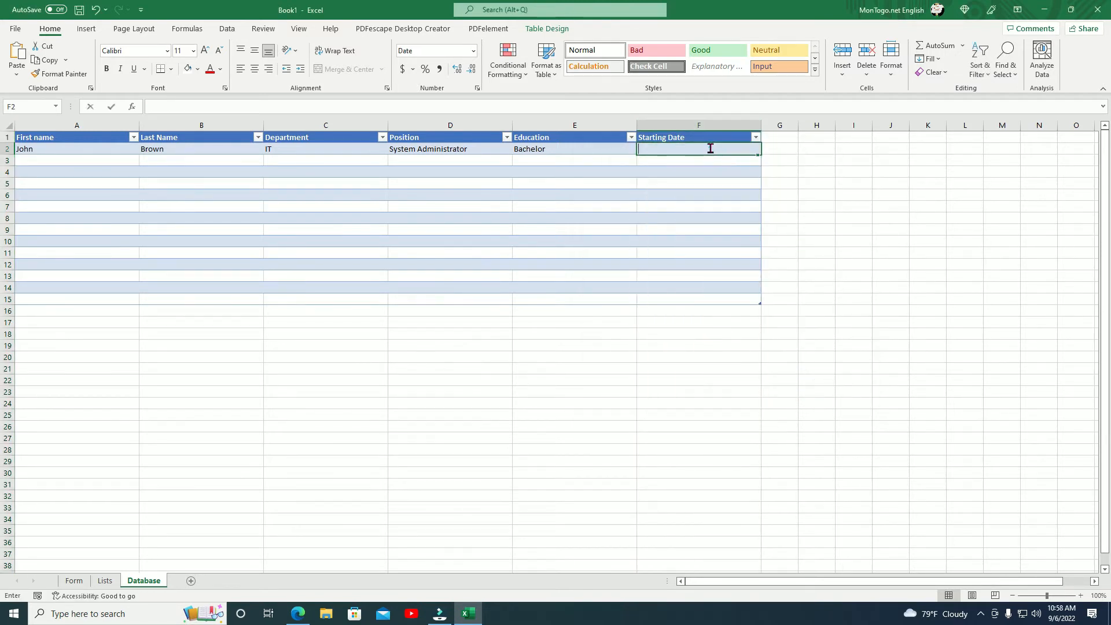
pyautogui.click(710, 149)
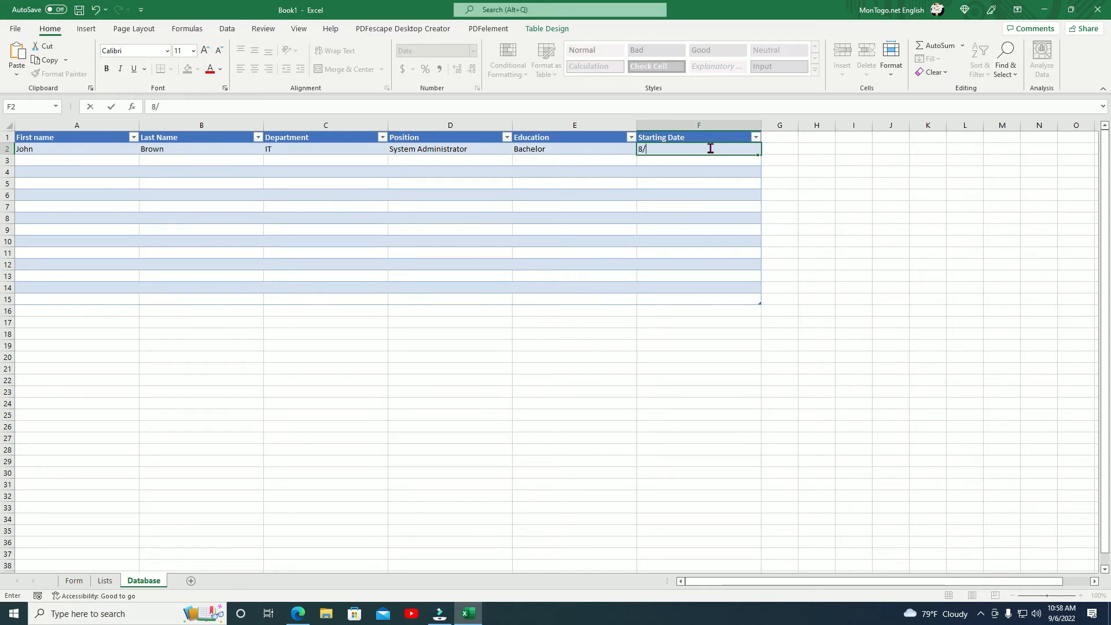
pyautogui.write('8/19/2016')
pyautogui.press('Return')
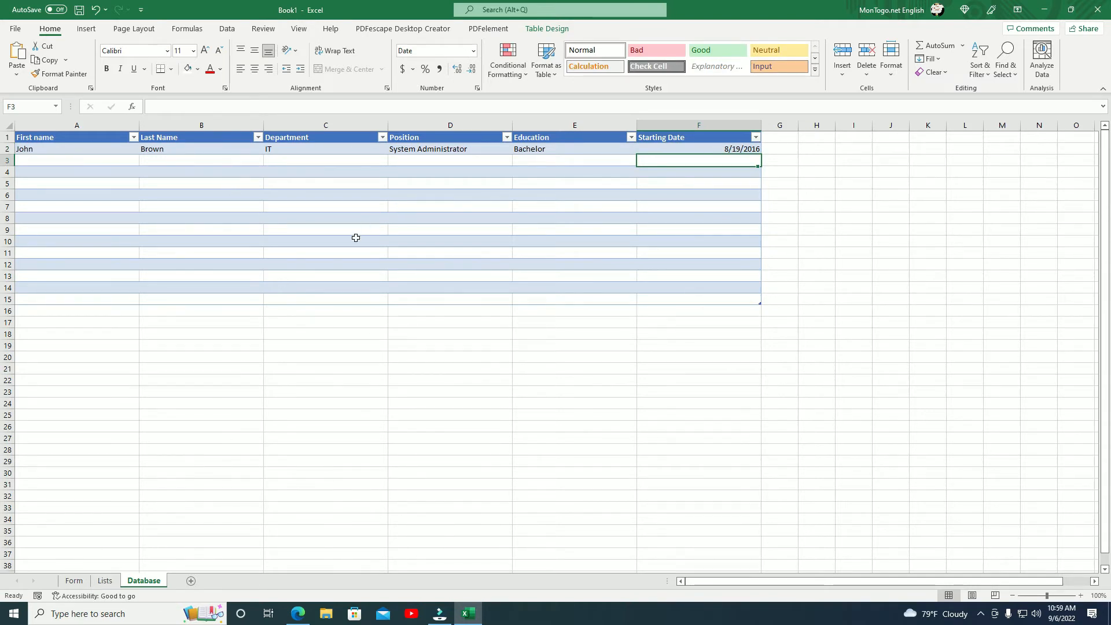
# Review the Lists sheet and the Form sheet, and return to the Database sheet.
pyautogui.click(111, 583)
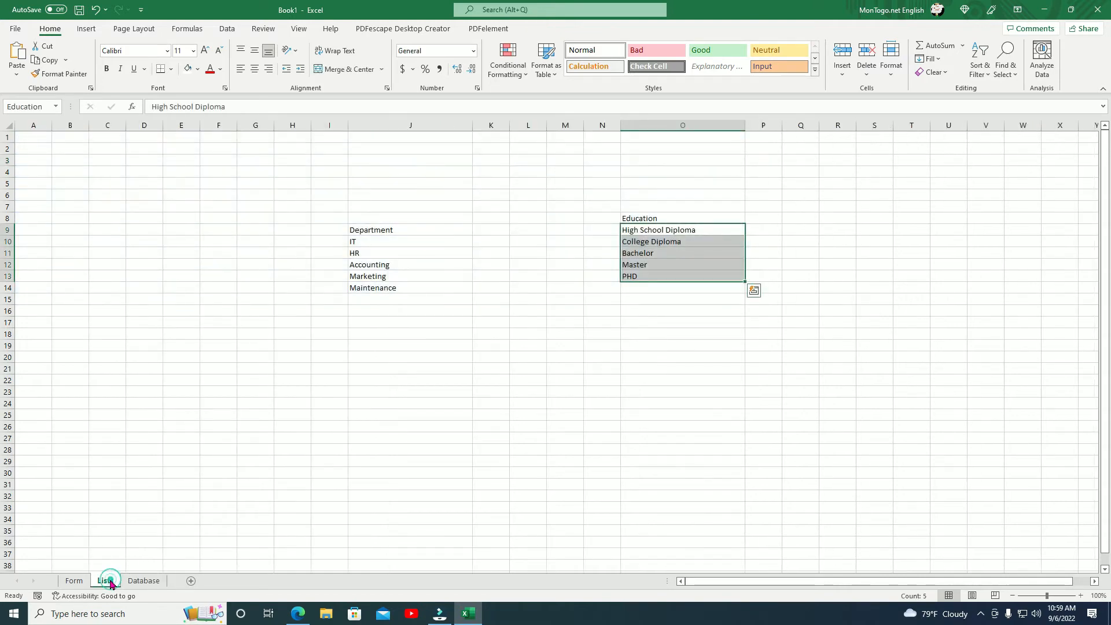
pyautogui.click(73, 582)
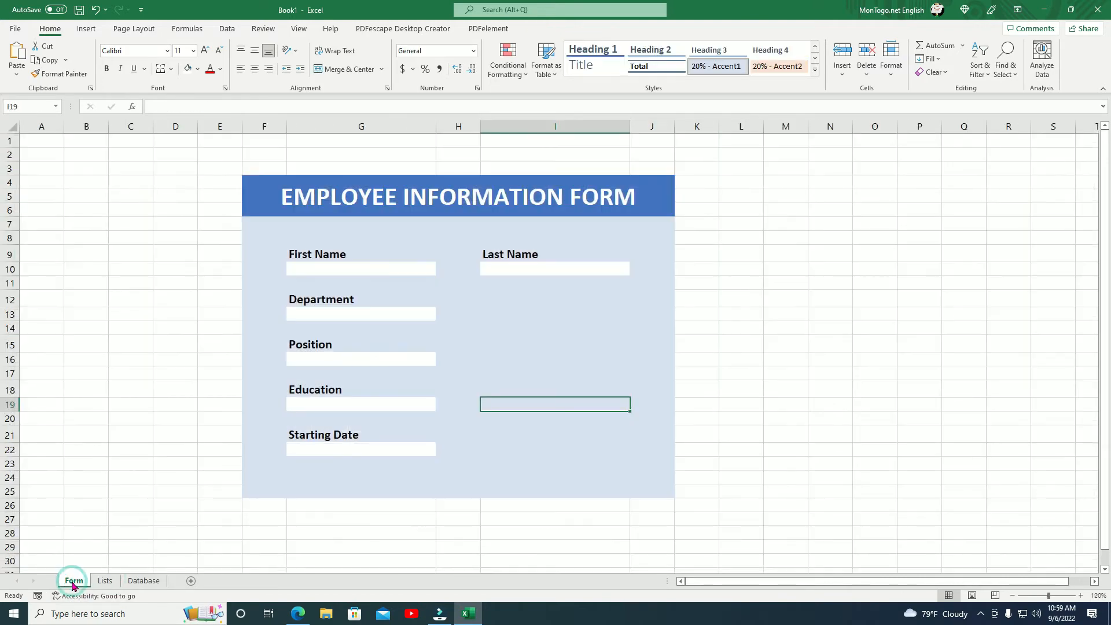
pyautogui.click(831, 430)
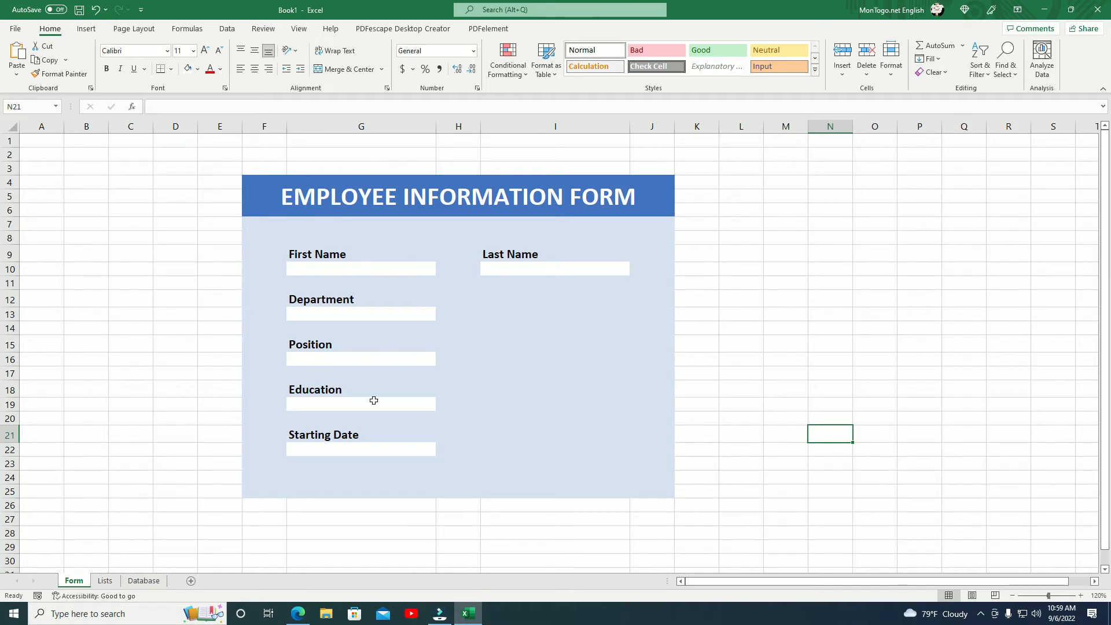
pyautogui.click(139, 584)
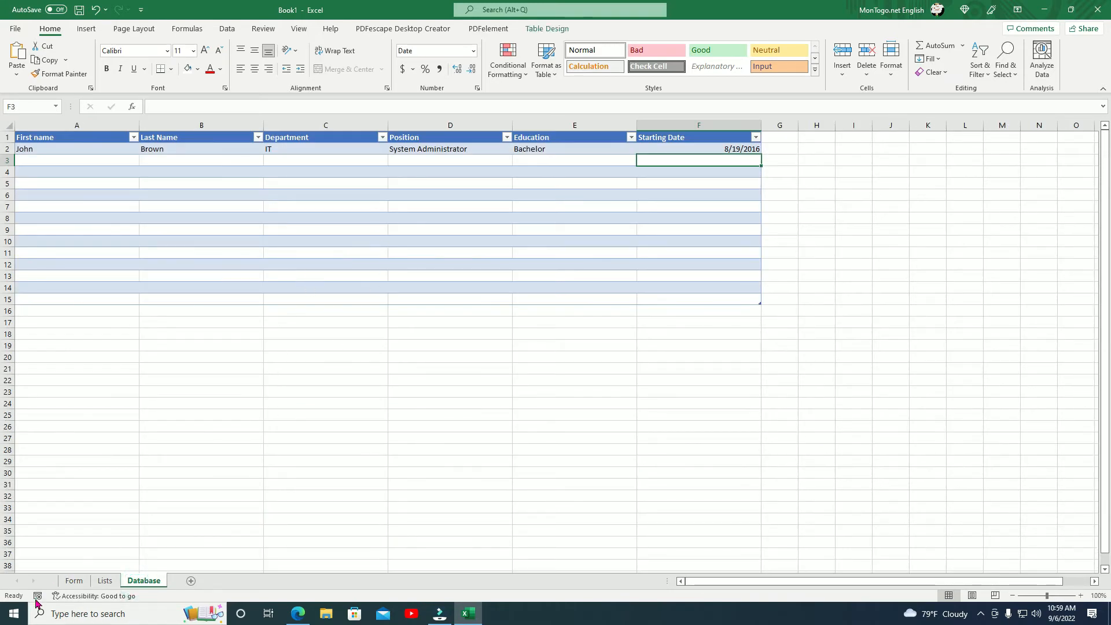
# On the Form sheet, enter the employee's first name in G10 and last name in I10.
pyautogui.click(73, 581)
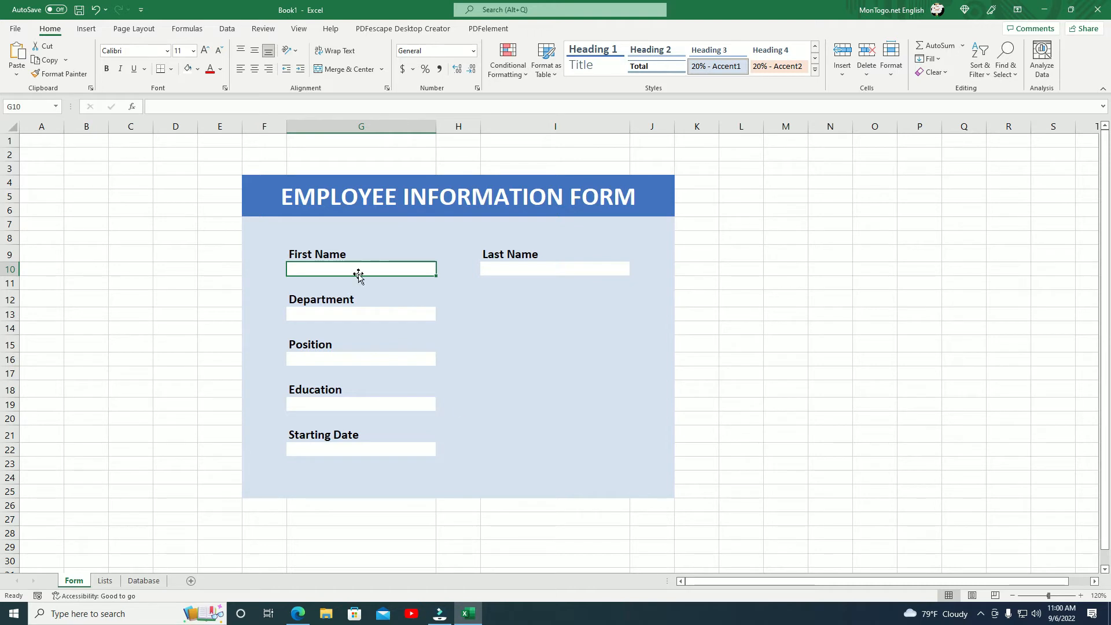
pyautogui.write('M')
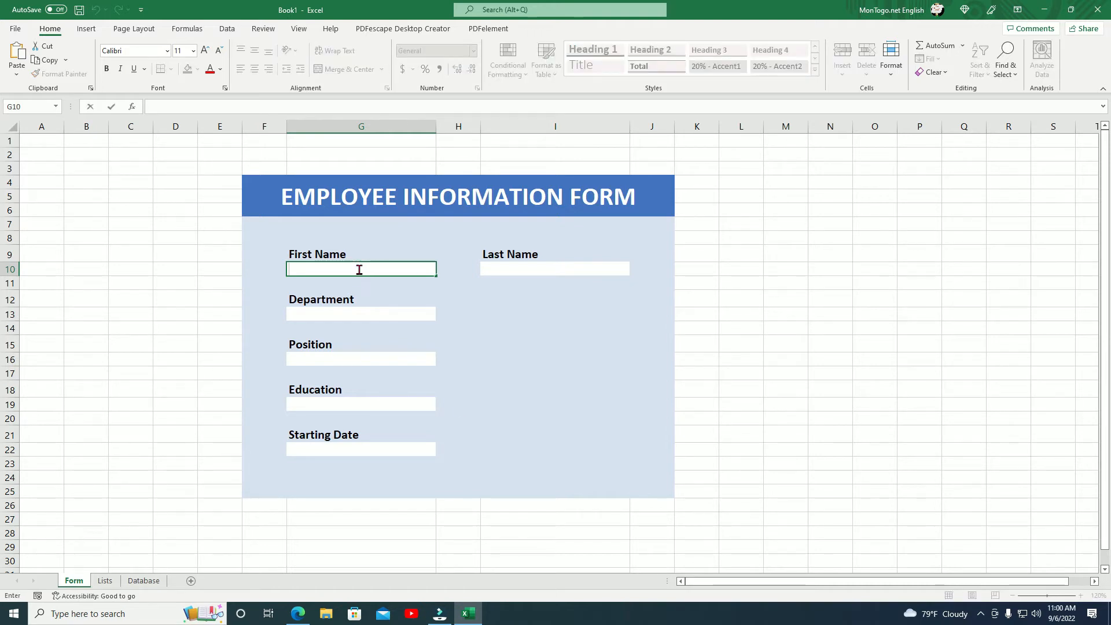
pyautogui.write('onique')
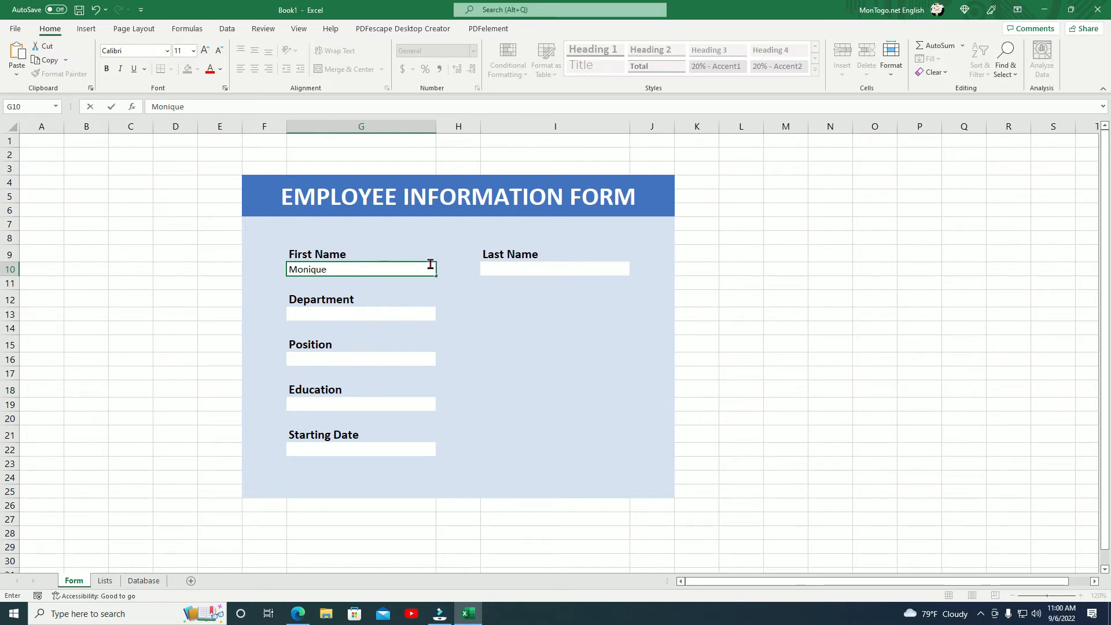
pyautogui.click(503, 269)
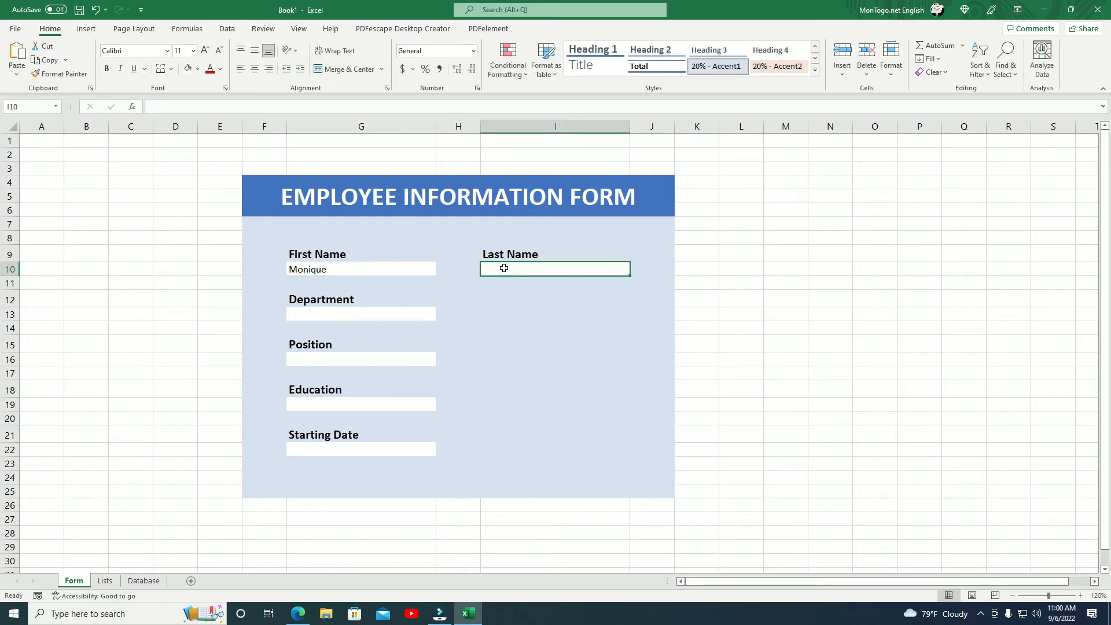
pyautogui.write('Du')
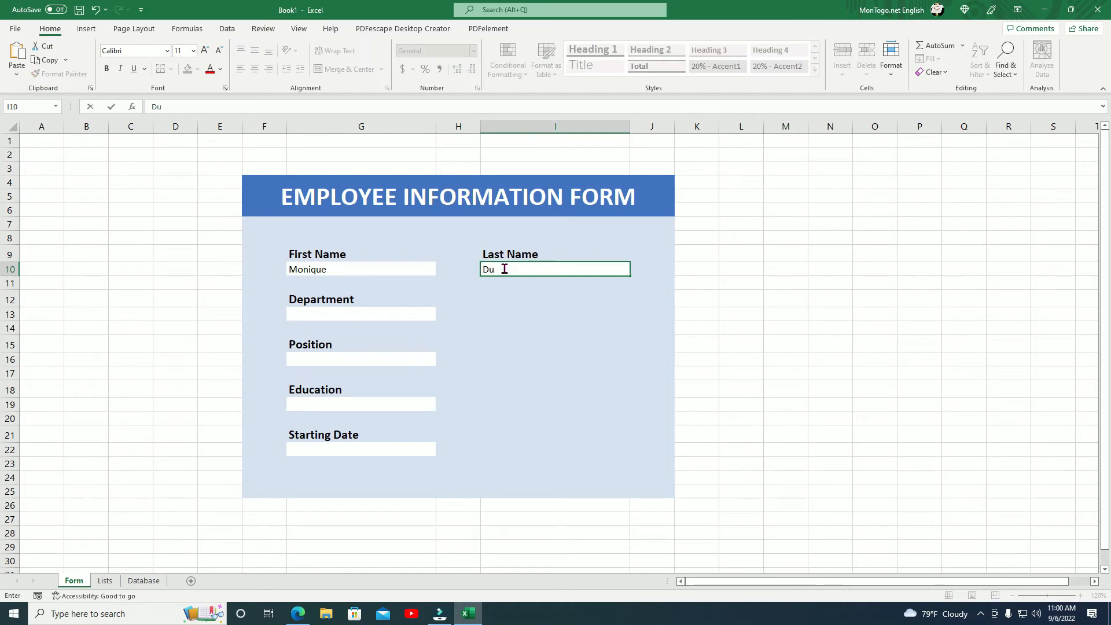
pyautogui.write('bois')
# Choose Marketing as the department in the employee information form.
pyautogui.click(334, 314)
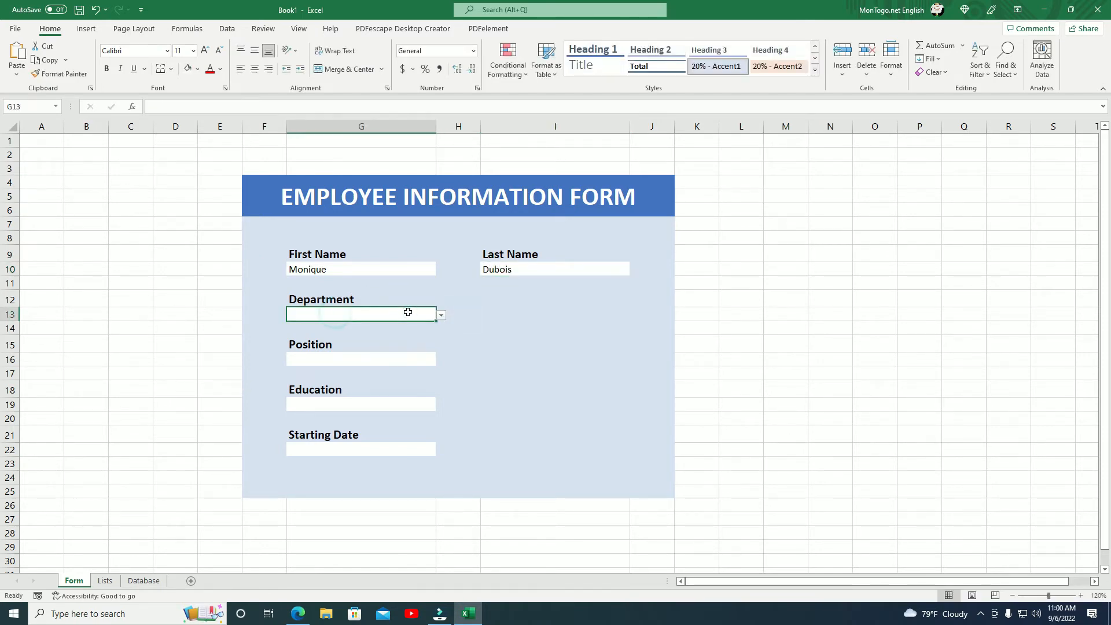
pyautogui.click(441, 315)
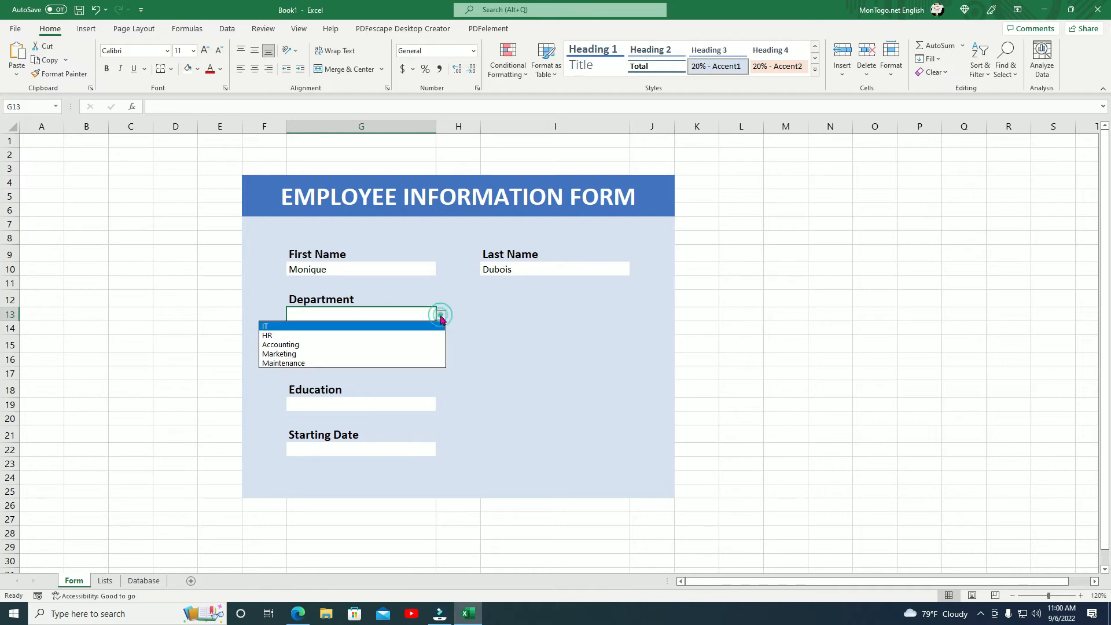
pyautogui.click(391, 355)
# Enter Director as the position in cell G16 of the employee information form.
pyautogui.click(372, 364)
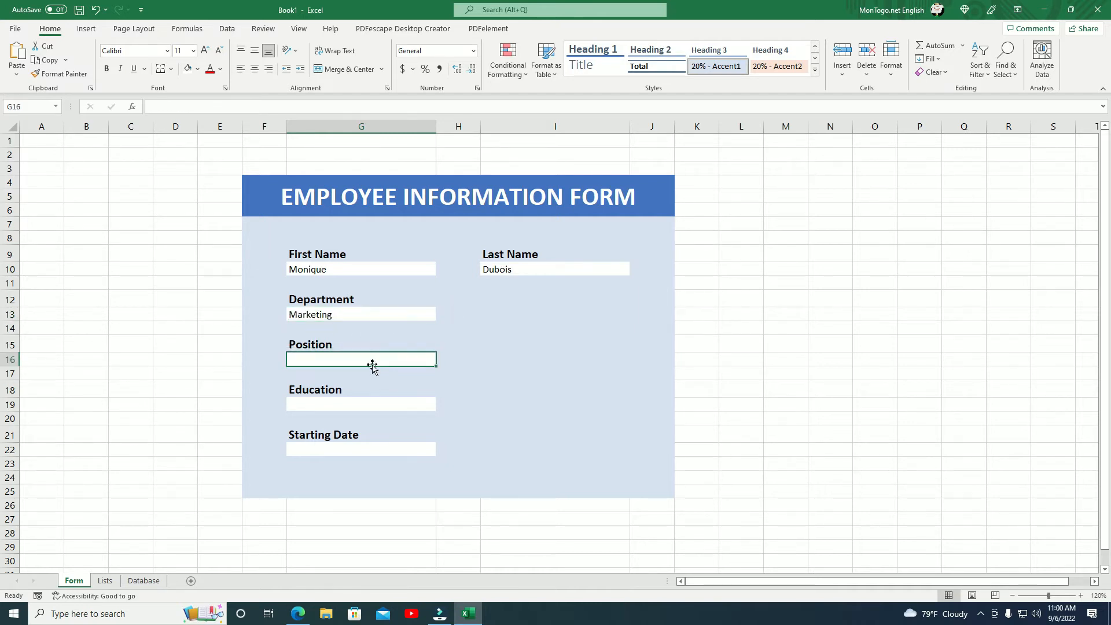
pyautogui.doubleClick(372, 364)
pyautogui.click(367, 359)
pyautogui.write('Di')
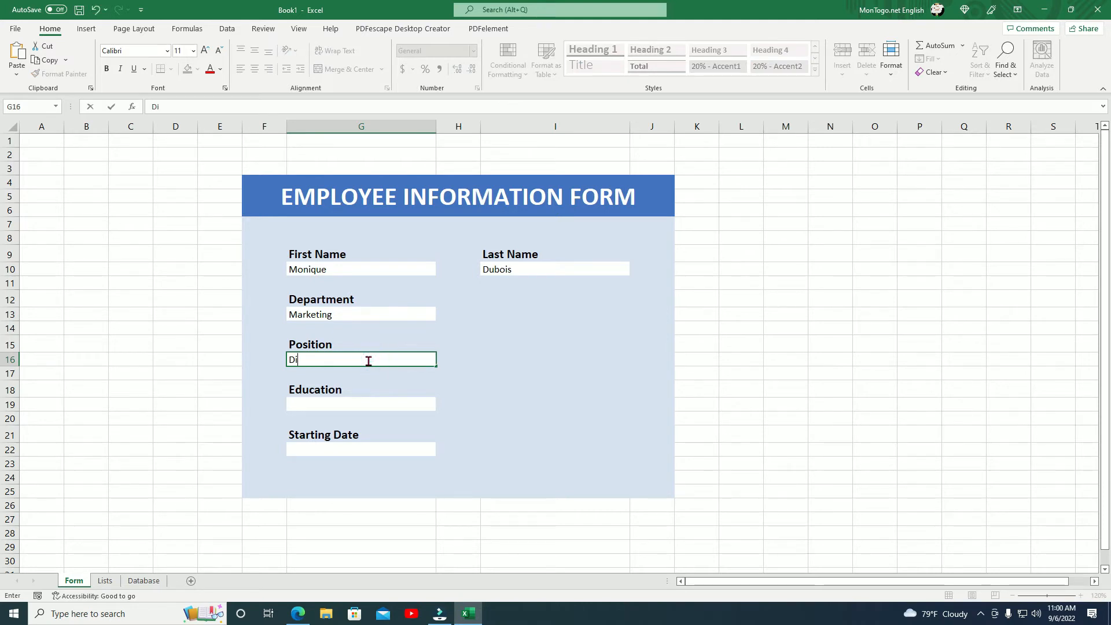
pyautogui.write('rector')
# Choose Master as the education level in cell G19 of the form.
pyautogui.click(371, 408)
pyautogui.click(441, 405)
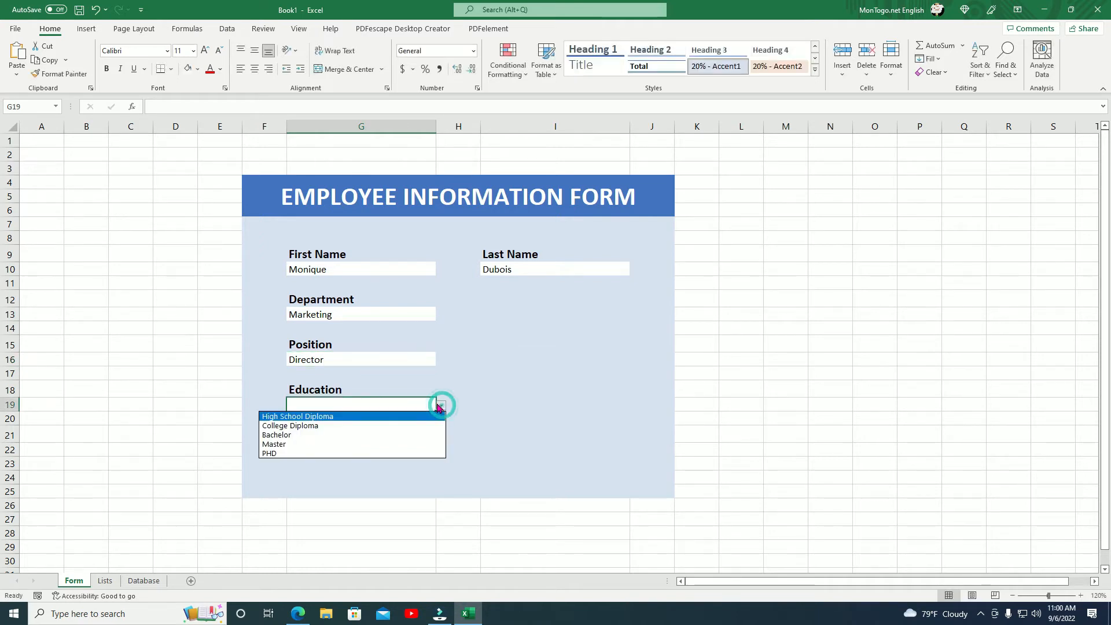
pyautogui.click(378, 443)
# Enter 2/17/2015 as the starting date in cell G22 of the form.
pyautogui.doubleClick(384, 450)
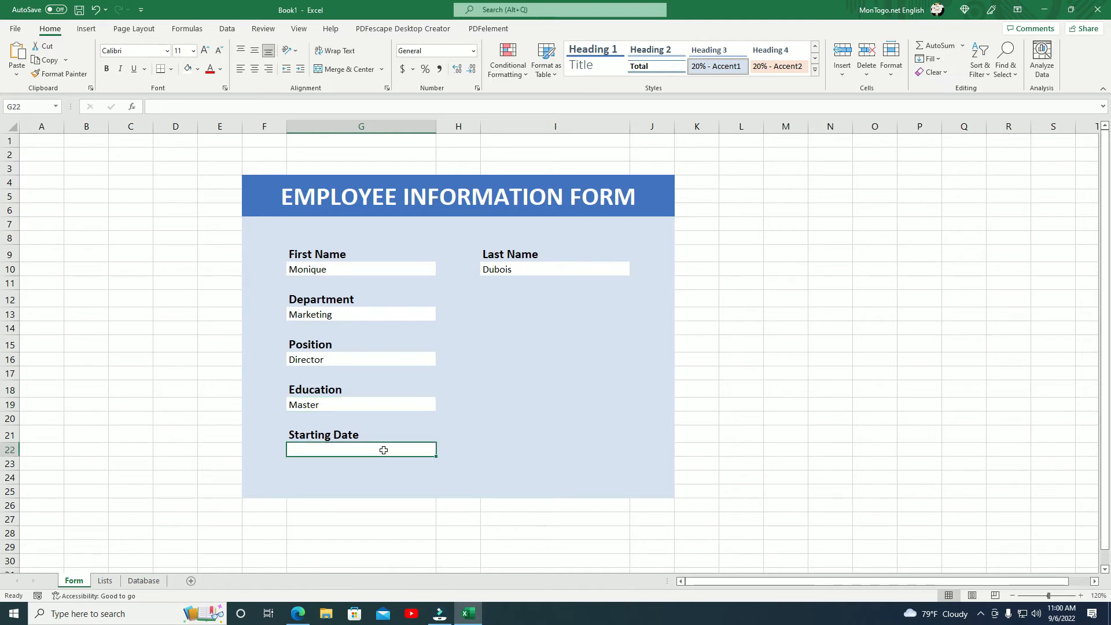
pyautogui.click(384, 450)
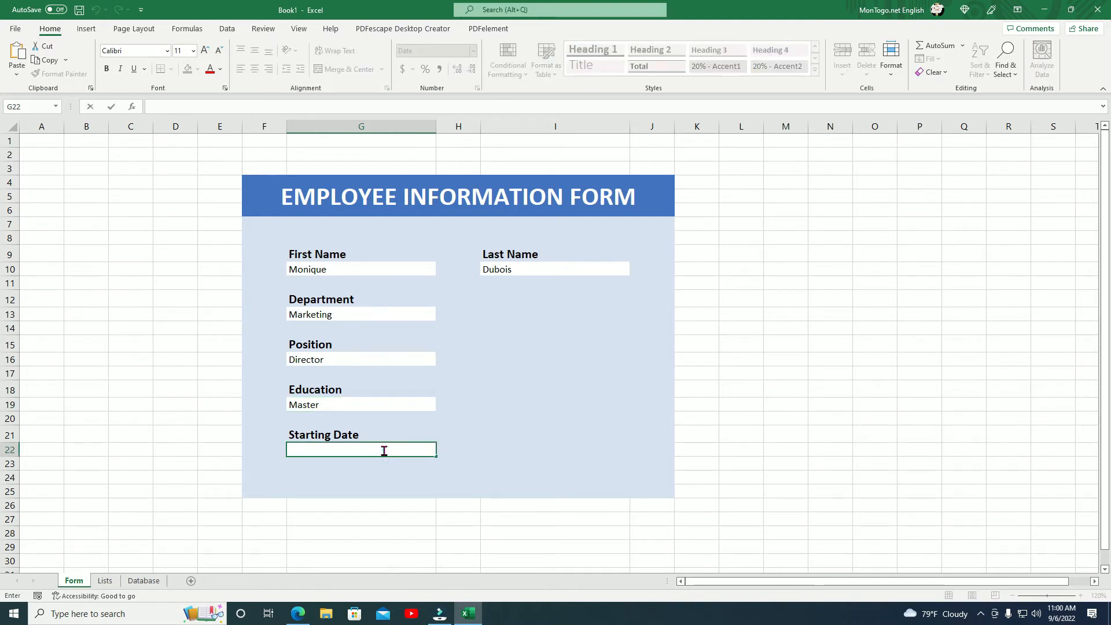
pyautogui.write('2/17/2015')
pyautogui.press('Return')
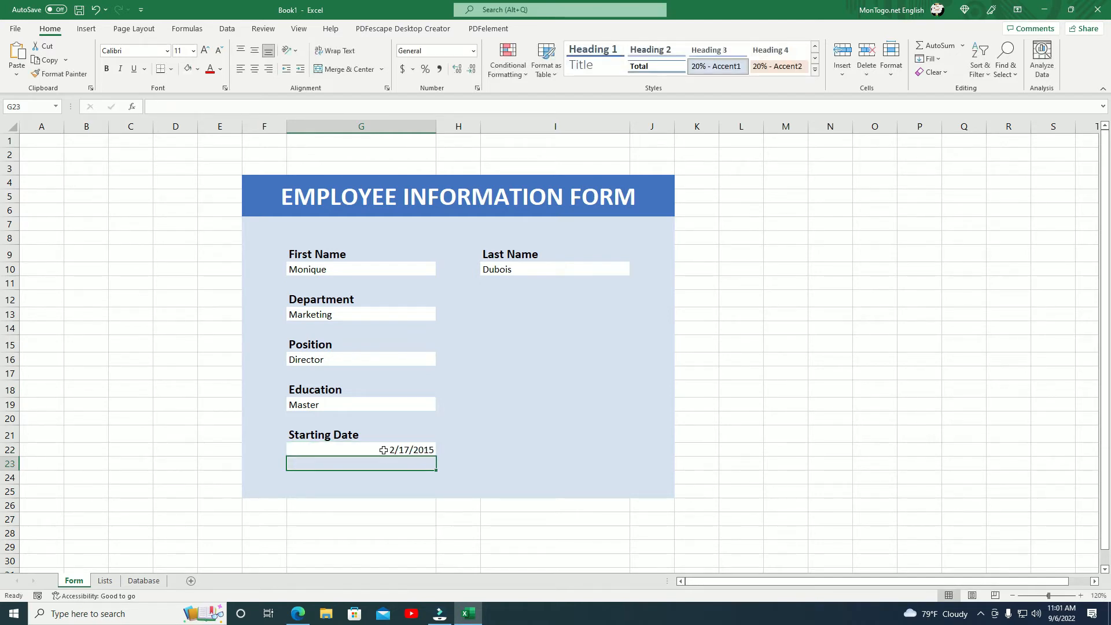
pyautogui.click(496, 445)
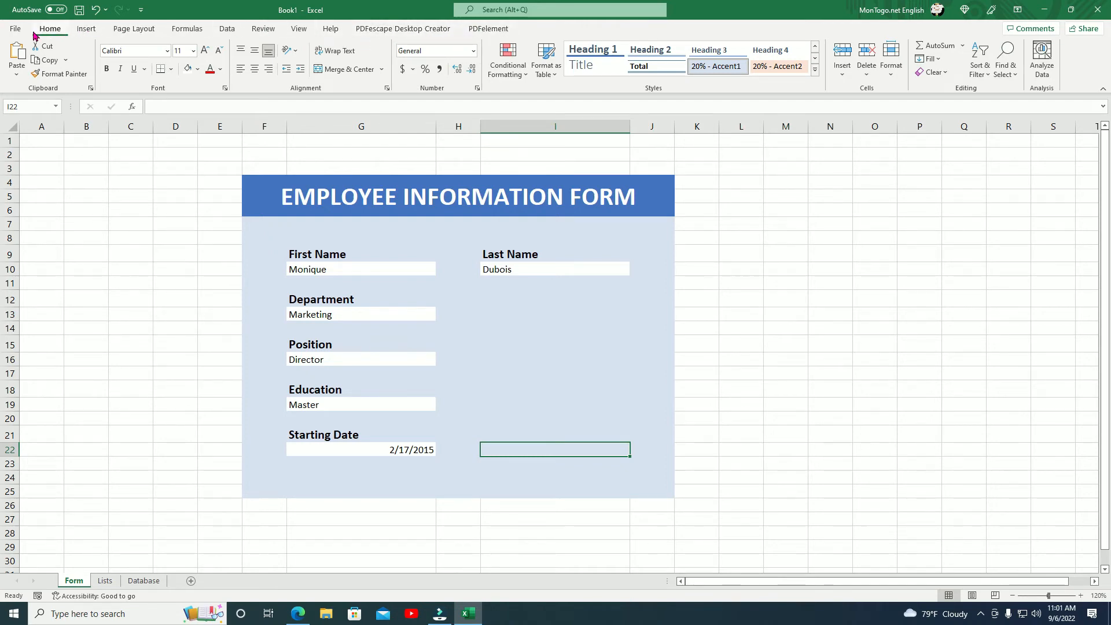
# Enable the Developer tab in the Excel ribbon customization options.
pyautogui.click(14, 29)
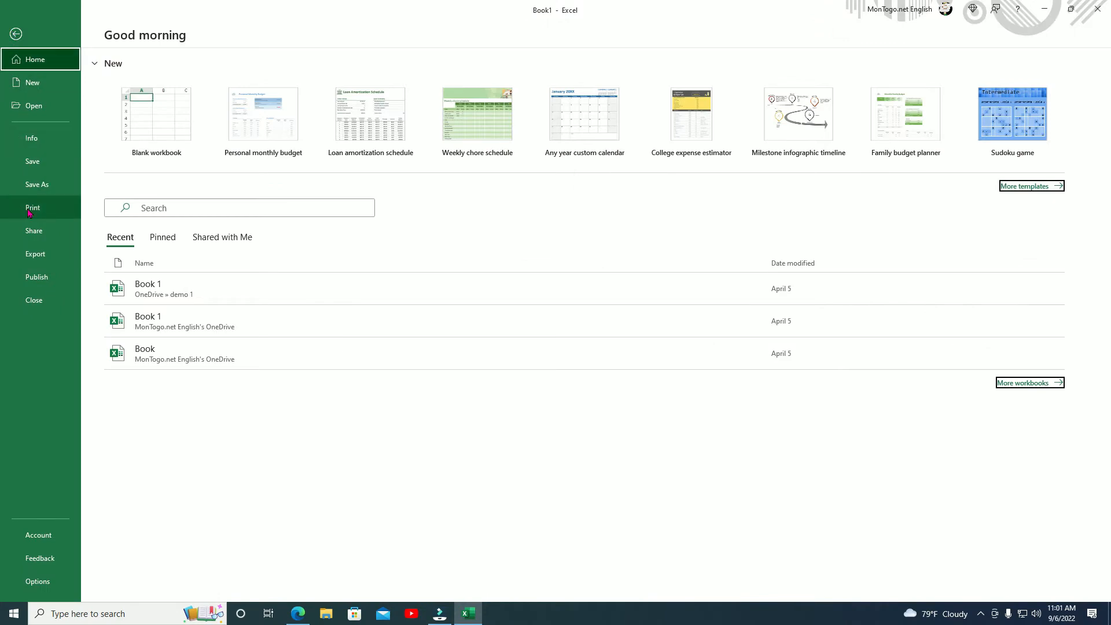
pyautogui.click(55, 587)
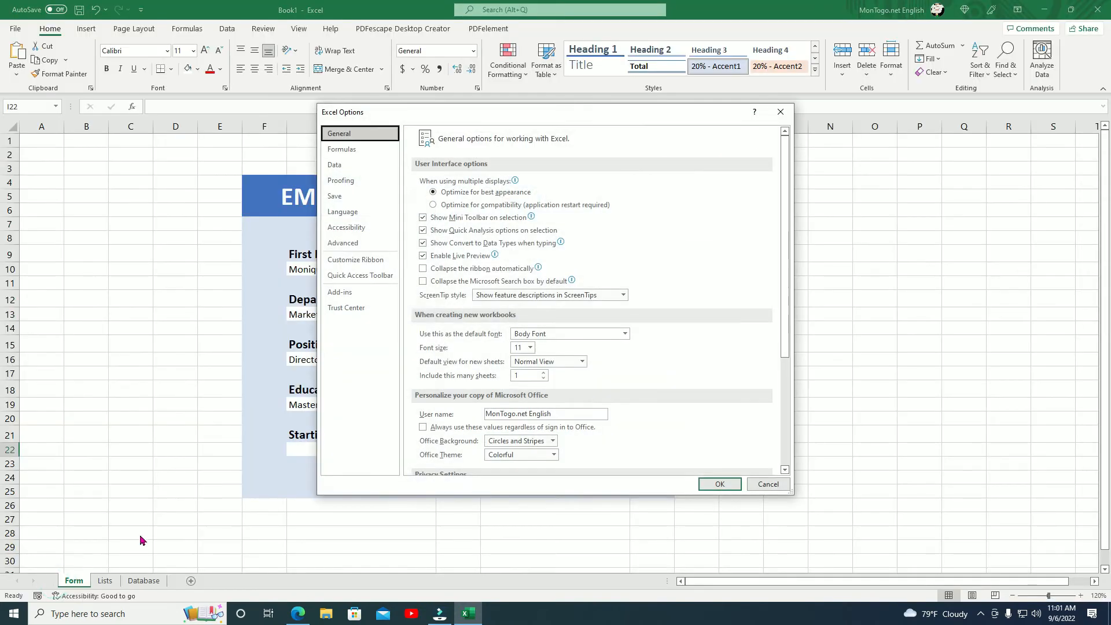
pyautogui.click(358, 263)
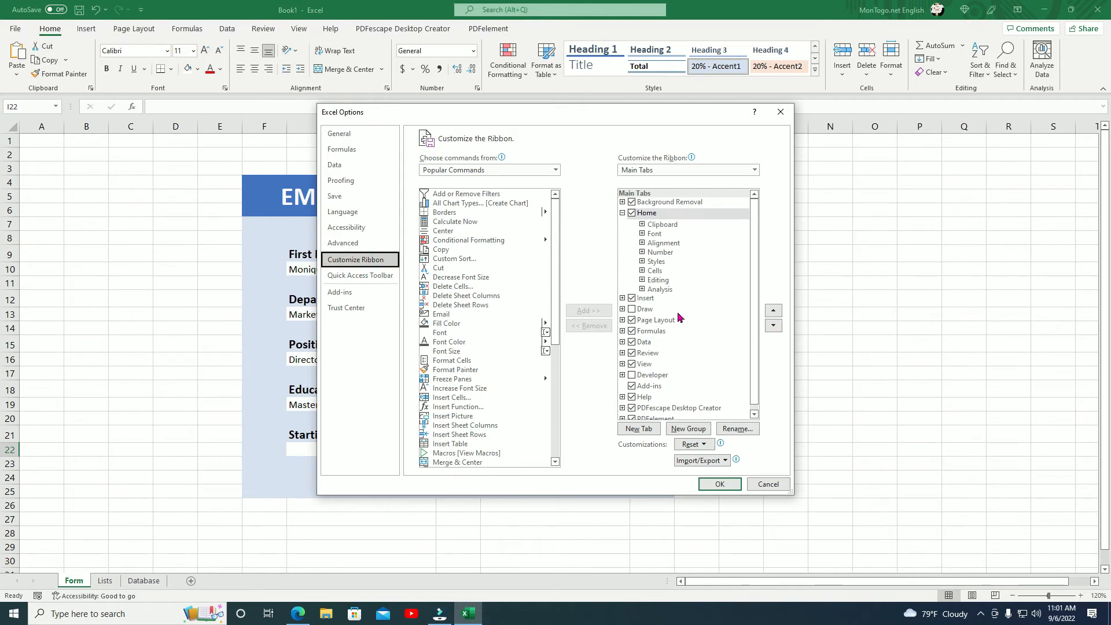
pyautogui.scroll(-1, 673, 296)
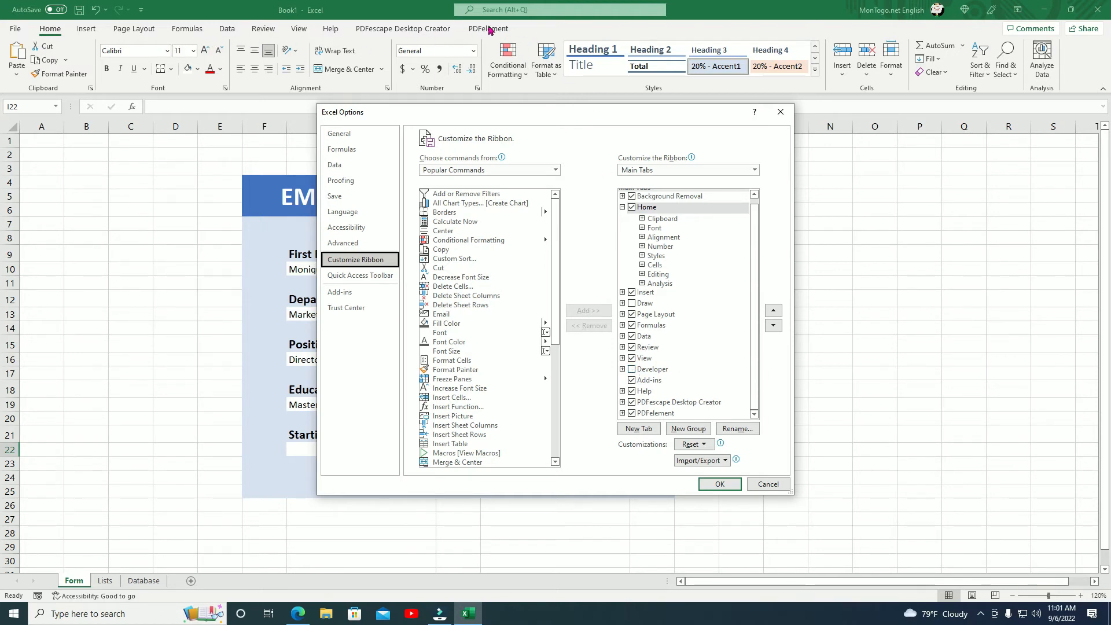
pyautogui.click(631, 370)
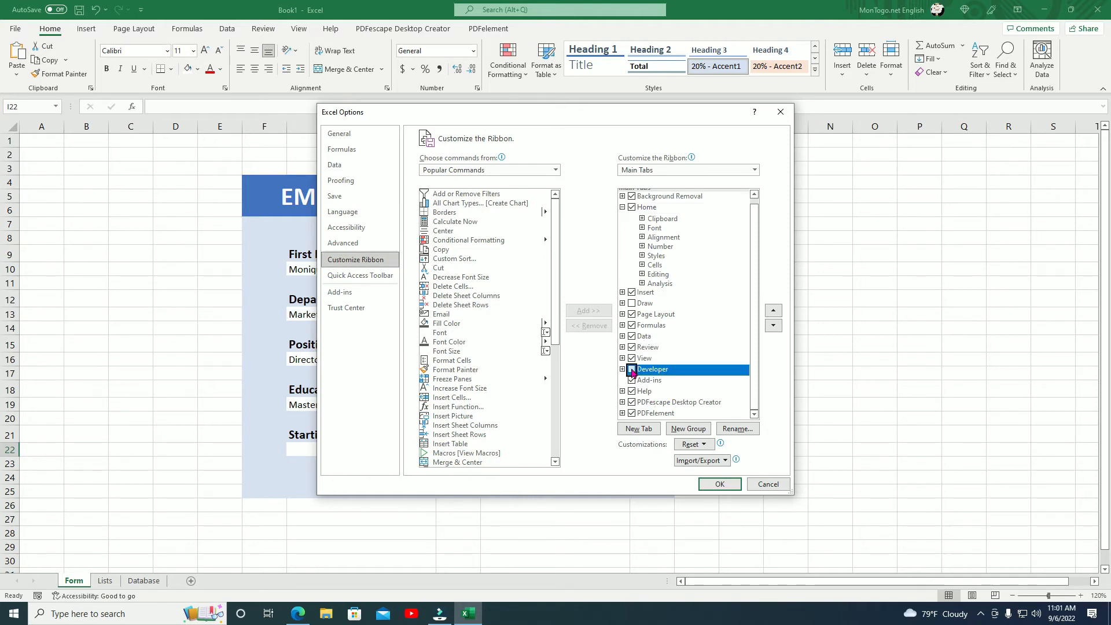
pyautogui.click(718, 484)
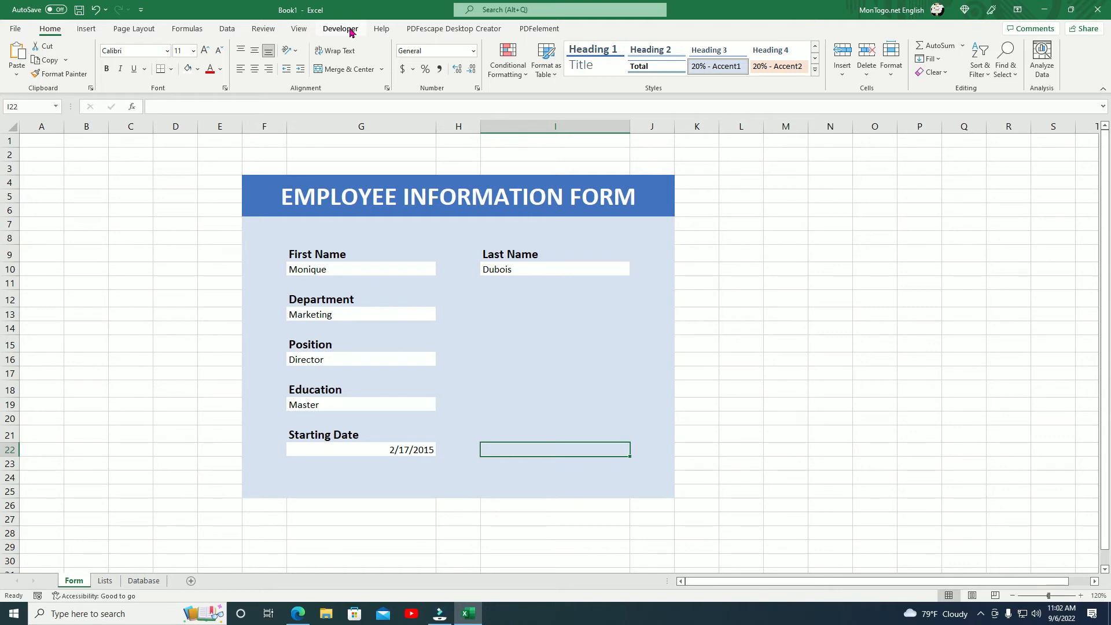
# Start recording a macro named employee, stored in this workbook.
pyautogui.click(340, 29)
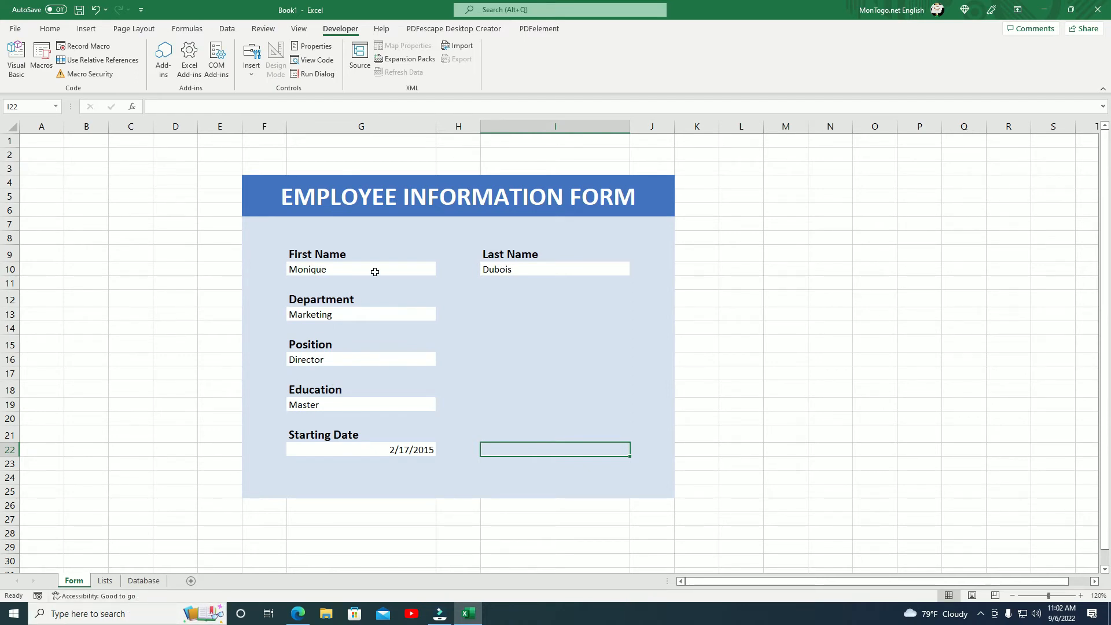
pyautogui.click(104, 53)
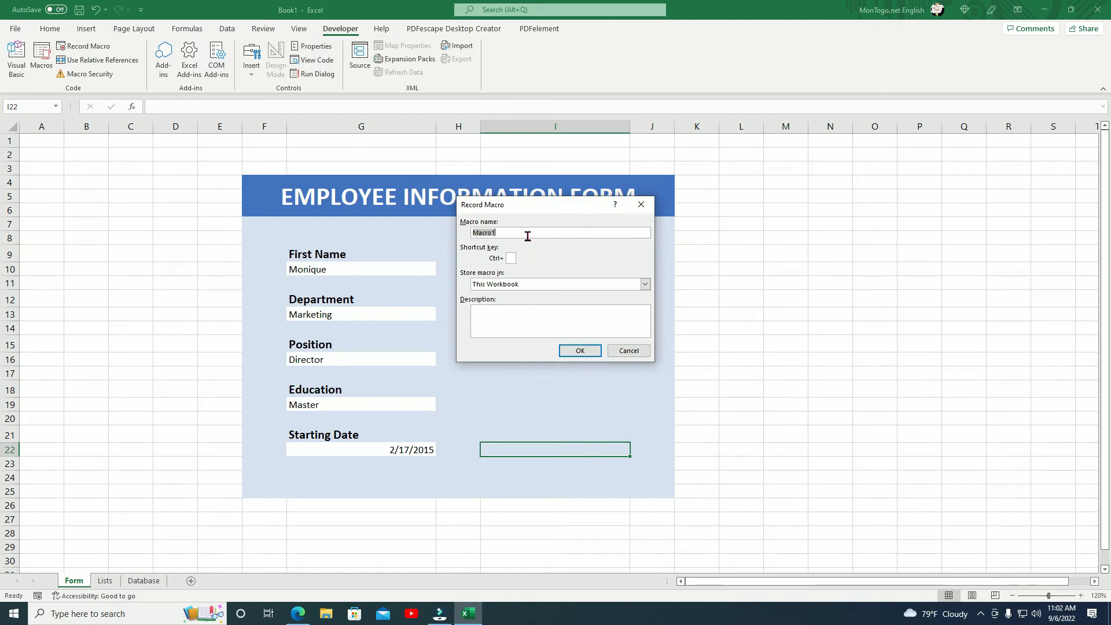
pyautogui.moveTo(546, 201); pyautogui.dragTo(625, 226)
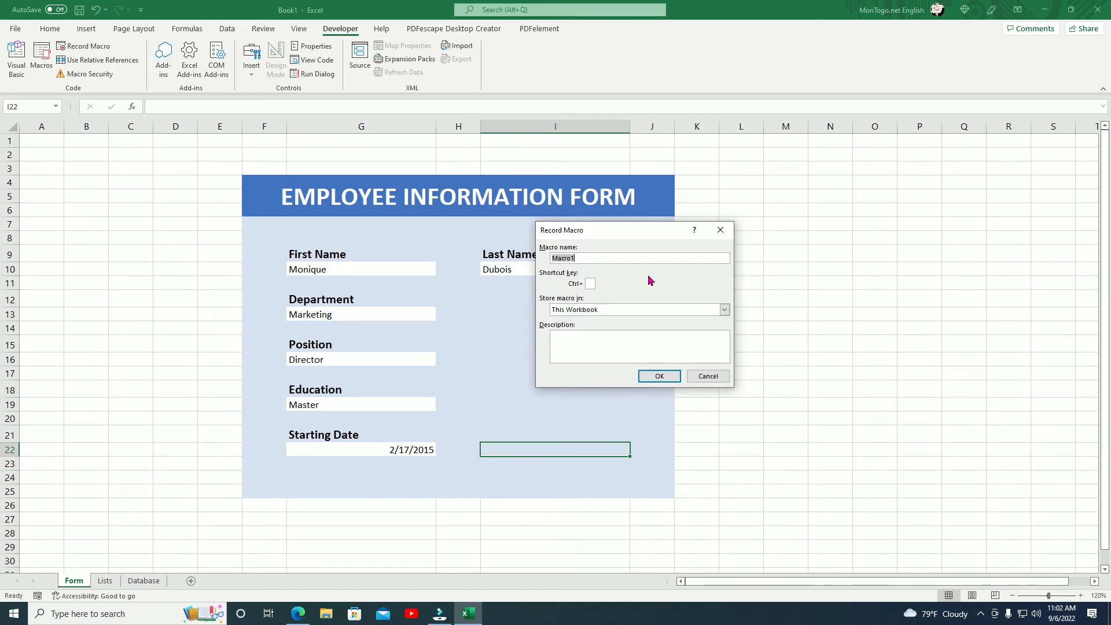
pyautogui.write('employee')
pyautogui.click(659, 377)
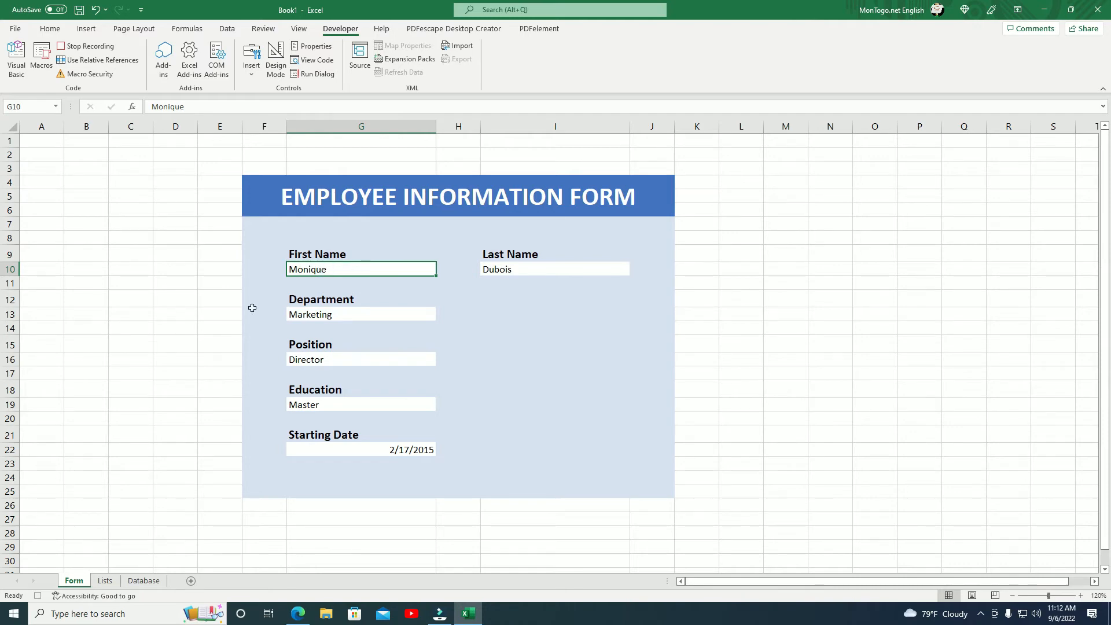
# Insert a new row above the existing record in row 2 of the Database sheet and select cell A2.
pyautogui.click(139, 585)
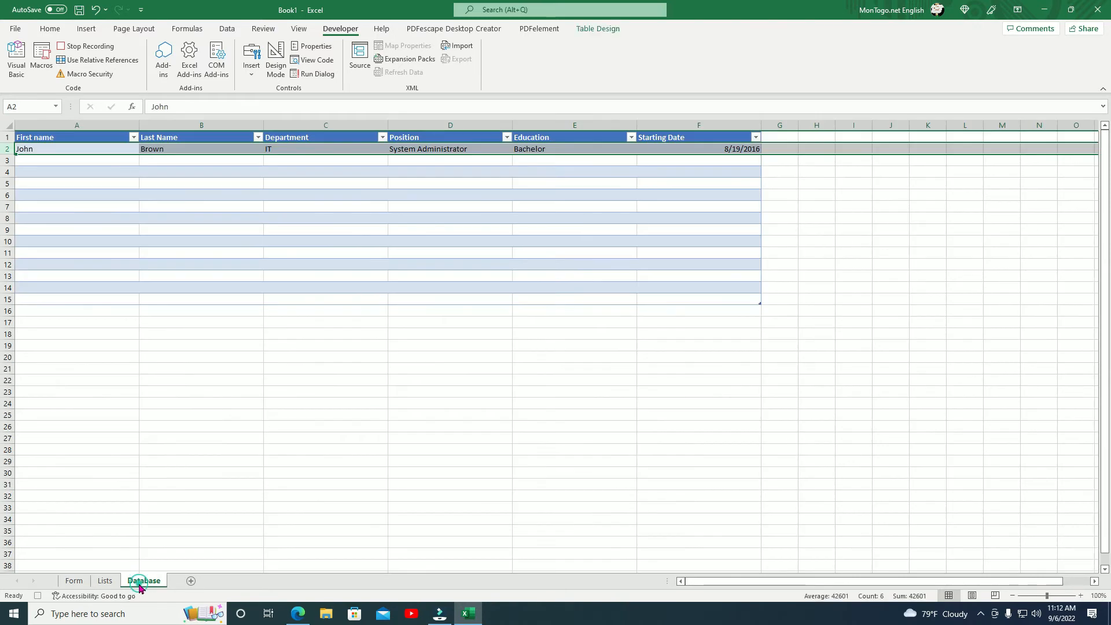
pyautogui.rightClick(12, 149)
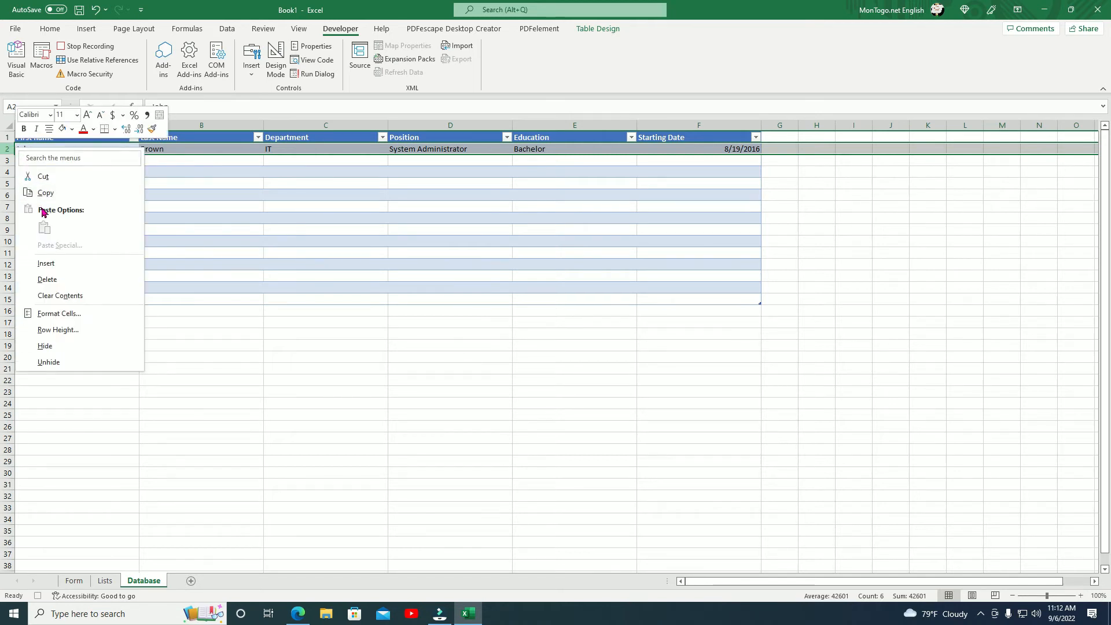
pyautogui.click(45, 264)
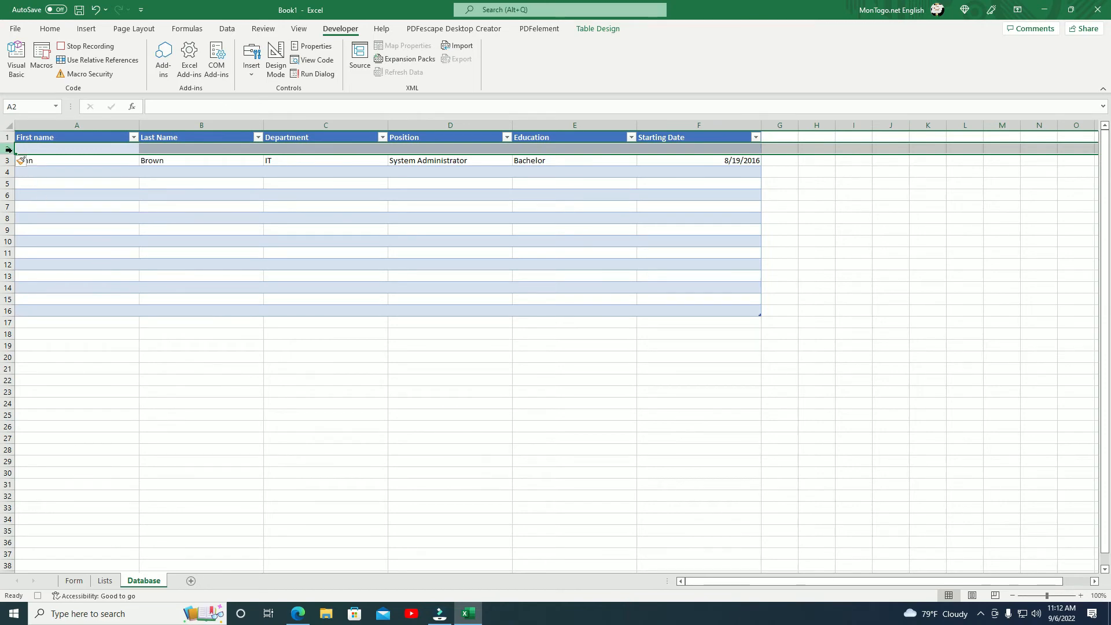
pyautogui.click(30, 148)
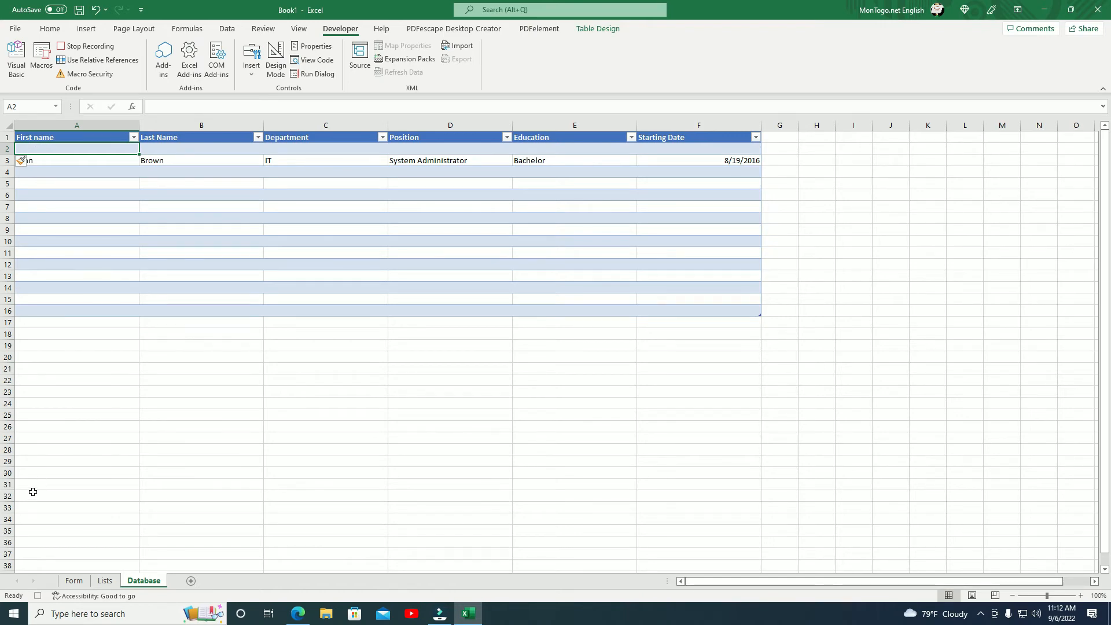
# Copy the first name from G10 on the Form sheet and paste it as values into A2 of the Database sheet.
pyautogui.click(74, 580)
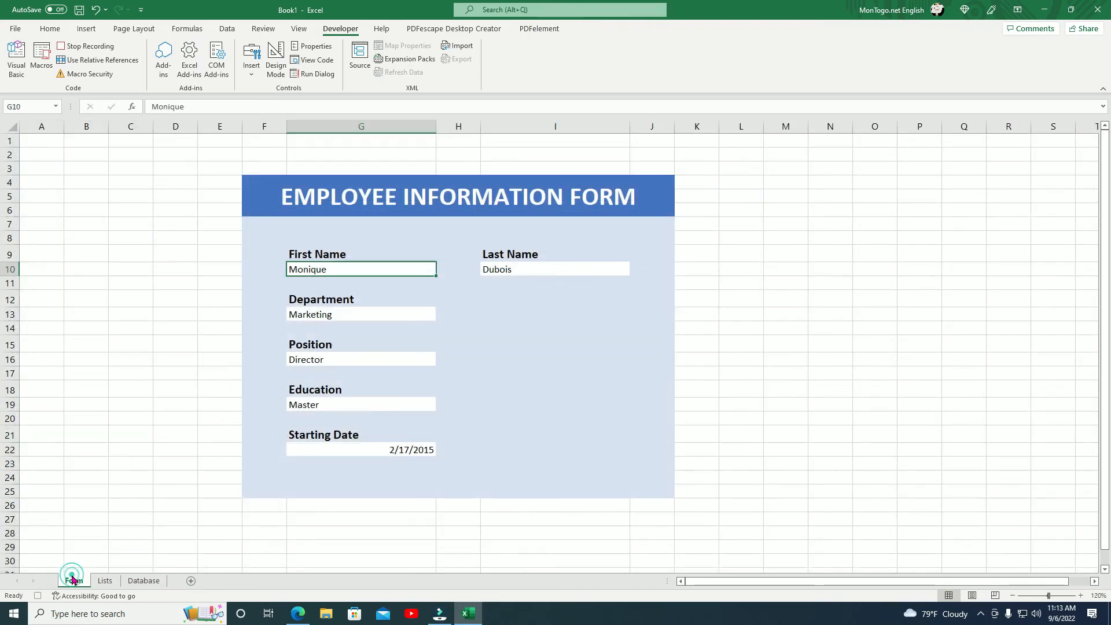
pyautogui.rightClick(347, 271)
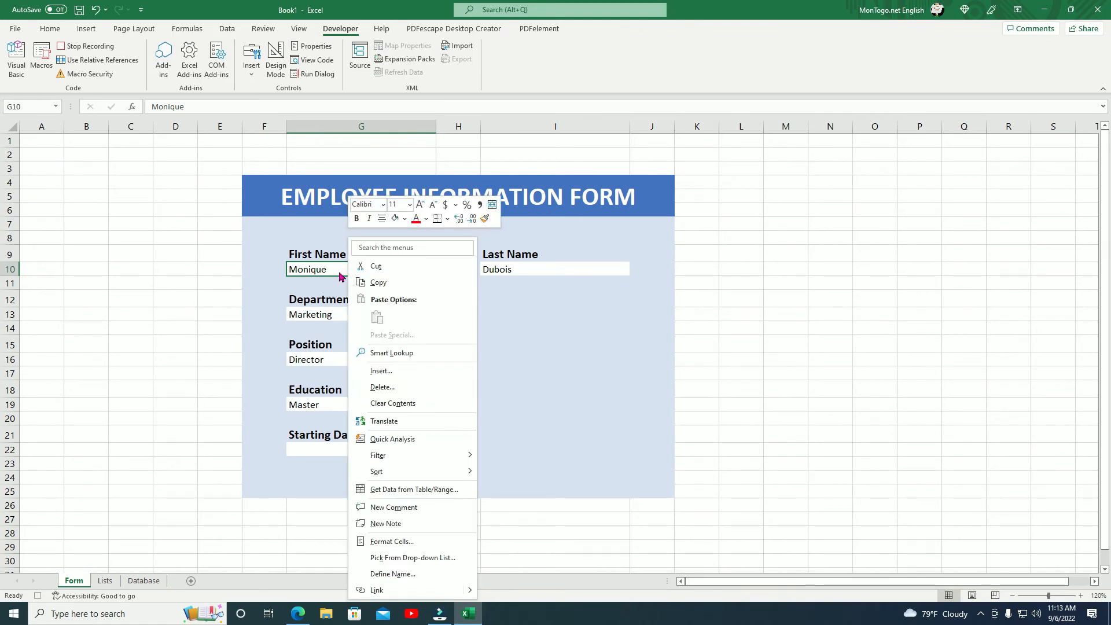
pyautogui.click(377, 282)
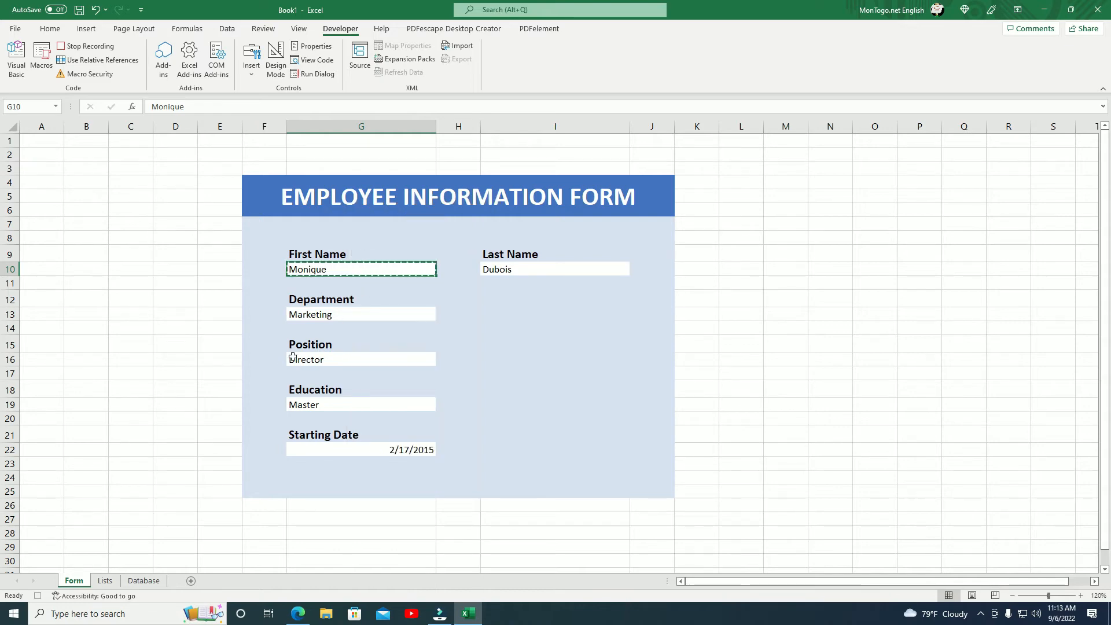
pyautogui.click(144, 581)
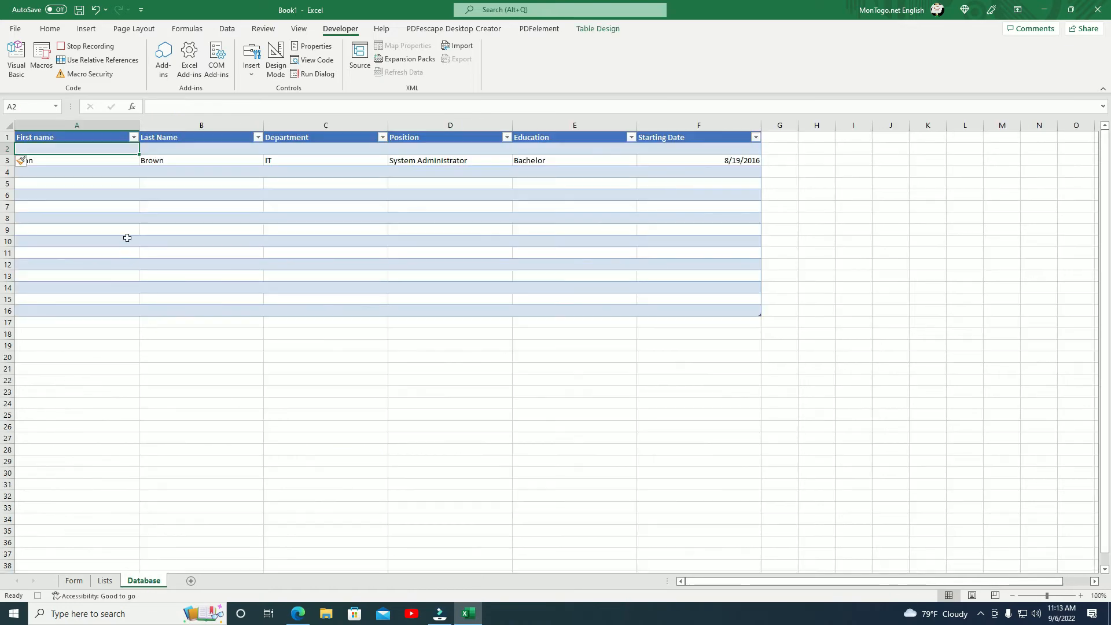
pyautogui.rightClick(84, 151)
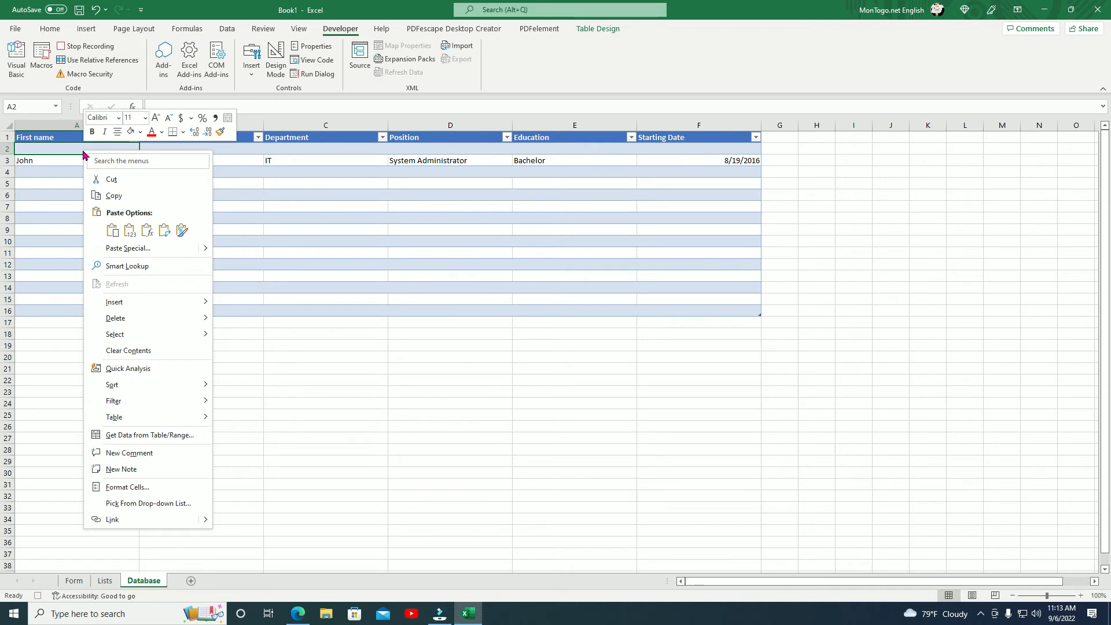
pyautogui.click(129, 232)
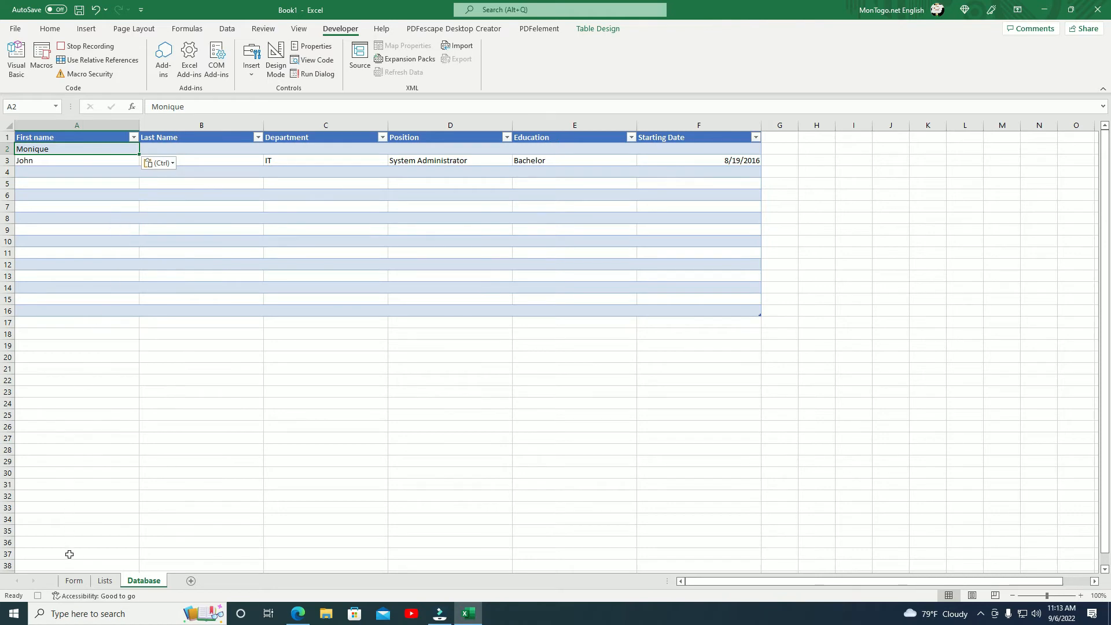
# Copy the last name from I10 on the Form sheet and paste it as values into B2 of the Database sheet.
pyautogui.click(74, 581)
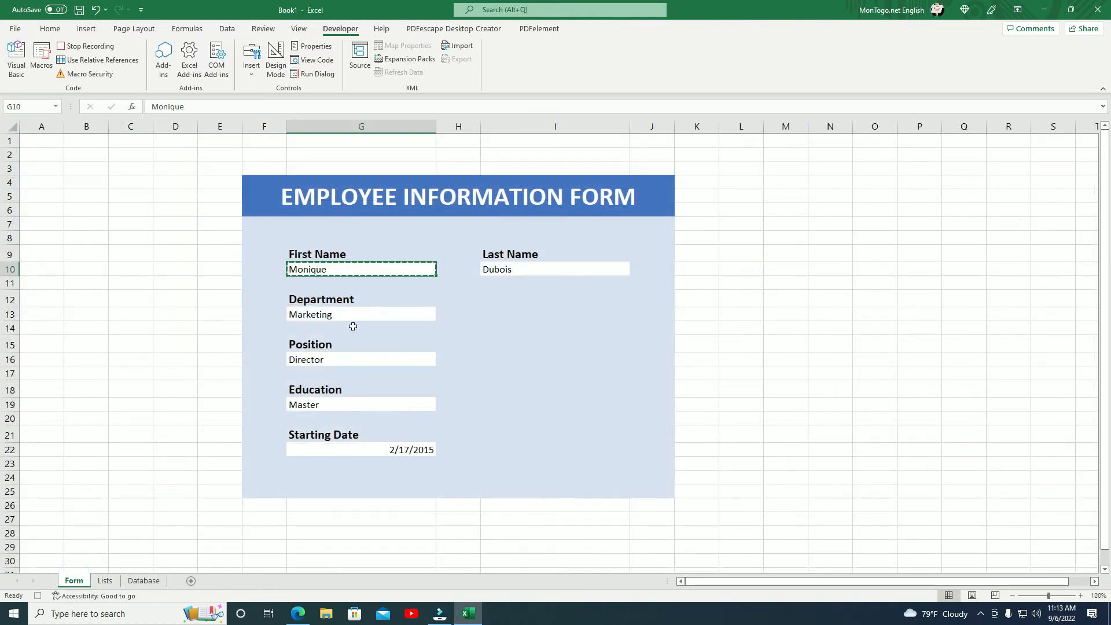
pyautogui.rightClick(493, 271)
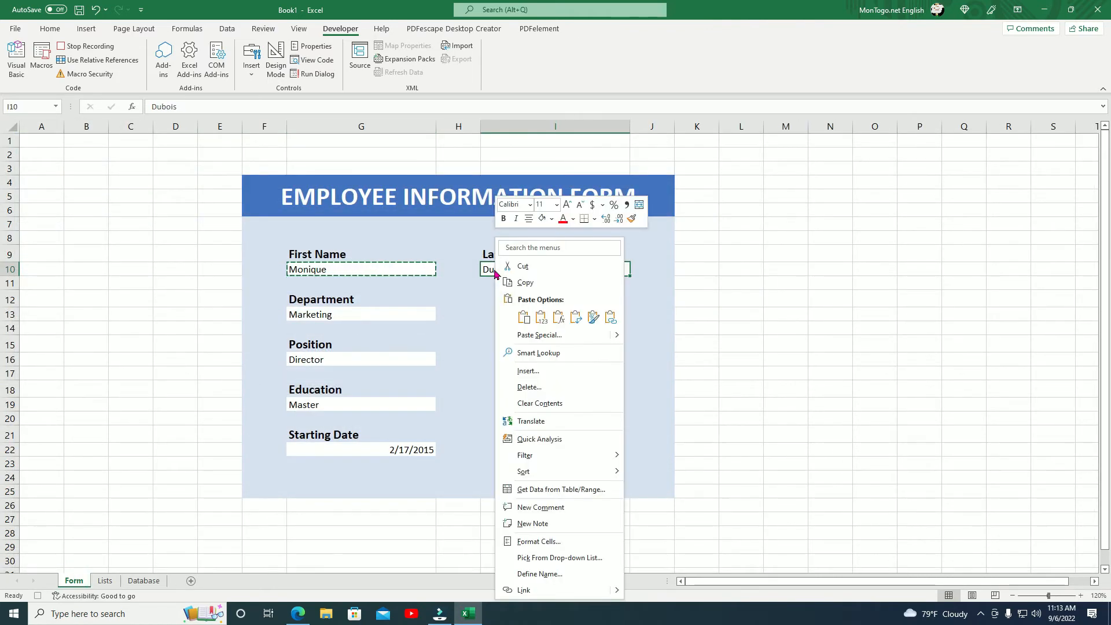
pyautogui.click(543, 283)
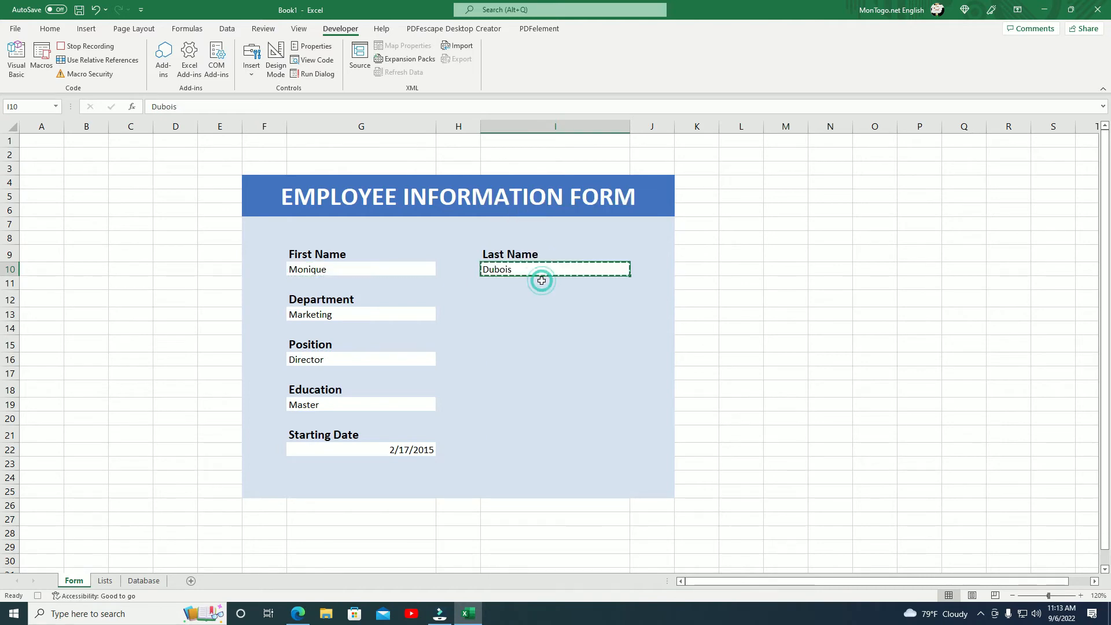
pyautogui.click(153, 581)
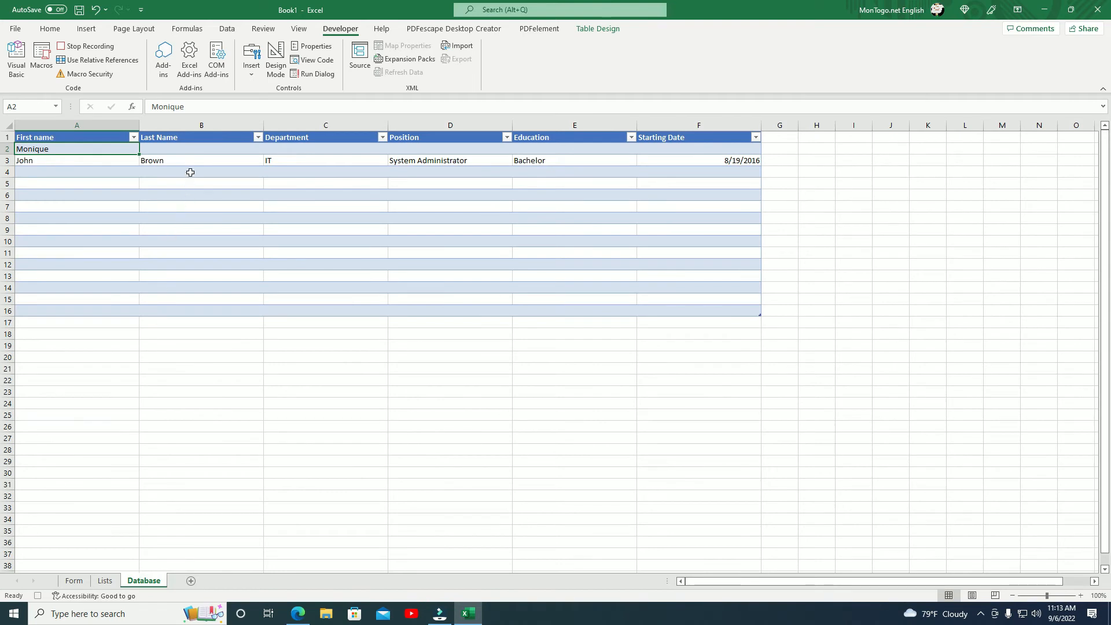
pyautogui.rightClick(203, 149)
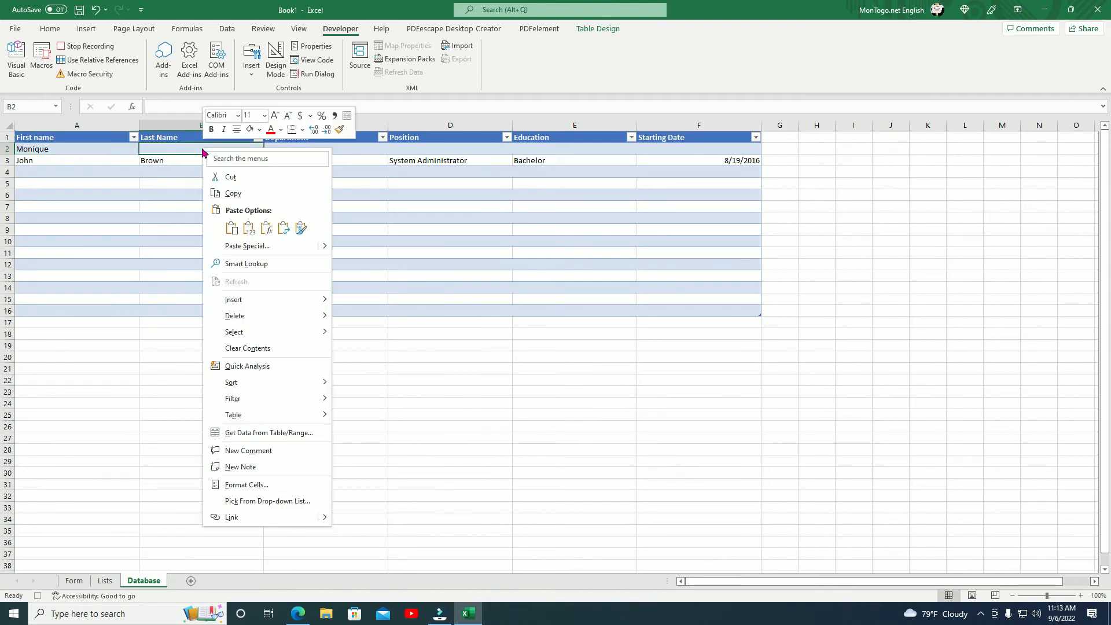
pyautogui.click(249, 230)
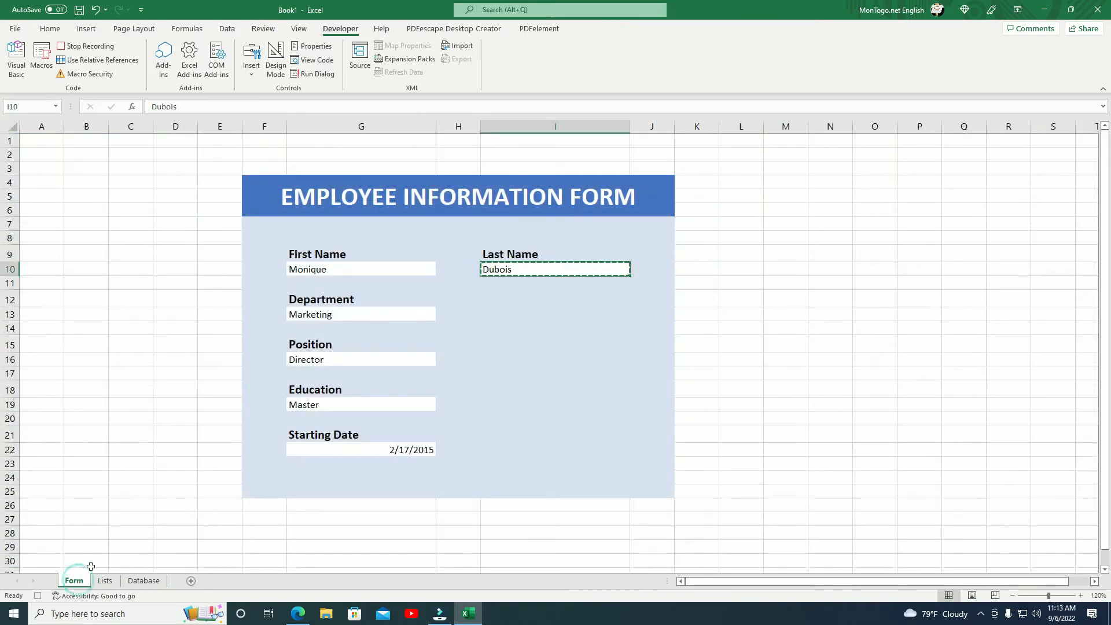
# Copy the department from G13 on the Form sheet and paste it as values into C2 of the Database sheet.
pyautogui.rightClick(311, 313)
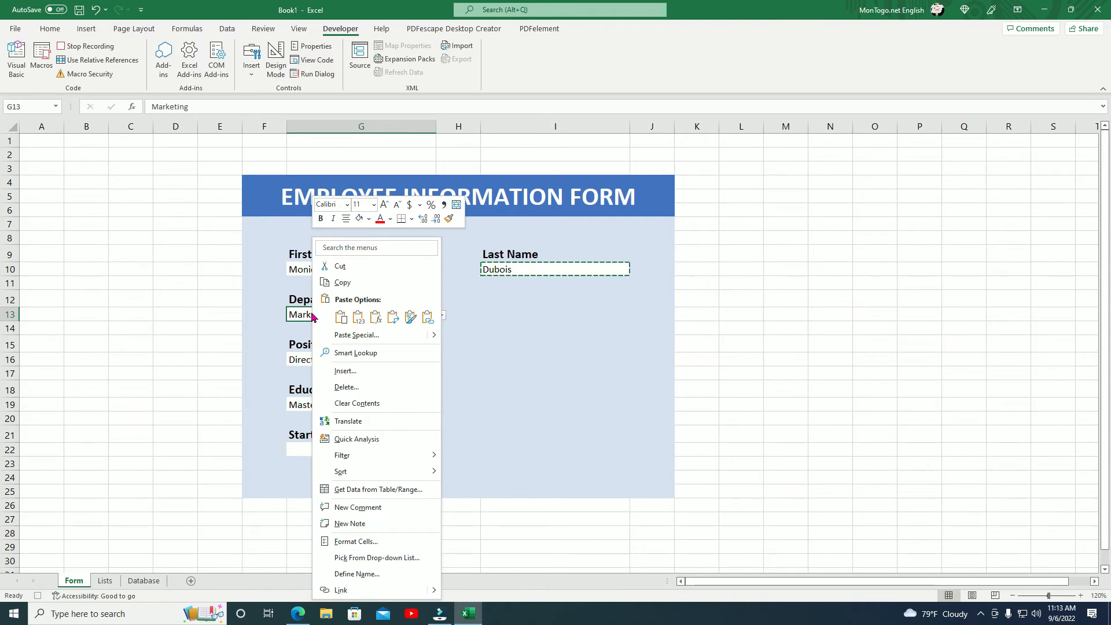
pyautogui.click(347, 282)
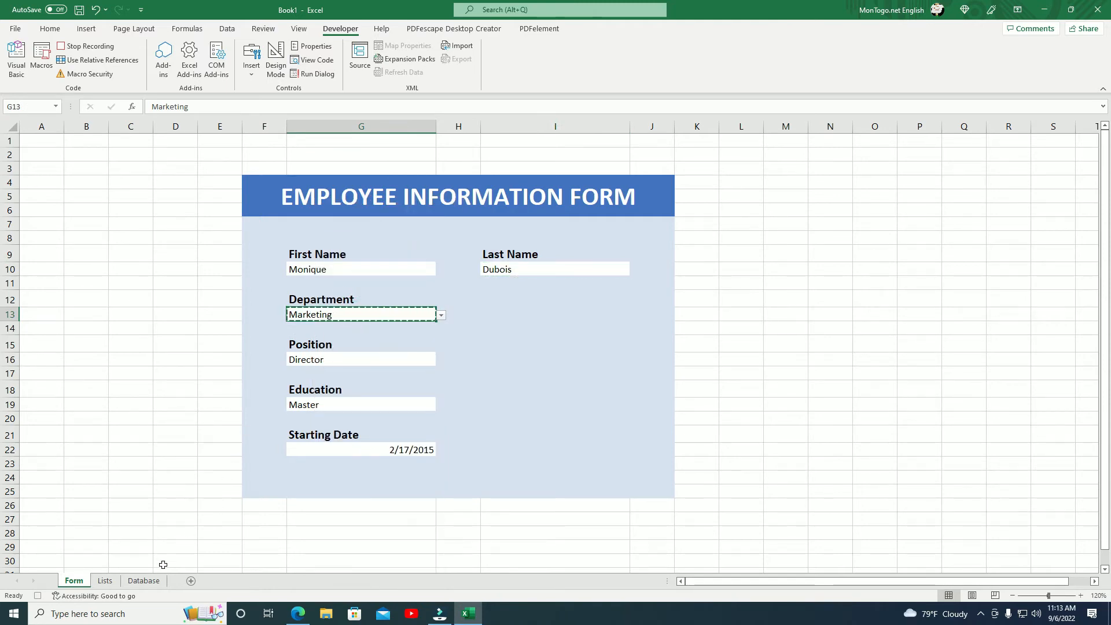
pyautogui.click(155, 586)
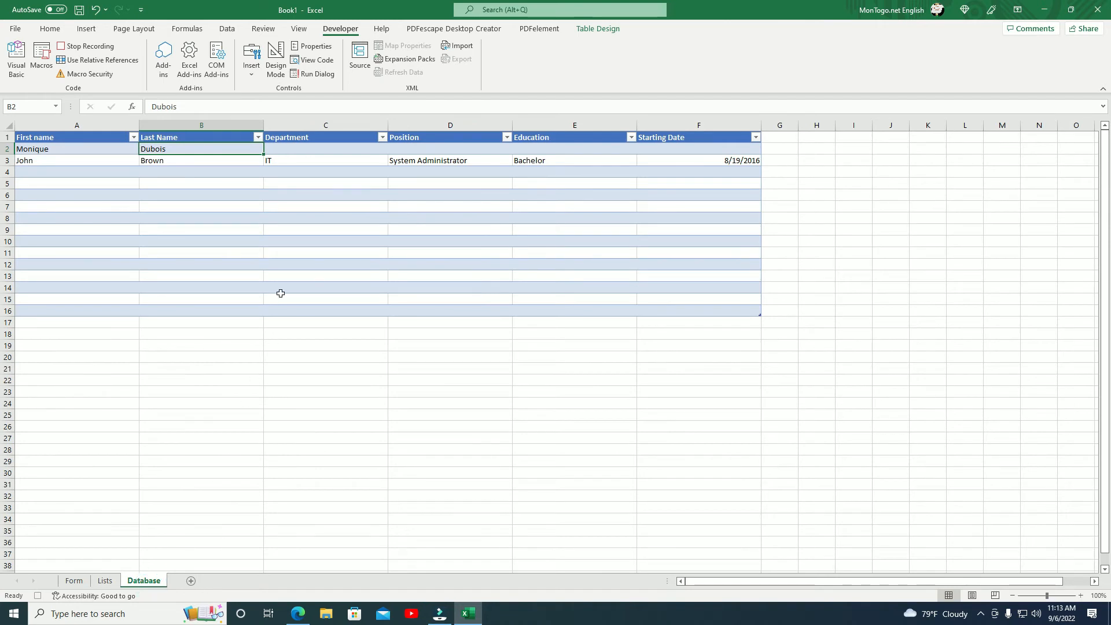
pyautogui.rightClick(309, 150)
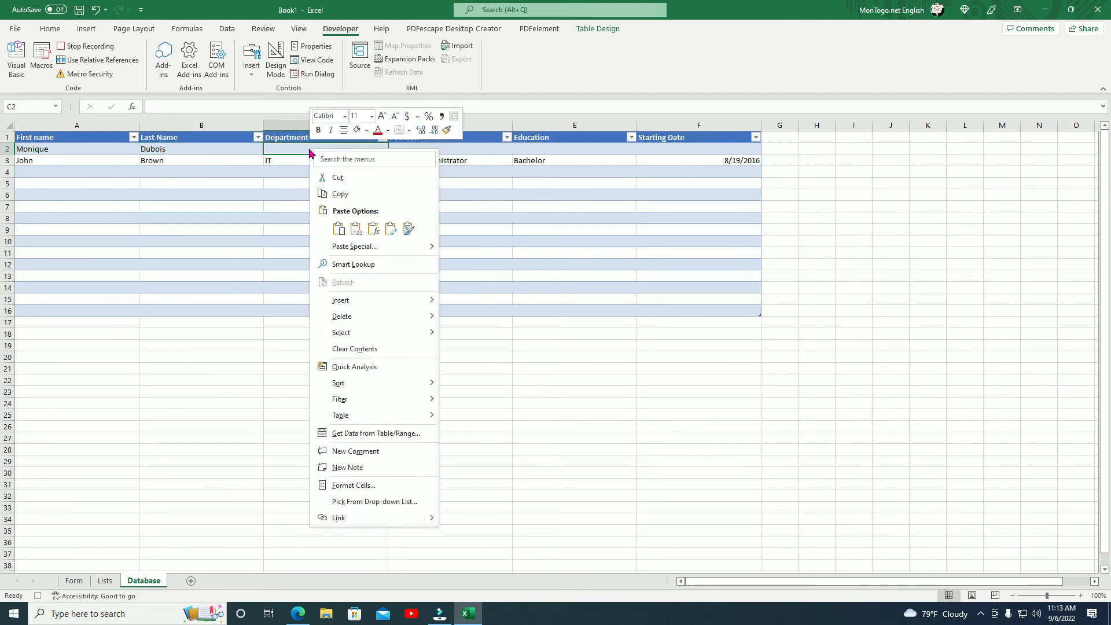
pyautogui.click(356, 229)
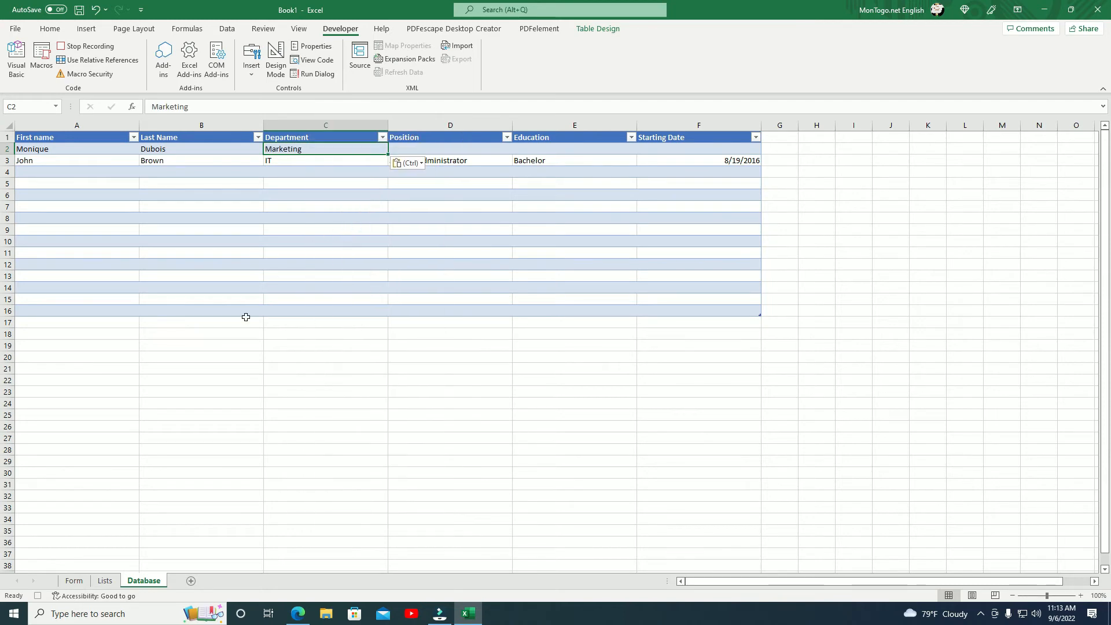
# Copy the position from G16 on the Form sheet and paste it as values into D2 of the Database sheet.
pyautogui.click(81, 583)
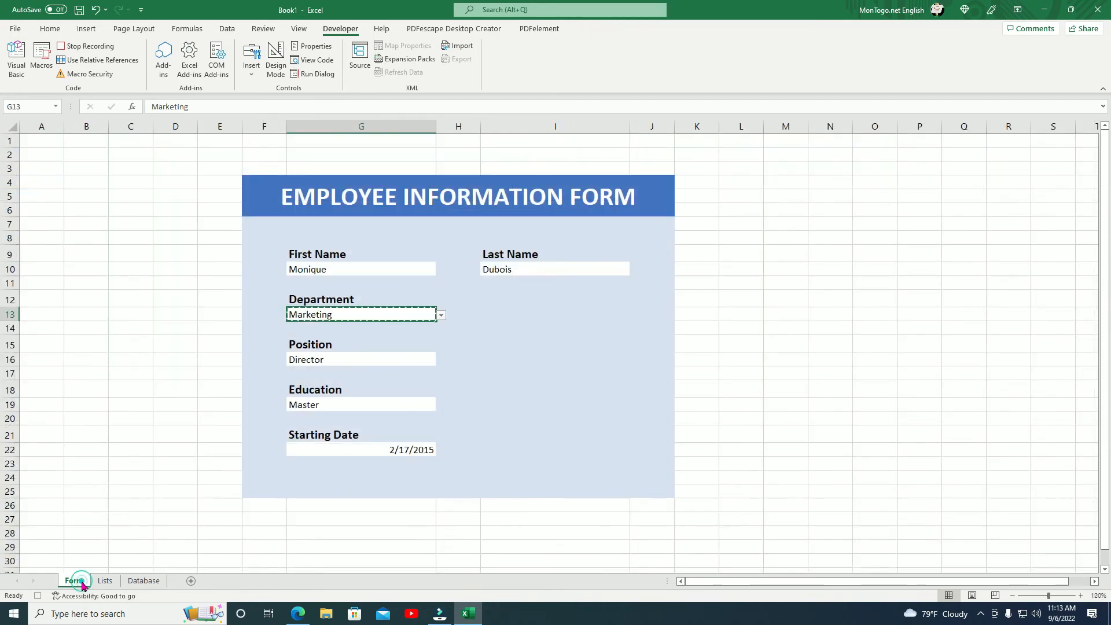
pyautogui.rightClick(322, 365)
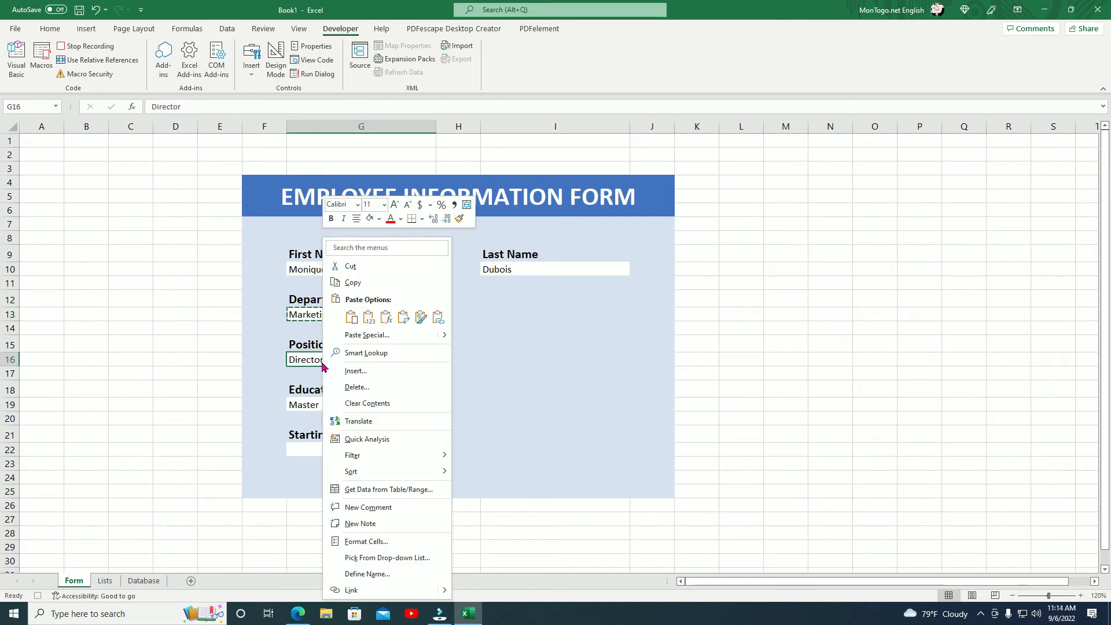
pyautogui.click(356, 283)
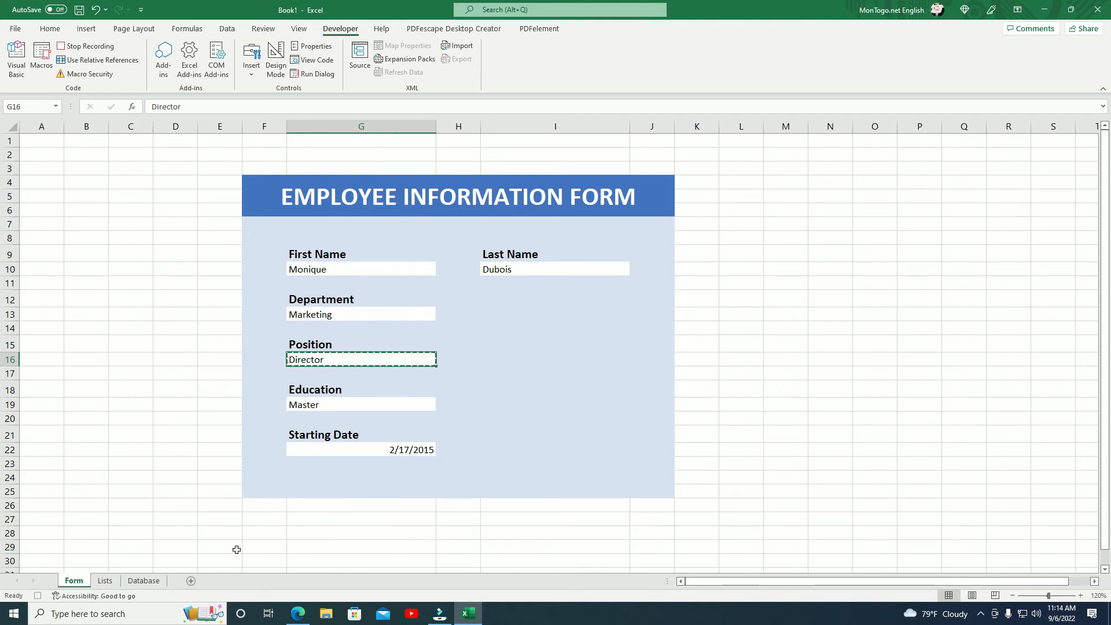
pyautogui.click(159, 582)
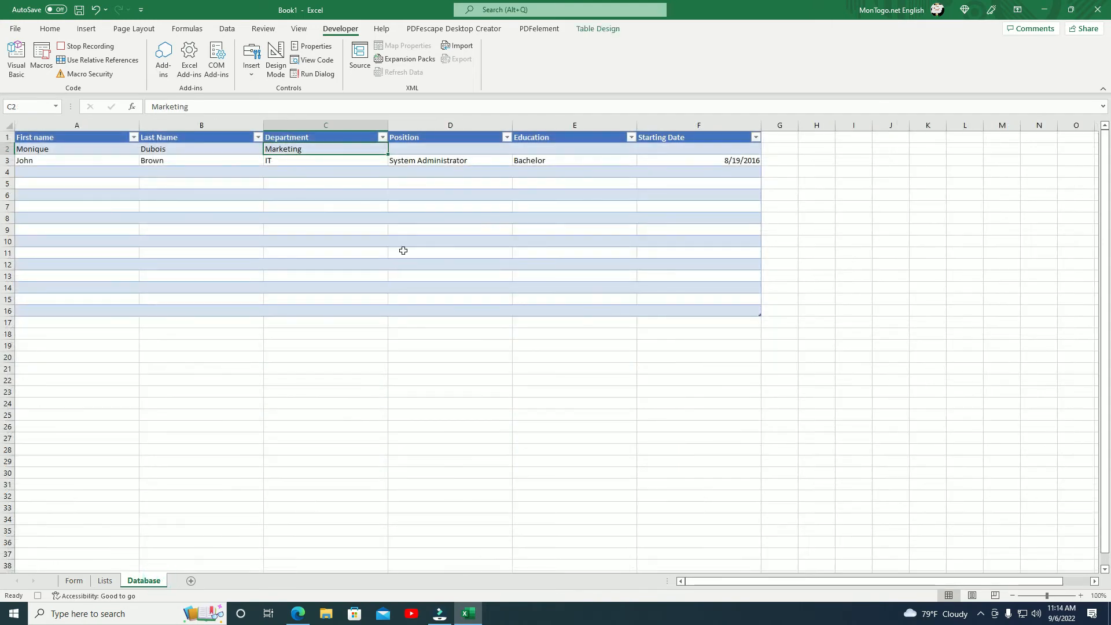
pyautogui.rightClick(455, 149)
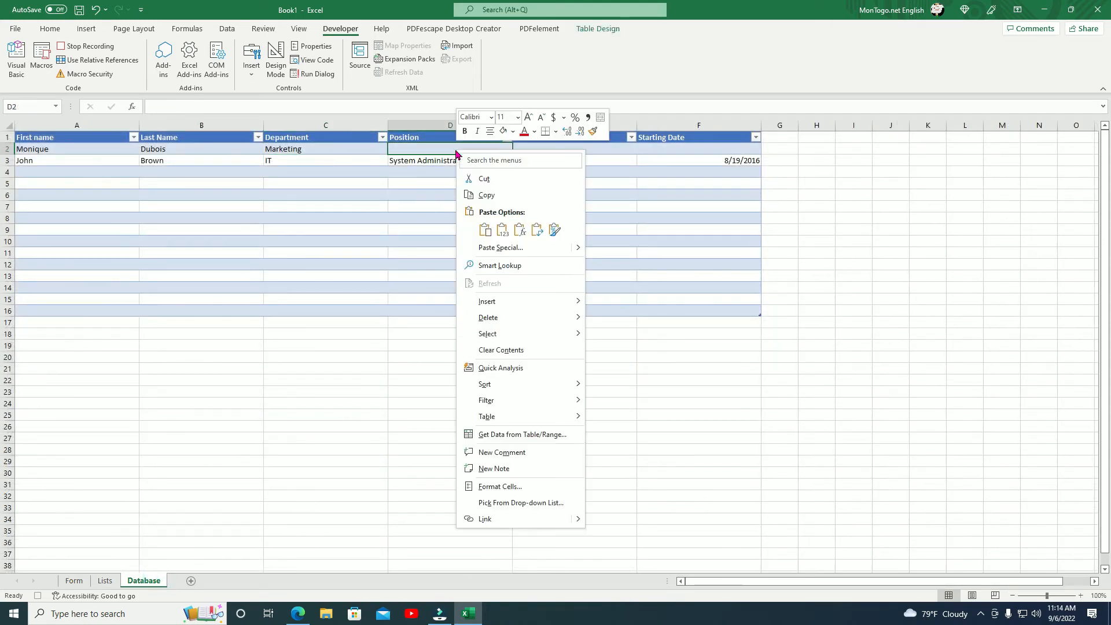
pyautogui.click(499, 231)
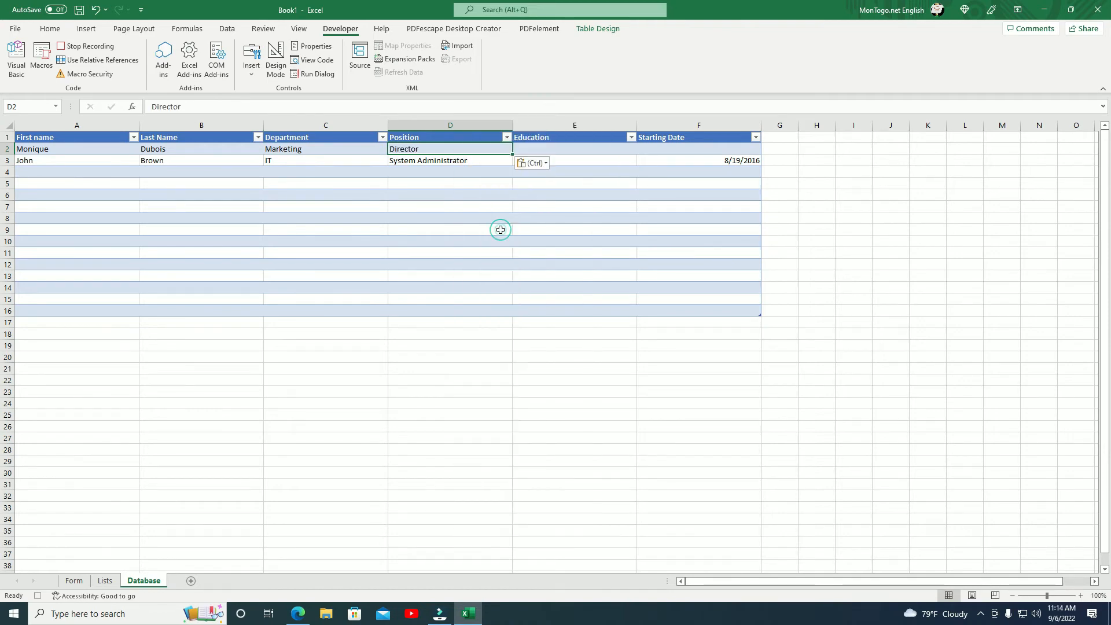
# Copy the education from G19 on the Form sheet and paste it as values into E2 of the Database sheet.
pyautogui.click(74, 581)
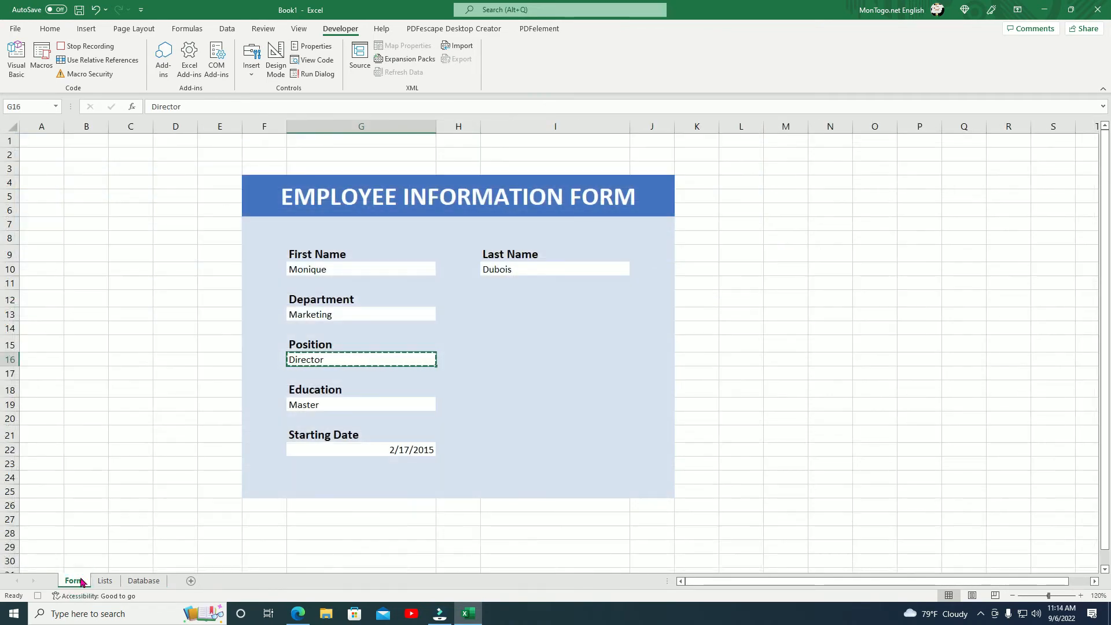
pyautogui.rightClick(308, 406)
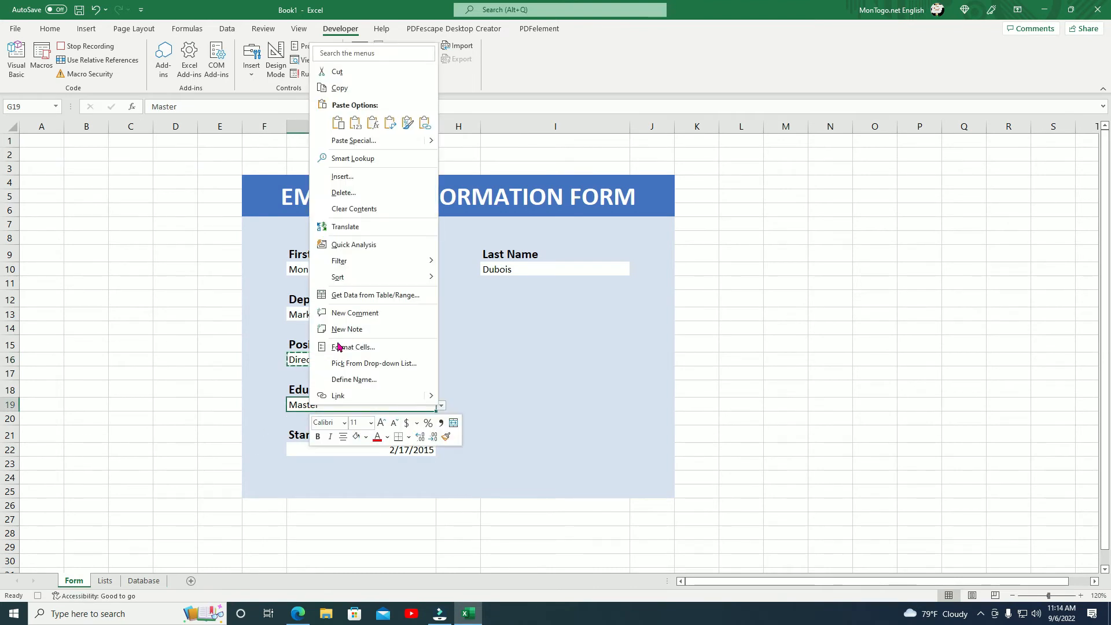
pyautogui.click(358, 88)
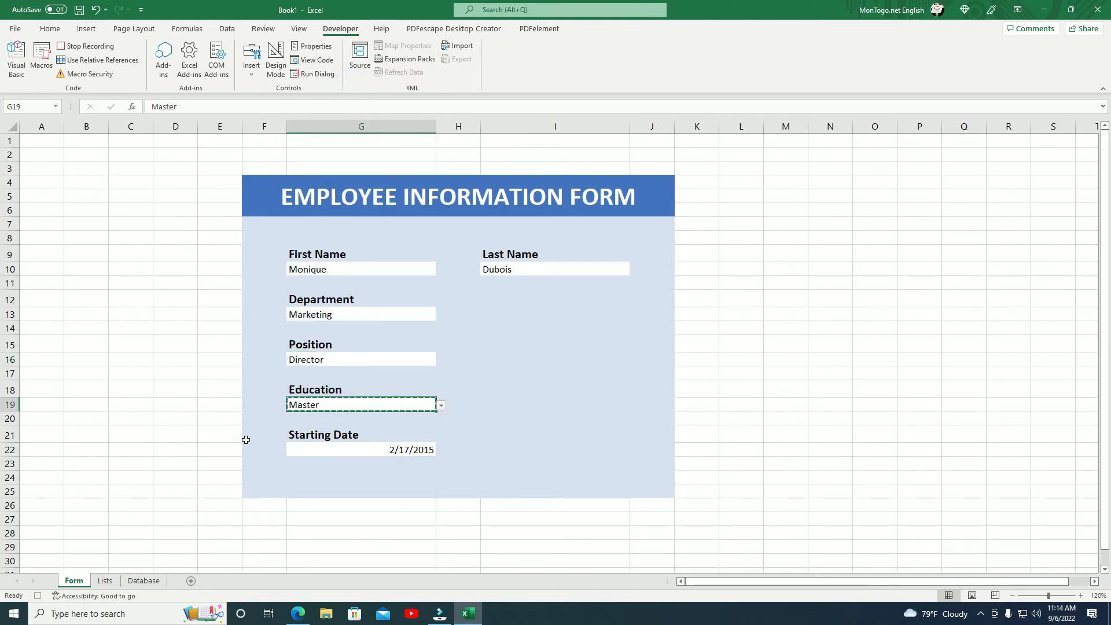
pyautogui.click(149, 581)
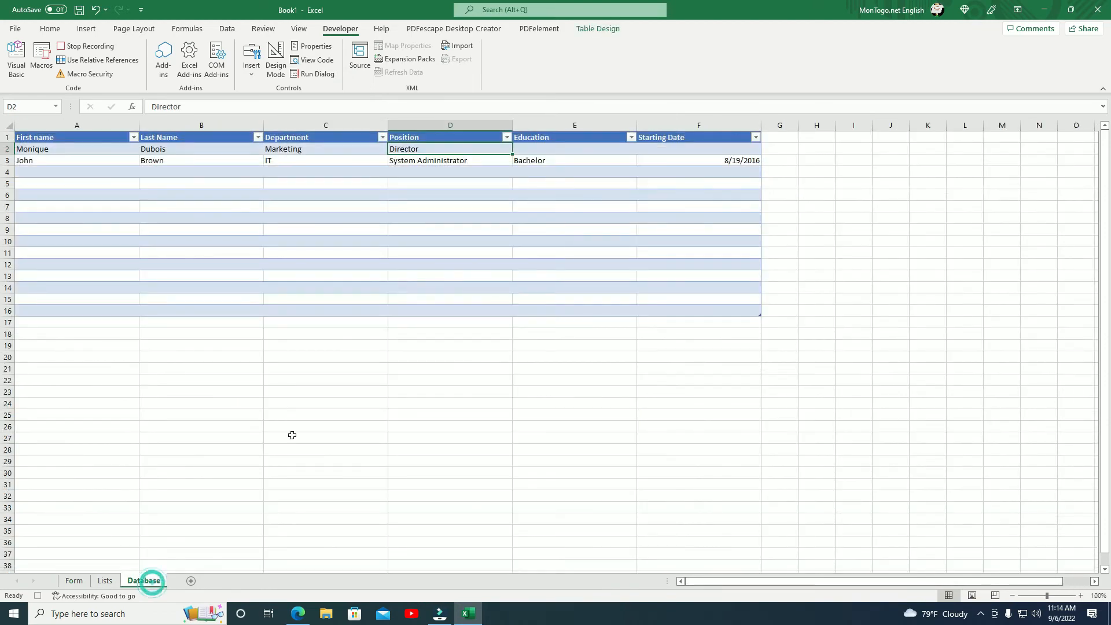
pyautogui.rightClick(547, 150)
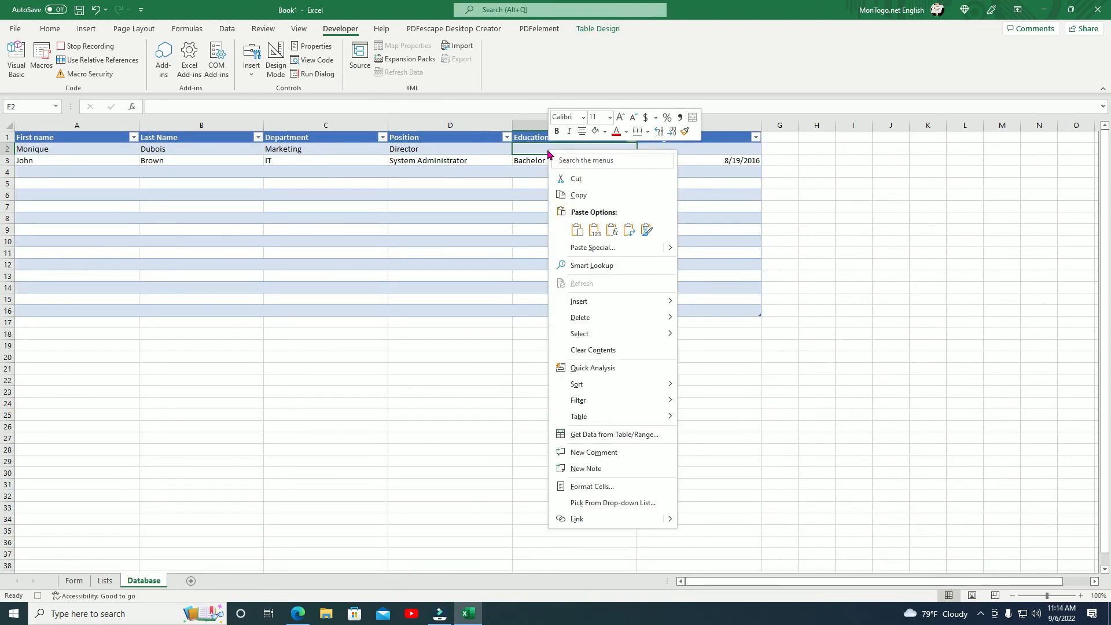
pyautogui.click(595, 231)
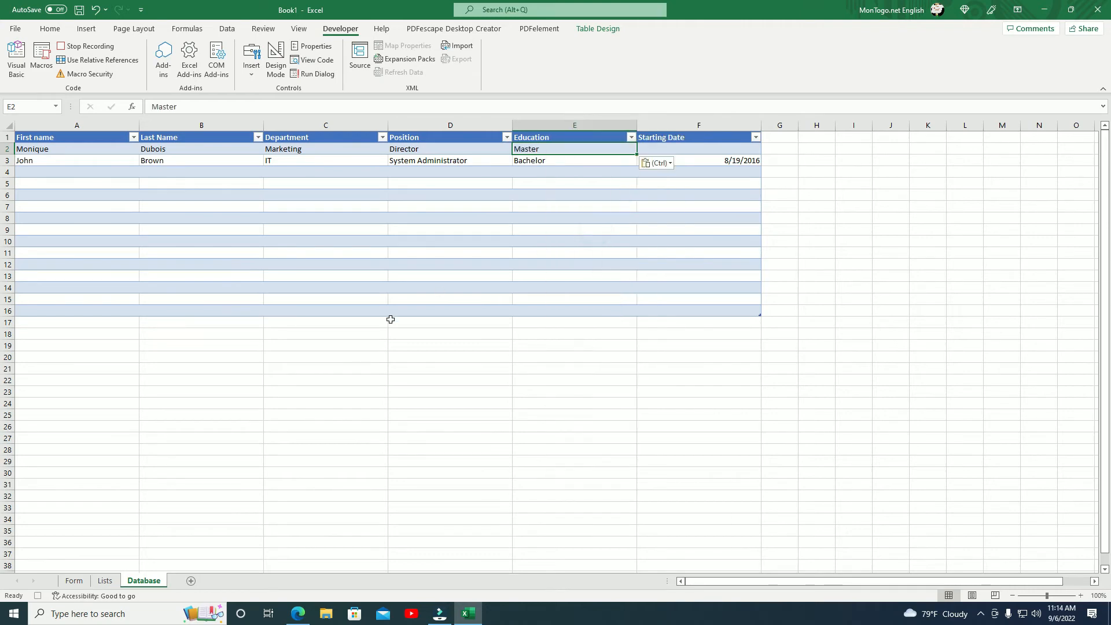
# Copy the starting date from G22 on the Form sheet and paste it as values into F2 of the Database sheet.
pyautogui.click(74, 581)
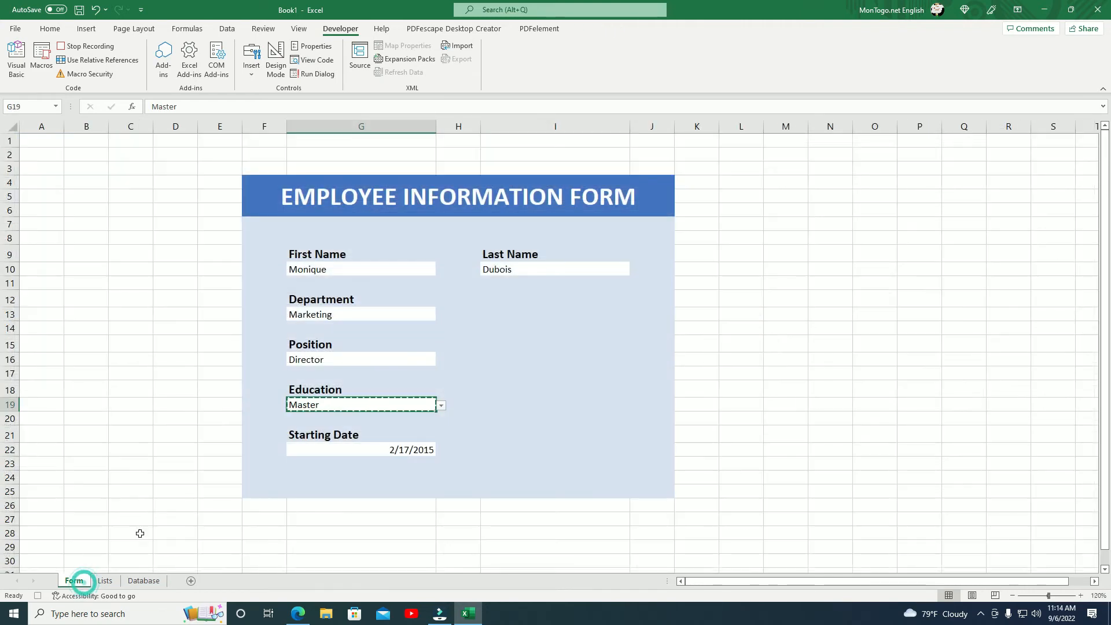
pyautogui.rightClick(311, 450)
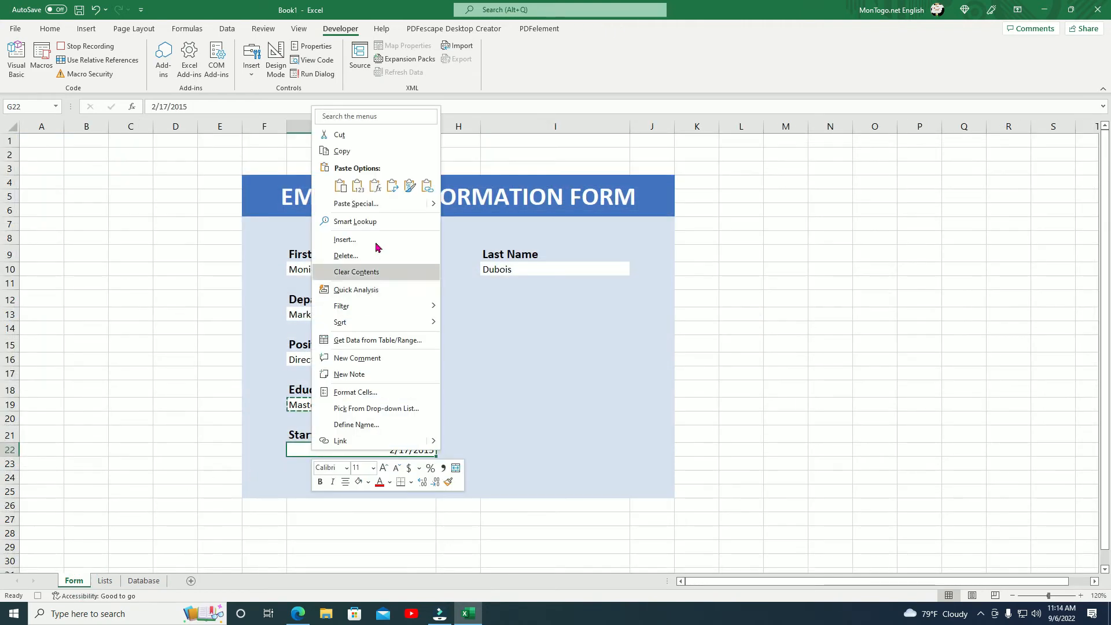
pyautogui.click(361, 151)
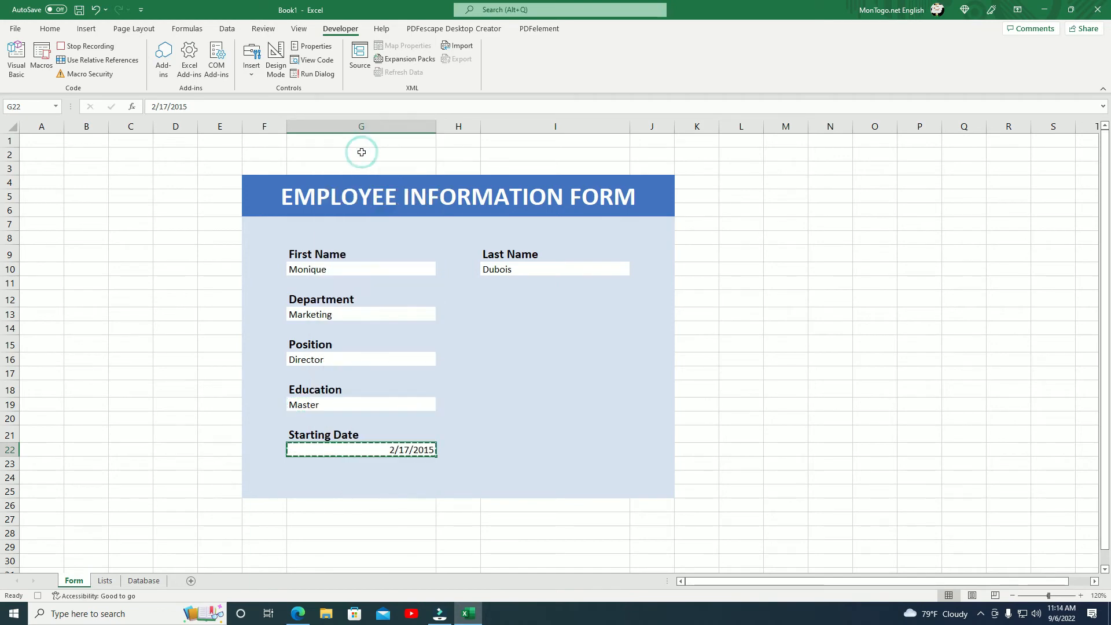
pyautogui.click(145, 582)
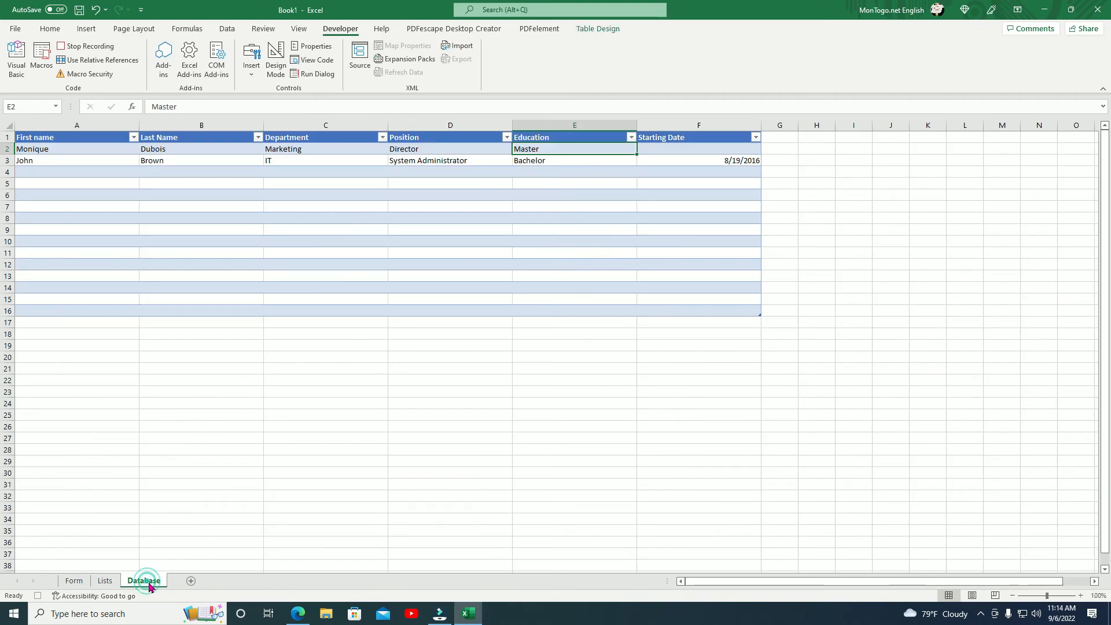
pyautogui.rightClick(648, 149)
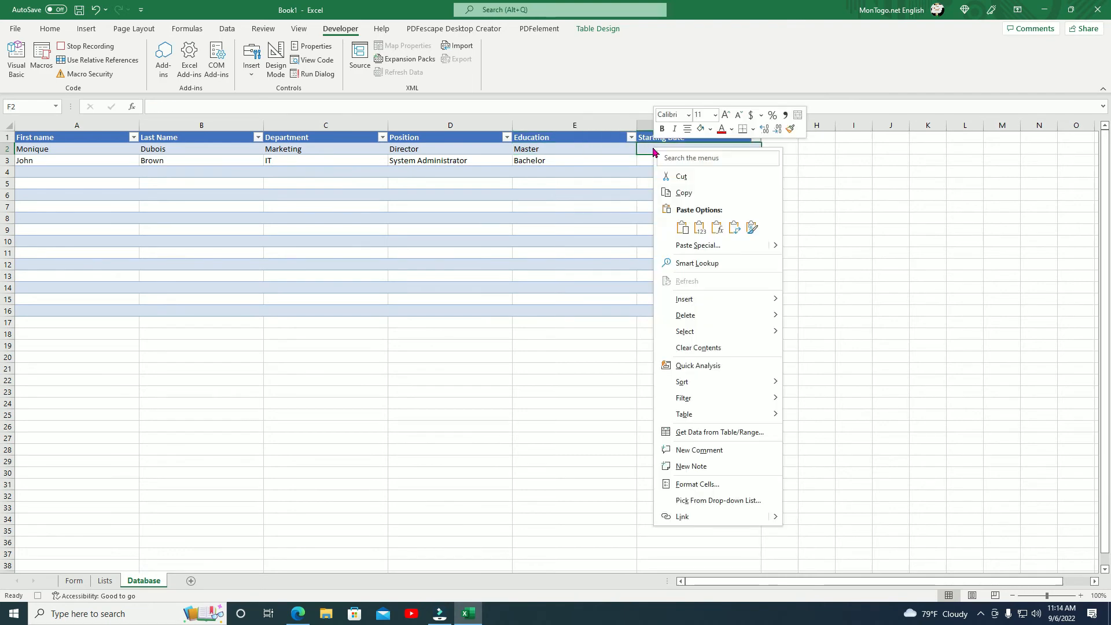
pyautogui.click(700, 226)
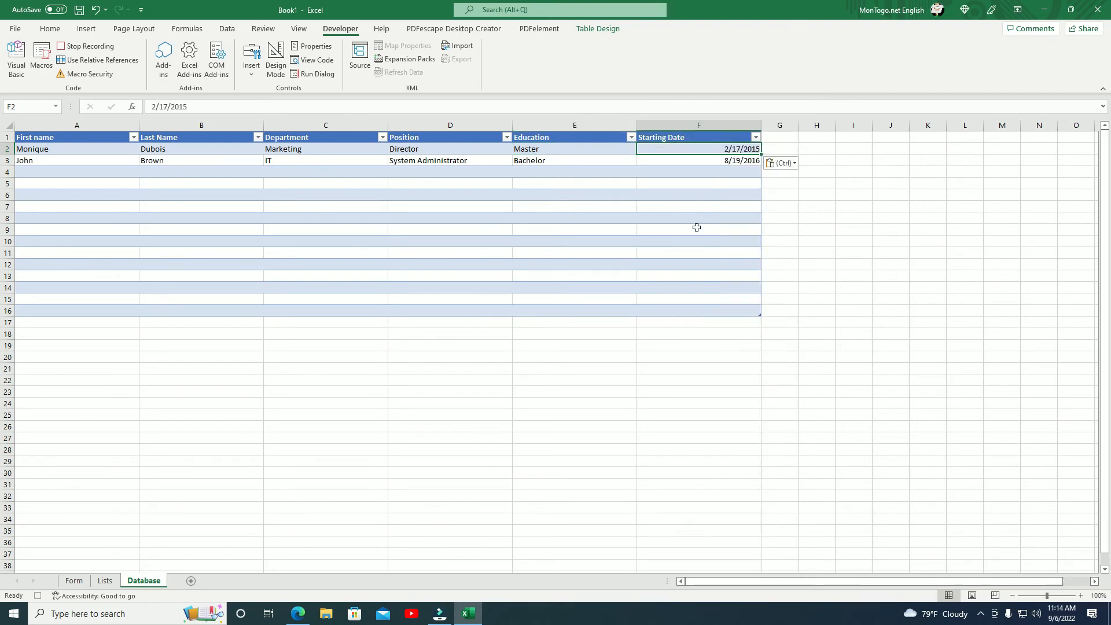
# Clear all six entry fields on the Form sheet, from Starting Date in G22 up to Last Name in I10 and First Name in G10.
pyautogui.click(74, 580)
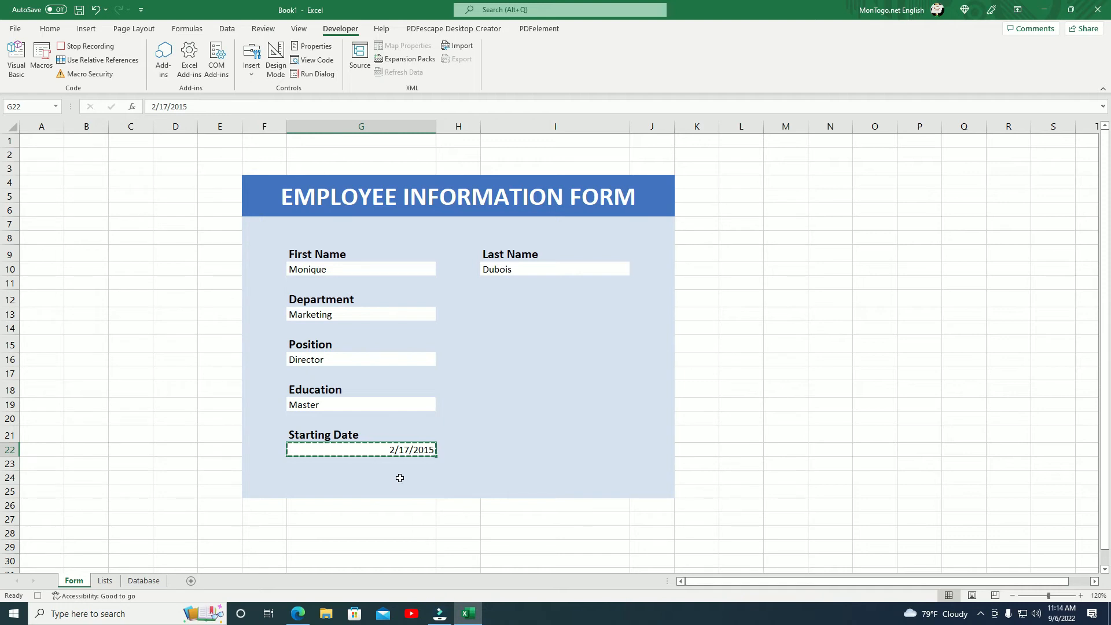
pyautogui.press('BackSpace')
pyautogui.click(372, 409)
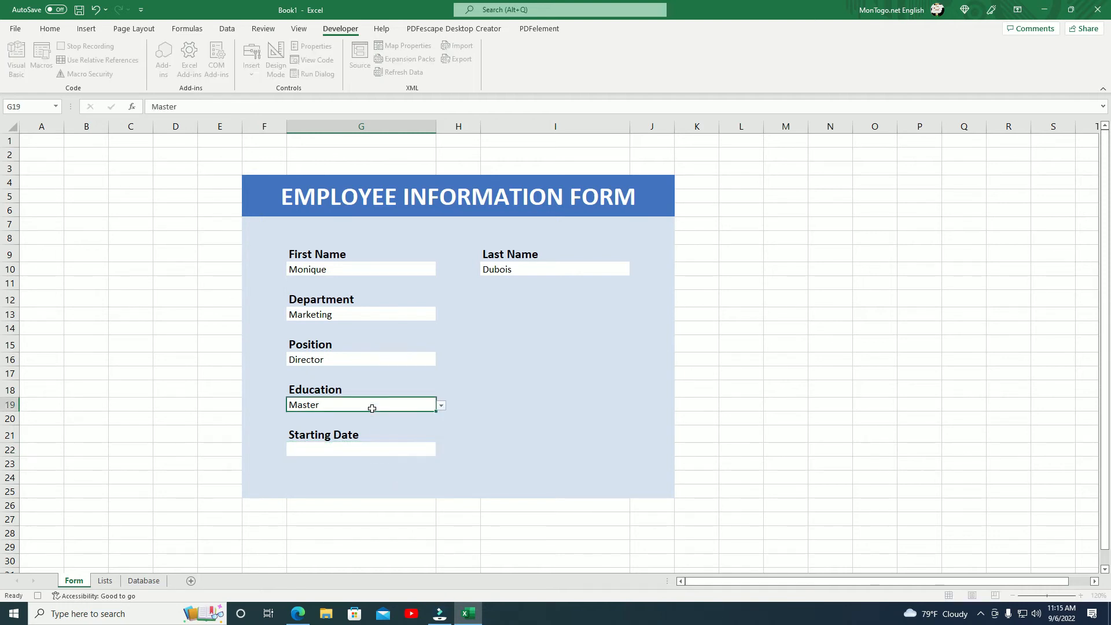
pyautogui.press('Delete')
pyautogui.click(372, 361)
pyautogui.press('BackSpace')
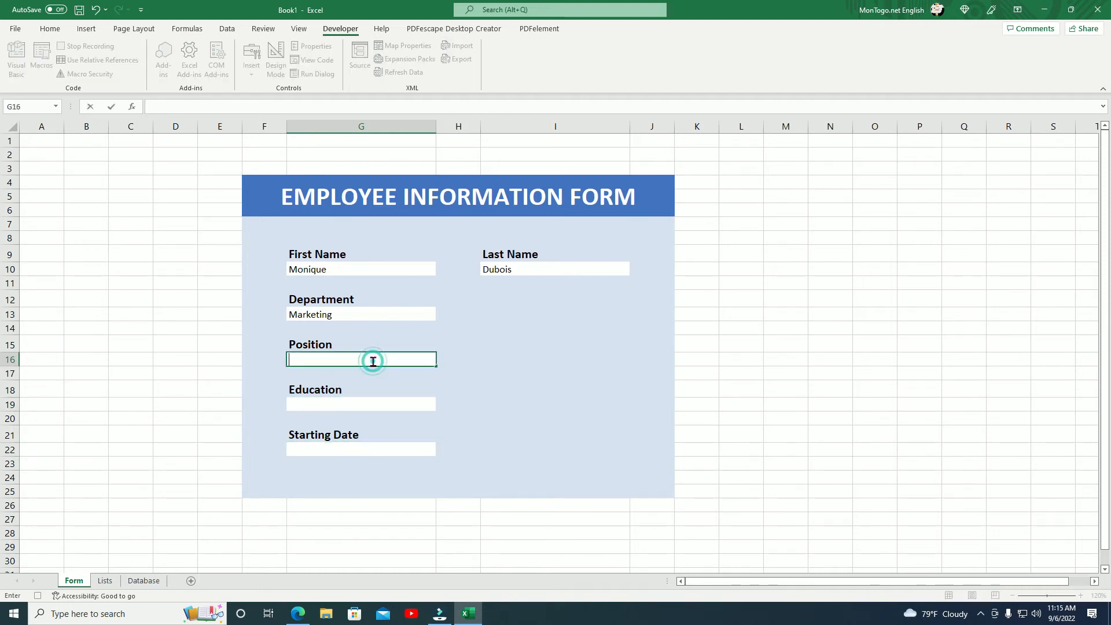
pyautogui.click(355, 316)
pyautogui.press('BackSpace')
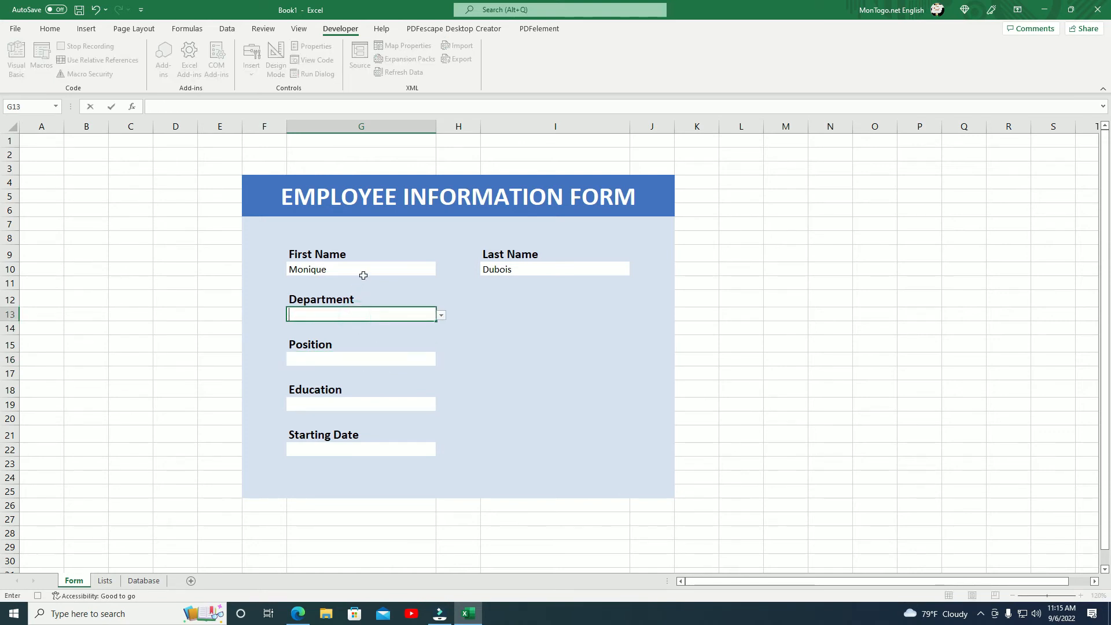
pyautogui.click(514, 267)
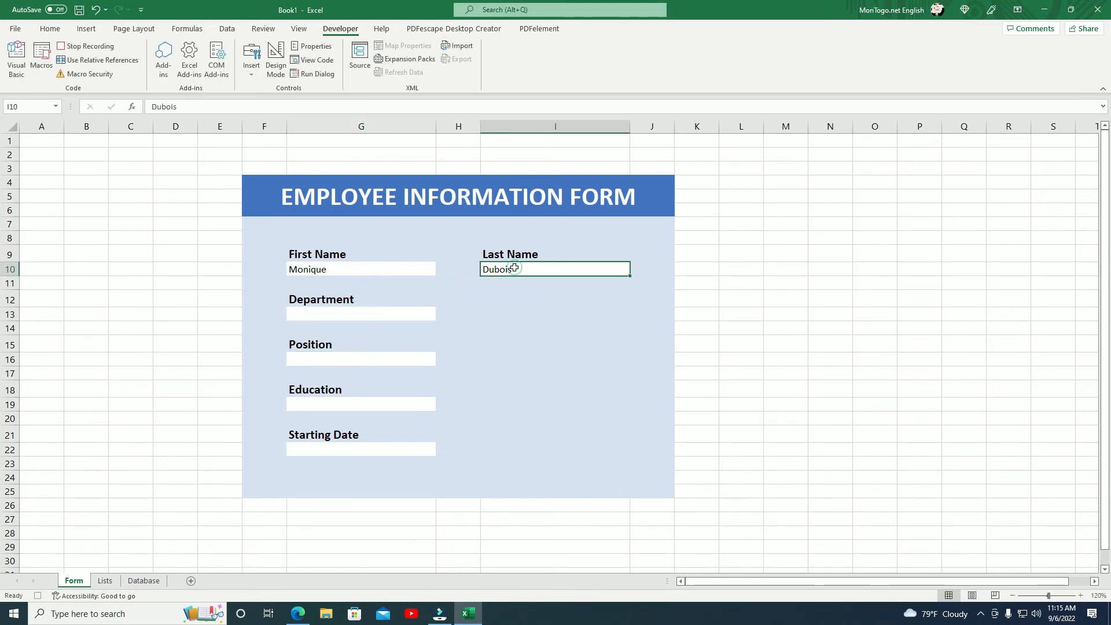
pyautogui.press('BackSpace')
pyautogui.click(398, 270)
pyautogui.press('BackSpace')
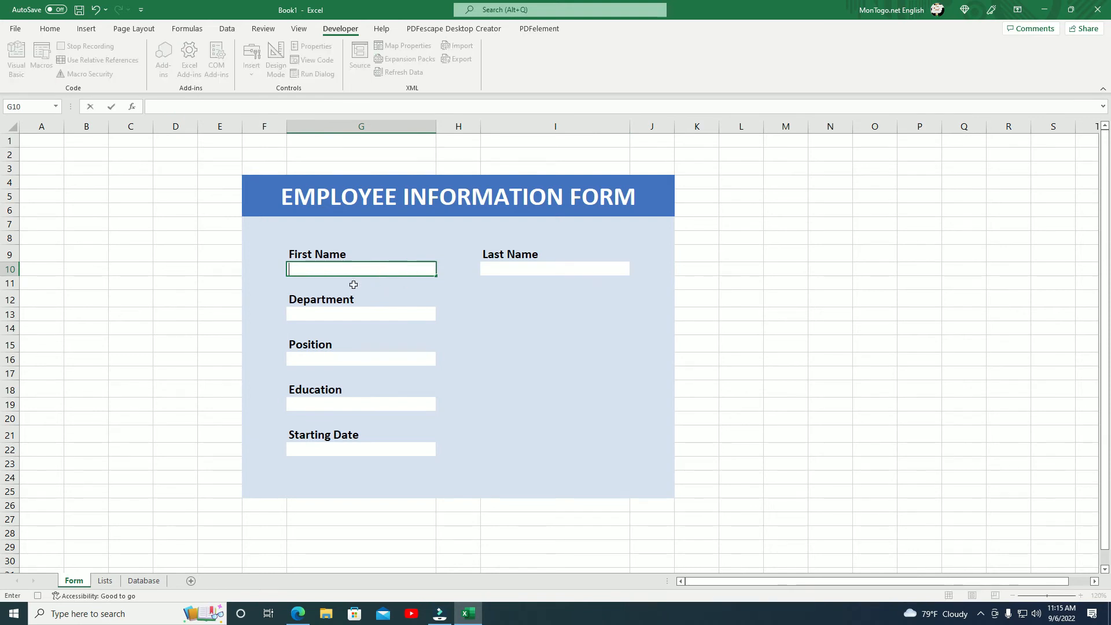
# Select the empty First Name cell G10 and stop recording the macro.
pyautogui.click(280, 282)
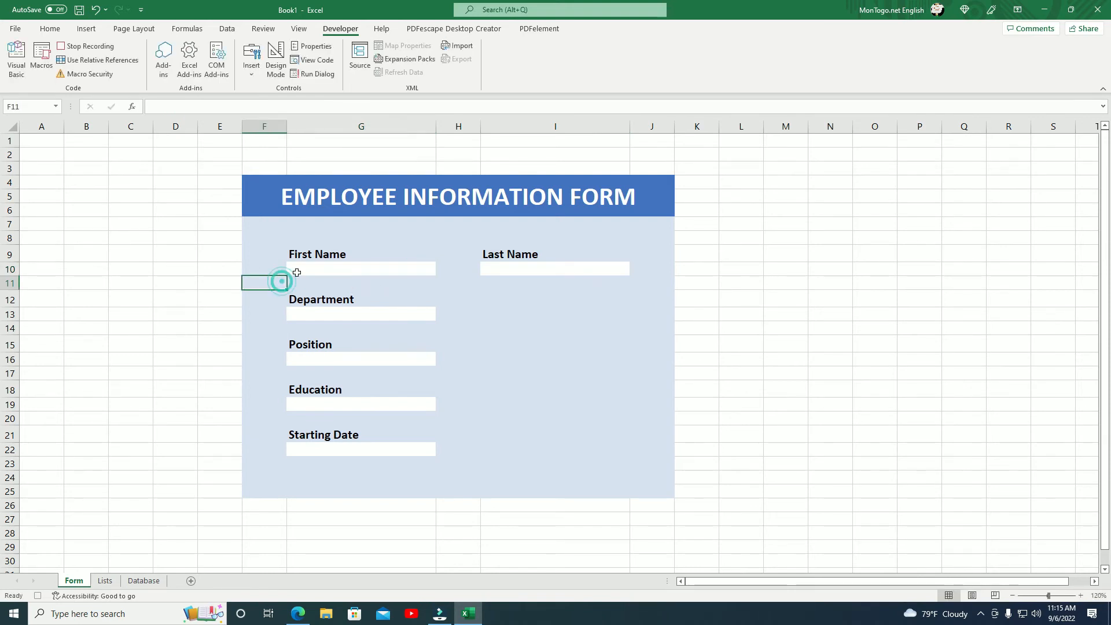
pyautogui.click(297, 272)
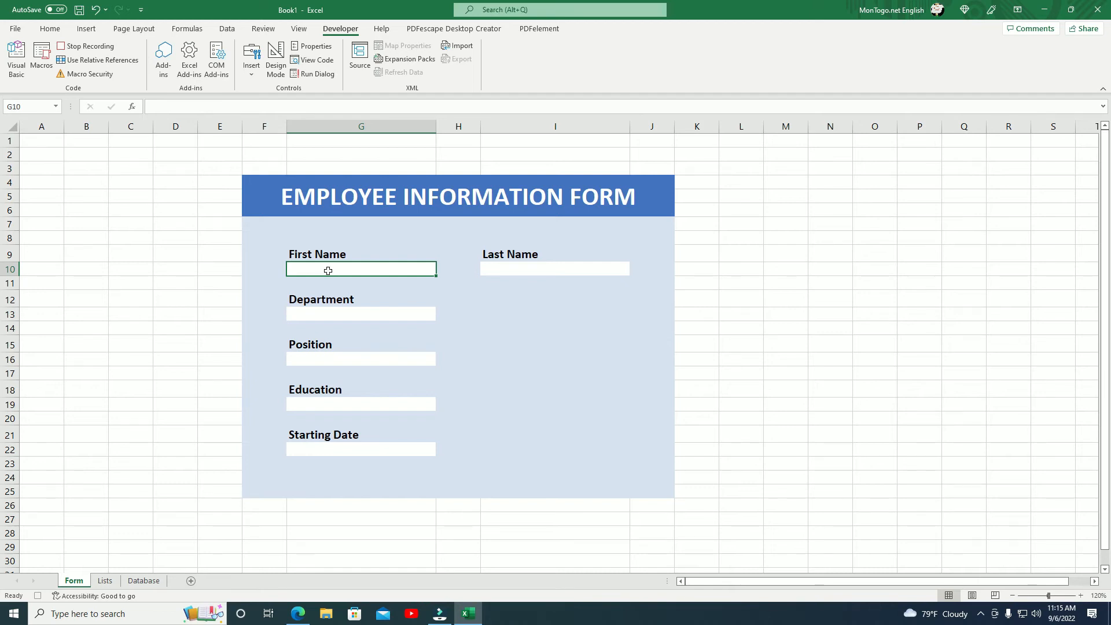
pyautogui.click(113, 51)
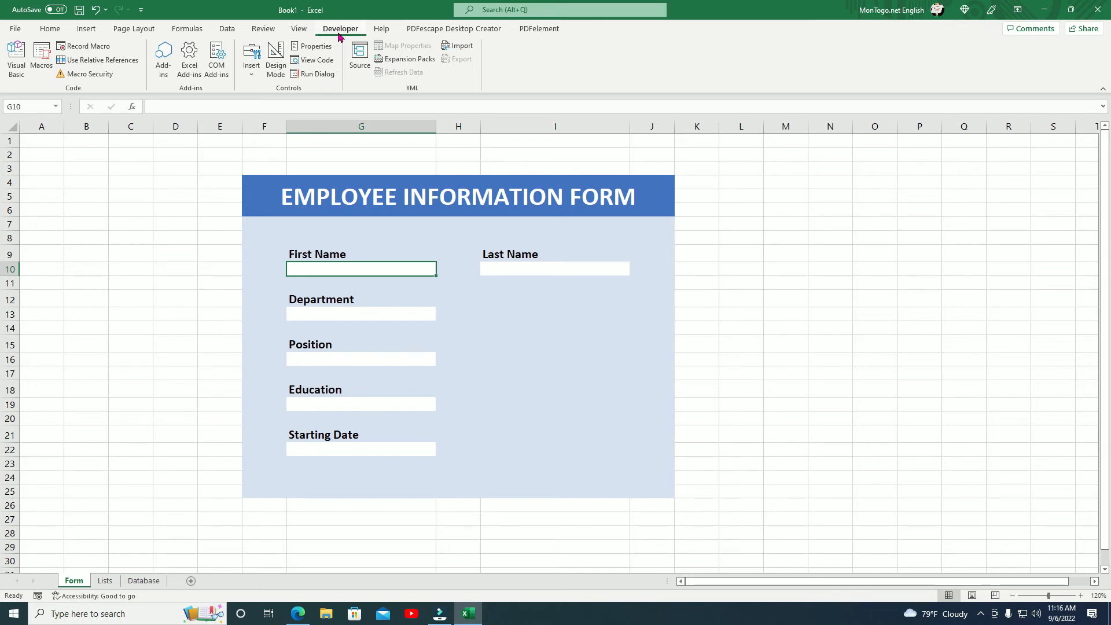
# Draw a form-control button in column I spanning about rows 16 to 21 of the form, and assign the employee macro to it.
pyautogui.click(250, 70)
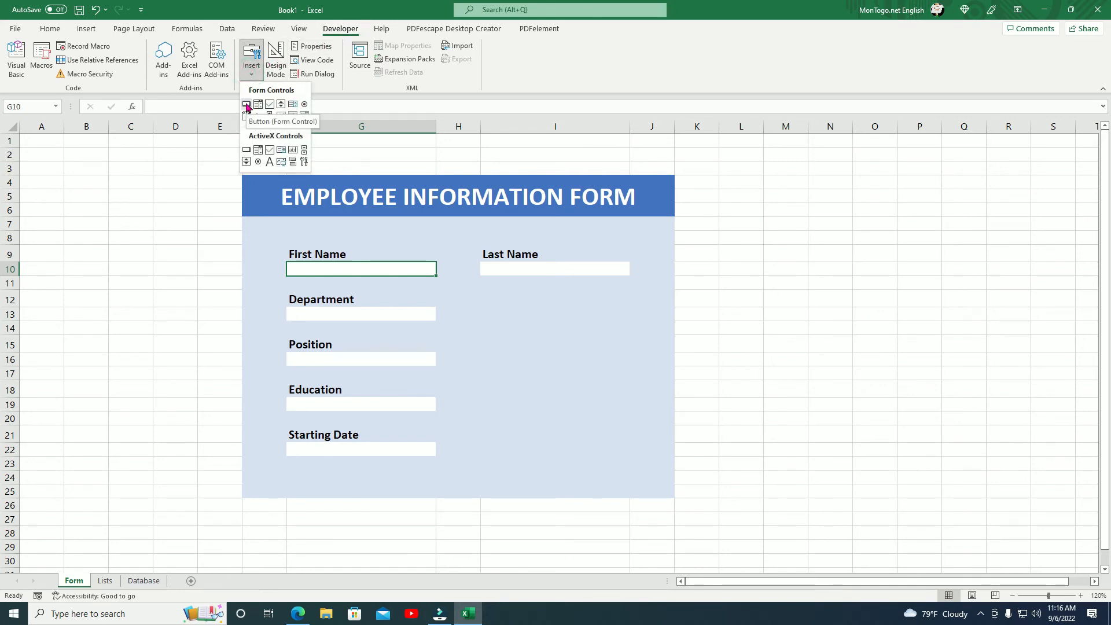
pyautogui.click(247, 104)
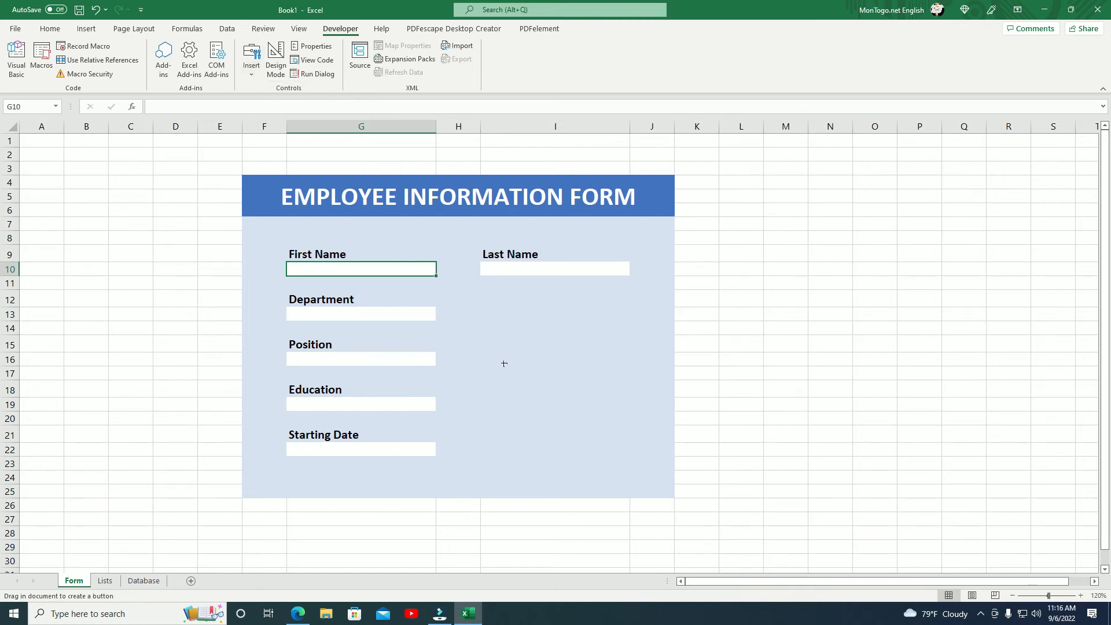
pyautogui.moveTo(504, 364); pyautogui.dragTo(619, 434)
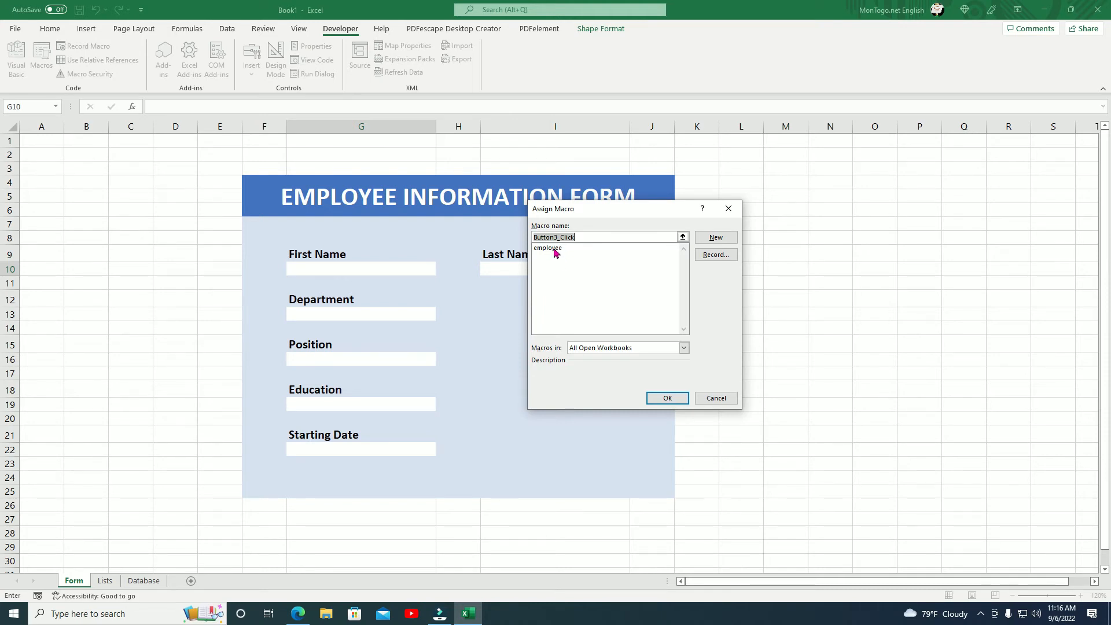
pyautogui.click(556, 252)
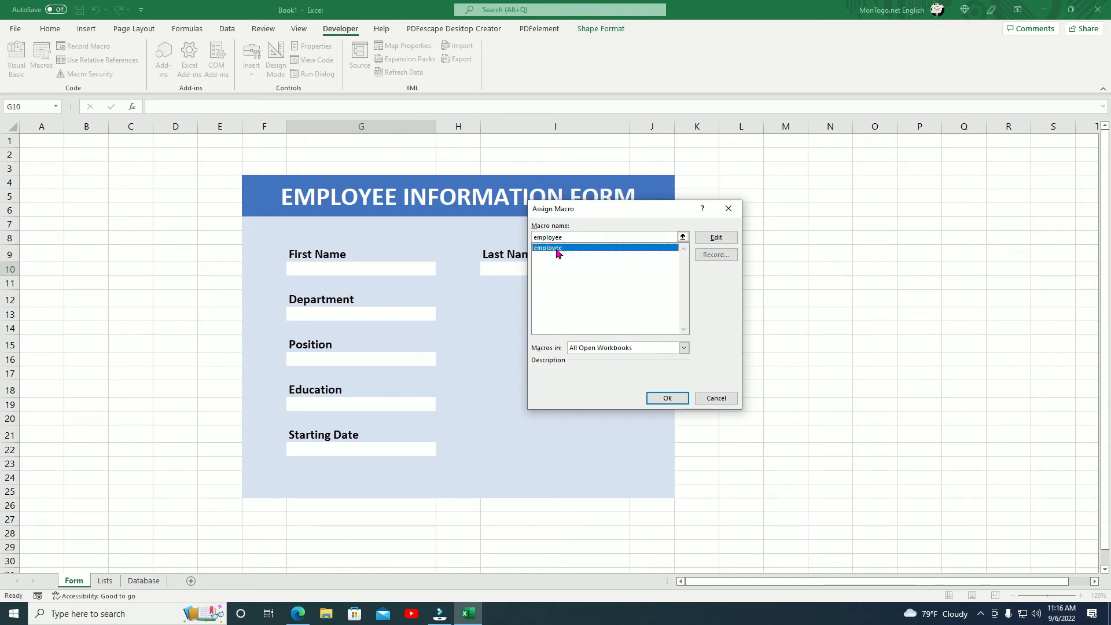
pyautogui.click(663, 399)
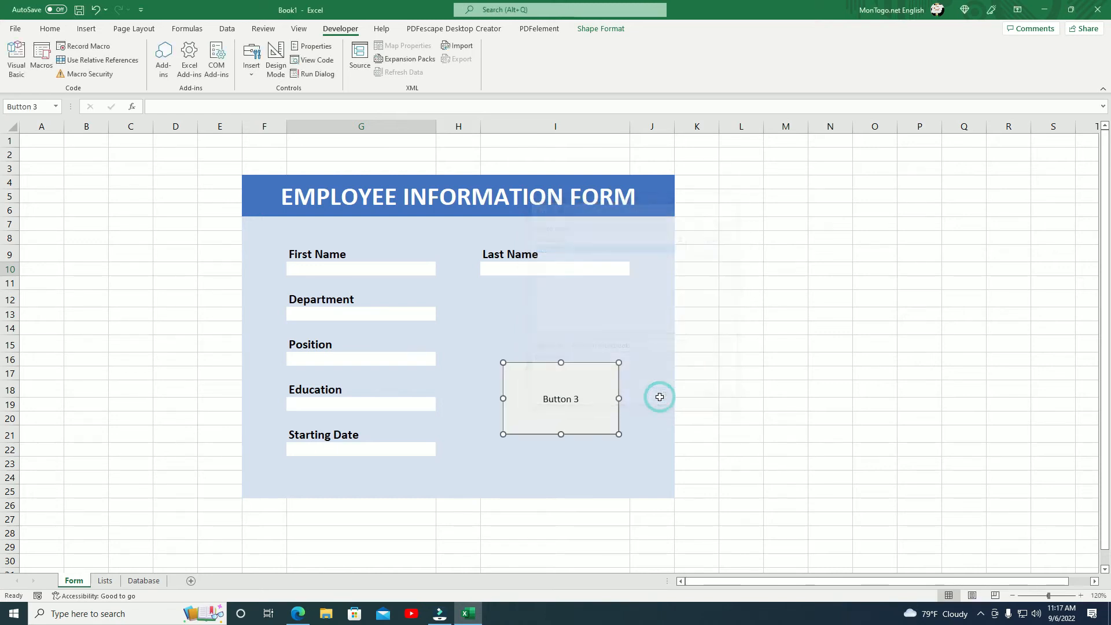
# Replace the default label of the new button with ENTER.
pyautogui.click(580, 399)
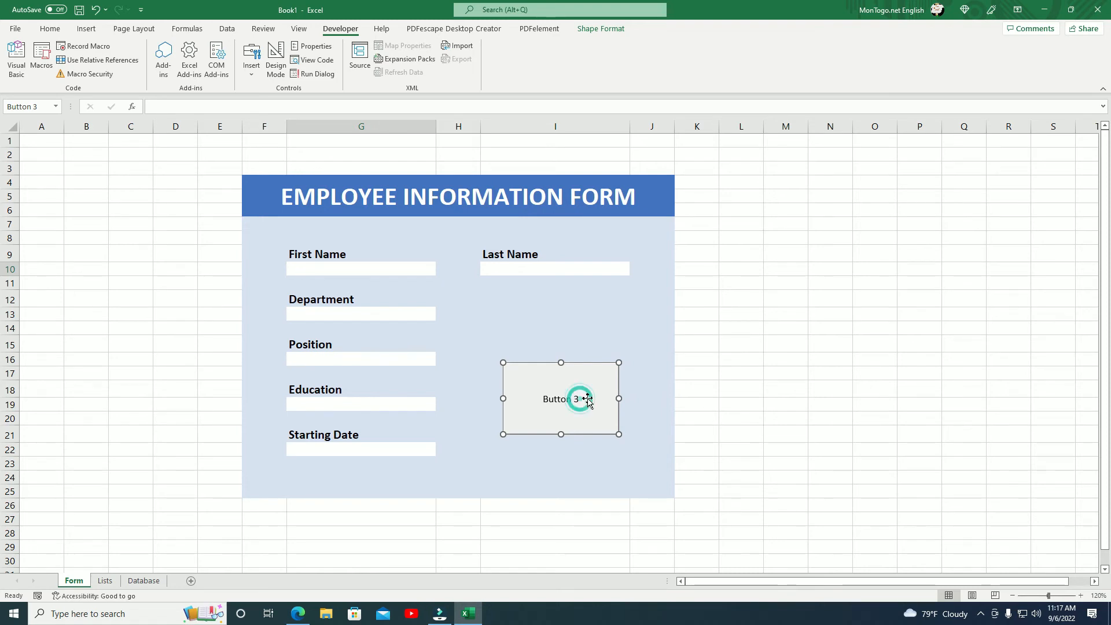
pyautogui.click(608, 408)
pyautogui.click(579, 399)
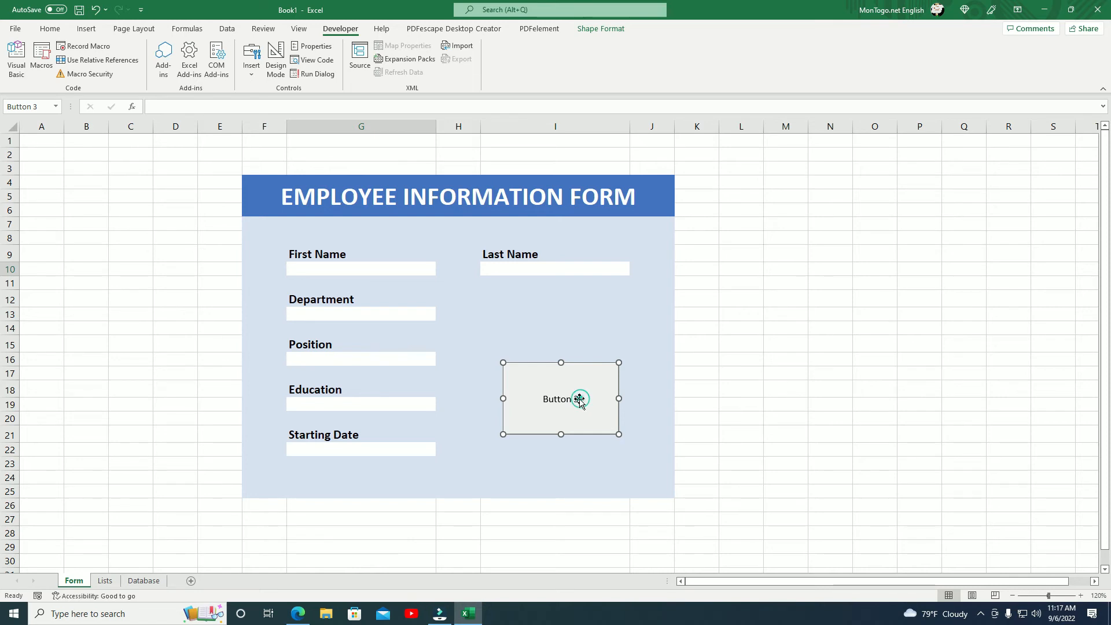
pyautogui.click(573, 398)
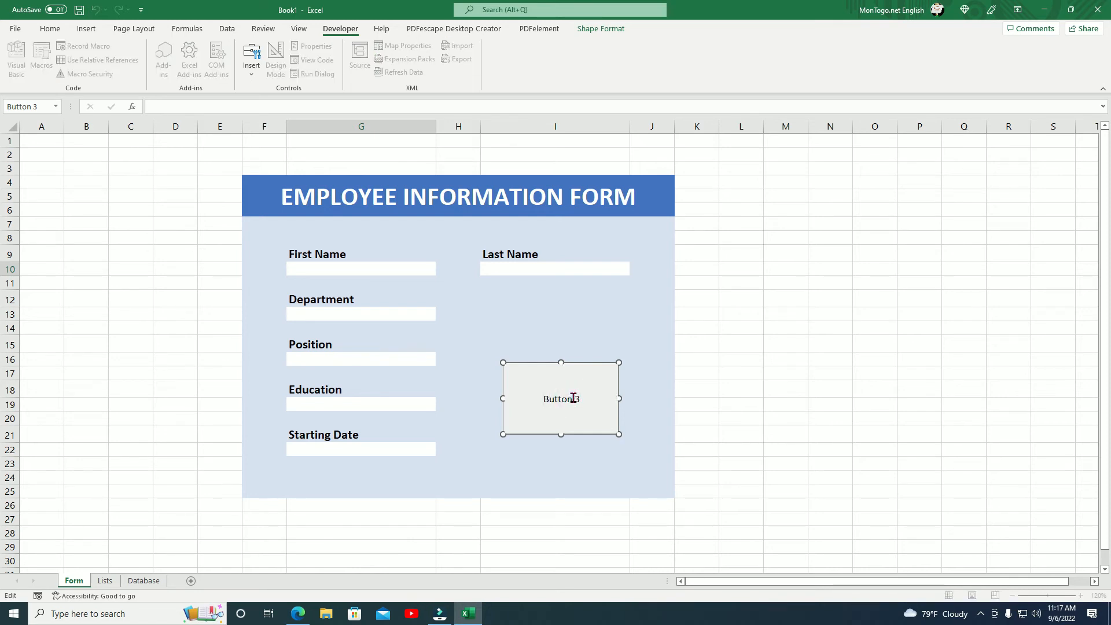
pyautogui.press('BackSpace')
pyautogui.press('BackSpace')
pyautogui.press('BackSpace')
pyautogui.press('BackSpace')
pyautogui.press('BackSpace')
# Format the button's ENTER label as bold text with a font size of 28.
pyautogui.moveTo(578, 398); pyautogui.dragTo(545, 400)
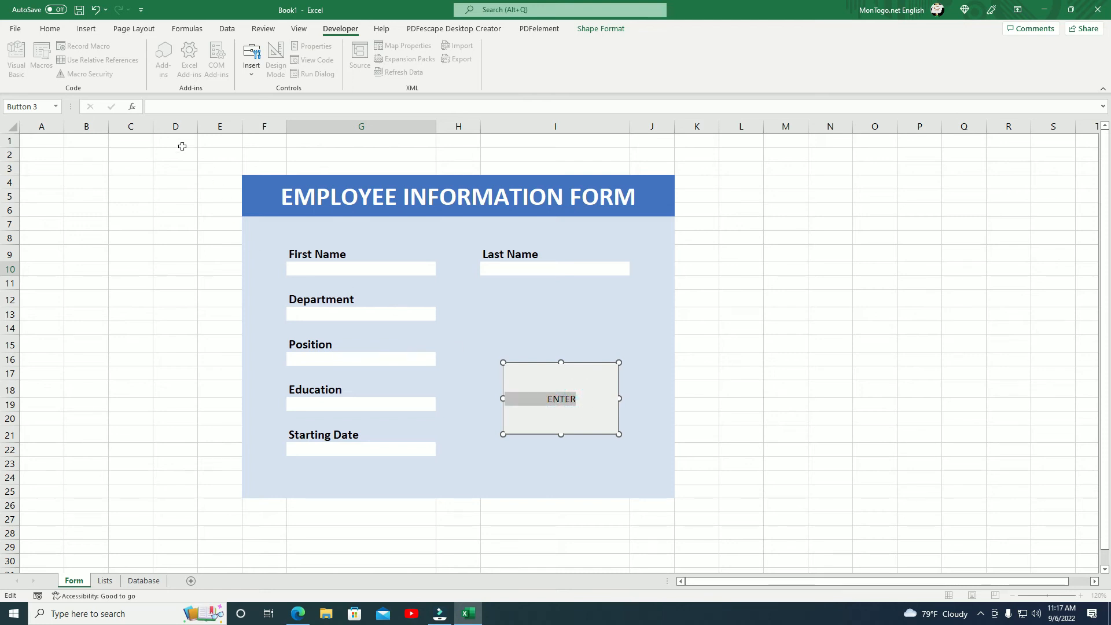
pyautogui.click(50, 28)
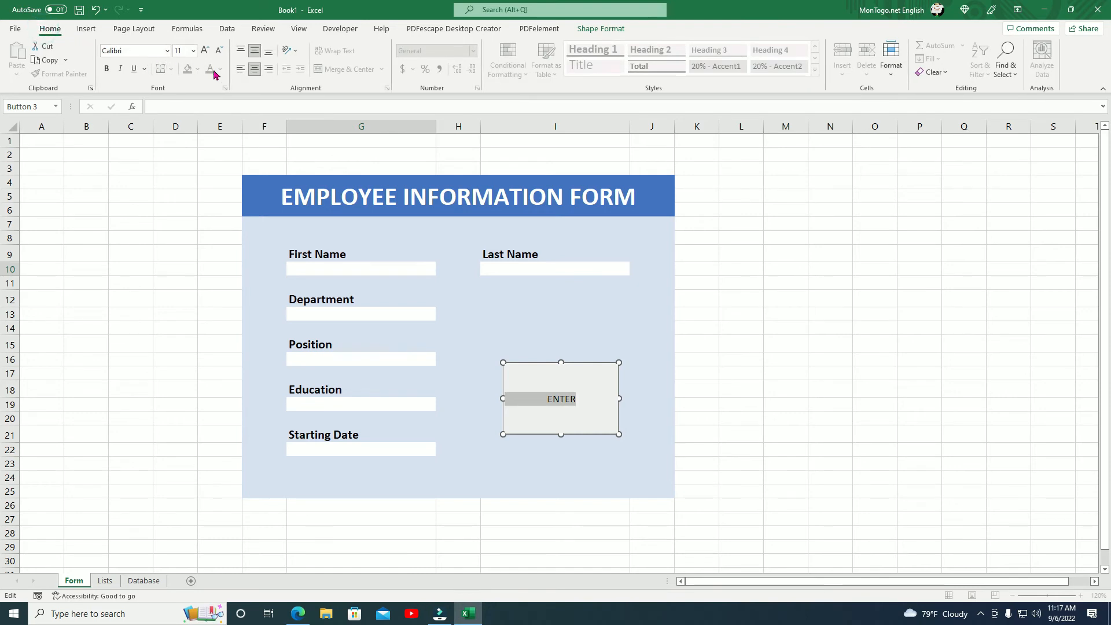
pyautogui.click(108, 70)
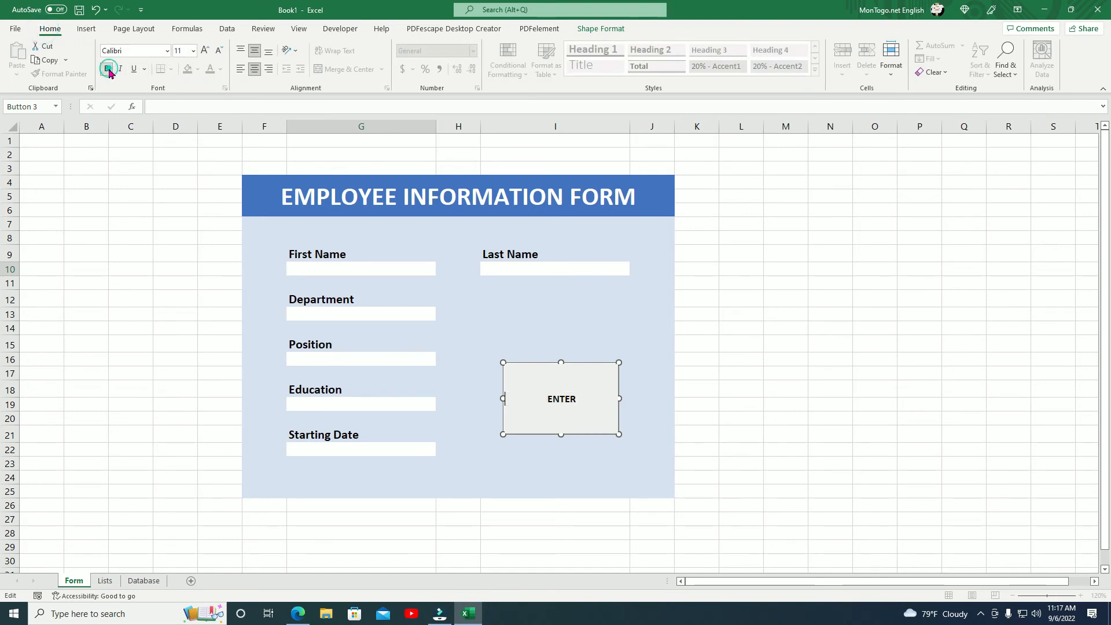
pyautogui.click(204, 56)
pyautogui.click(203, 55)
pyautogui.click(203, 56)
pyautogui.click(203, 56)
pyautogui.click(203, 56)
pyautogui.click(203, 55)
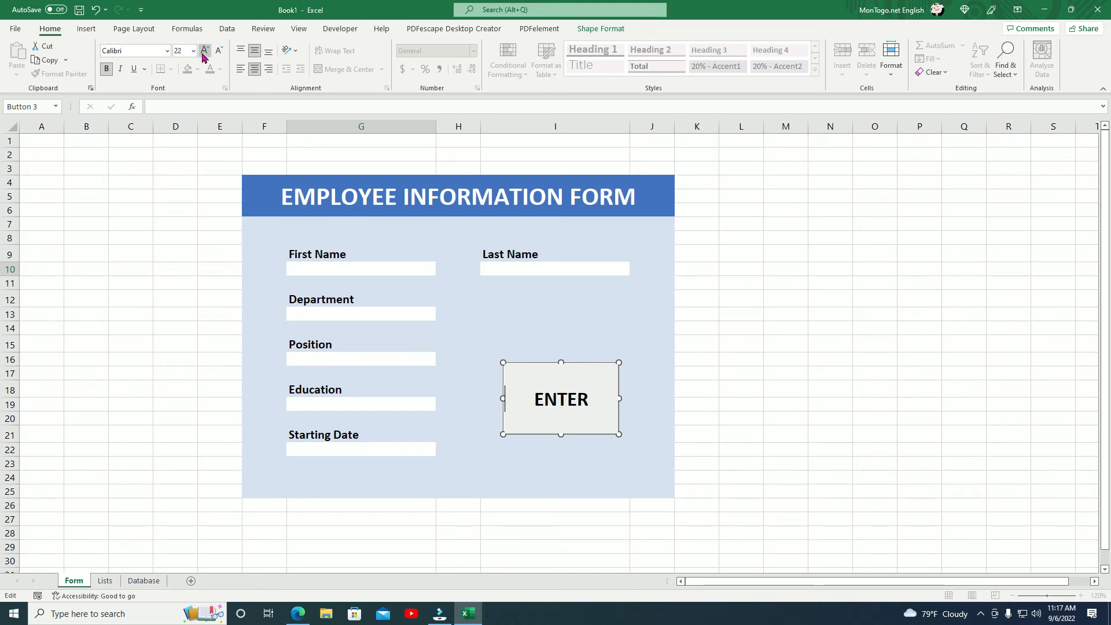
pyautogui.click(203, 56)
pyautogui.click(203, 56)
pyautogui.click(203, 56)
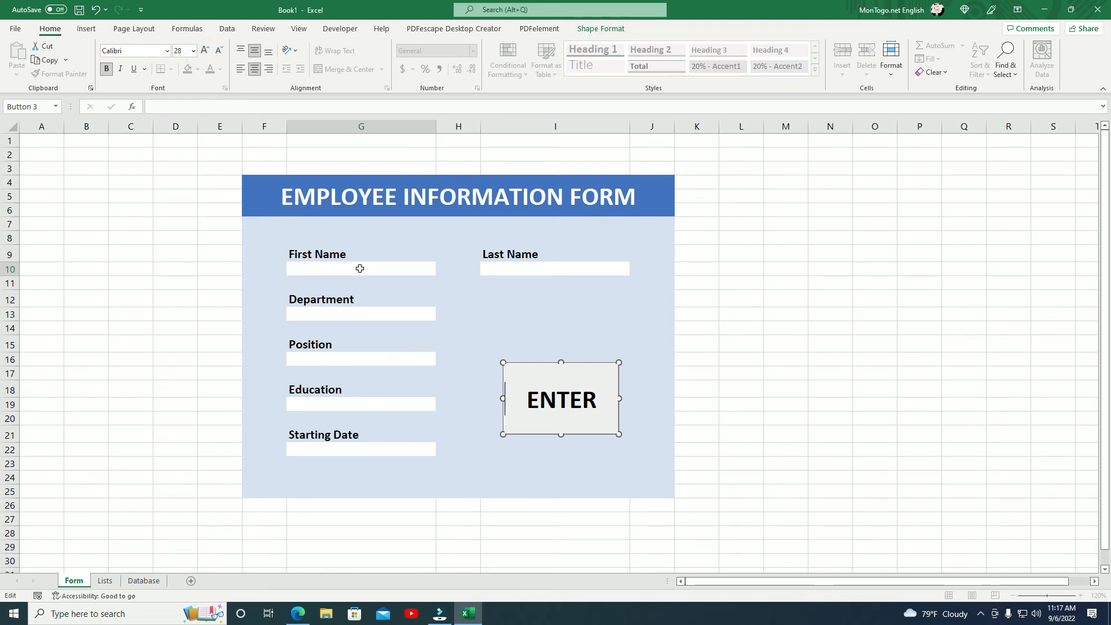
# Review the existing records on the Database sheet, and return to the Form sheet with the ENTER button deselected.
pyautogui.click(144, 583)
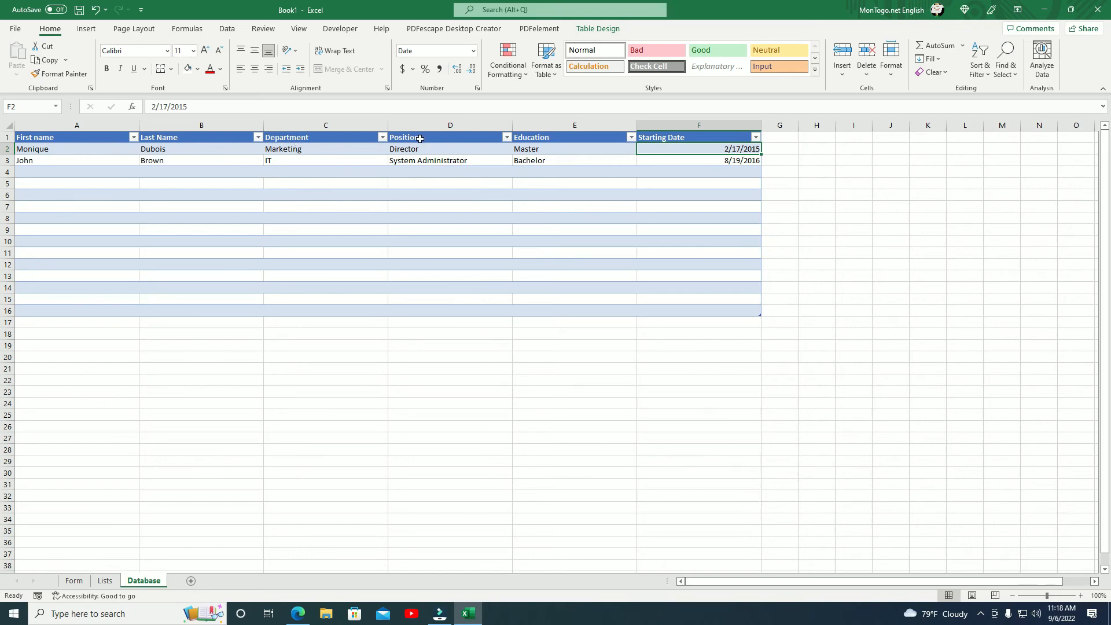
pyautogui.click(74, 581)
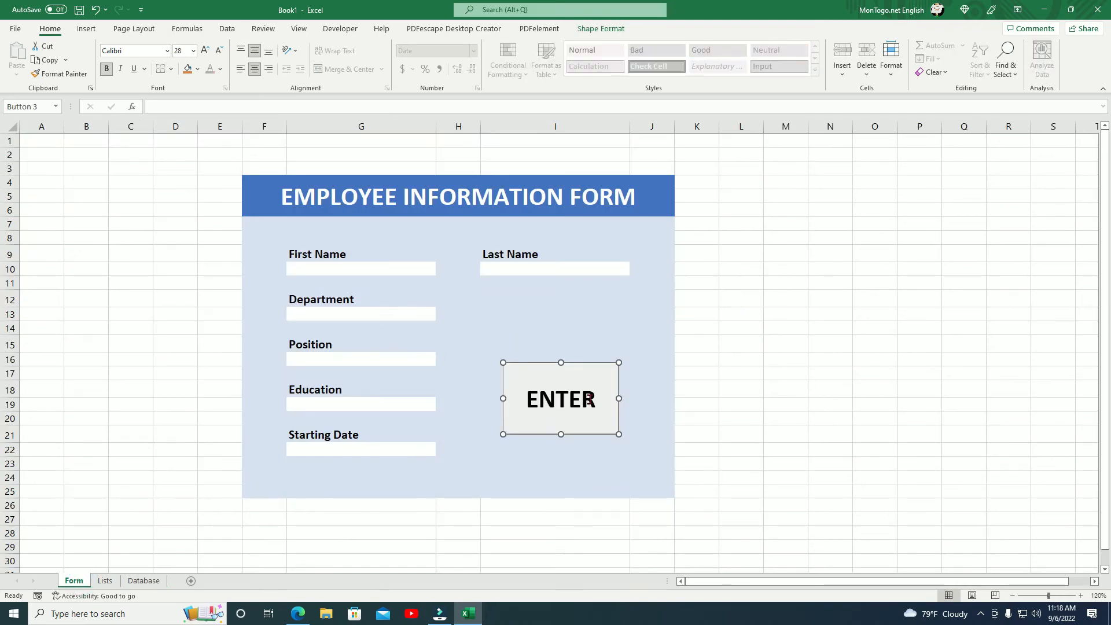
pyautogui.click(516, 461)
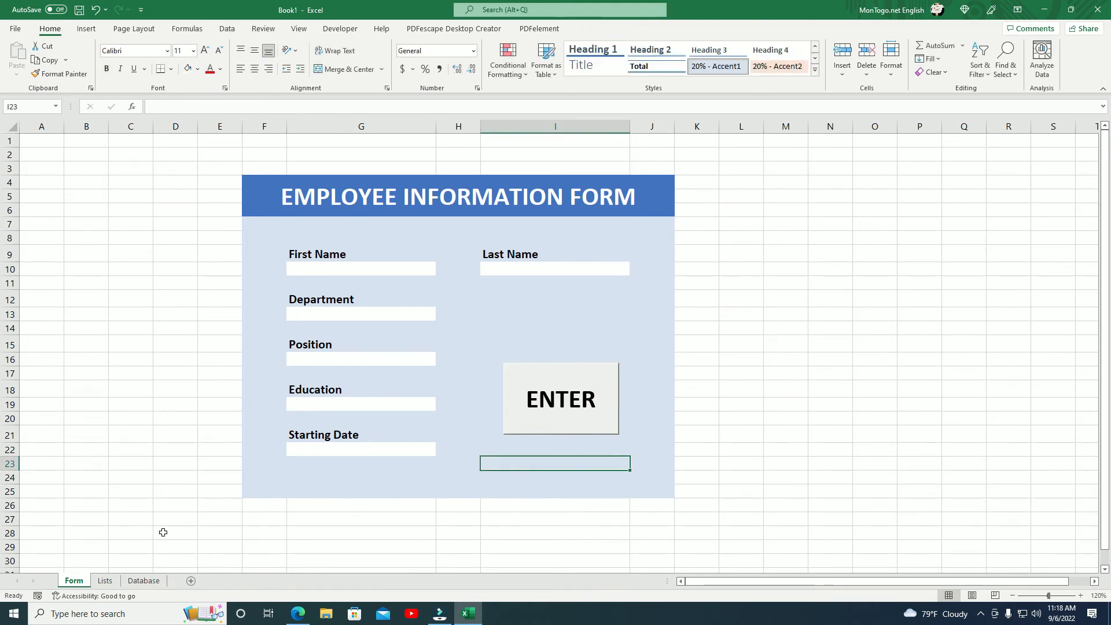
# Enter a test employee's first name in G10 and last name in I10 of the form.
pyautogui.click(328, 267)
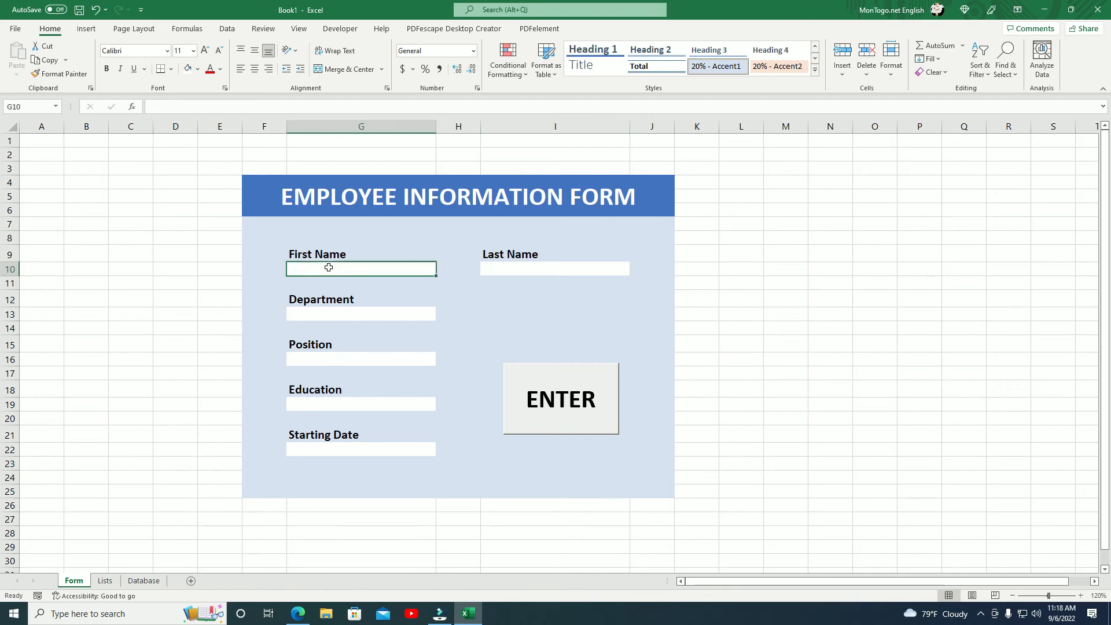
pyautogui.click(329, 267)
pyautogui.write('Marcus')
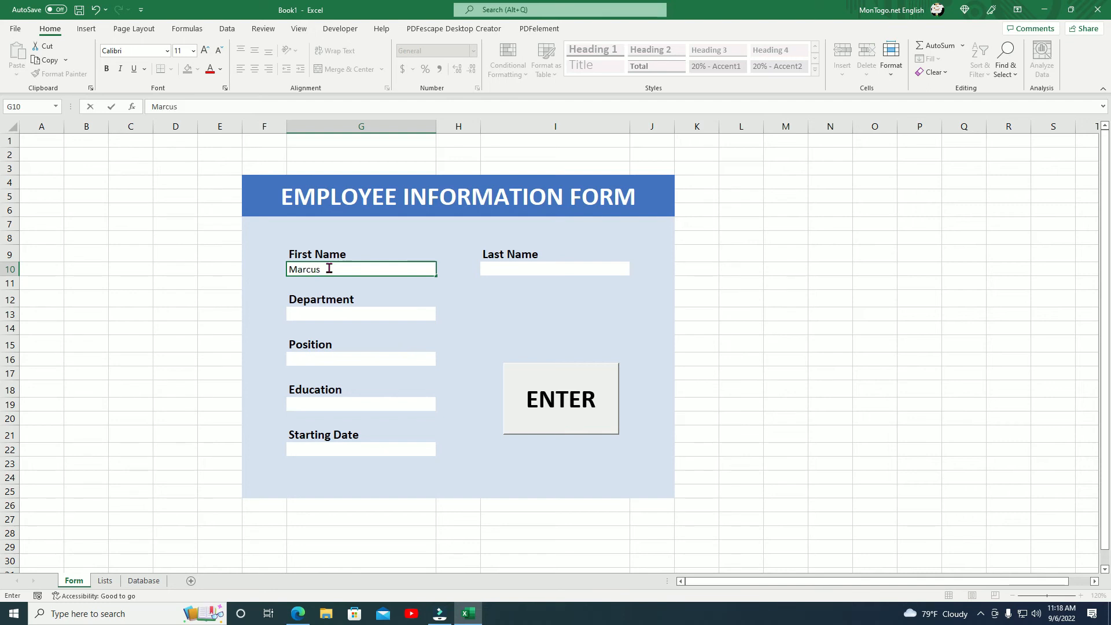
pyautogui.click(497, 265)
pyautogui.doubleClick(497, 265)
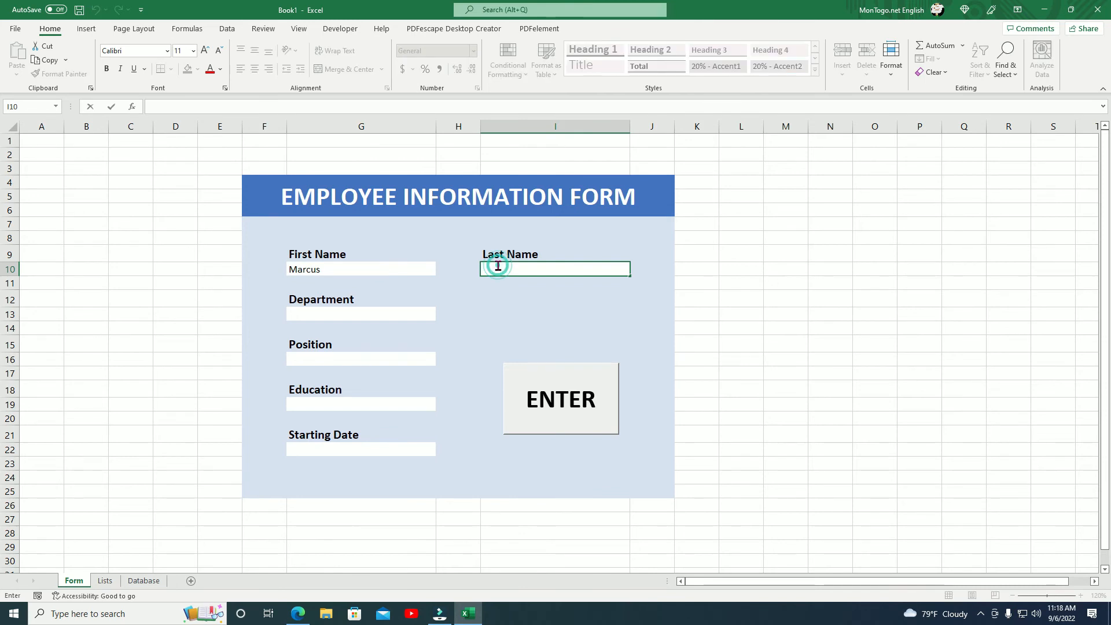
pyautogui.write('Leroy')
# Choose Accounting as the Department in G13 and enter Dirctor as the Position in G16.
pyautogui.click(403, 319)
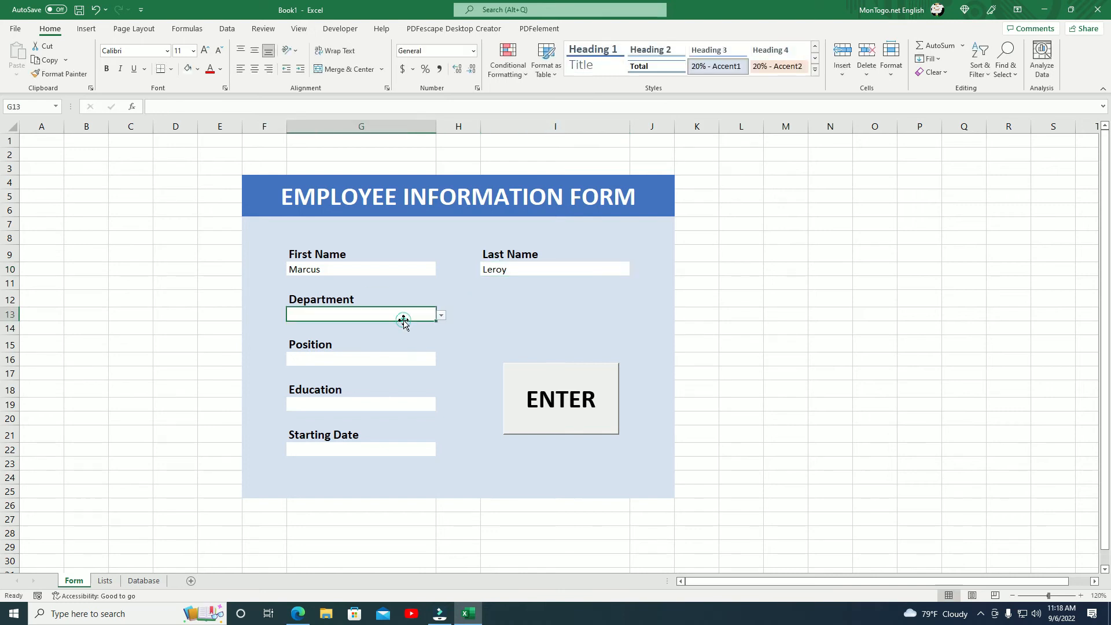
pyautogui.click(444, 318)
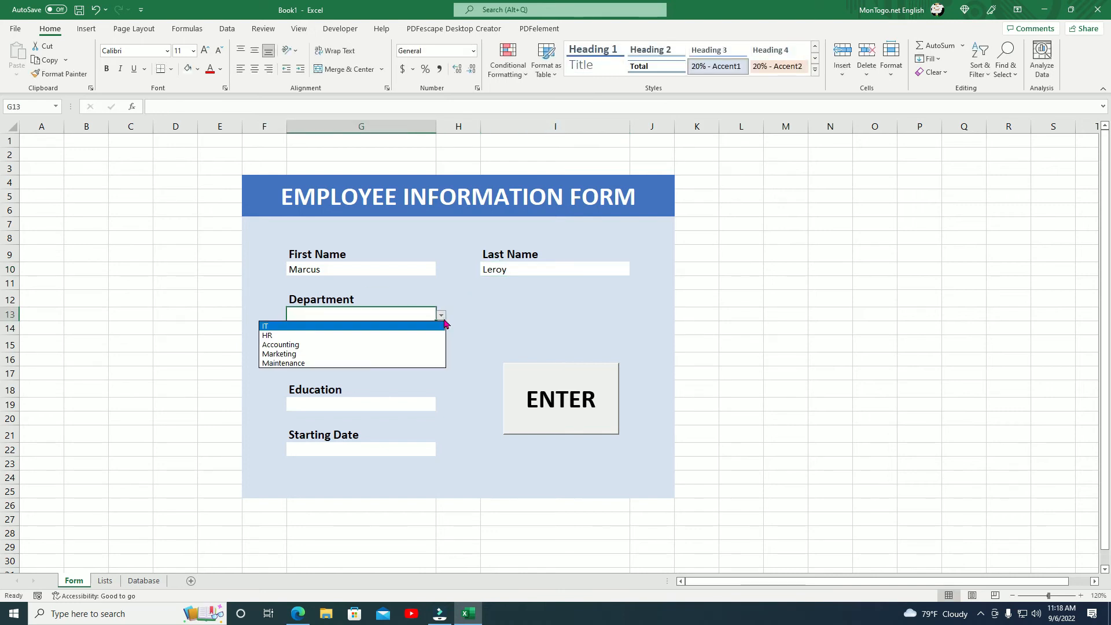
pyautogui.click(398, 345)
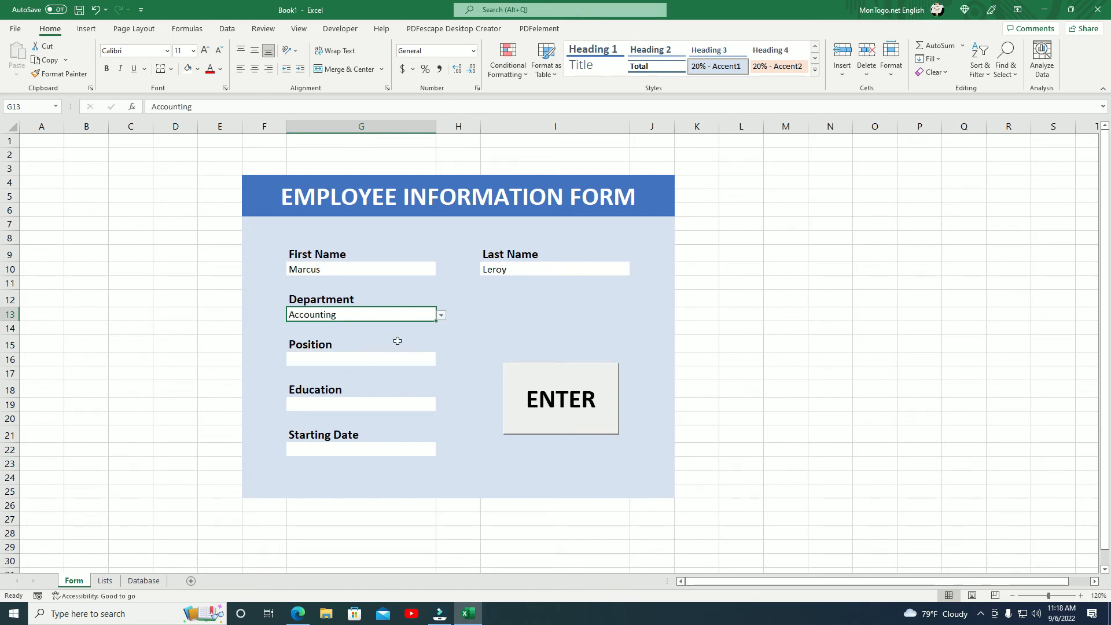
pyautogui.click(380, 358)
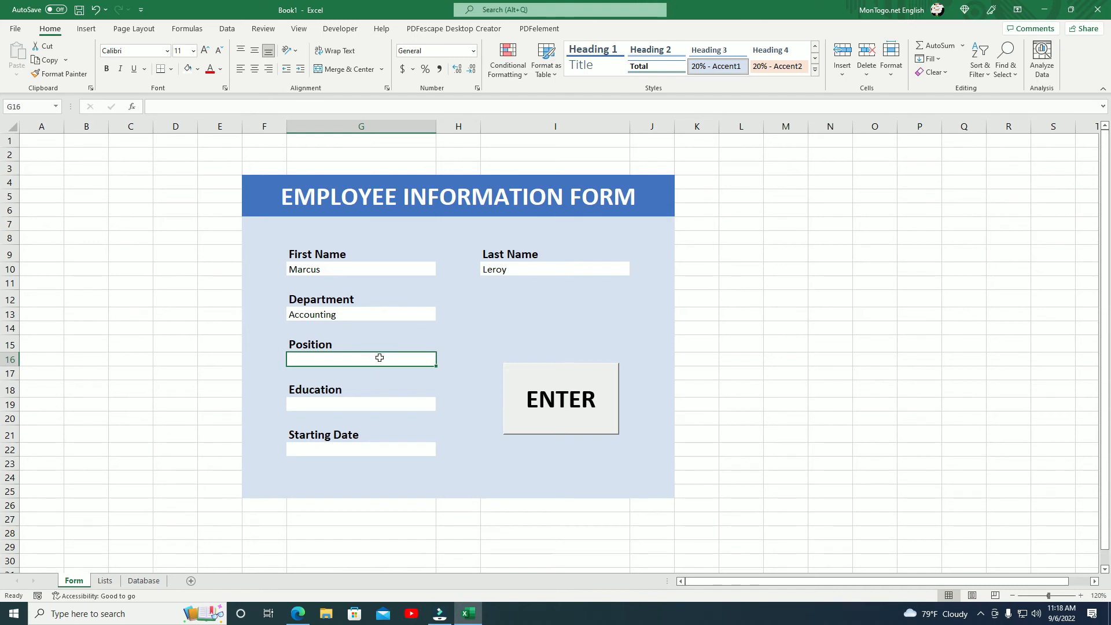
pyautogui.write('Dirctor')
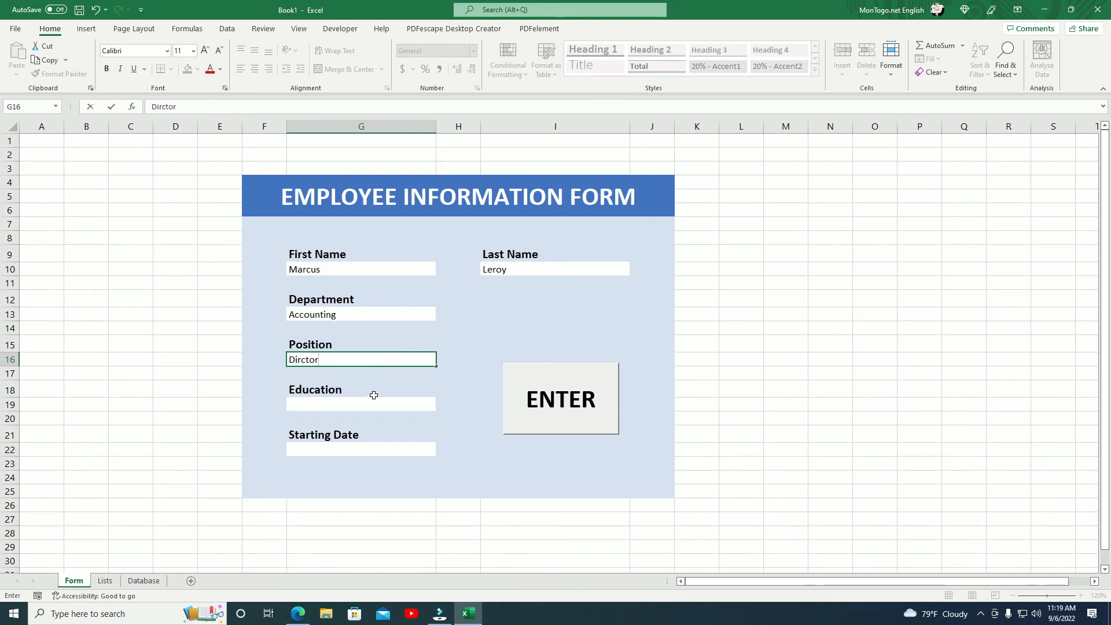
# Choose Bachelor as the Education in G19 and enter 4/13/2018 as the Starting Date in G22.
pyautogui.click(371, 402)
pyautogui.click(442, 407)
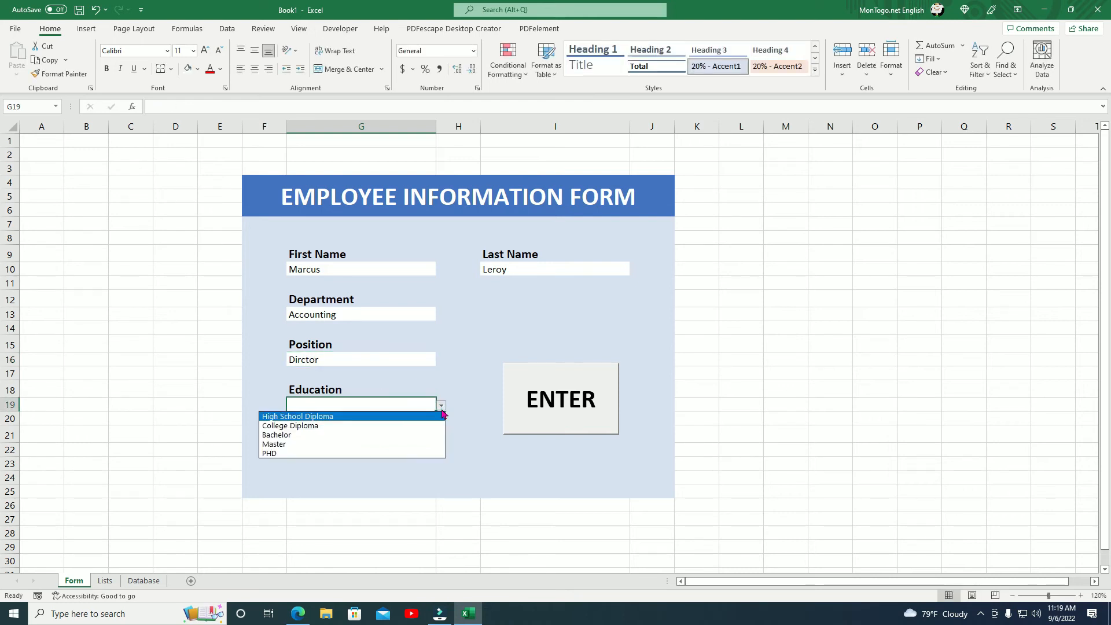
pyautogui.click(386, 435)
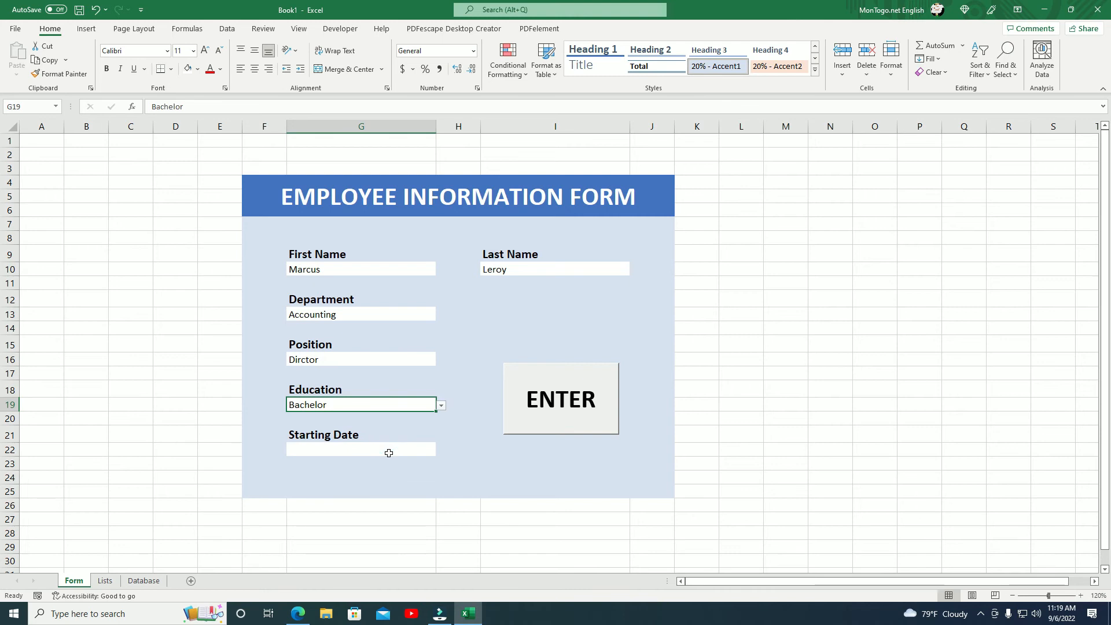
pyautogui.click(389, 454)
pyautogui.doubleClick(389, 453)
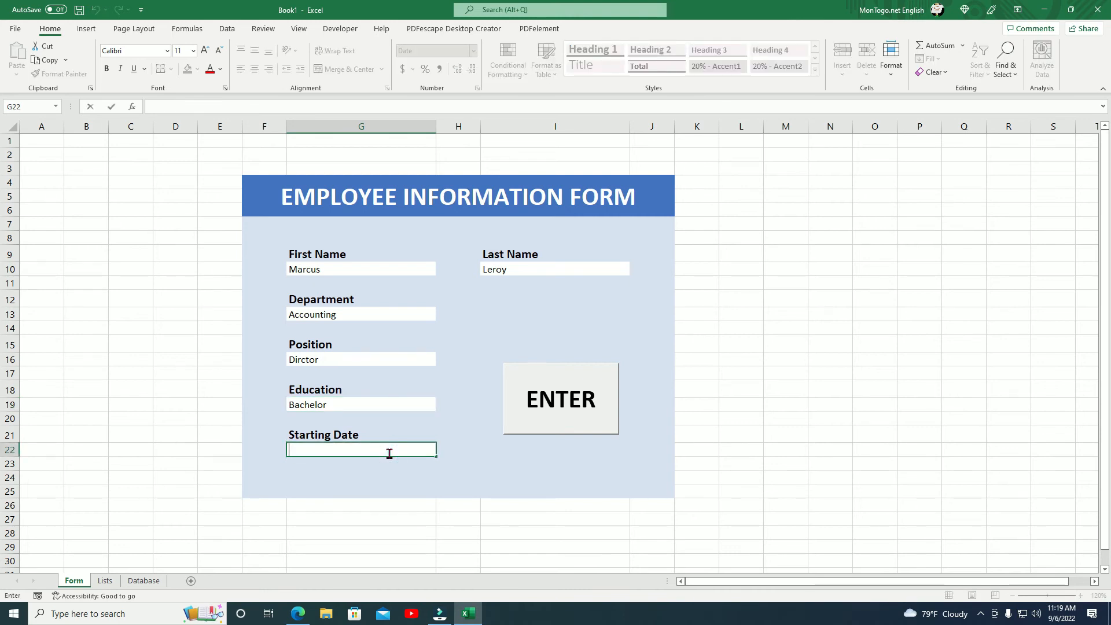
pyautogui.write('4/13/2018')
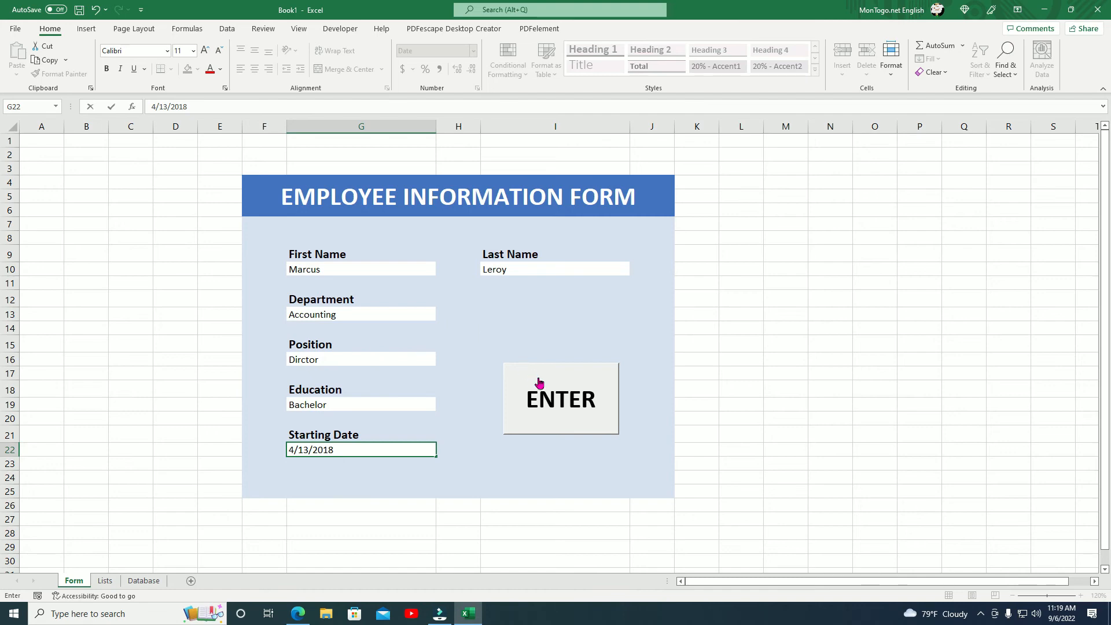
# Run the macro with the form's ENTER button, comparing the Database sheet's records before and after the transfer.
pyautogui.click(144, 581)
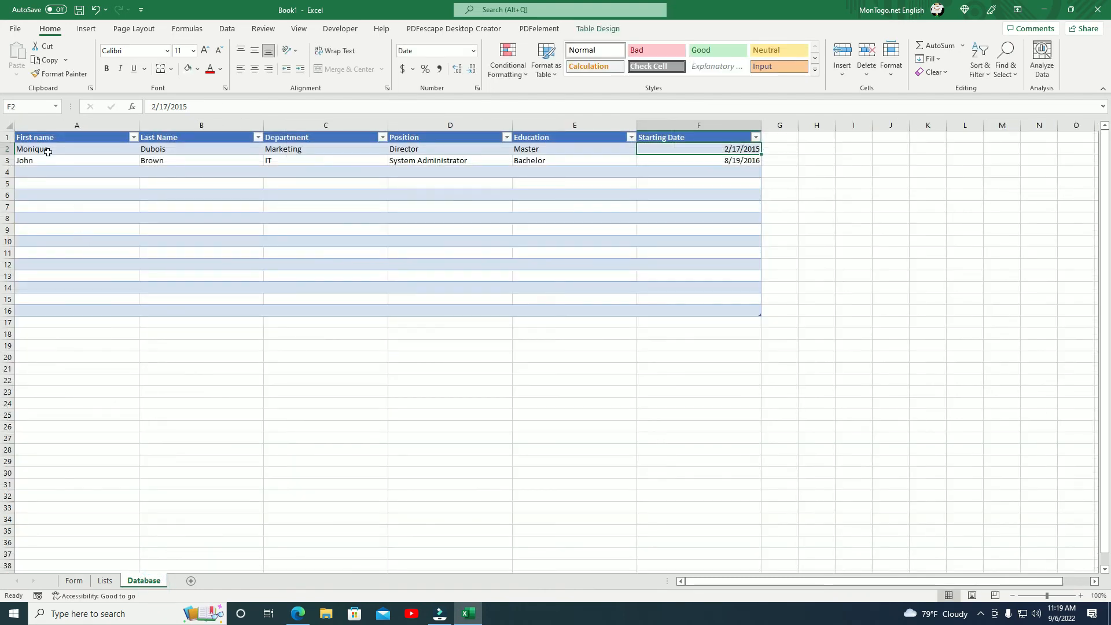
pyautogui.click(71, 581)
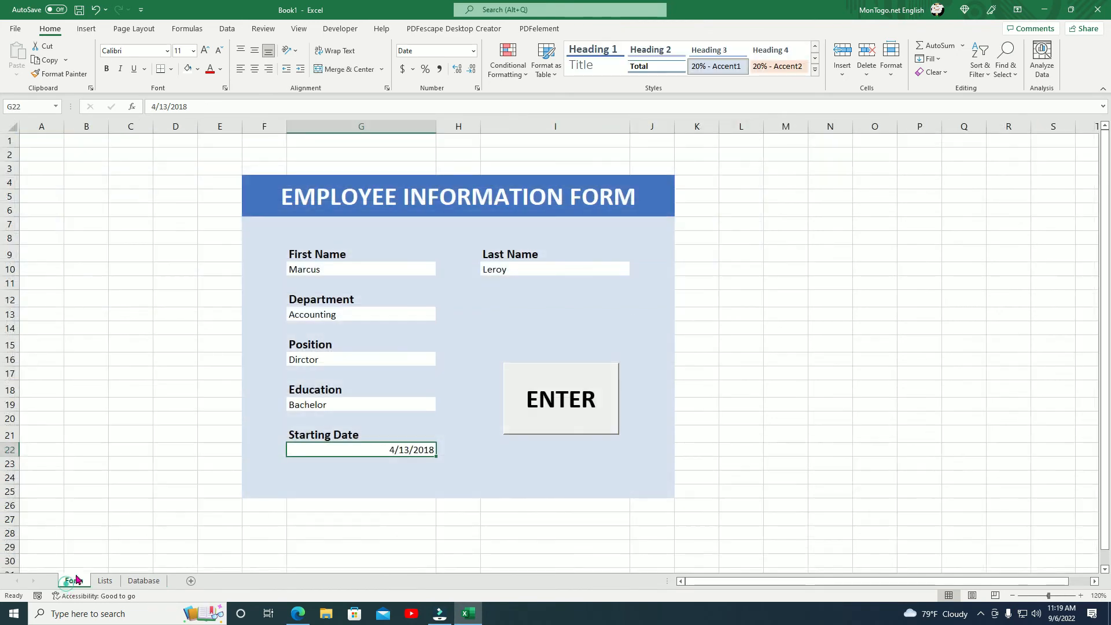
pyautogui.click(547, 411)
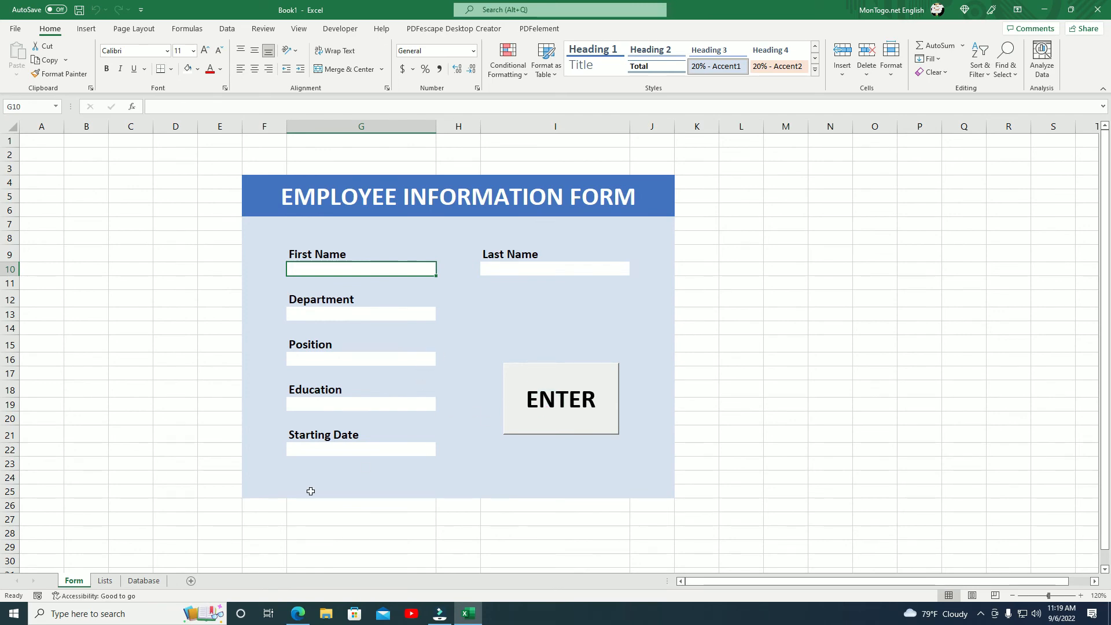
pyautogui.click(163, 581)
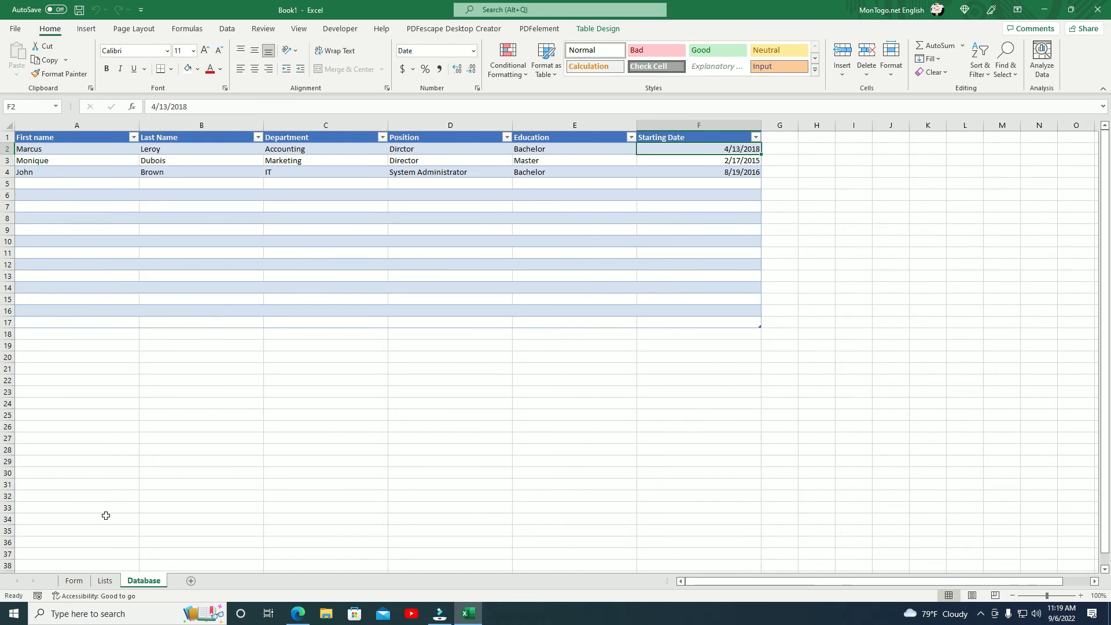
# Hide the gridlines on the Form sheet.
pyautogui.click(75, 582)
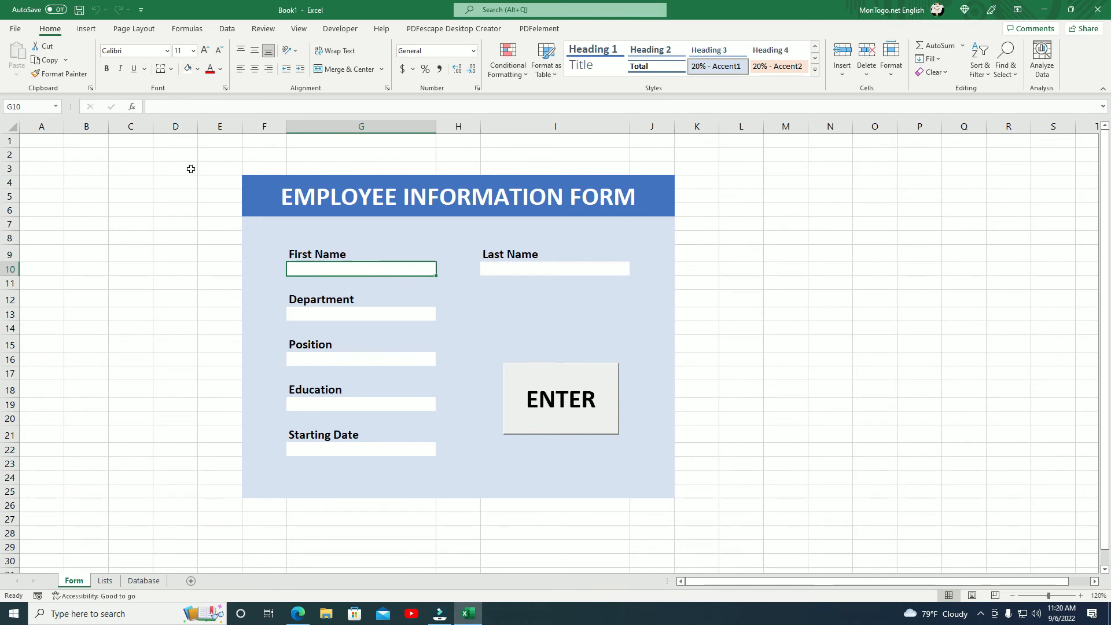
pyautogui.click(299, 30)
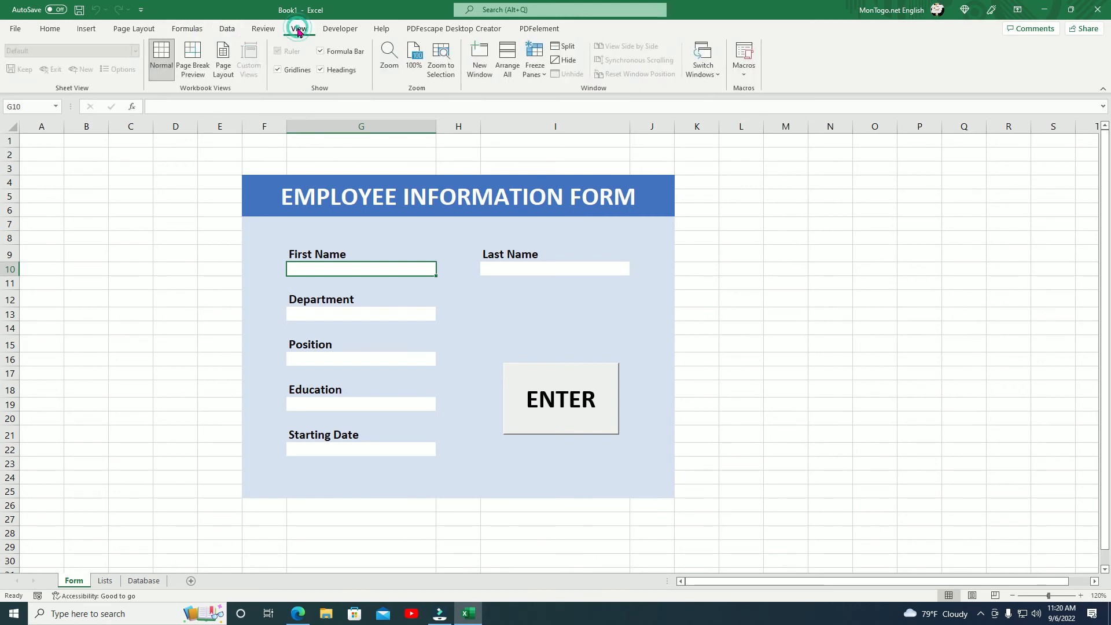
pyautogui.click(291, 71)
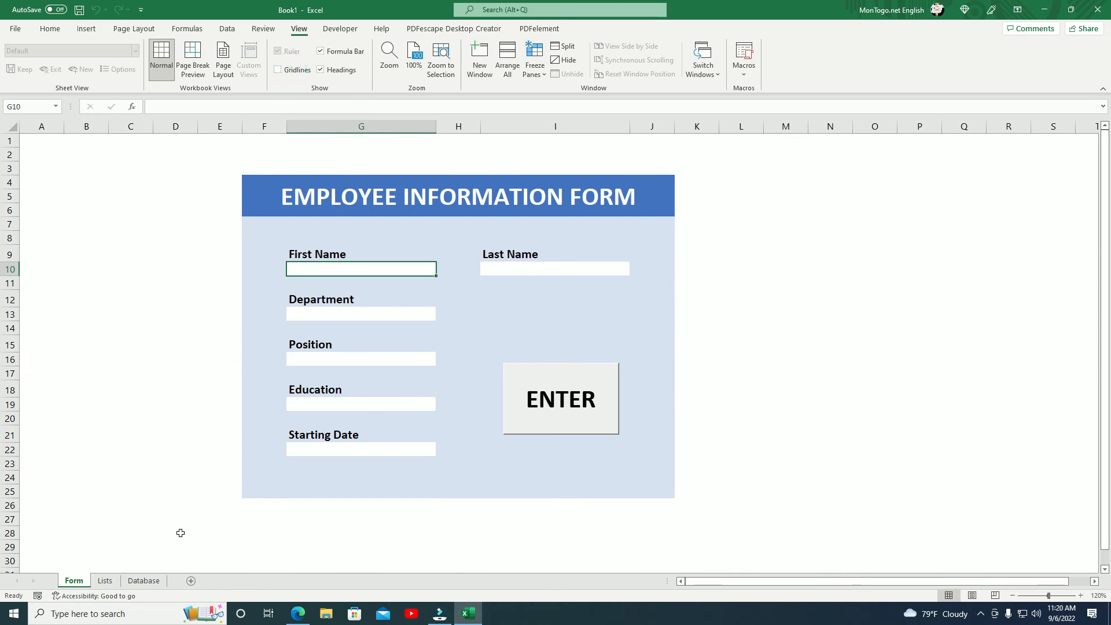
# Hide the gridlines on the Database sheet, leaving its table in place, and return to the Form sheet.
pyautogui.click(143, 581)
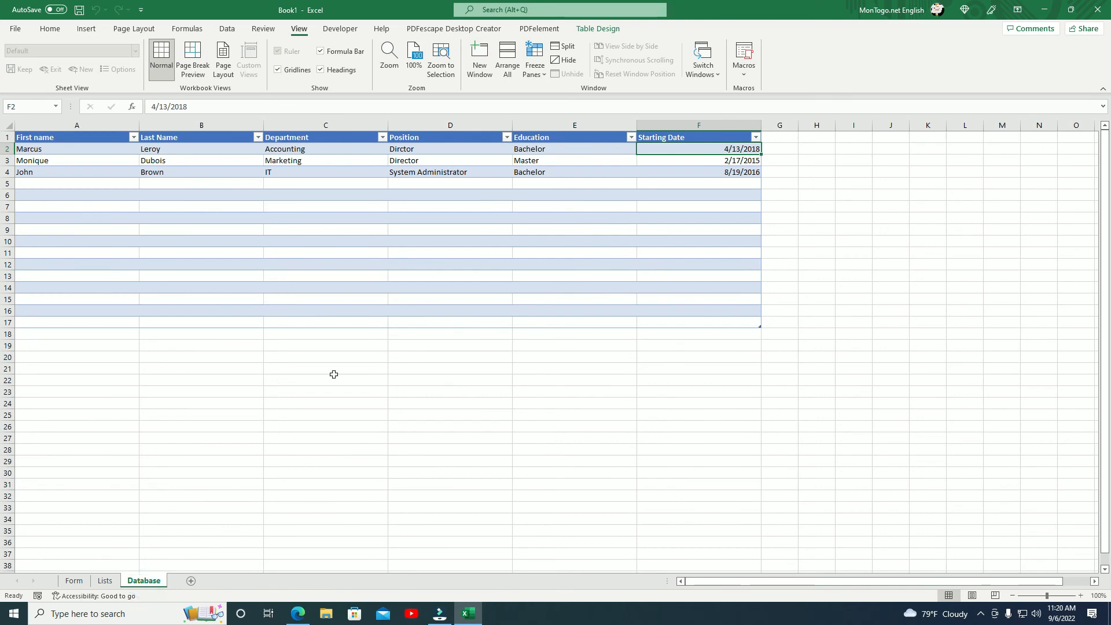
pyautogui.click(280, 70)
pyautogui.click(389, 379)
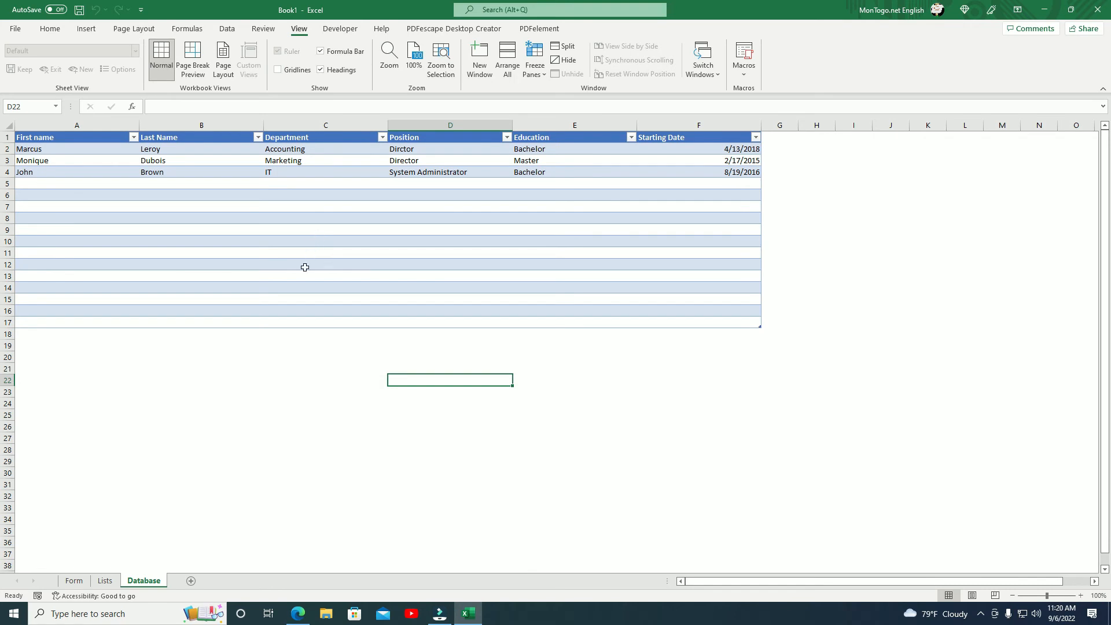
pyautogui.click(78, 580)
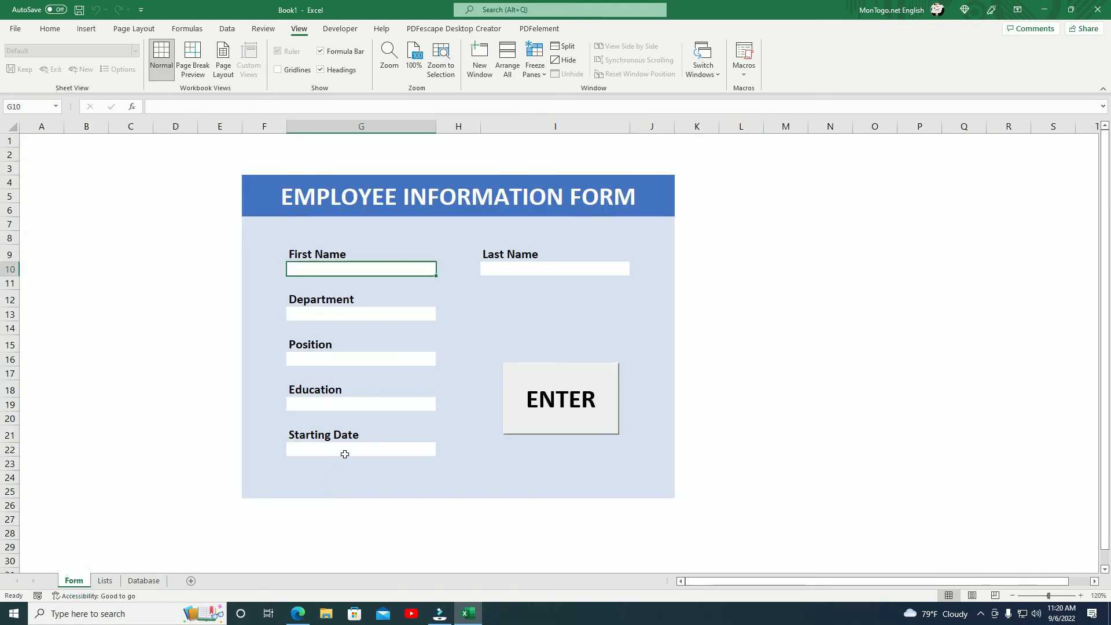
# Check which cells can be selected on the unprotected form, both in the entry fields and in the blank areas around them.
pyautogui.click(306, 451)
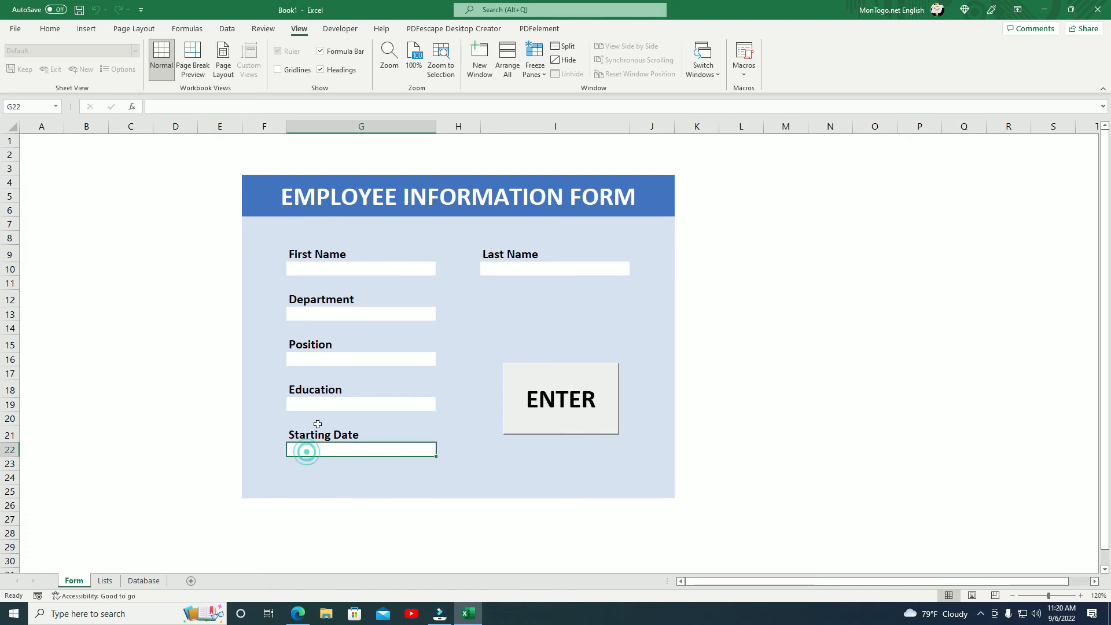
pyautogui.click(325, 405)
pyautogui.click(330, 357)
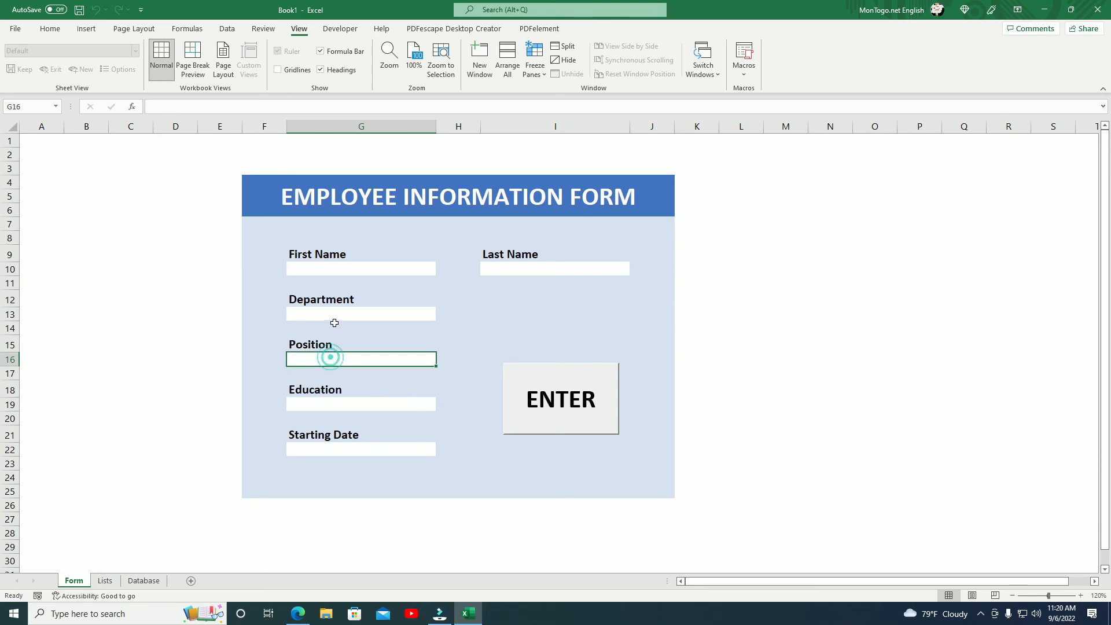
pyautogui.click(335, 313)
pyautogui.click(358, 272)
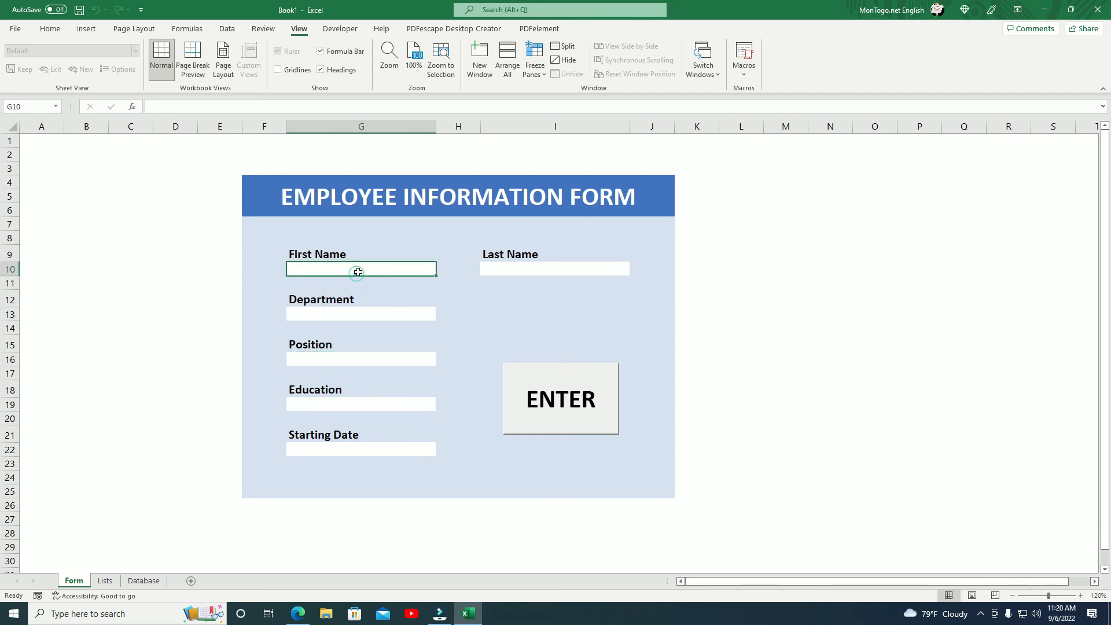
pyautogui.click(389, 237)
pyautogui.click(579, 236)
pyautogui.click(650, 314)
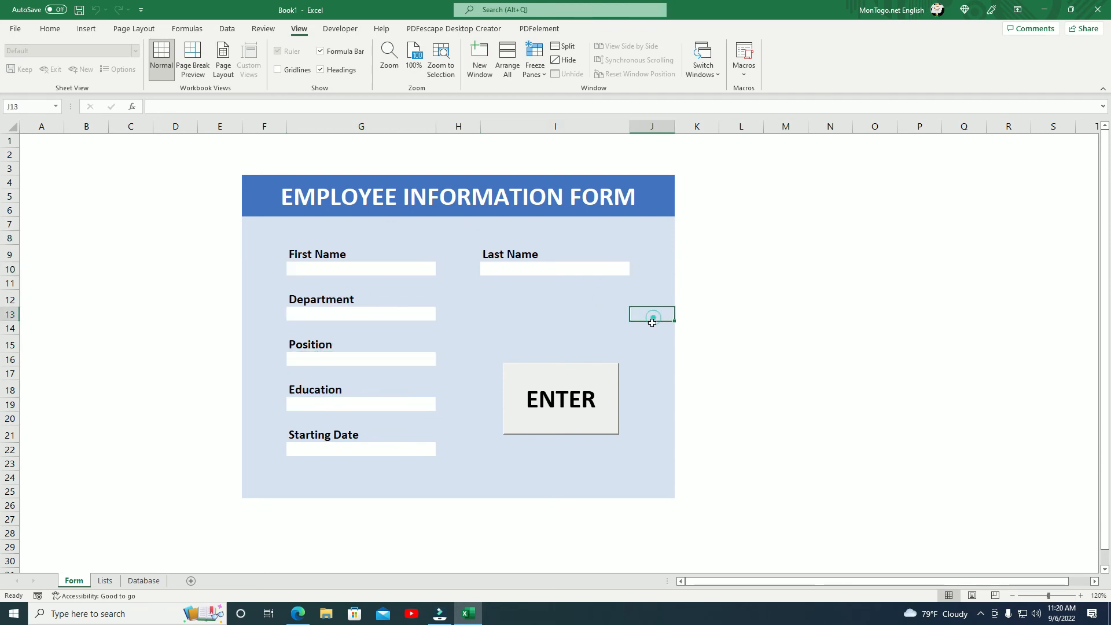
pyautogui.click(650, 358)
pyautogui.click(650, 390)
pyautogui.click(655, 420)
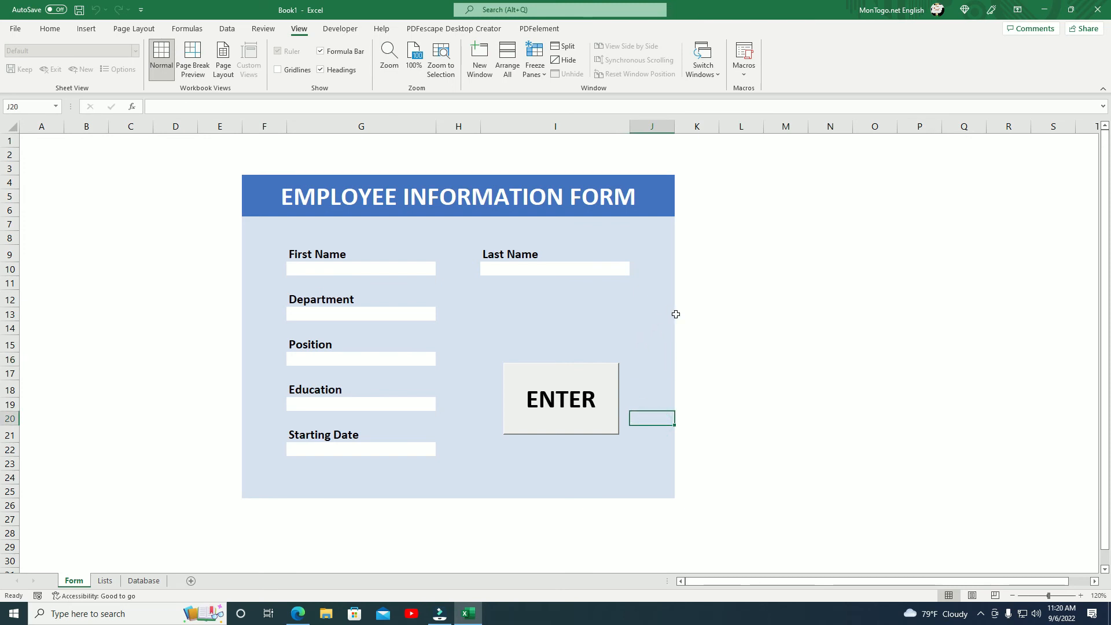
pyautogui.click(538, 325)
pyautogui.click(486, 358)
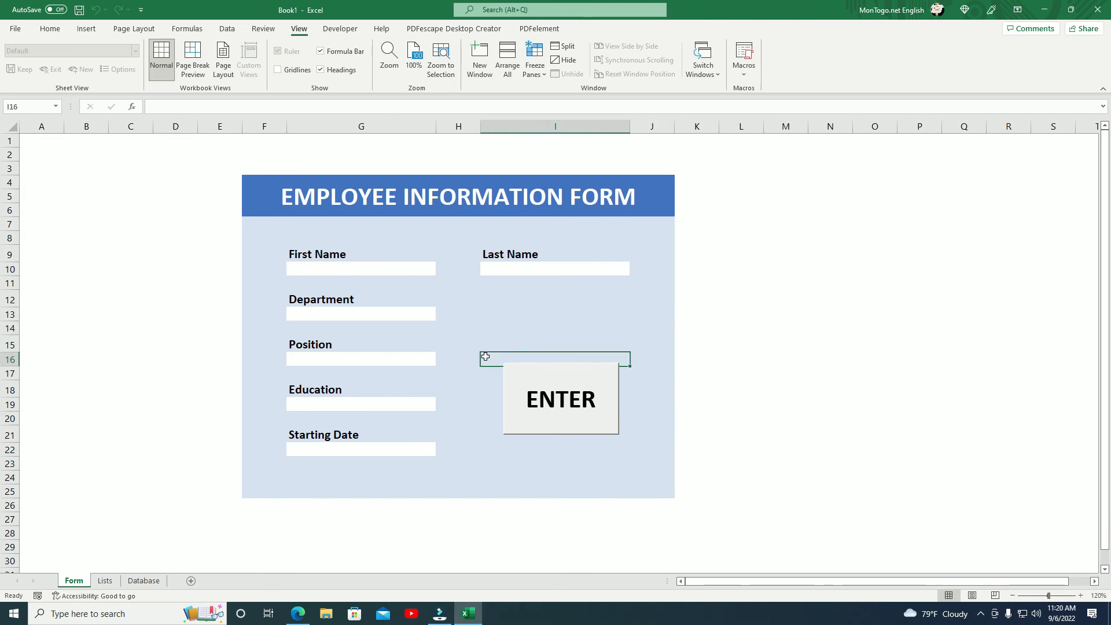
pyautogui.click(411, 364)
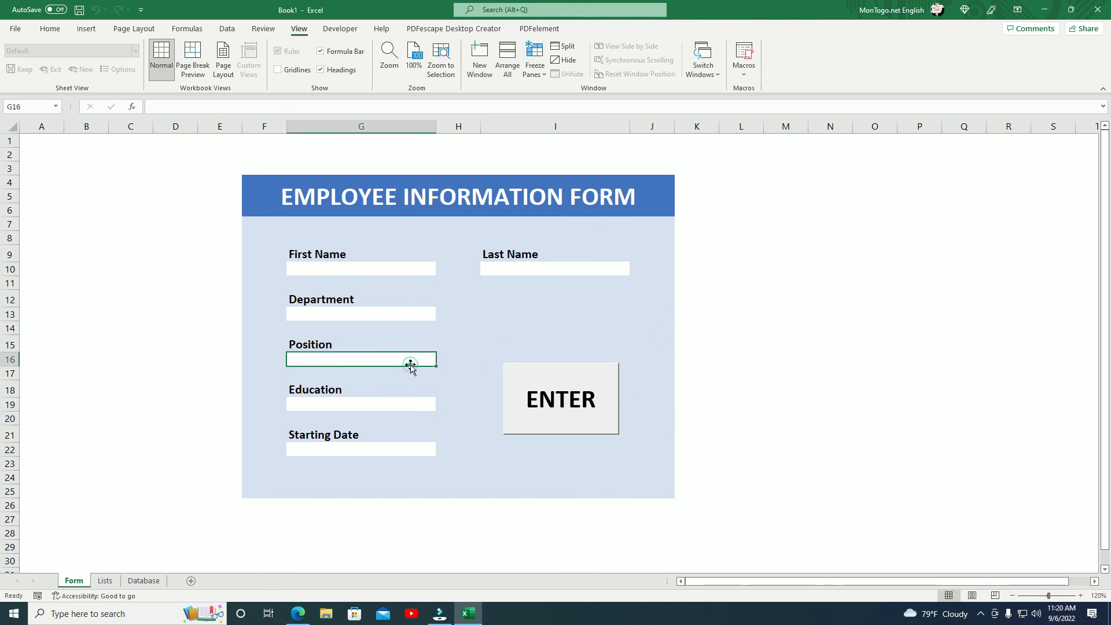
pyautogui.click(388, 316)
pyautogui.click(394, 272)
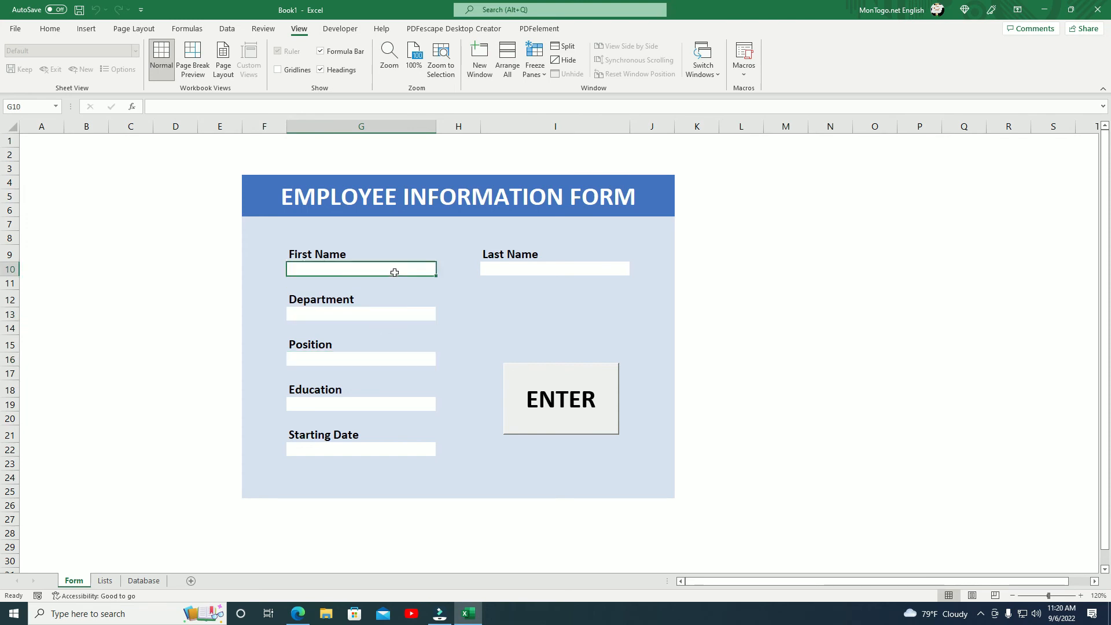
# Turn off the Locked protection setting for cells I13, G22, G19, G16, G13, G10 and I10 on the Form sheet.
pyautogui.click(511, 311)
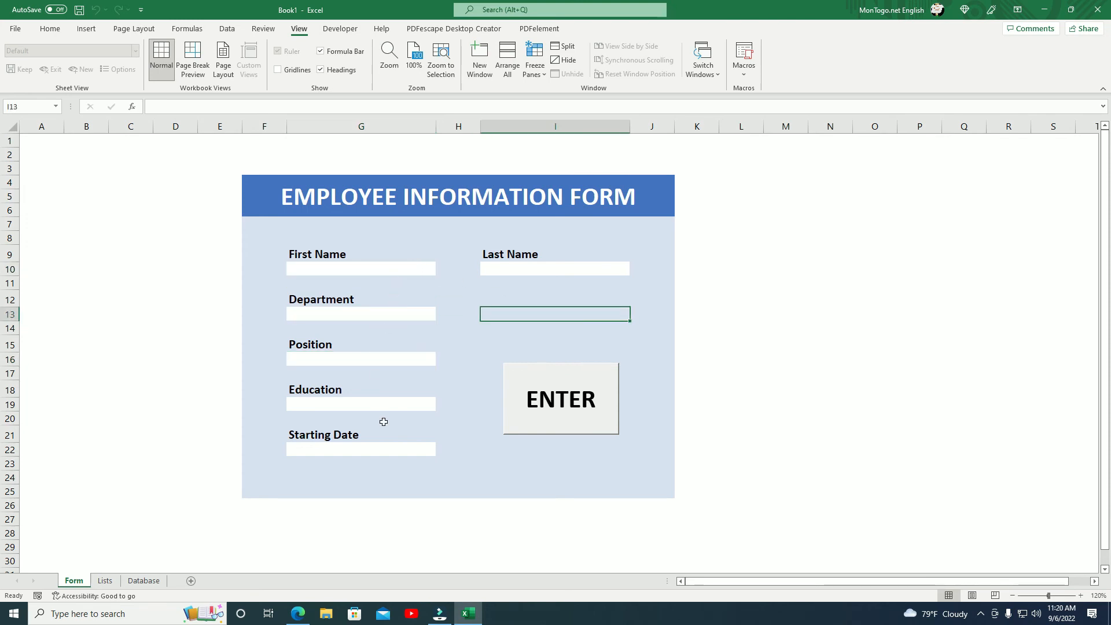
pyautogui.click(374, 447)
pyautogui.click(368, 404)
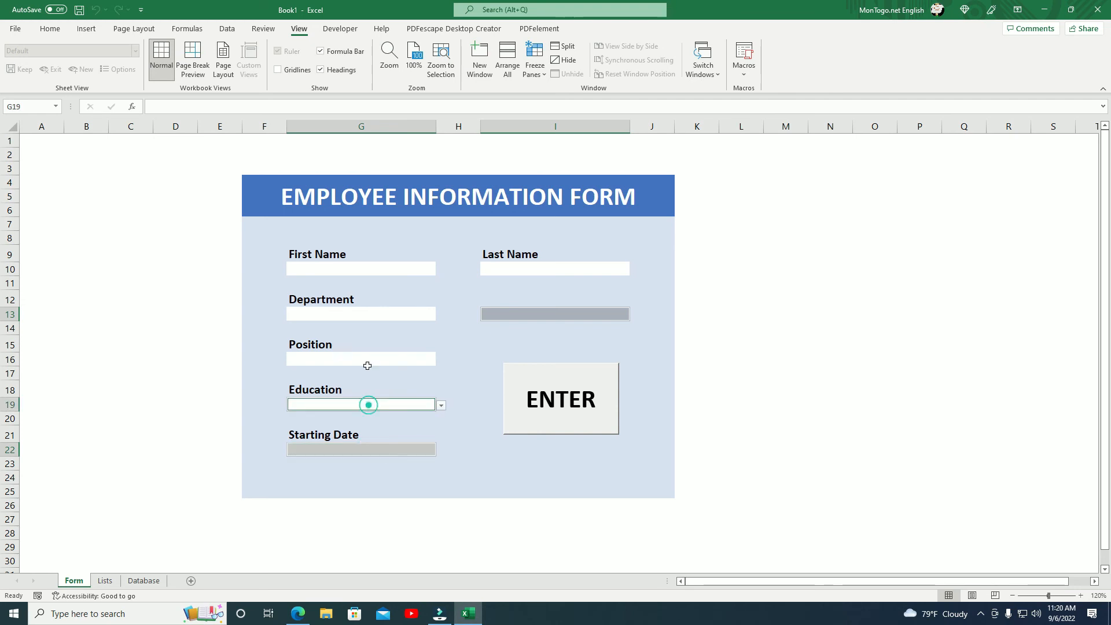
pyautogui.click(363, 358)
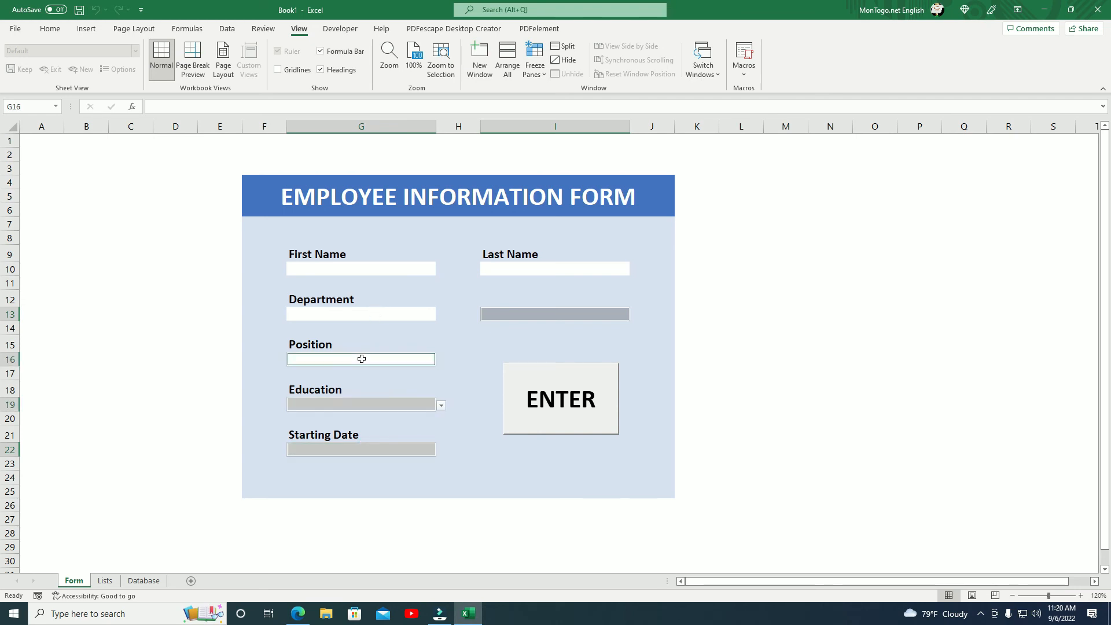
pyautogui.click(371, 311)
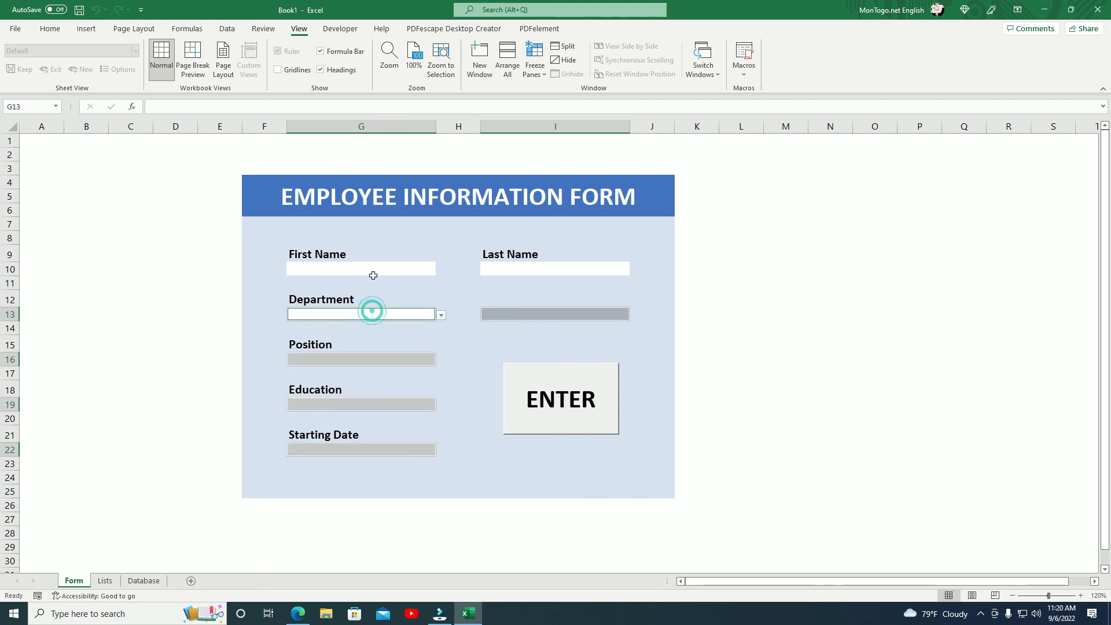
pyautogui.click(372, 267)
pyautogui.click(497, 267)
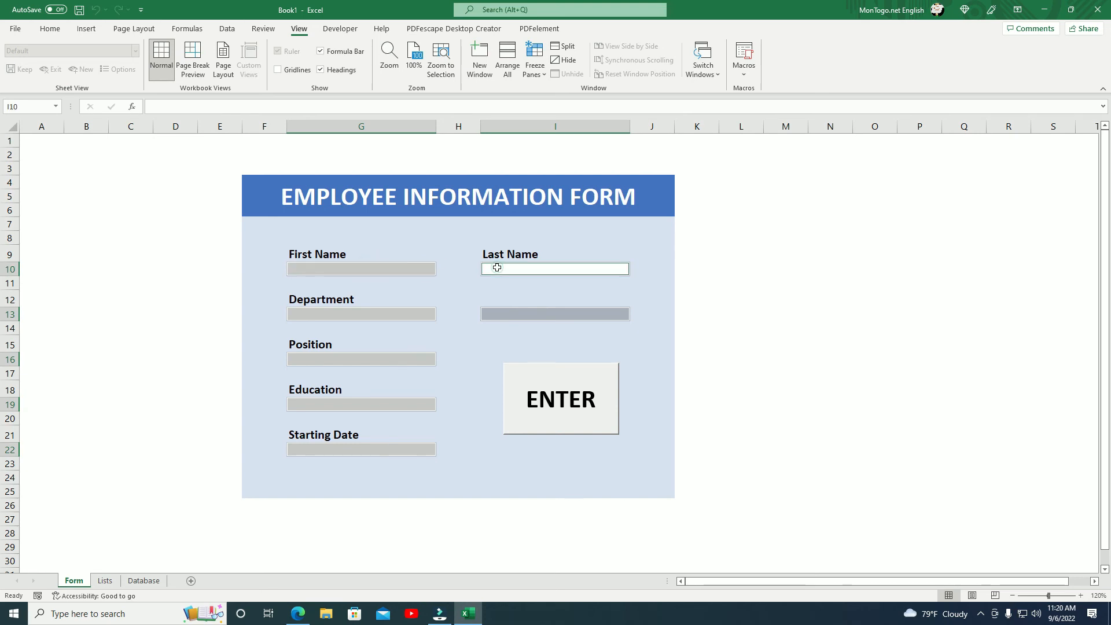
pyautogui.rightClick(497, 268)
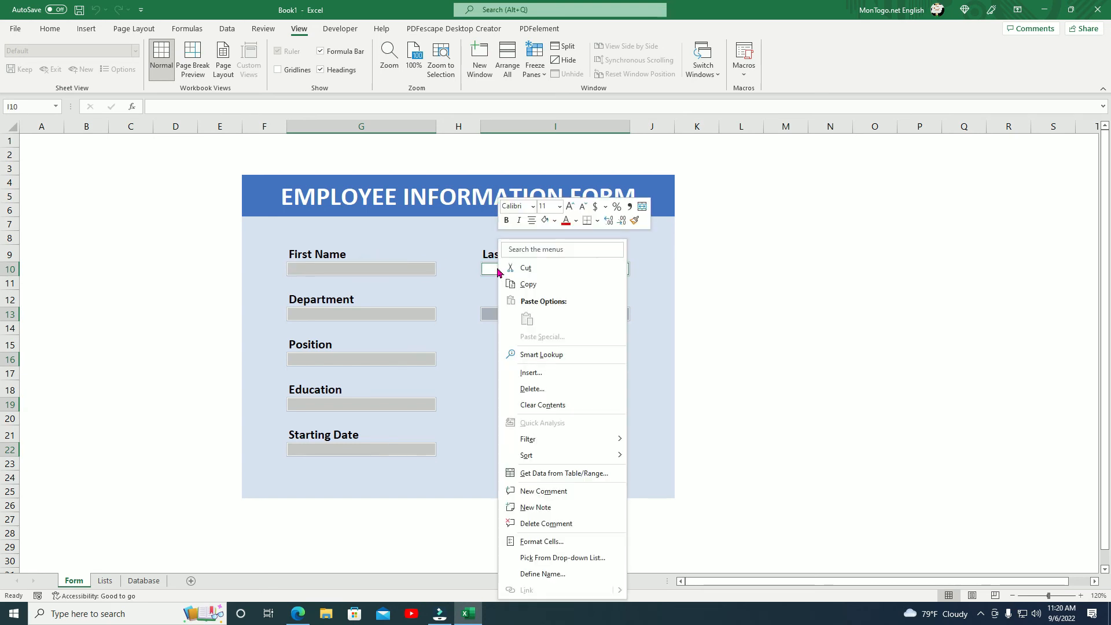
pyautogui.click(548, 542)
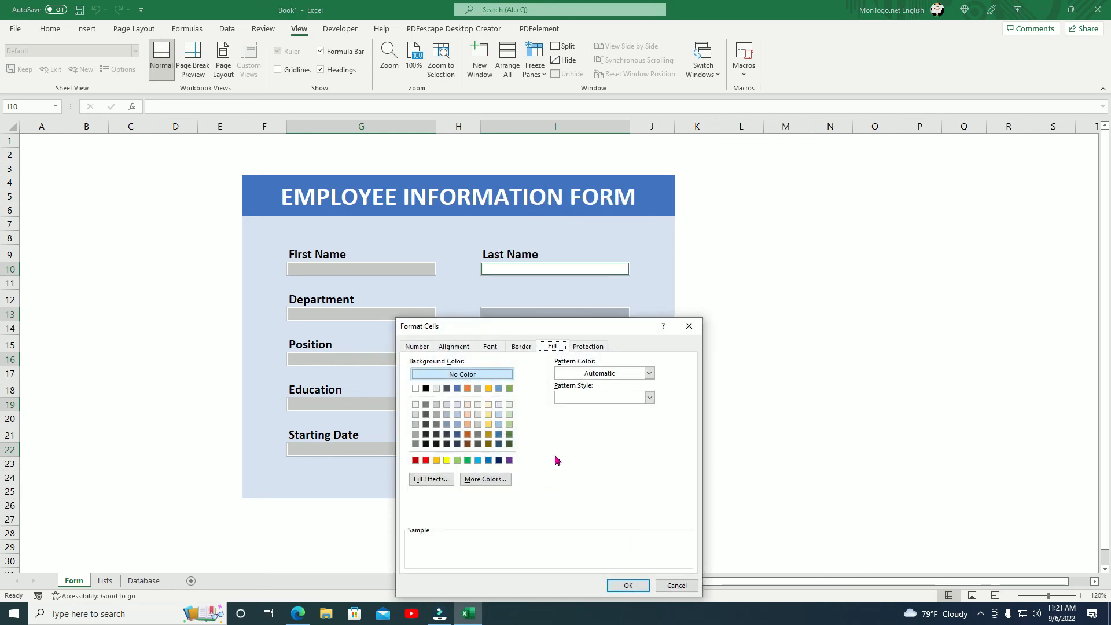
pyautogui.click(590, 347)
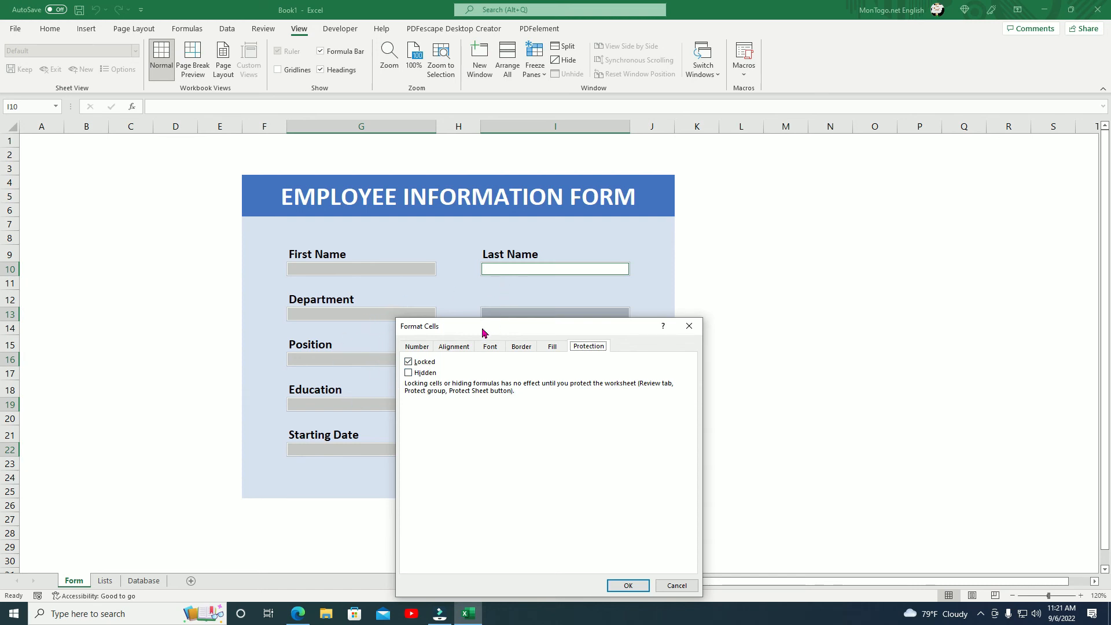
pyautogui.click(409, 362)
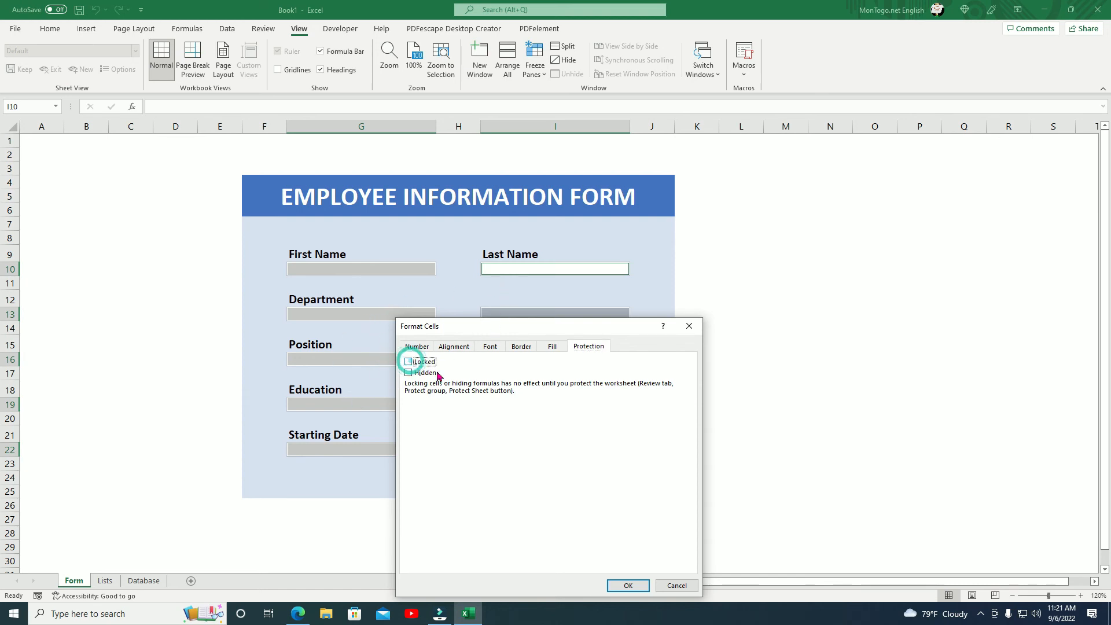
pyautogui.click(627, 586)
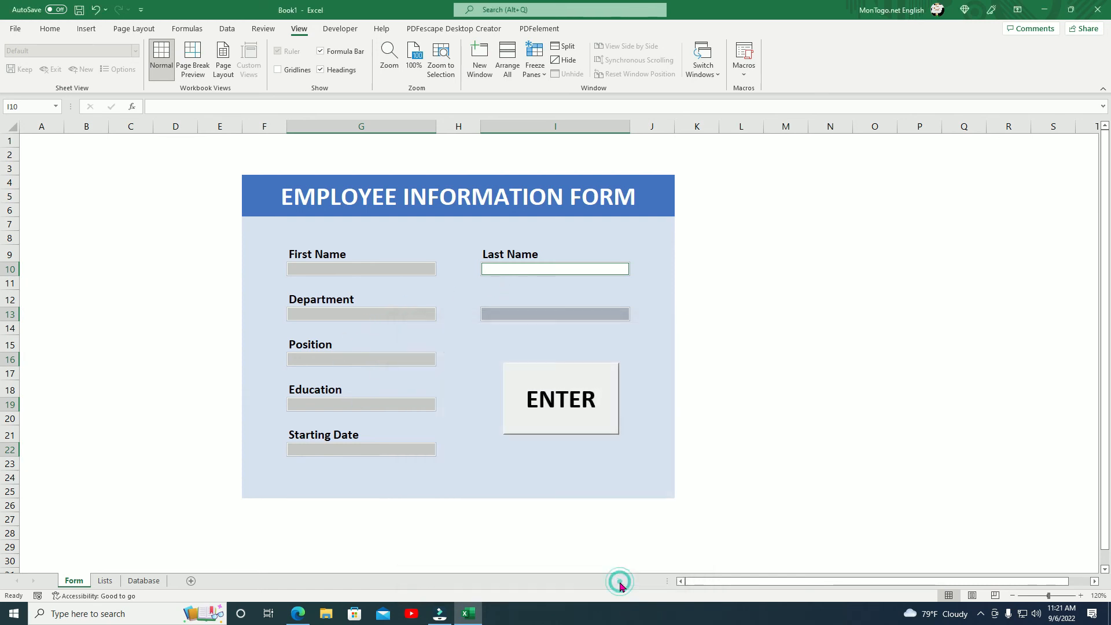
pyautogui.click(710, 447)
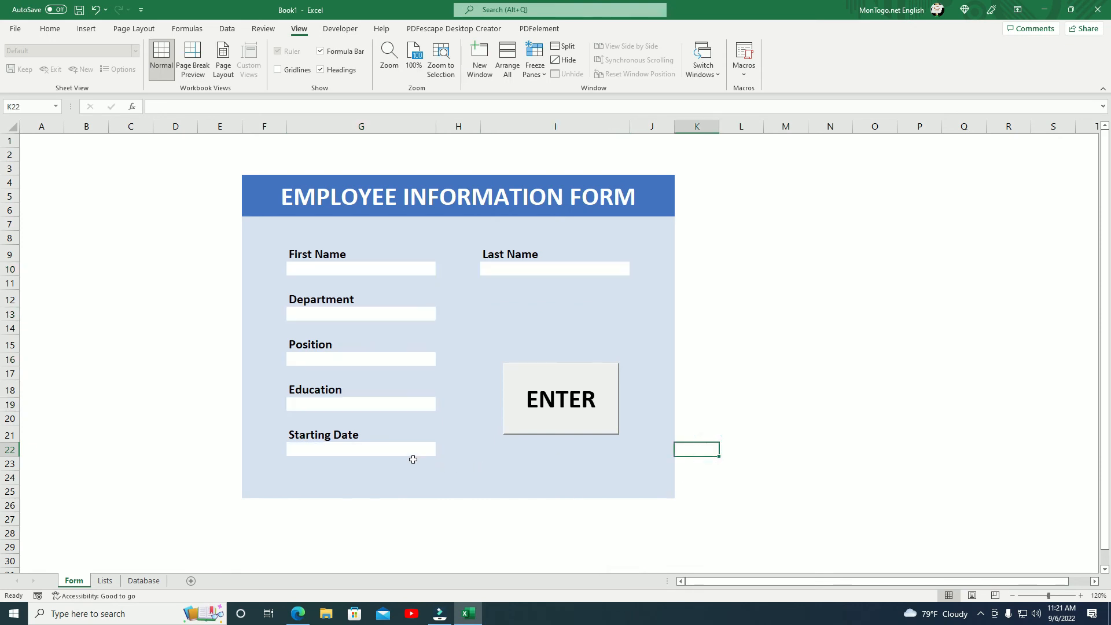
pyautogui.click(408, 451)
pyautogui.click(402, 405)
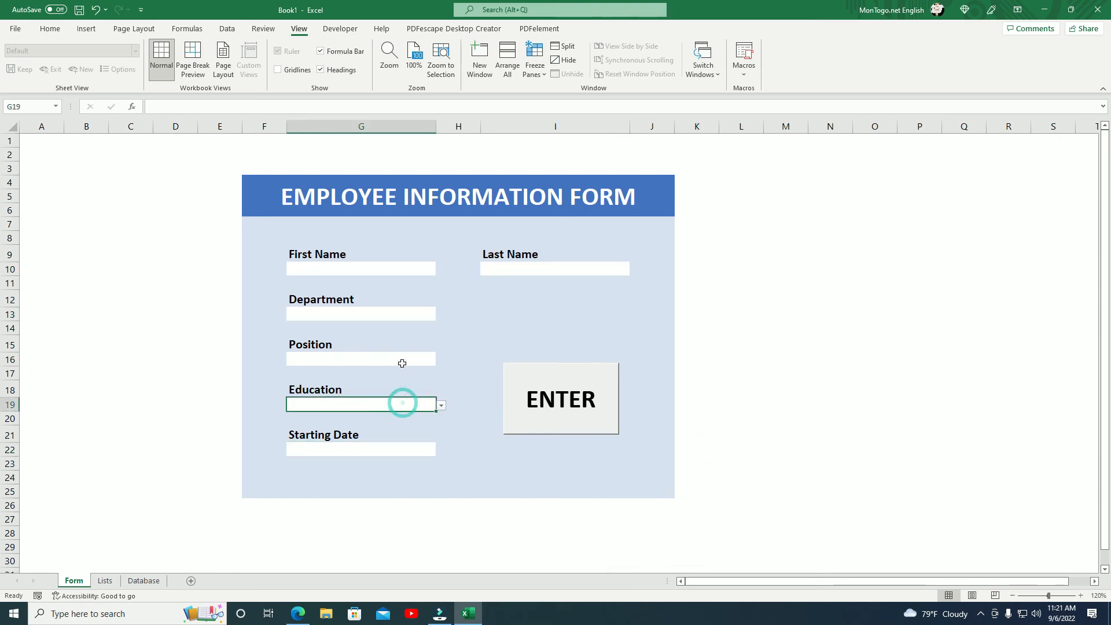
pyautogui.click(403, 360)
pyautogui.click(501, 334)
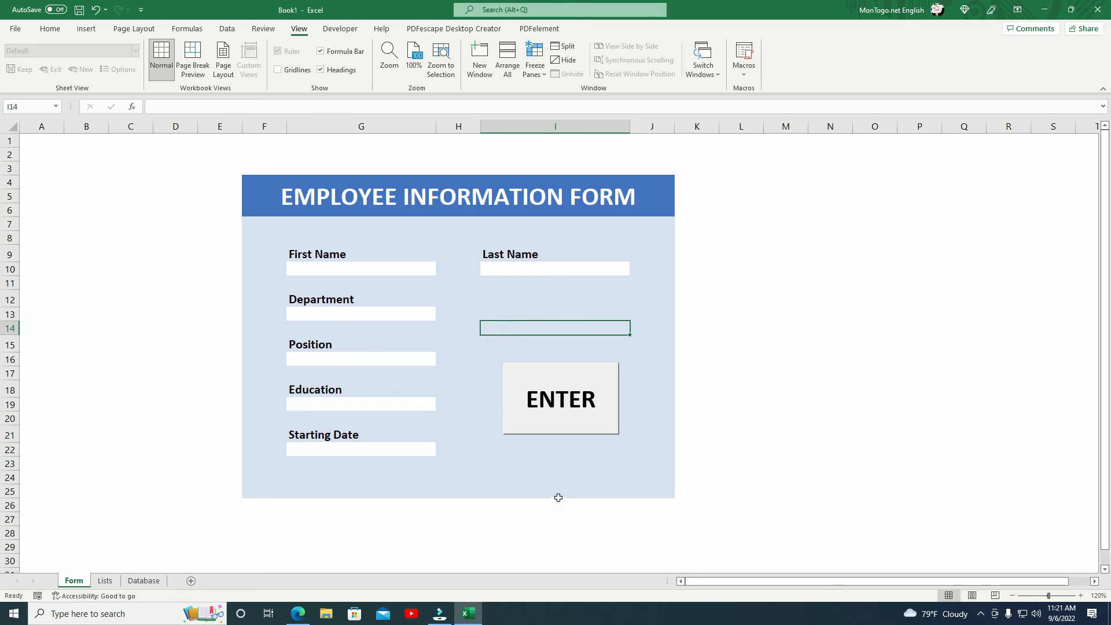
pyautogui.click(554, 516)
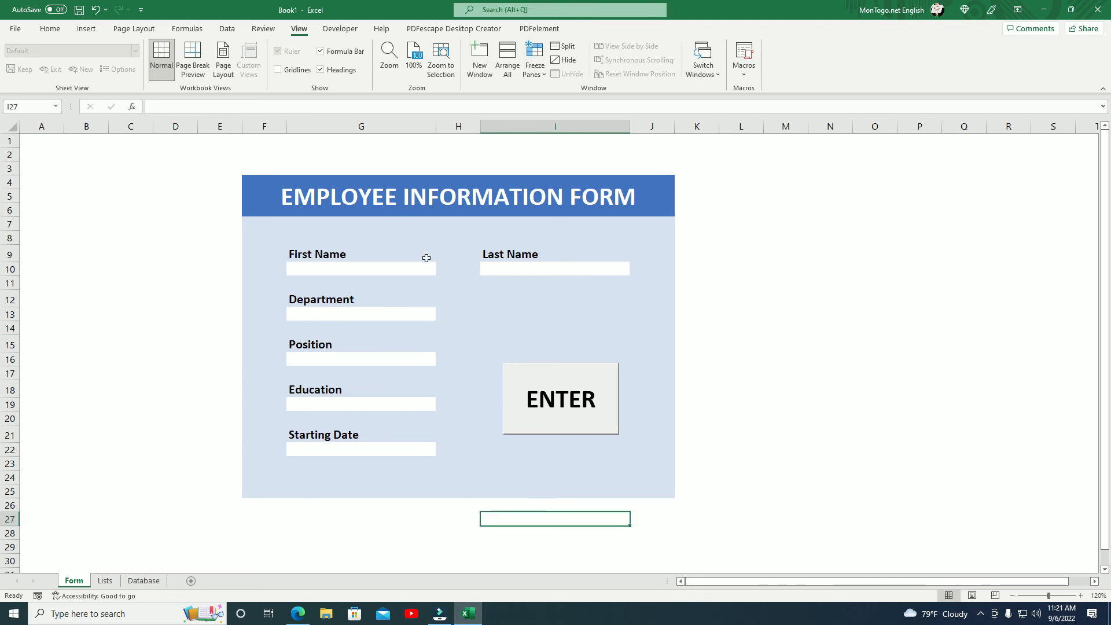
# Protect the Form sheet without a password, allowing users to select only unlocked cells.
pyautogui.click(270, 31)
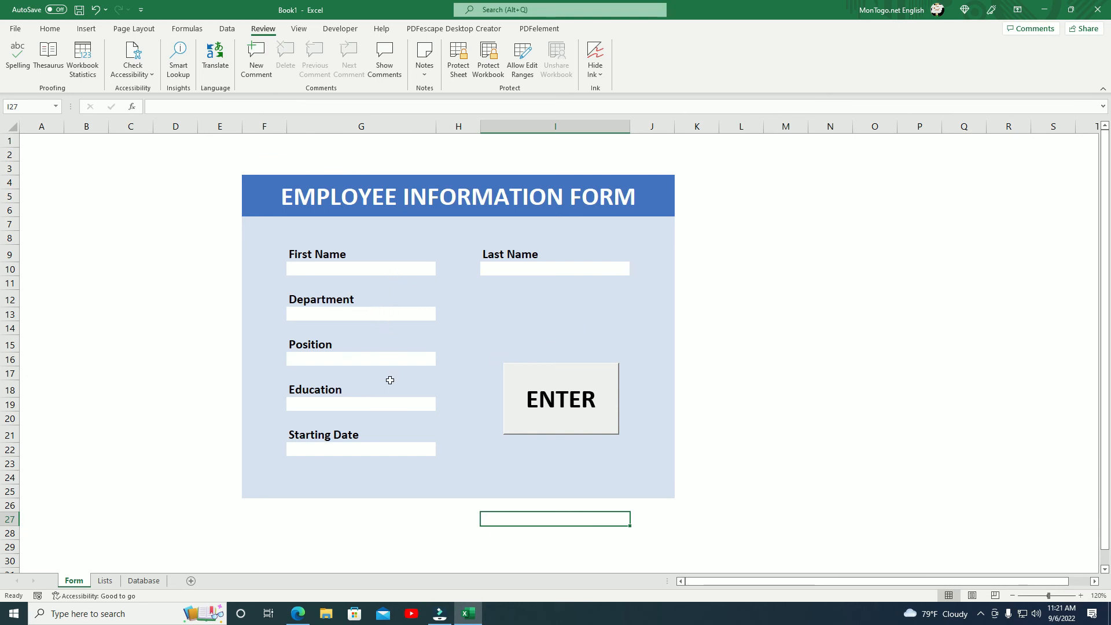
pyautogui.click(457, 72)
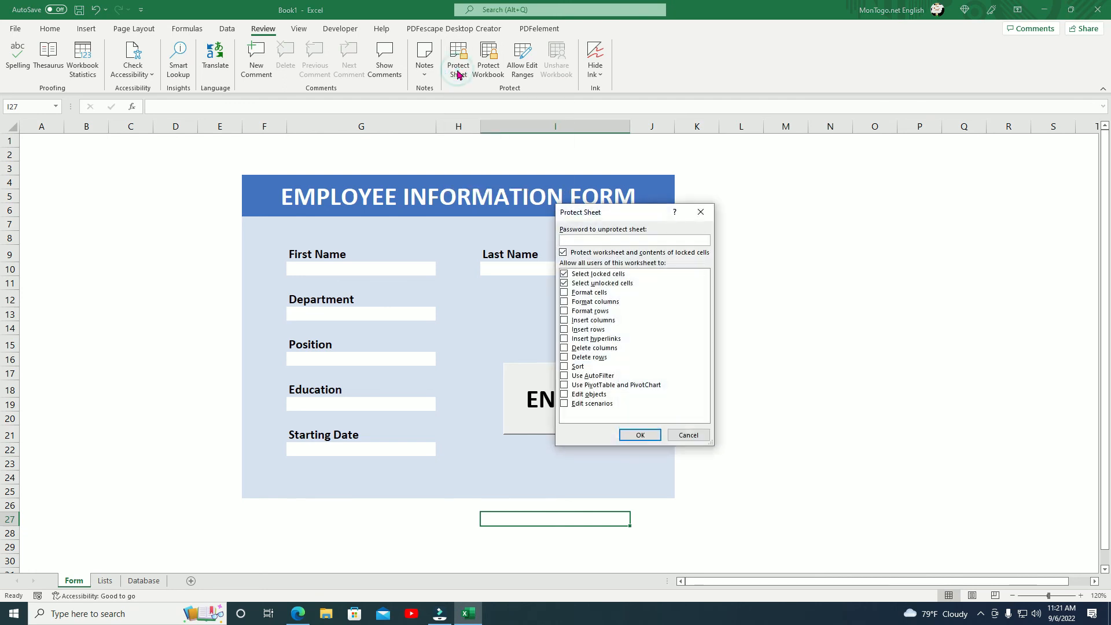
pyautogui.click(566, 275)
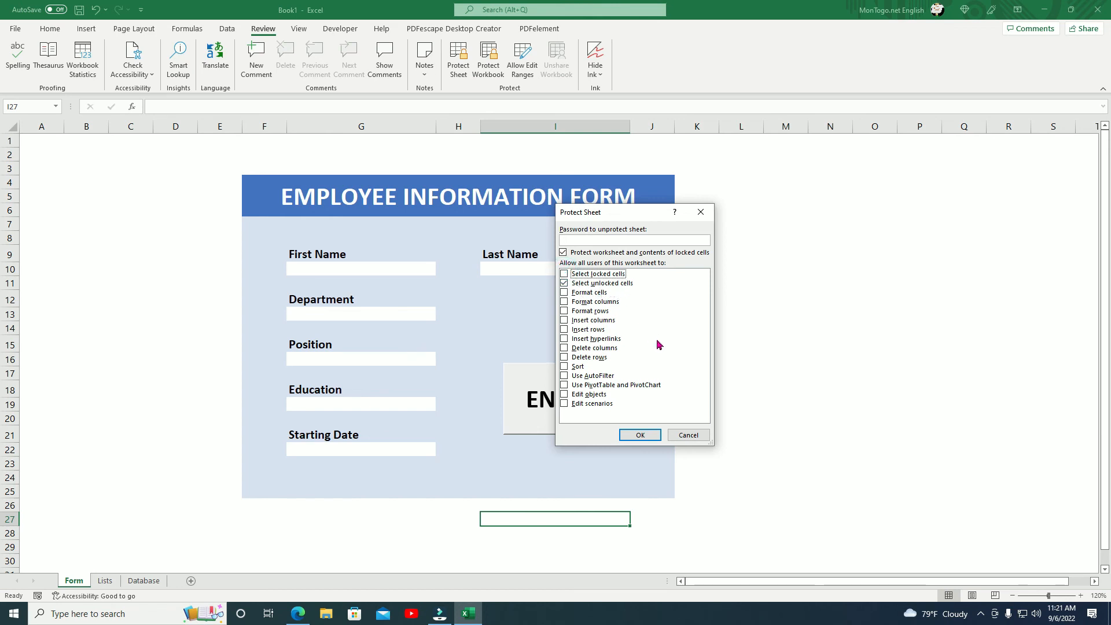
pyautogui.click(640, 435)
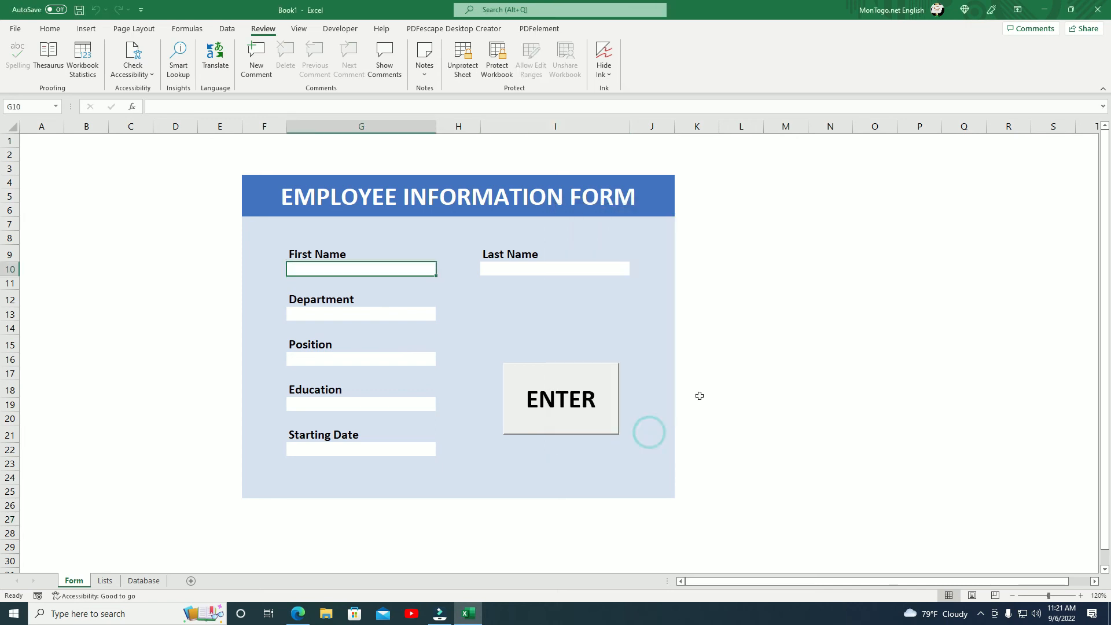
# Test the protected form by selecting each entry field and trying to select the locked cells around them.
pyautogui.press('Tab')
pyautogui.click(500, 334)
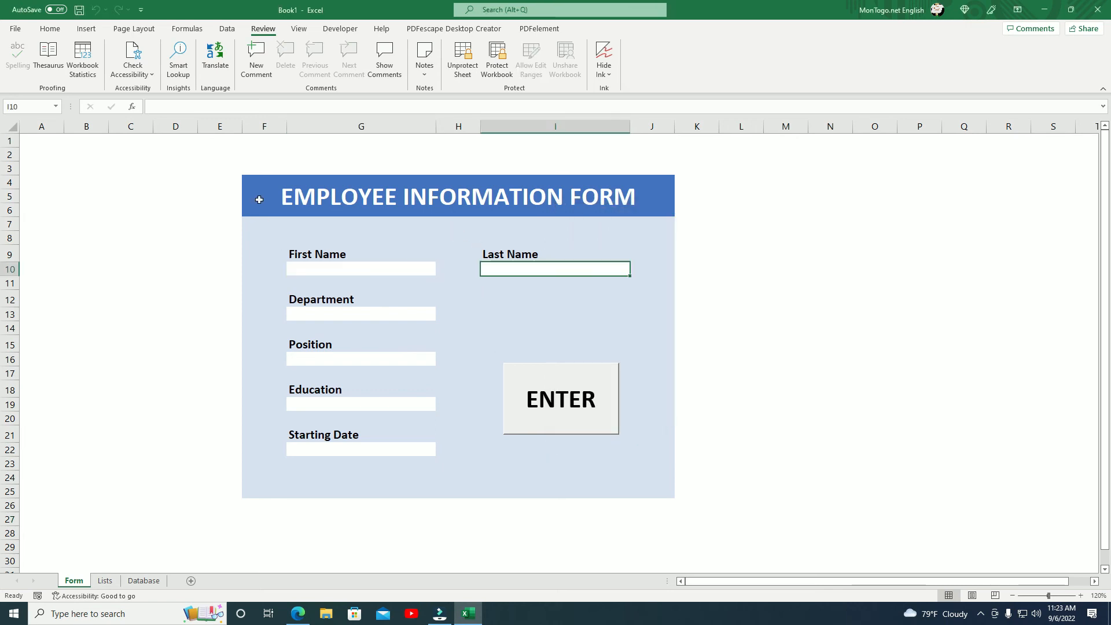
pyautogui.click(272, 169)
pyautogui.click(320, 268)
pyautogui.click(320, 314)
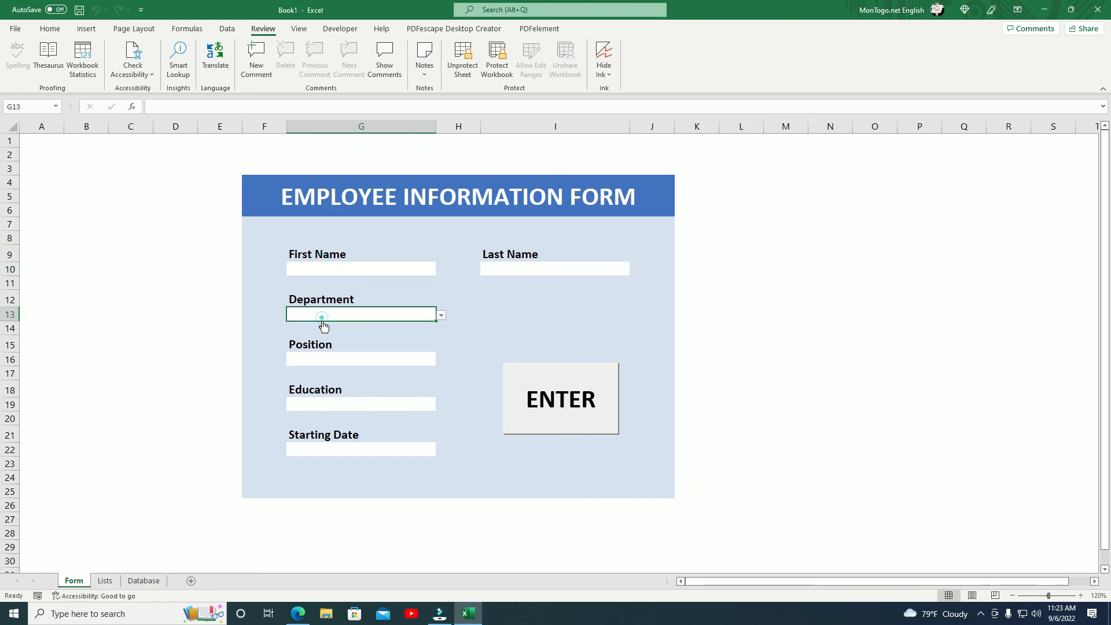
pyautogui.click(320, 360)
pyautogui.click(331, 404)
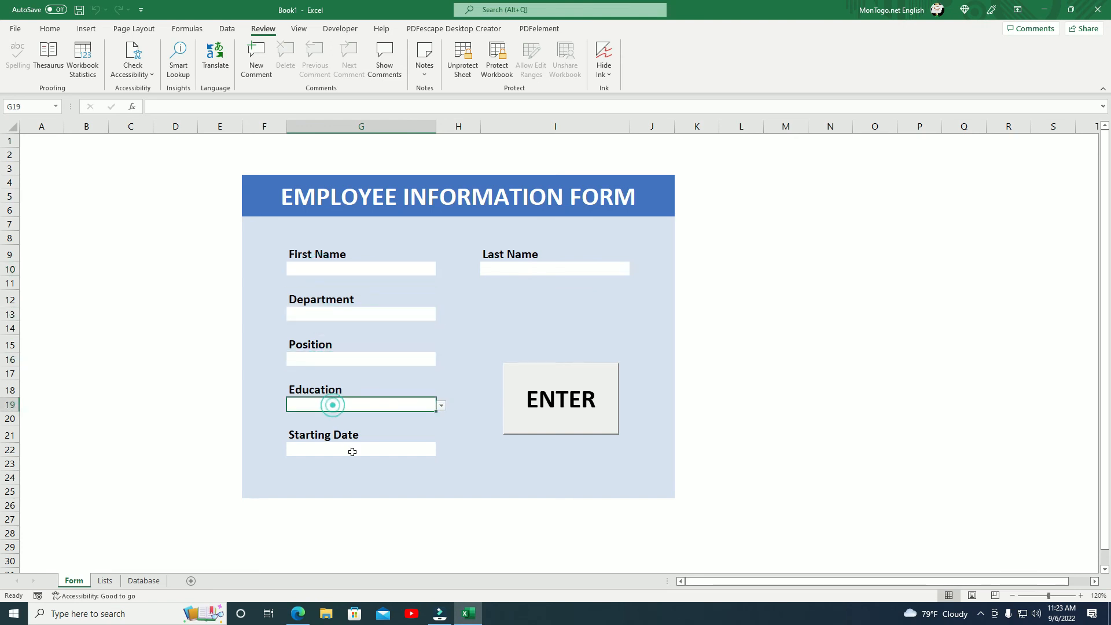
pyautogui.click(355, 450)
pyautogui.click(524, 275)
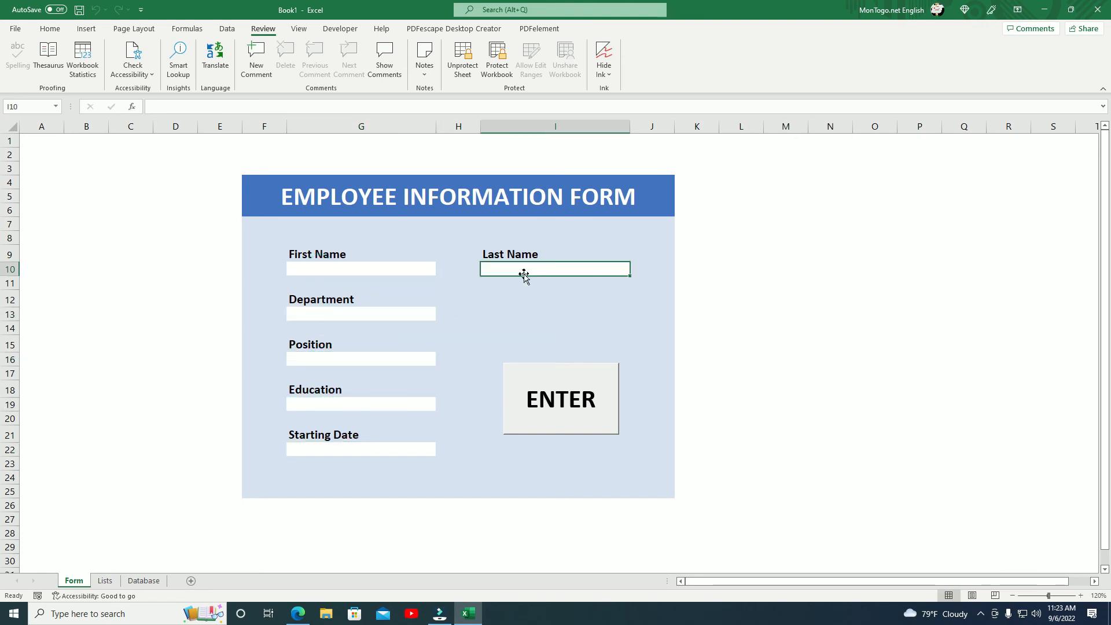
pyautogui.click(578, 314)
pyautogui.click(726, 326)
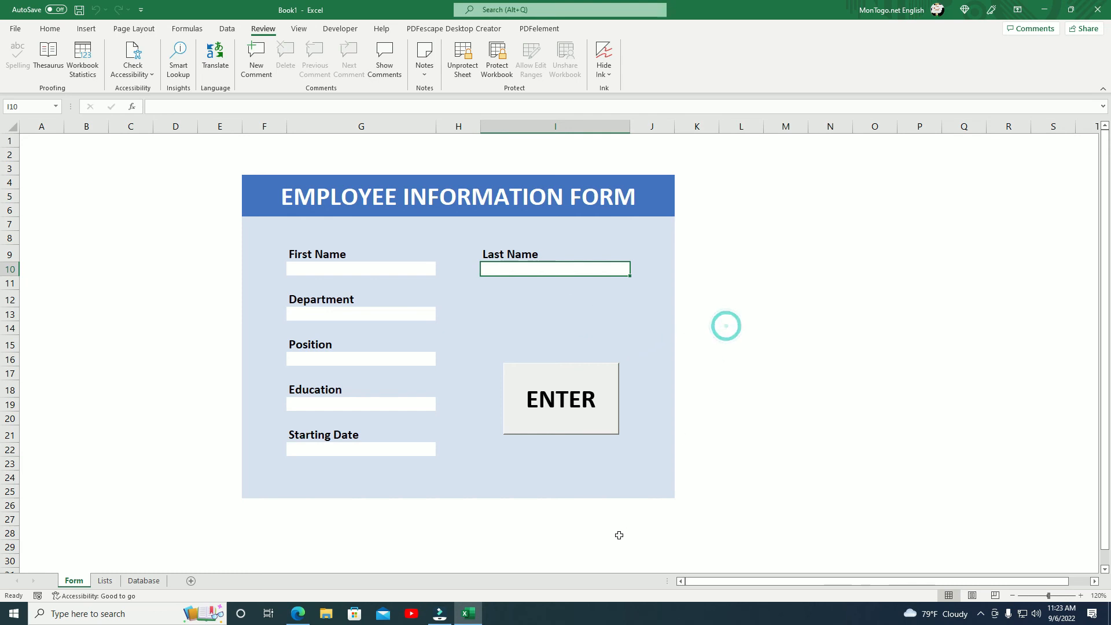
pyautogui.scroll(-1, 618, 533)
pyautogui.scroll(1, 617, 533)
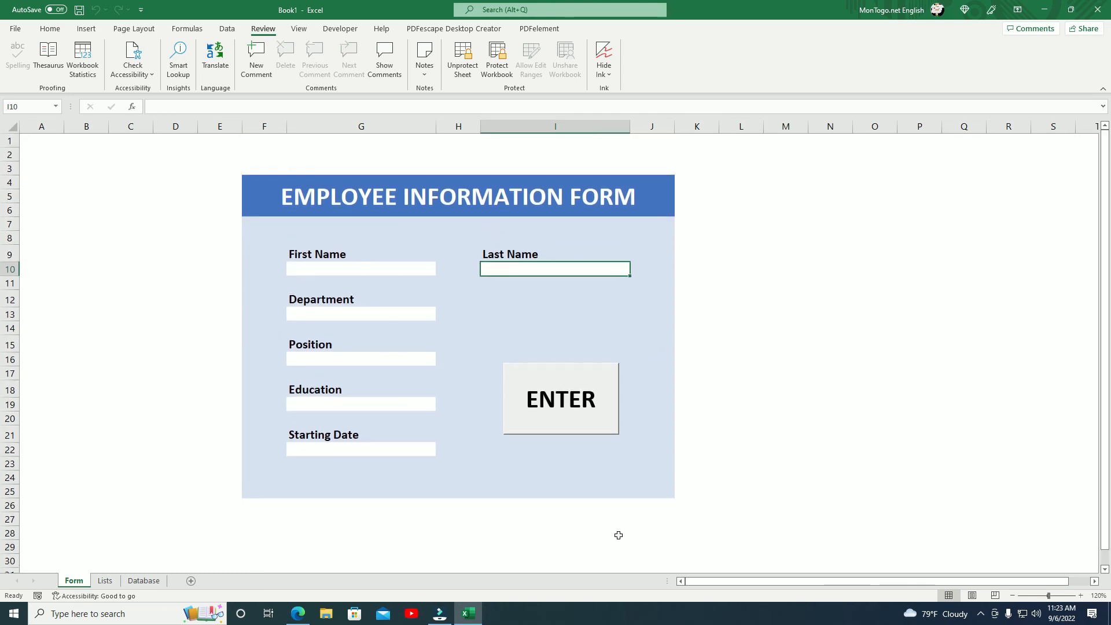
# Fill in the employee's first name and last name in the matching fields of the protected form.
pyautogui.click(415, 159)
pyautogui.click(395, 270)
pyautogui.doubleClick(395, 270)
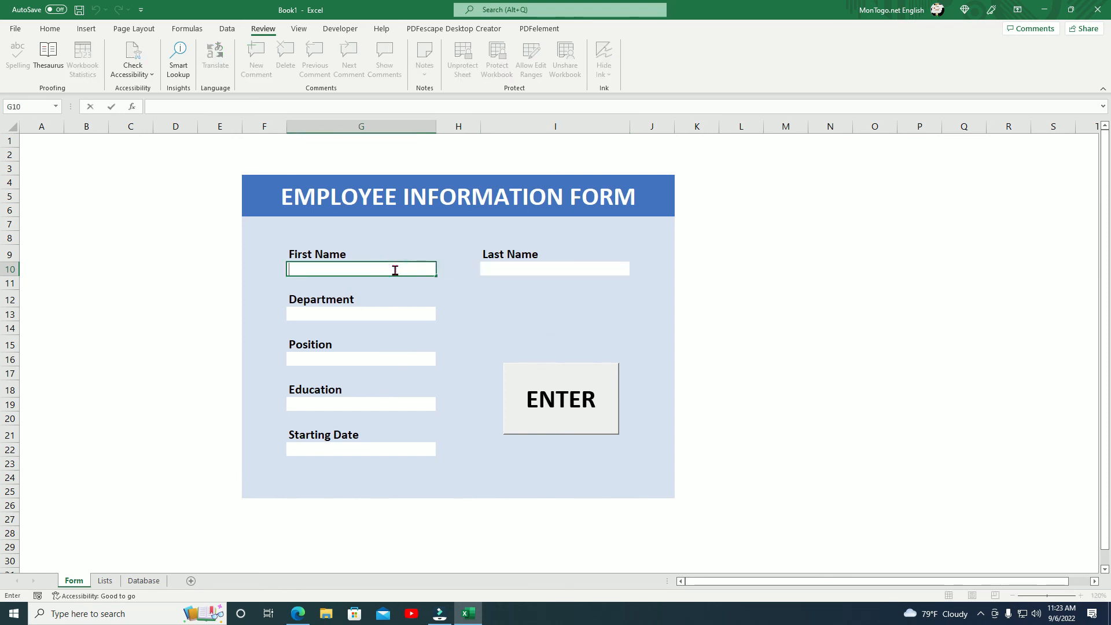
pyautogui.write('Jane')
pyautogui.press('Tab')
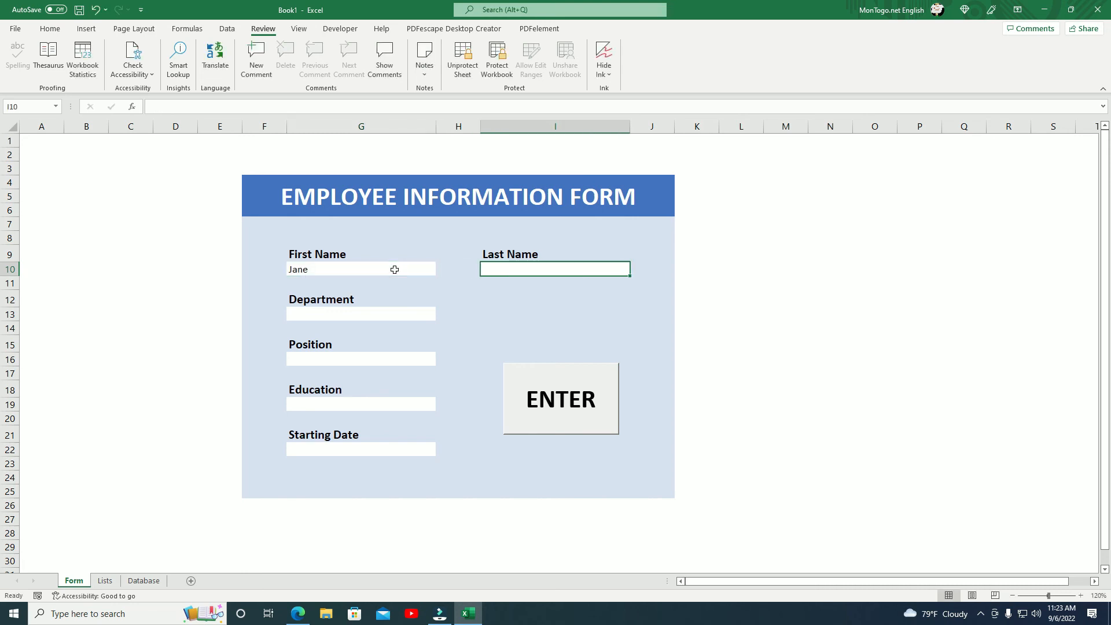
pyautogui.write('Au')
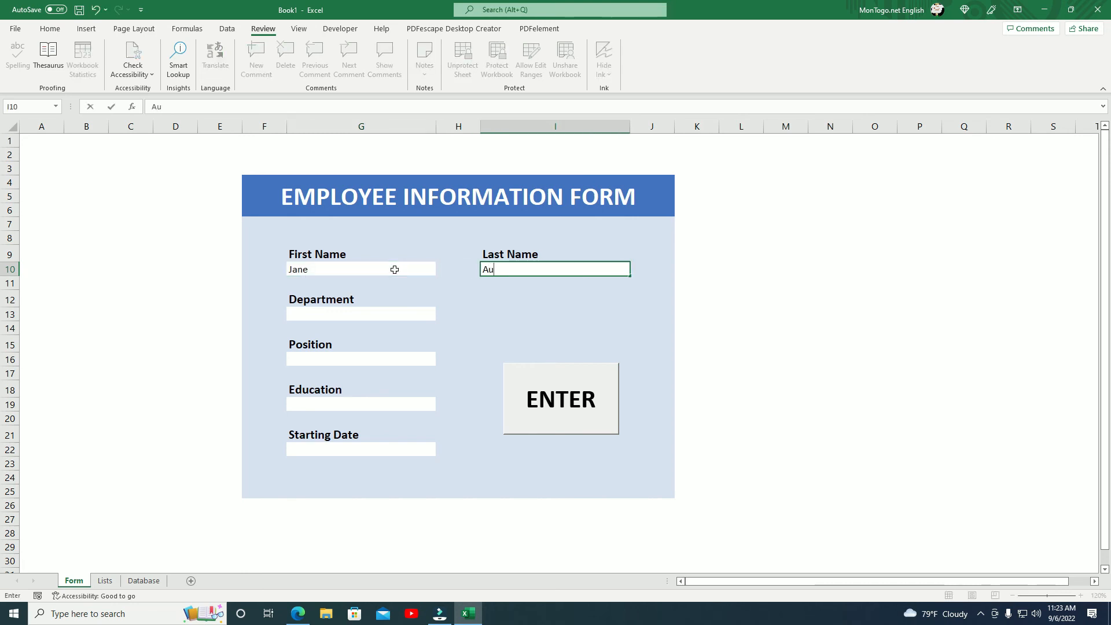
pyautogui.write('stin')
pyautogui.press('Tab')
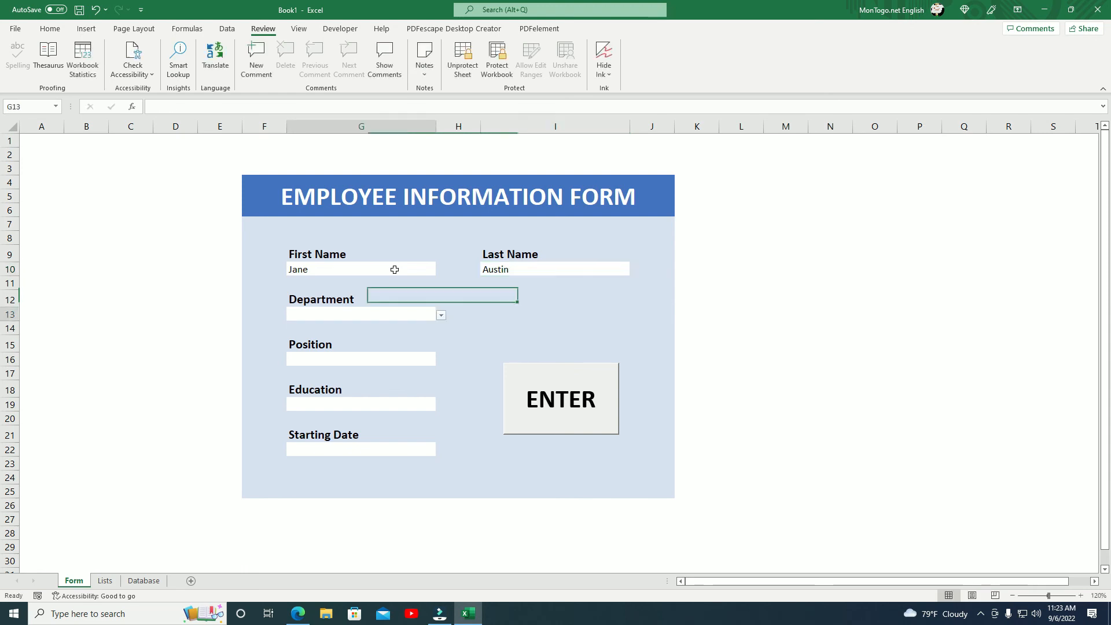
# Choose HR as the department and enter Assistant as the position on the form.
pyautogui.click(442, 316)
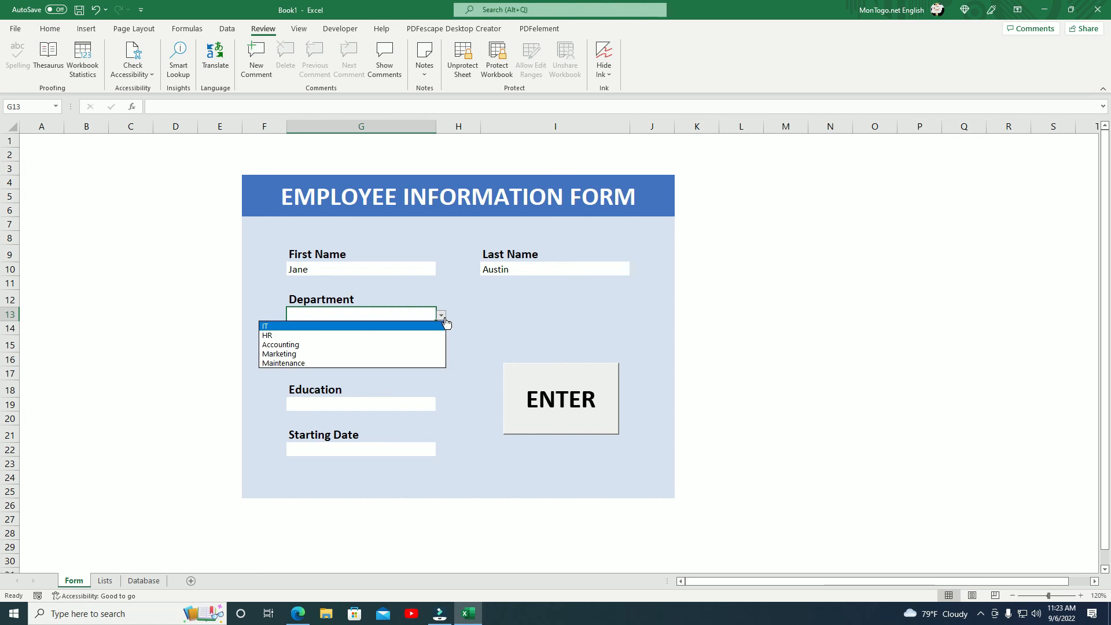
pyautogui.click(392, 336)
pyautogui.click(377, 359)
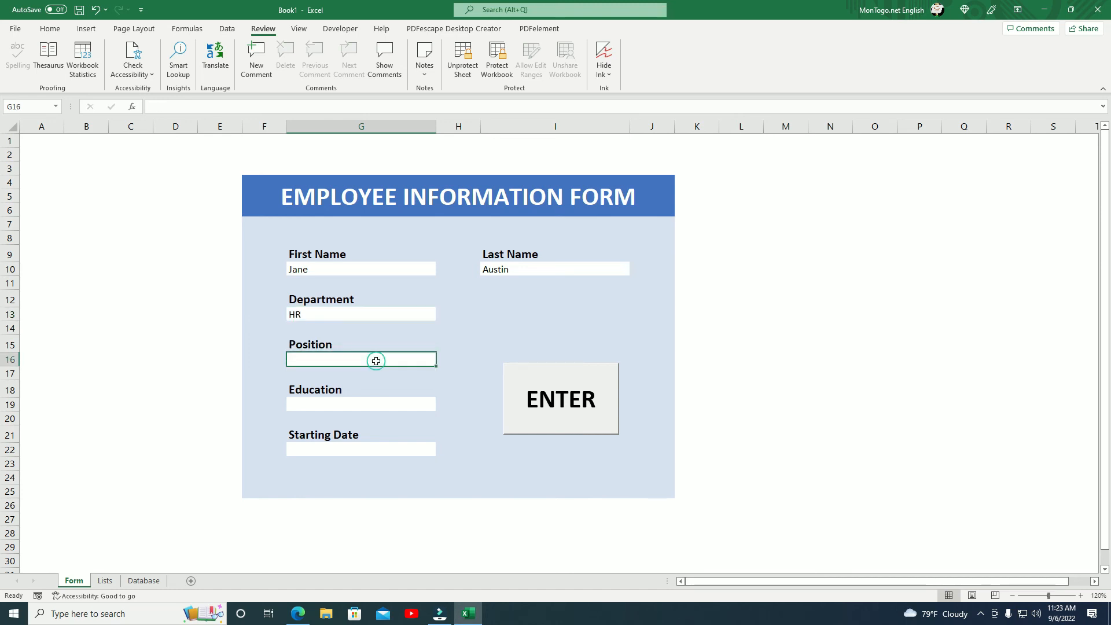
pyautogui.click(376, 361)
pyautogui.write('Assistant')
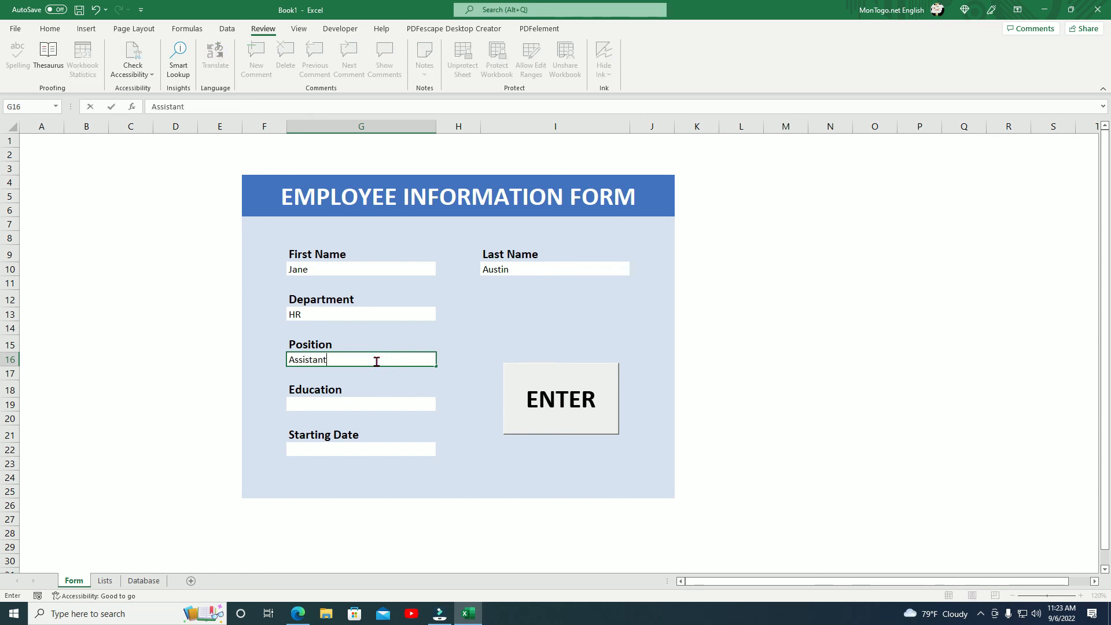
# Choose College Diploma as the education level and enter 2/19/2016 as the starting date.
pyautogui.click(380, 404)
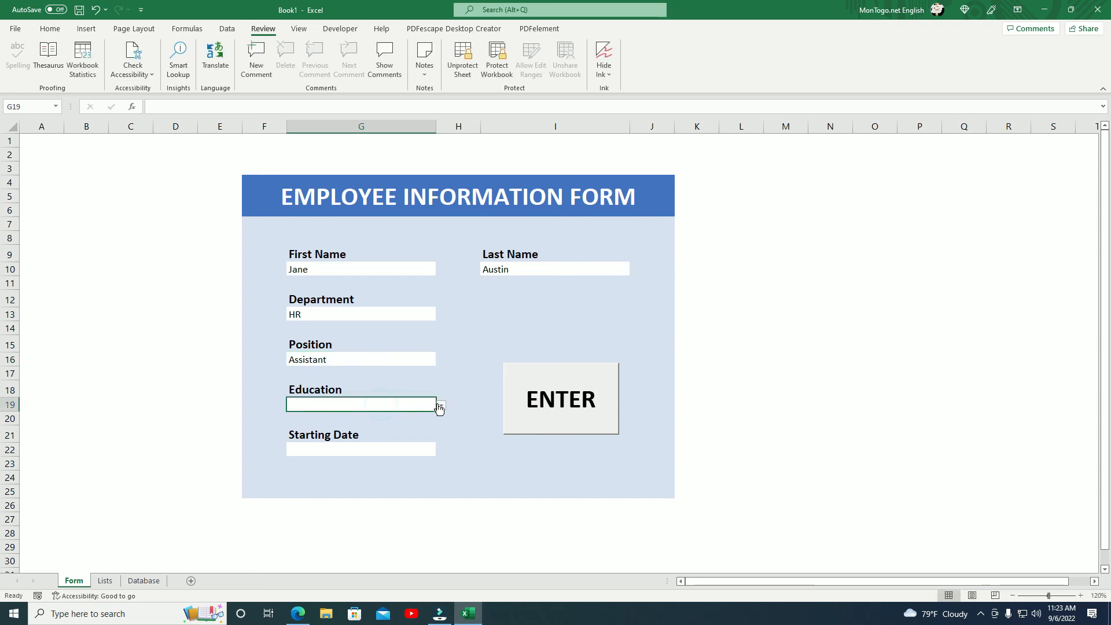
pyautogui.click(441, 406)
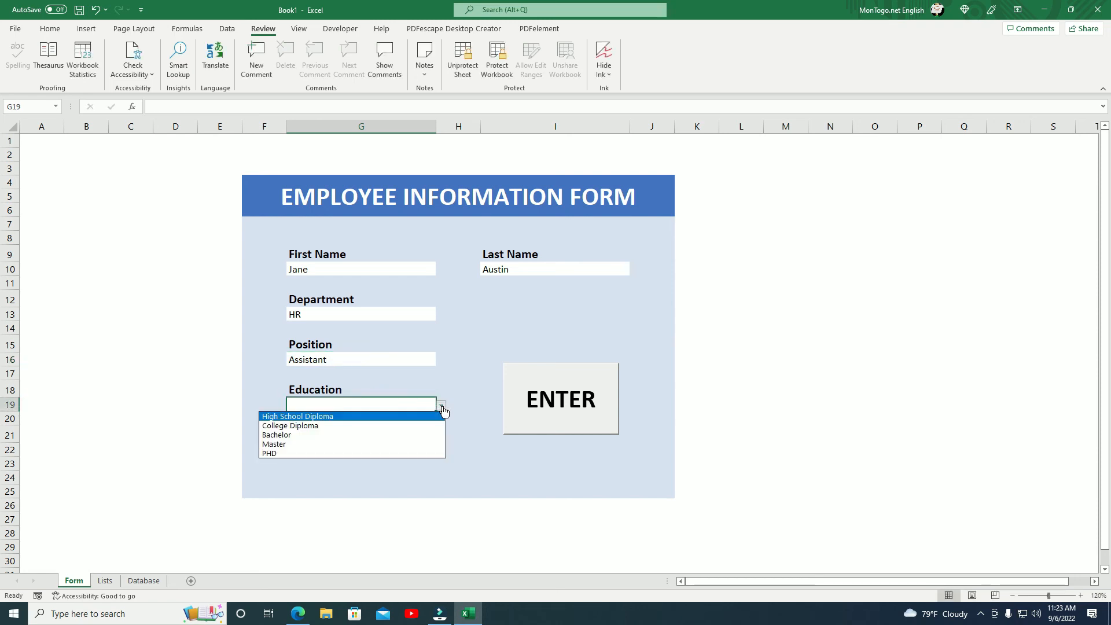
pyautogui.click(373, 427)
pyautogui.click(371, 451)
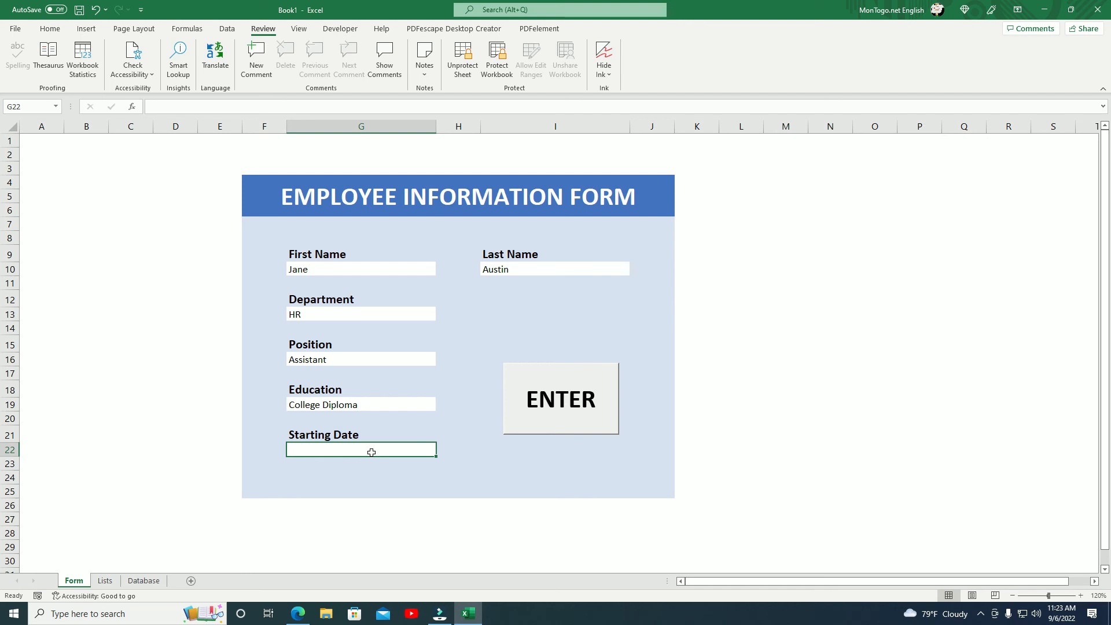
pyautogui.write('2')
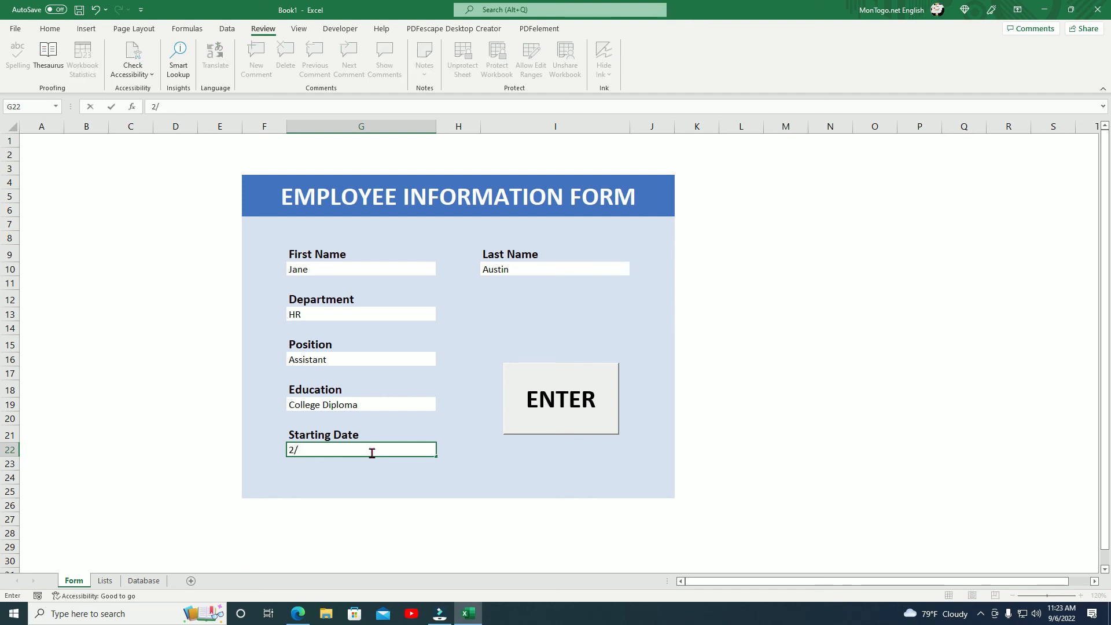
pyautogui.write('/19/2016')
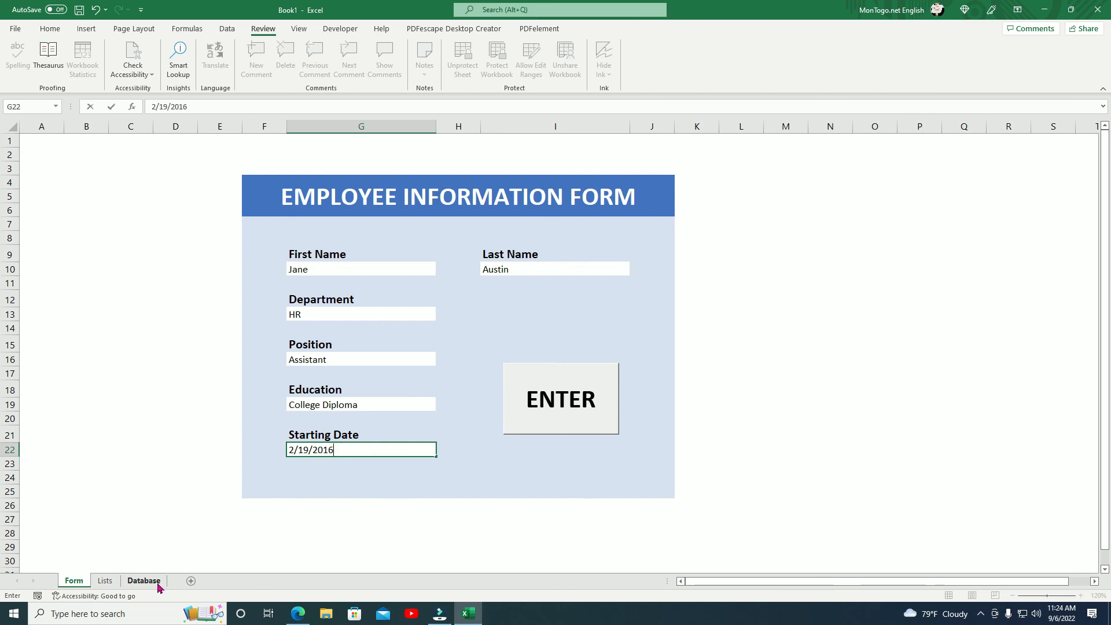
# Submit the completed form with its ENTER button, check the new record on the Database sheet and return to the Form sheet.
pyautogui.click(567, 421)
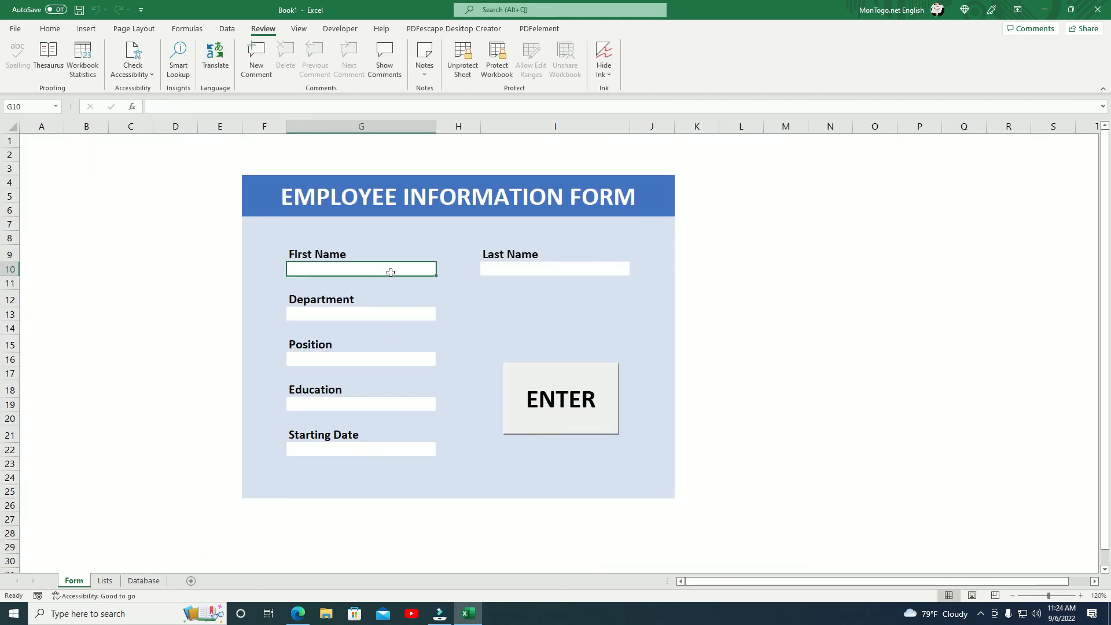
pyautogui.click(144, 581)
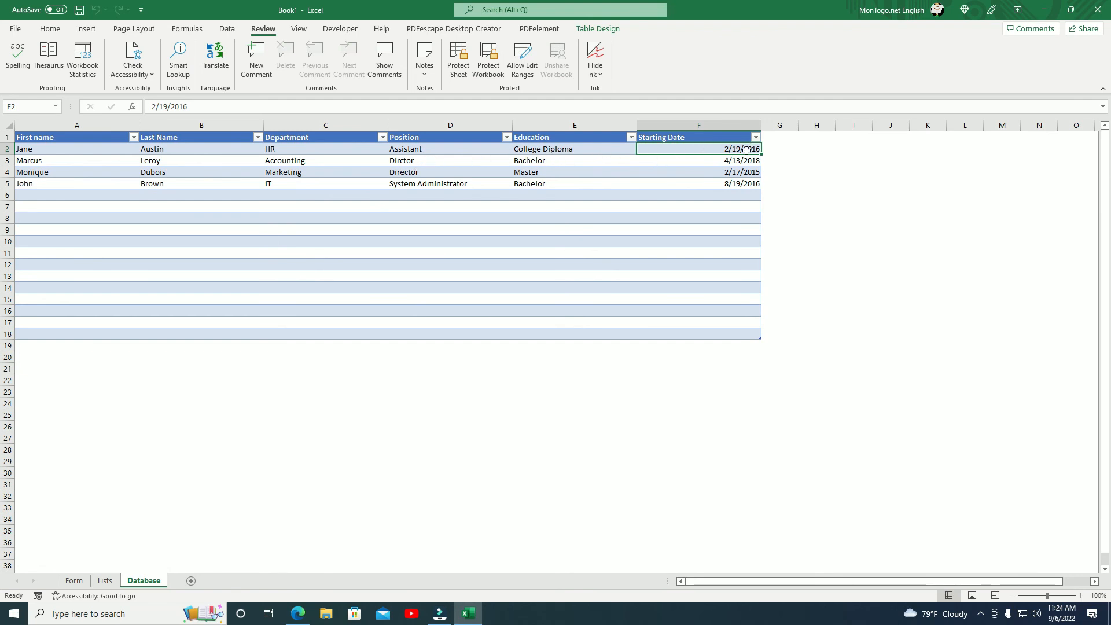
pyautogui.click(474, 398)
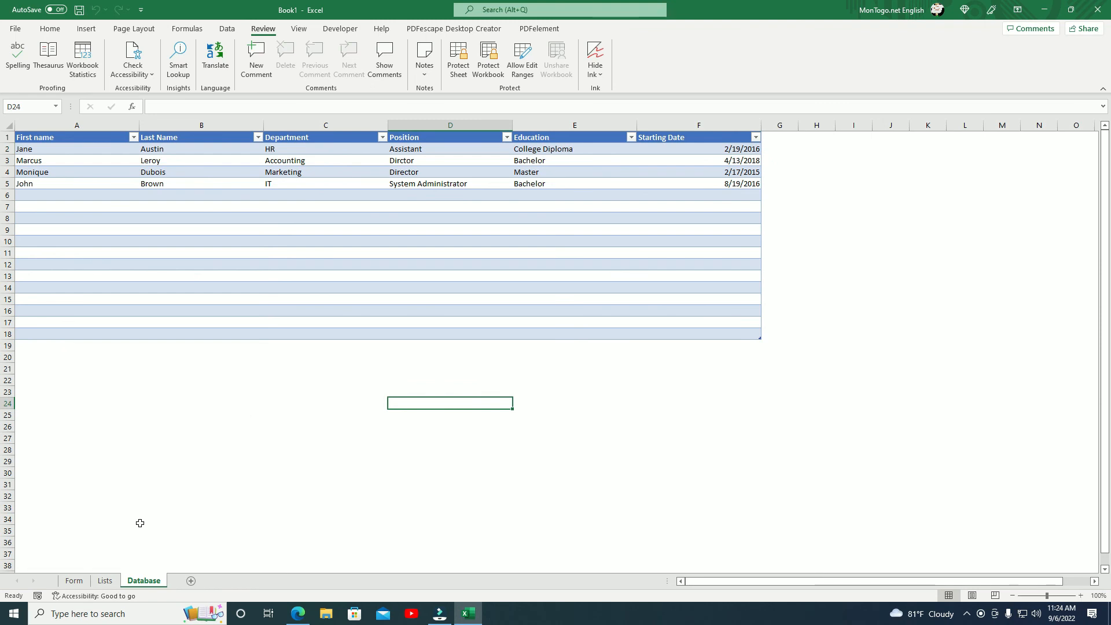
pyautogui.click(74, 580)
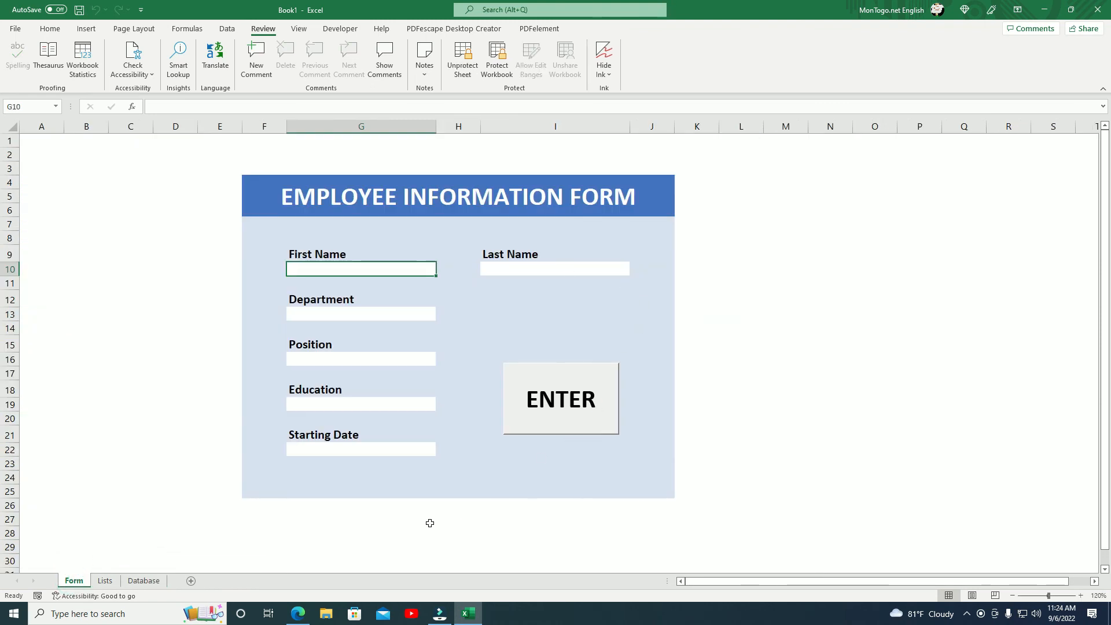
# Hide the Lists sheet, look over the remaining Form and Database sheets, and finish on the Form sheet.
pyautogui.click(113, 586)
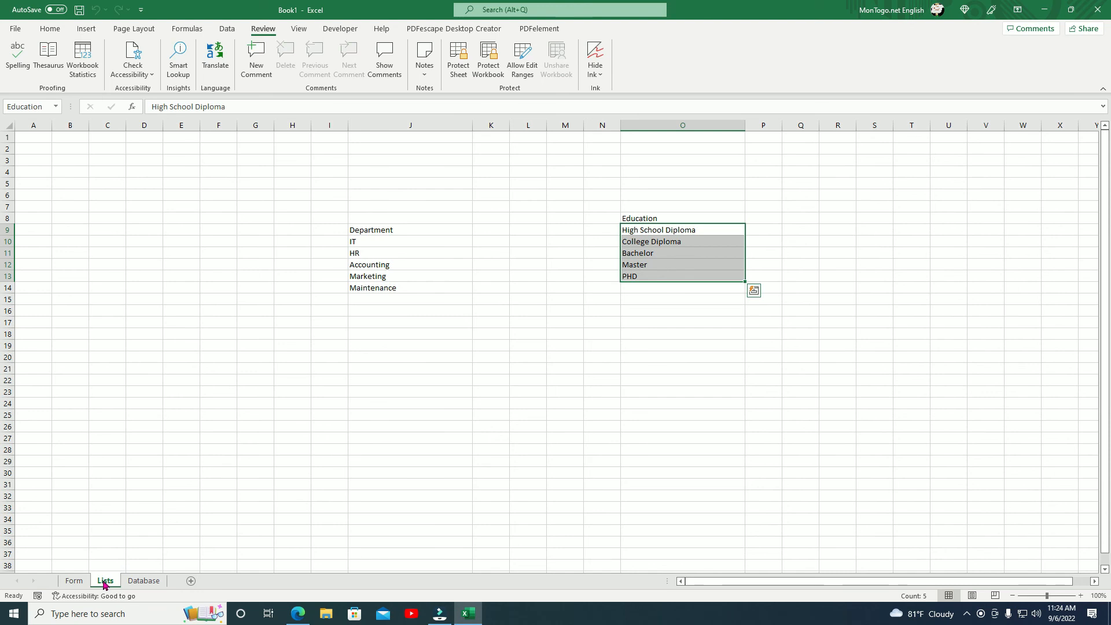
pyautogui.rightClick(106, 586)
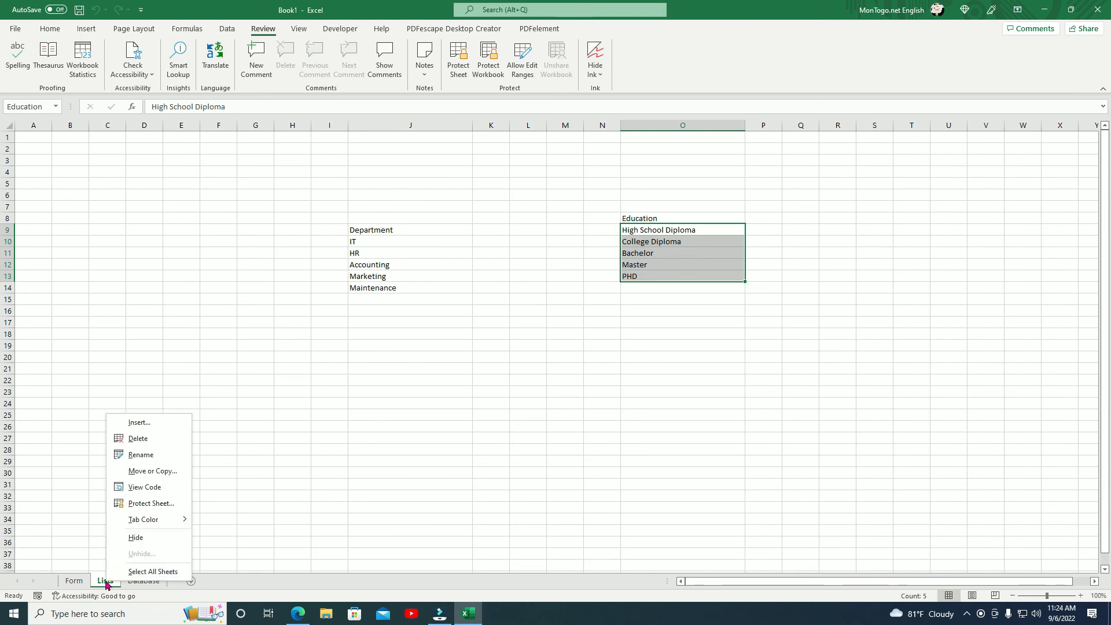
pyautogui.click(134, 538)
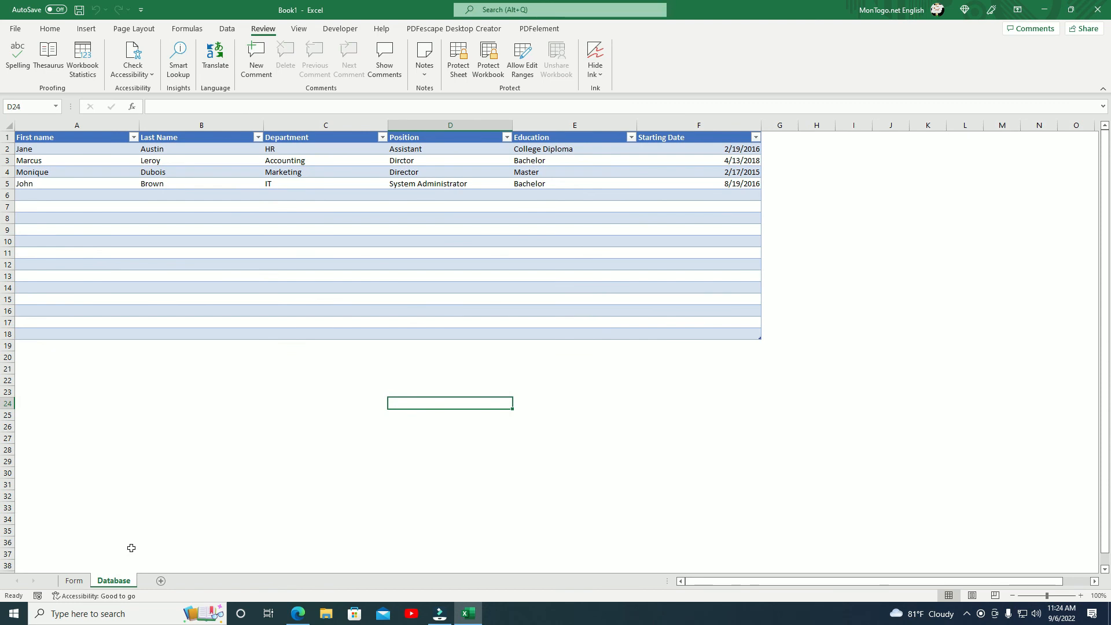
pyautogui.click(74, 581)
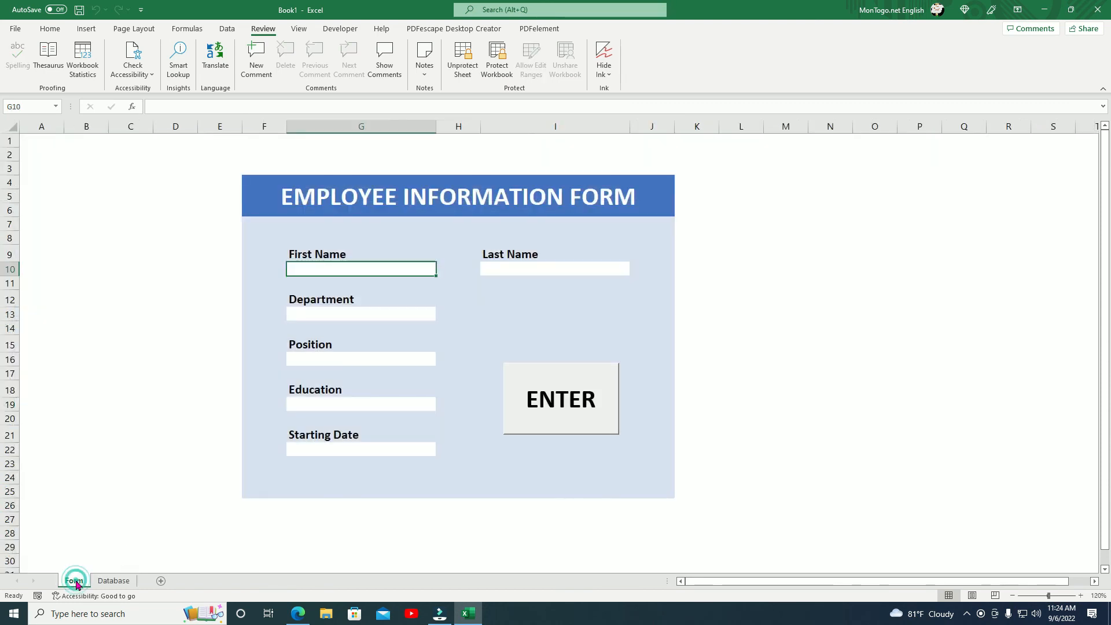
pyautogui.click(106, 581)
pyautogui.click(75, 581)
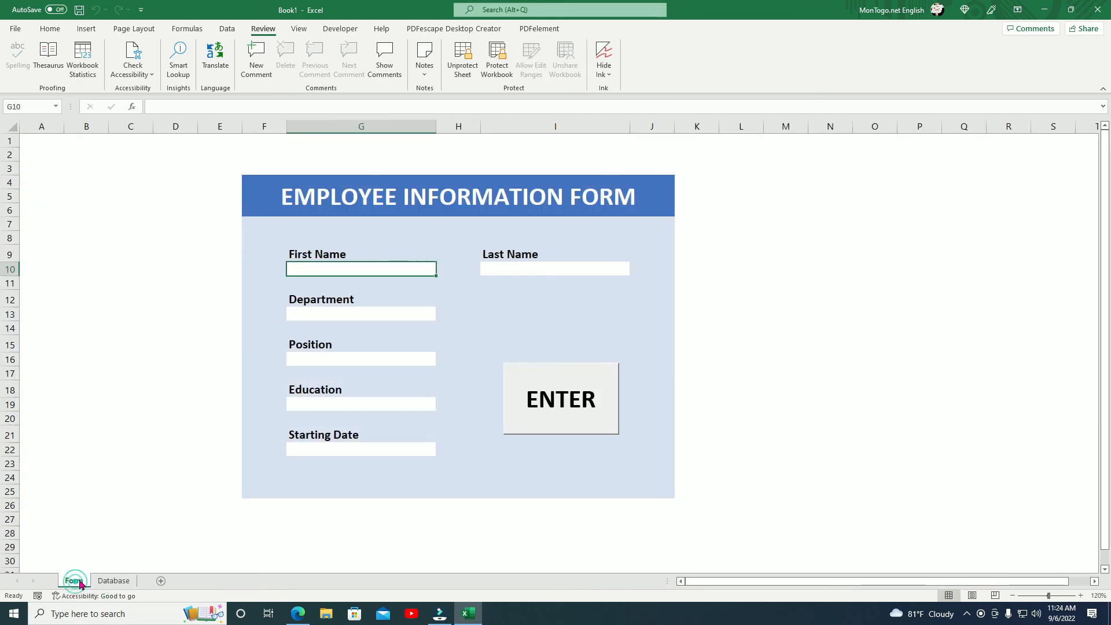
pyautogui.click(98, 522)
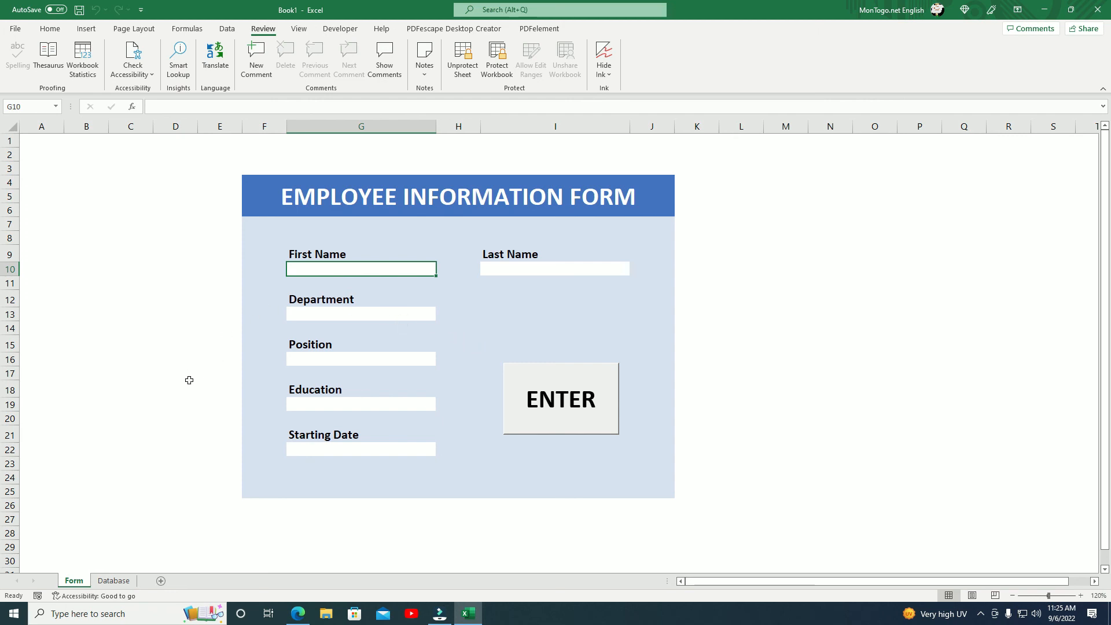
# Save the workbook to the Desktop under the name employees as an Excel Macro-Enabled Workbook.
pyautogui.click(18, 34)
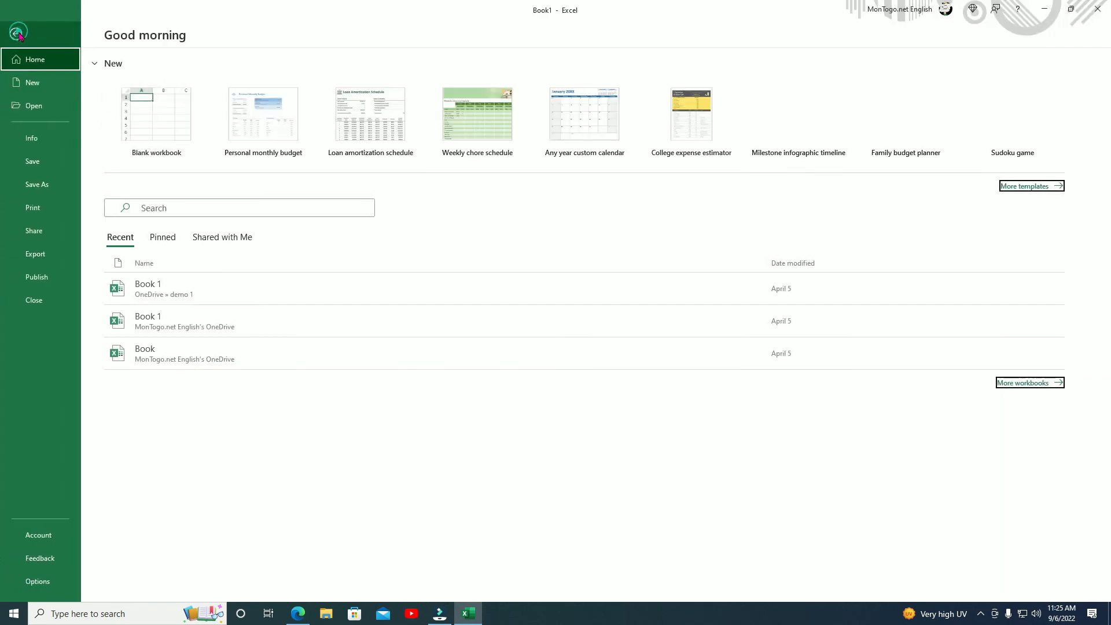
pyautogui.click(36, 195)
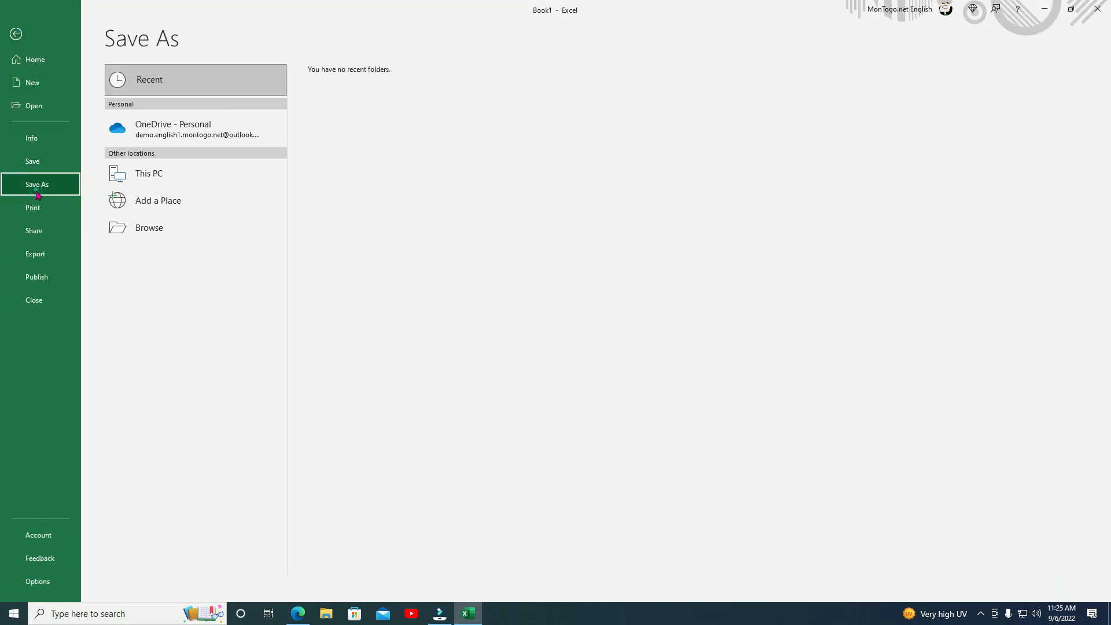
pyautogui.click(152, 176)
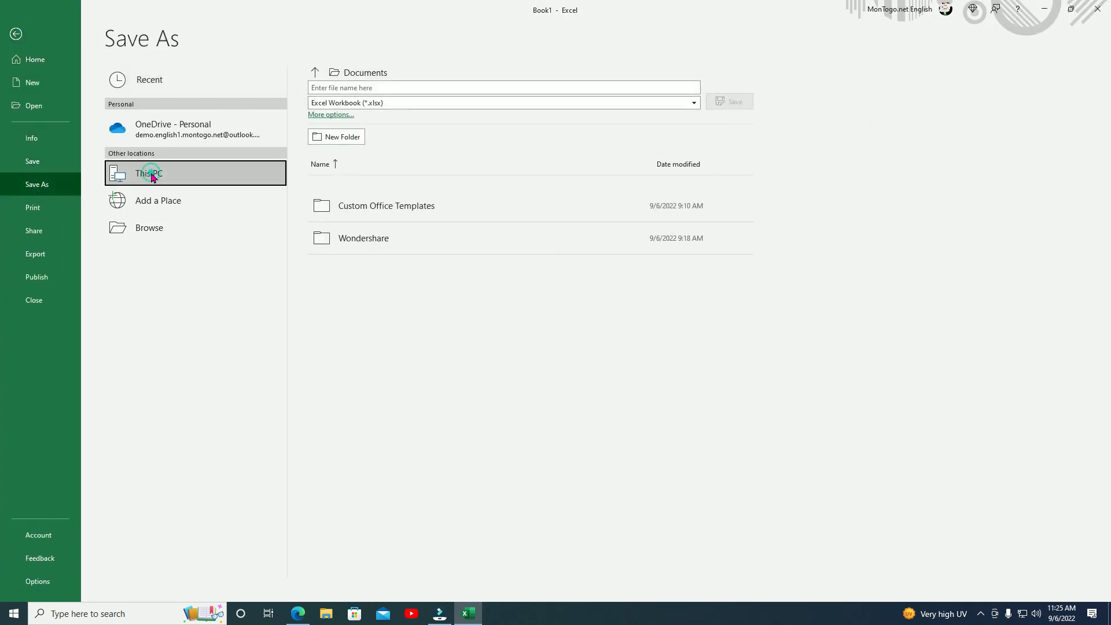
pyautogui.click(152, 176)
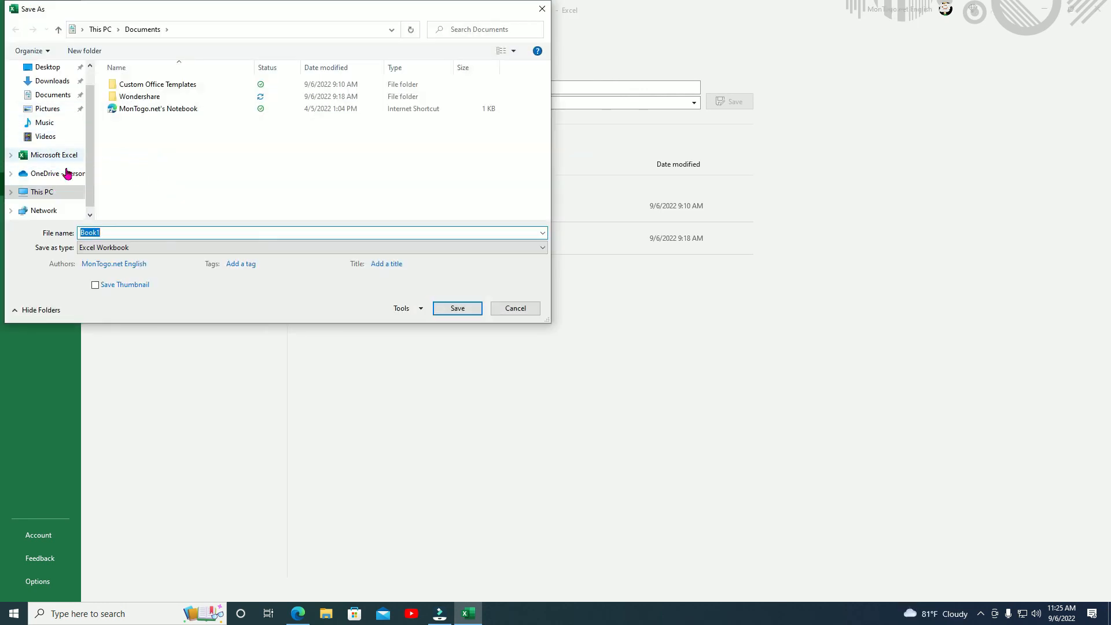
pyautogui.click(95, 29)
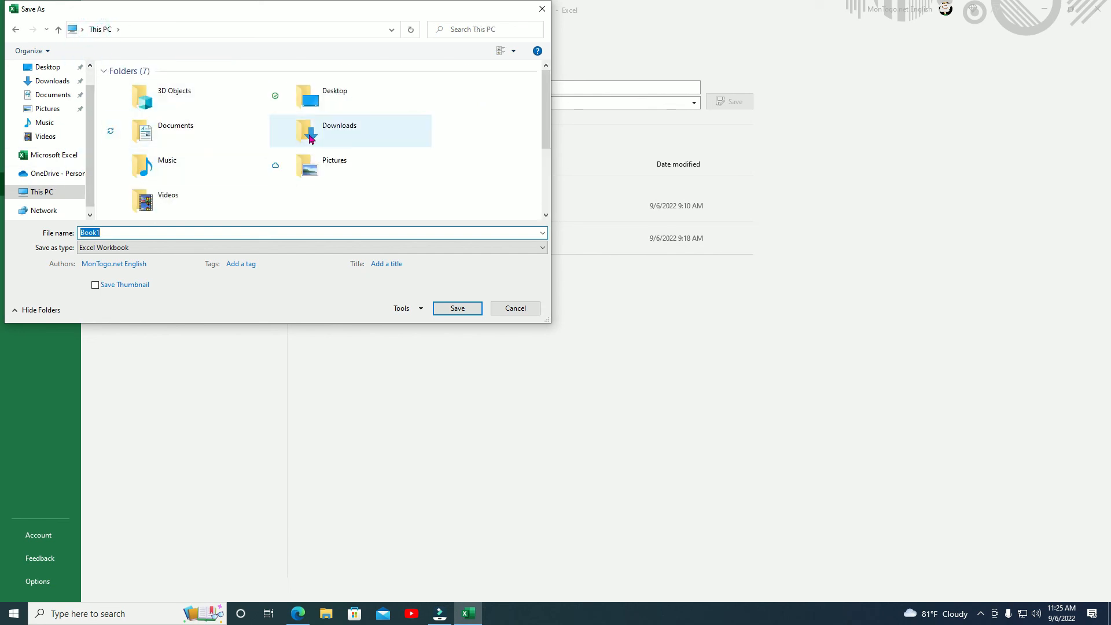
pyautogui.doubleClick(330, 101)
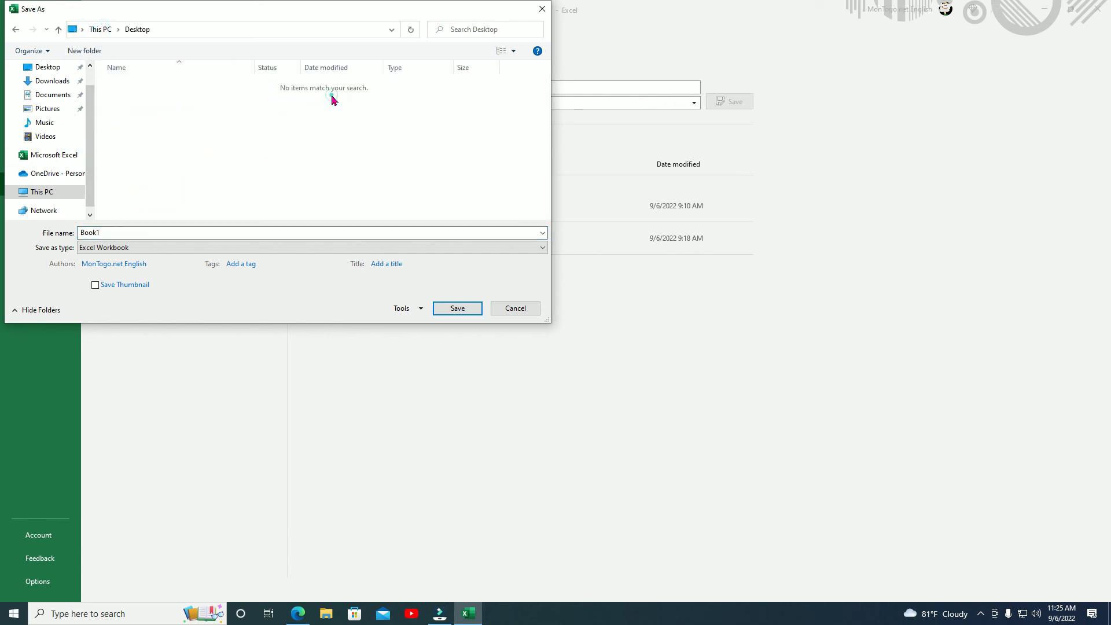
pyautogui.click(155, 232)
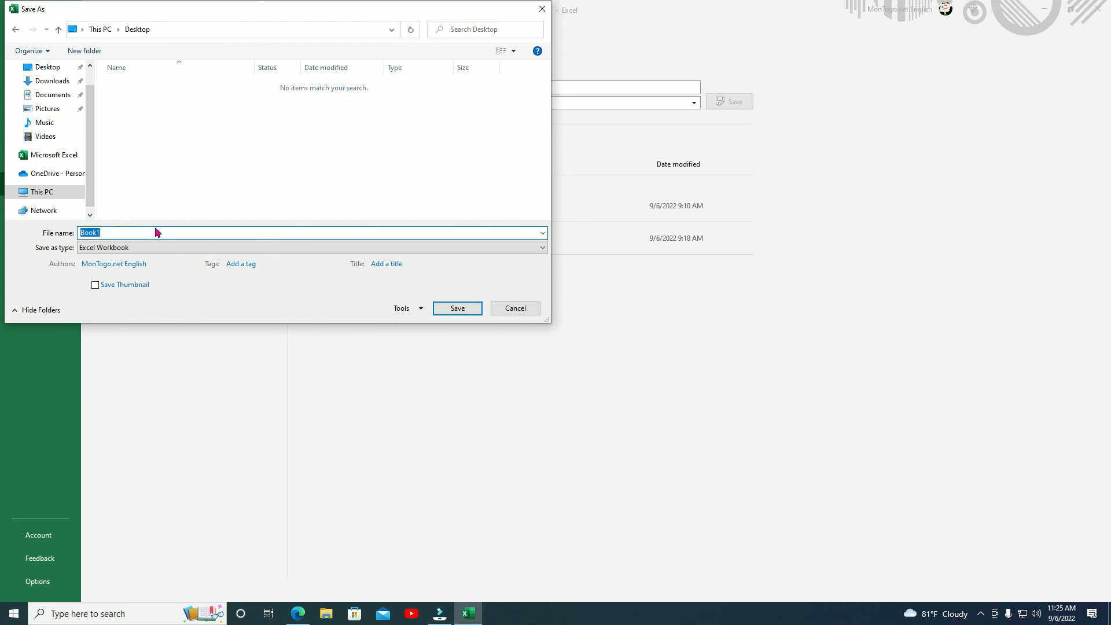
pyautogui.write('employees')
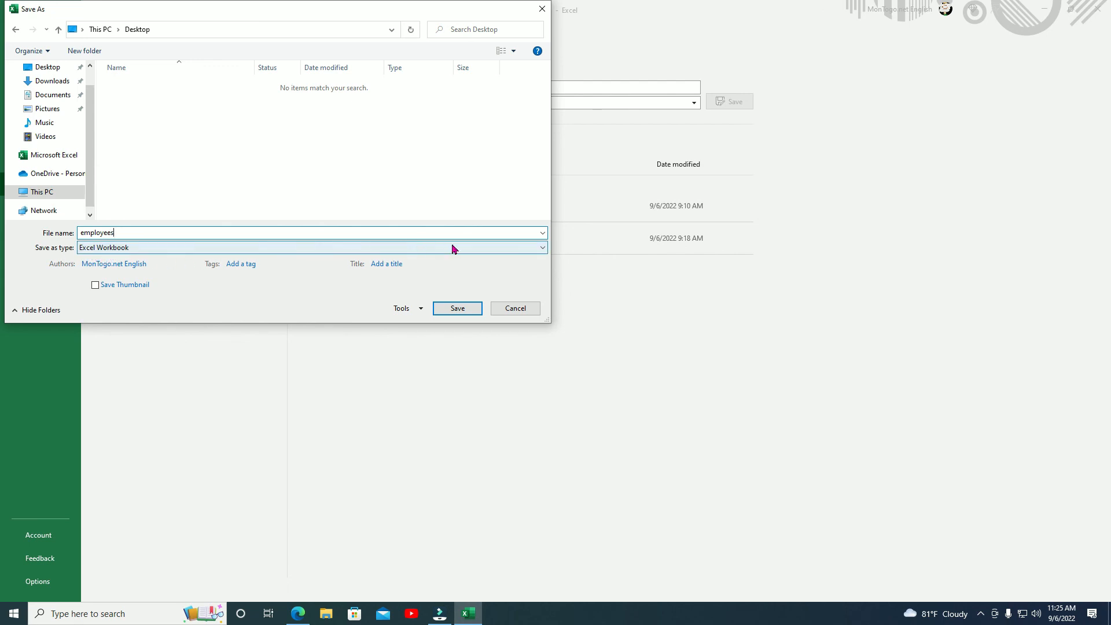
pyautogui.click(517, 253)
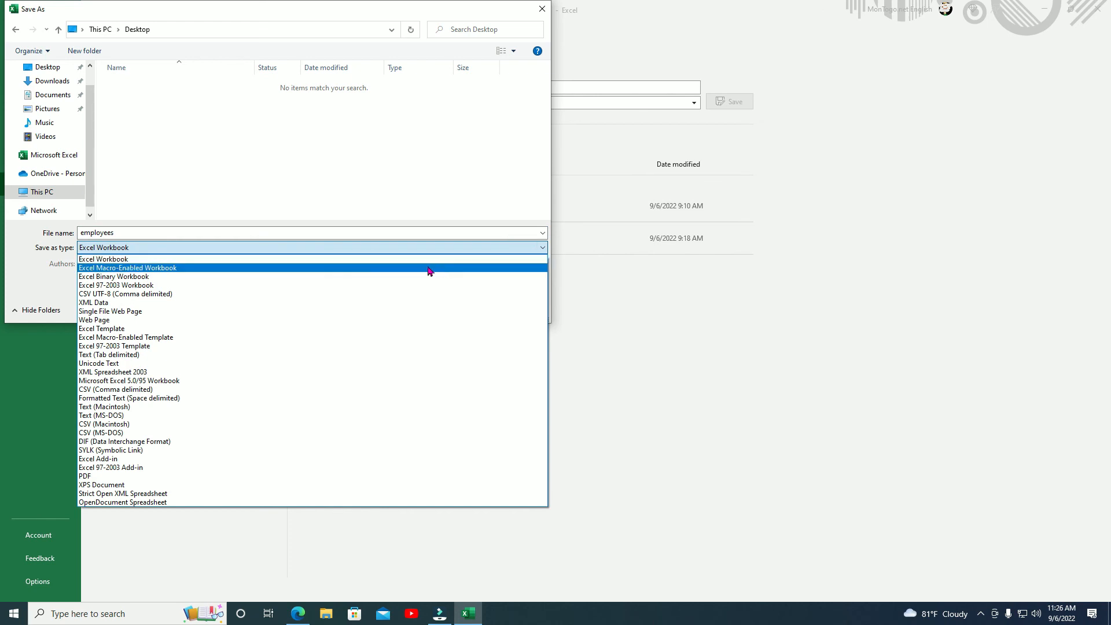
pyautogui.click(139, 269)
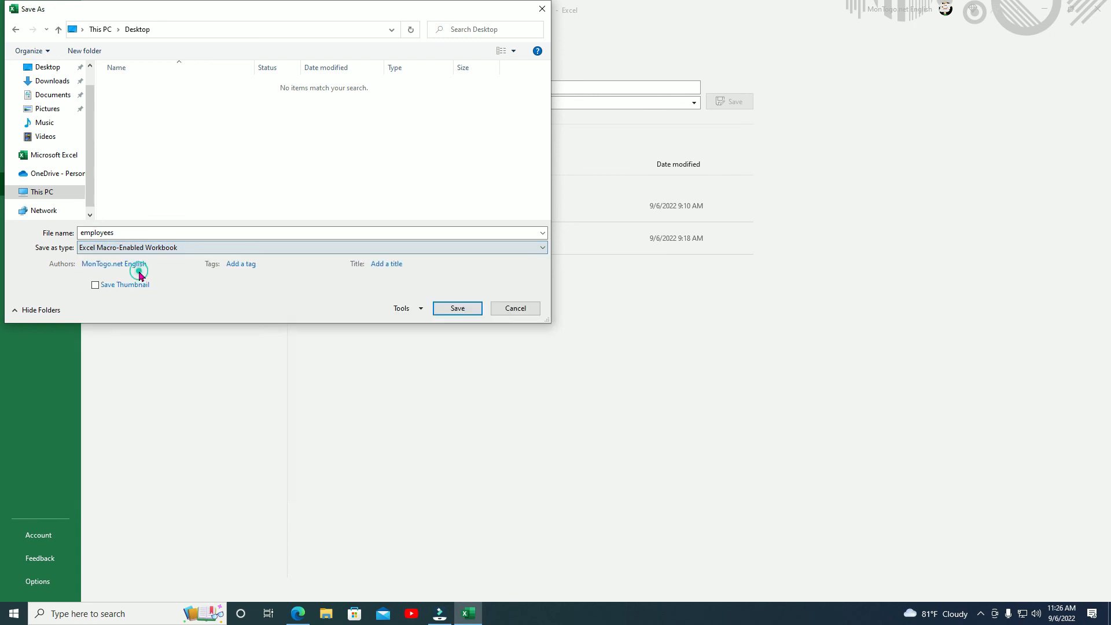
pyautogui.click(449, 310)
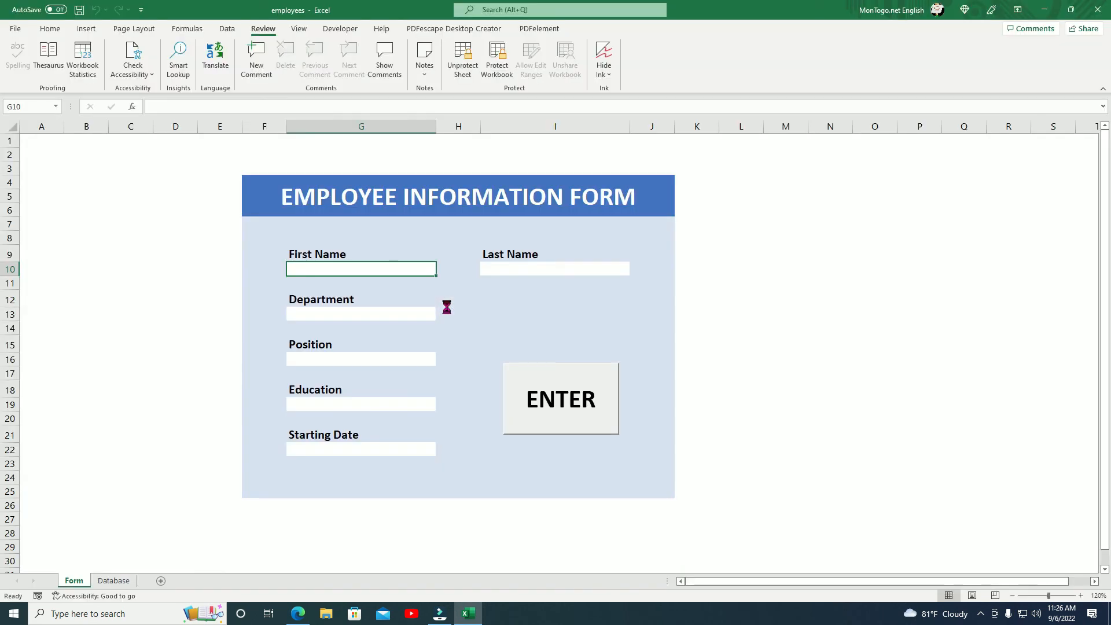
# Close the employees workbook, reopen it and dismiss the AutoSave notice.
pyautogui.click(1095, 11)
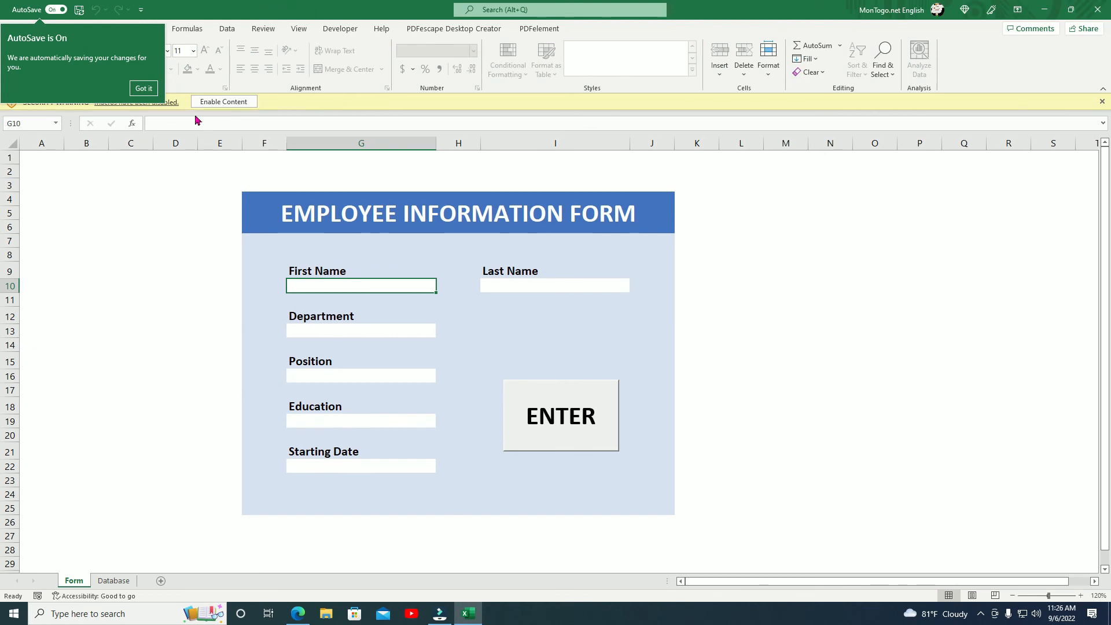
pyautogui.click(143, 88)
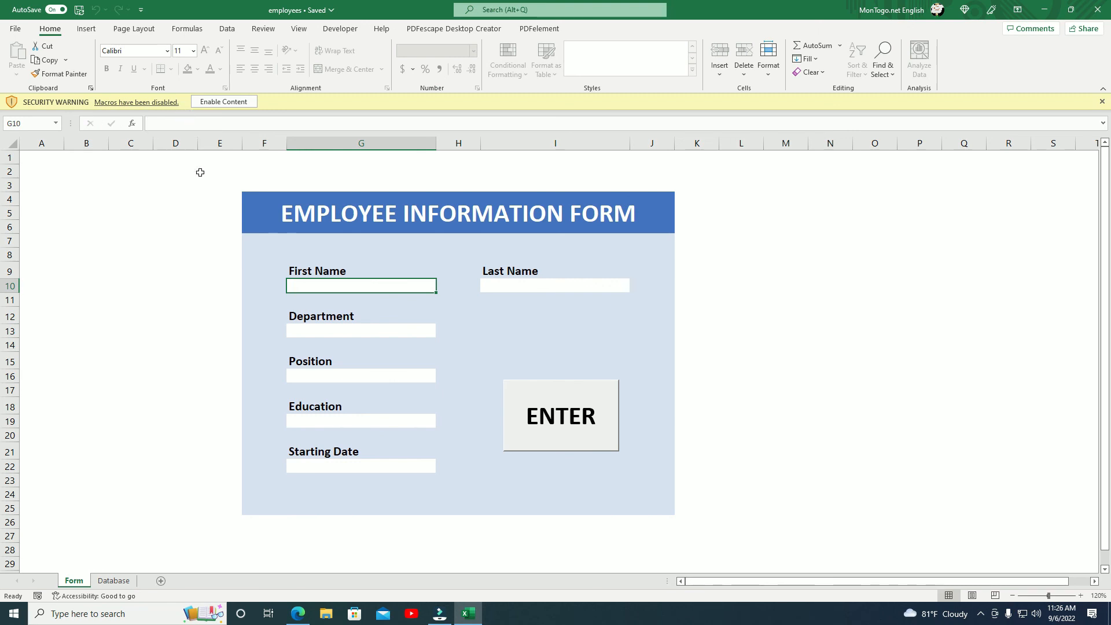
# Enable the workbook's blocked macro content and make the file a trusted document.
pyautogui.click(223, 102)
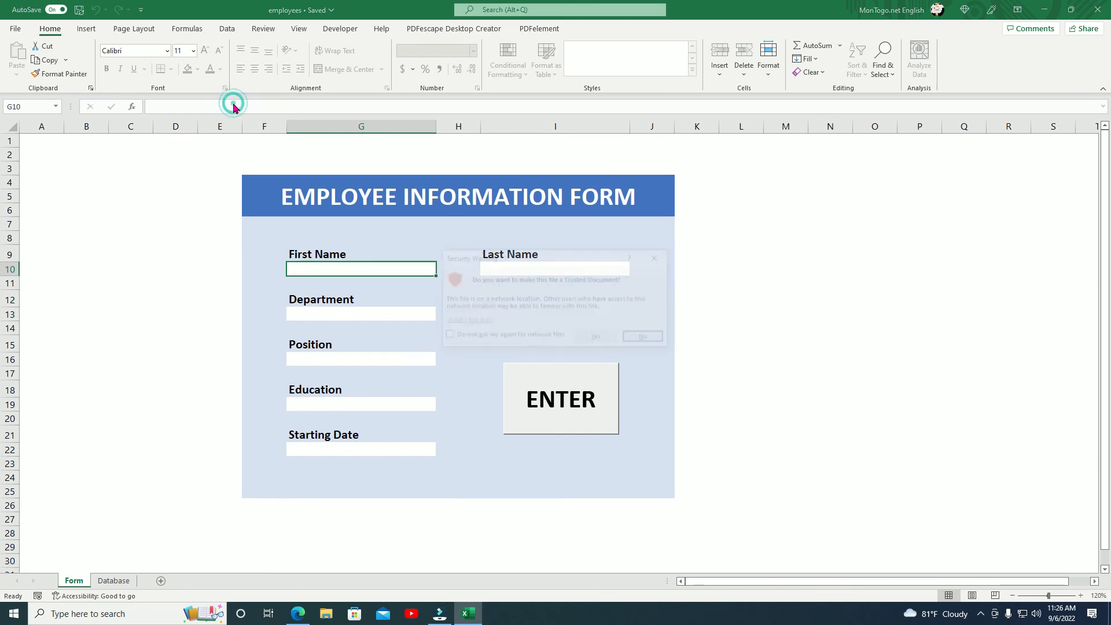
pyautogui.click(599, 339)
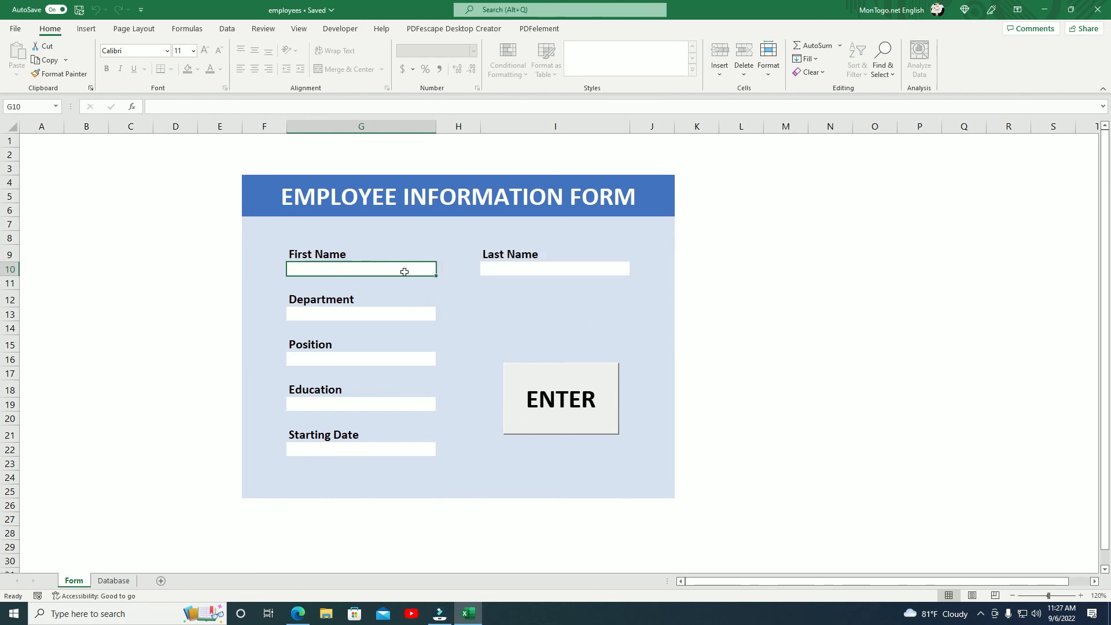
# Enter the new employee's first name and last name in the form.
pyautogui.doubleClick(405, 272)
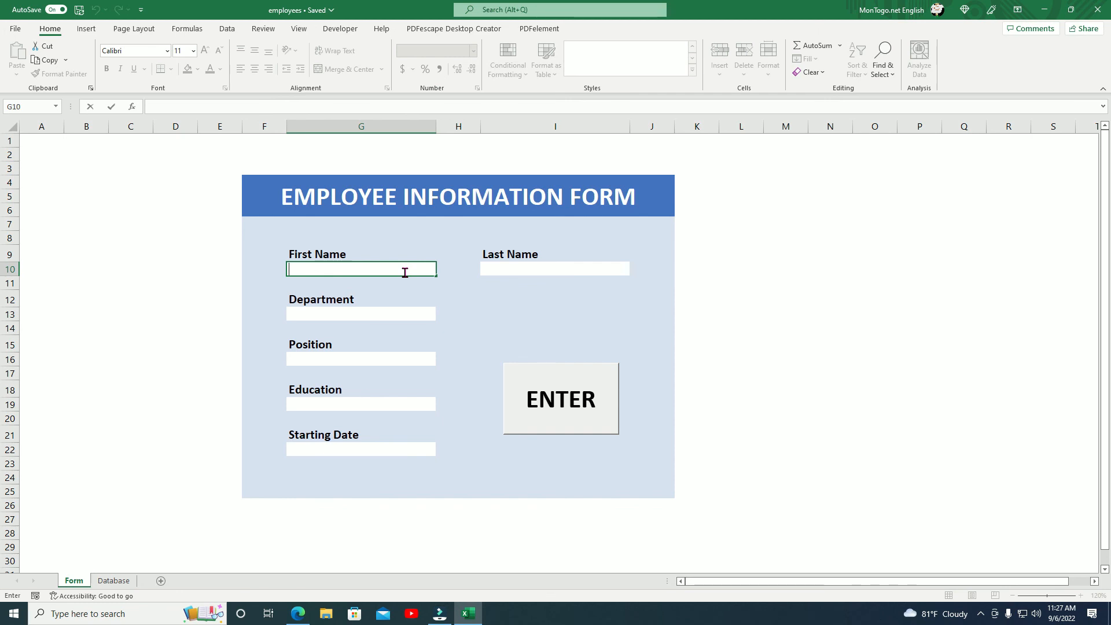
pyautogui.write('Mario')
pyautogui.click(502, 267)
pyautogui.click(502, 267)
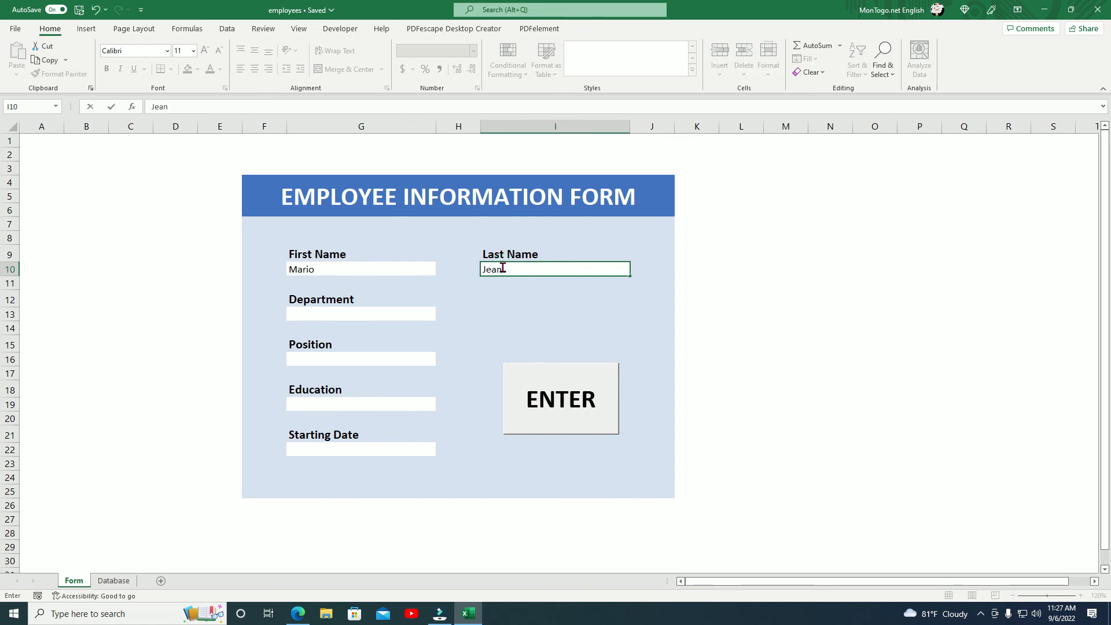
# Choose Marketing as the employee's department and enter Director as the position.
pyautogui.click(404, 313)
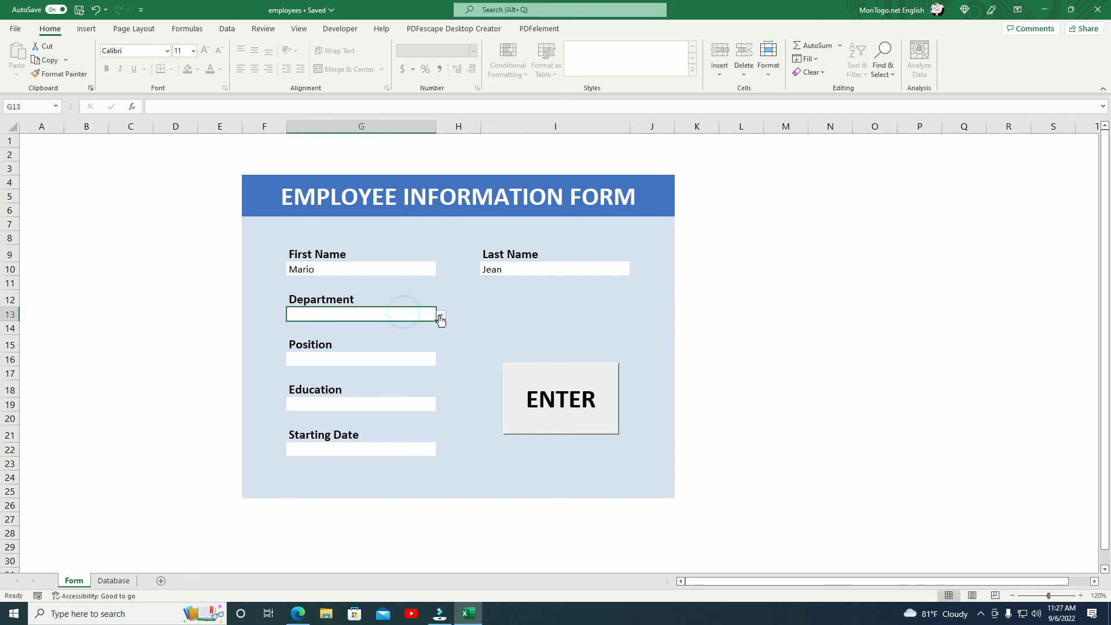
pyautogui.click(440, 317)
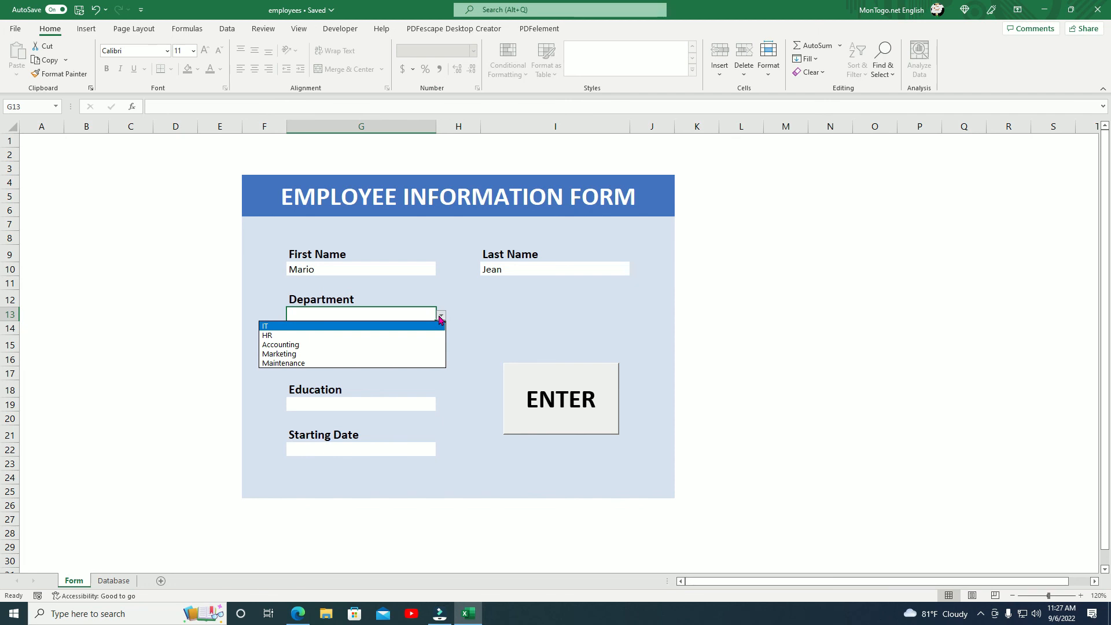
pyautogui.click(355, 354)
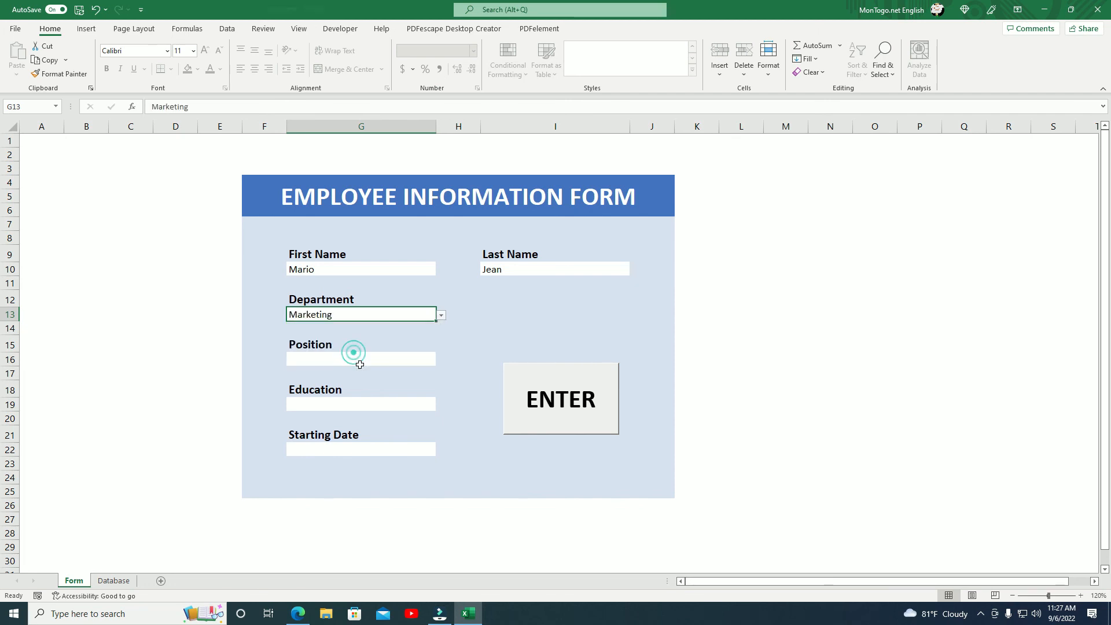
pyautogui.click(357, 357)
pyautogui.doubleClick(357, 358)
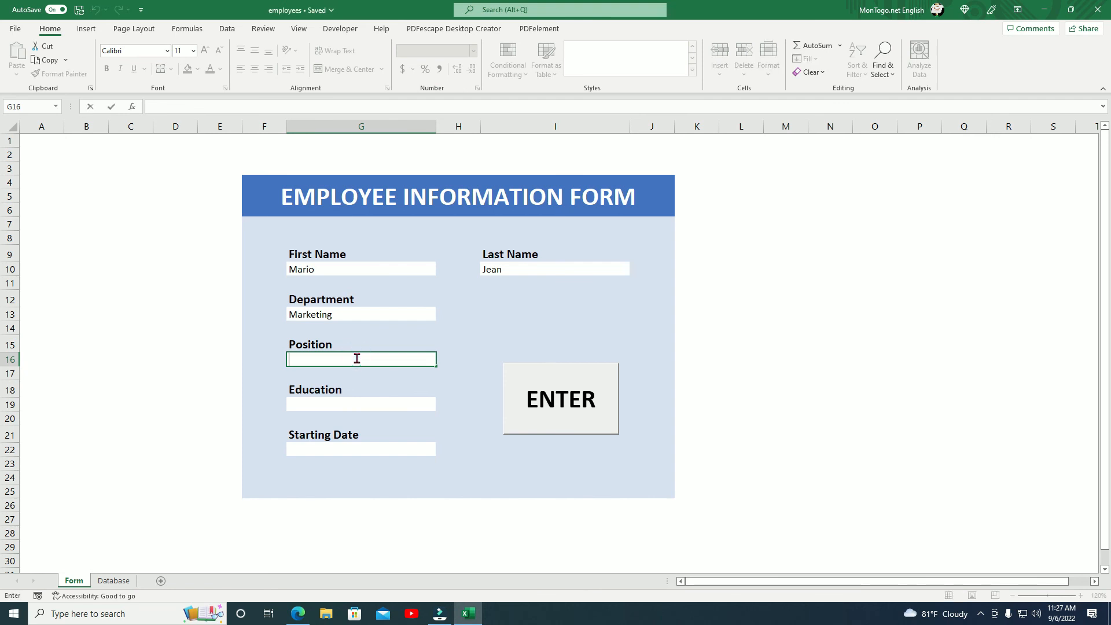
pyautogui.write('Director')
pyautogui.click(356, 390)
# Choose Master as the employee's education and enter 7/18/2014 as the starting date.
pyautogui.click(349, 402)
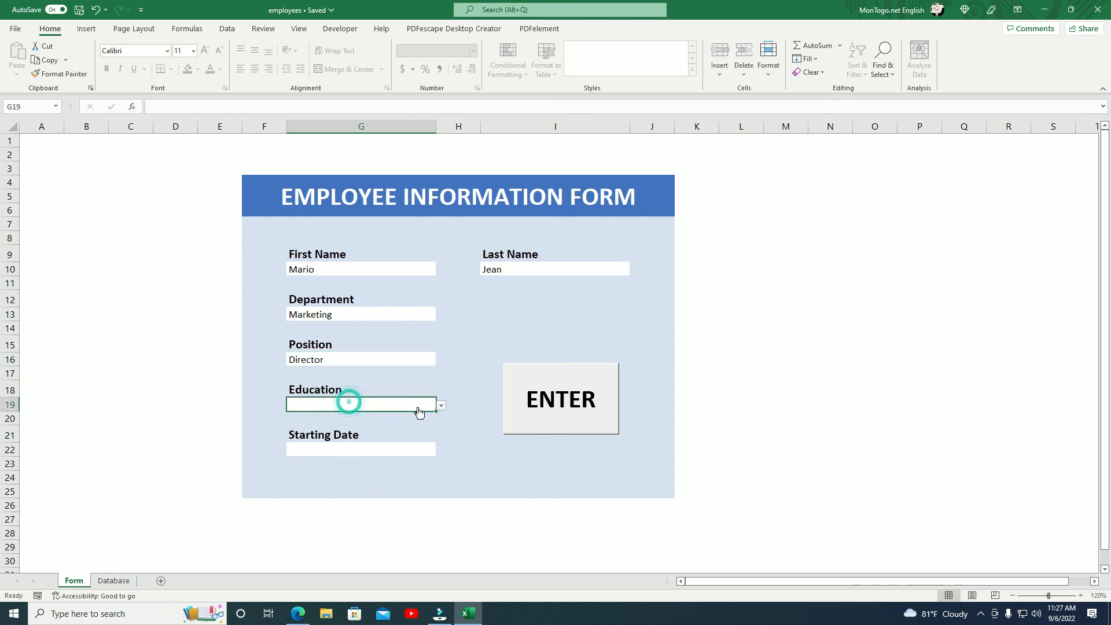
pyautogui.click(441, 406)
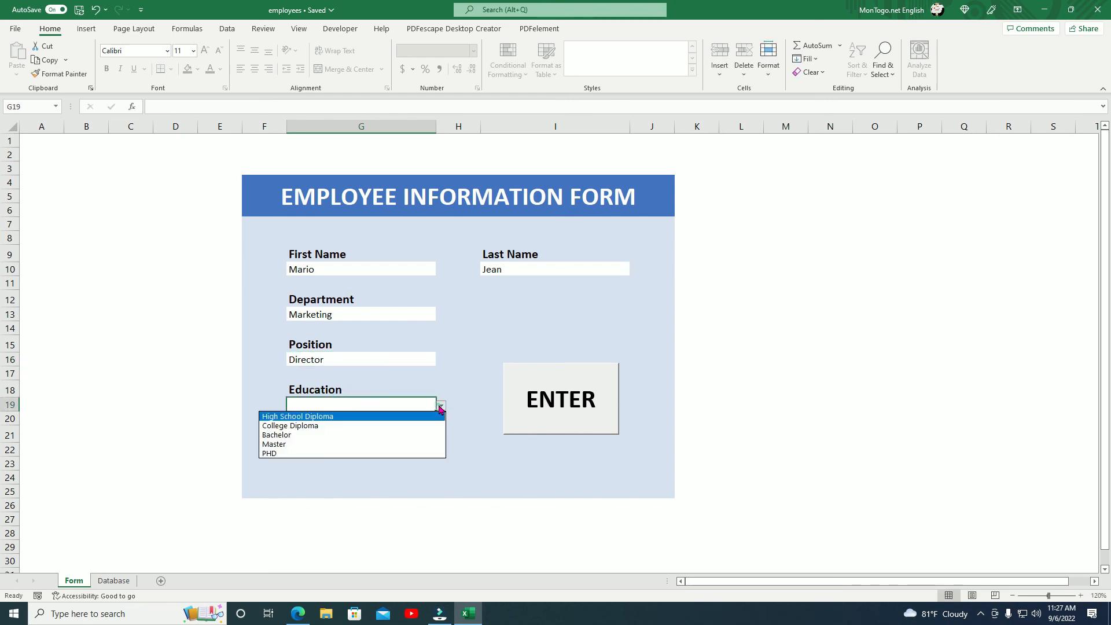
pyautogui.click(339, 444)
pyautogui.doubleClick(350, 450)
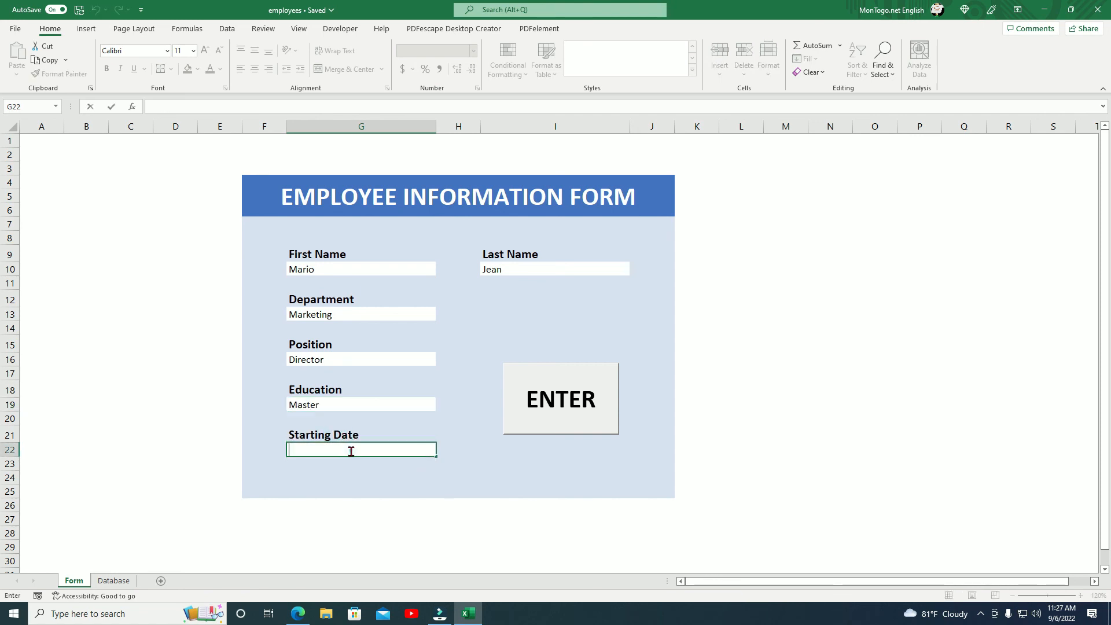
pyautogui.write('7/18/2014')
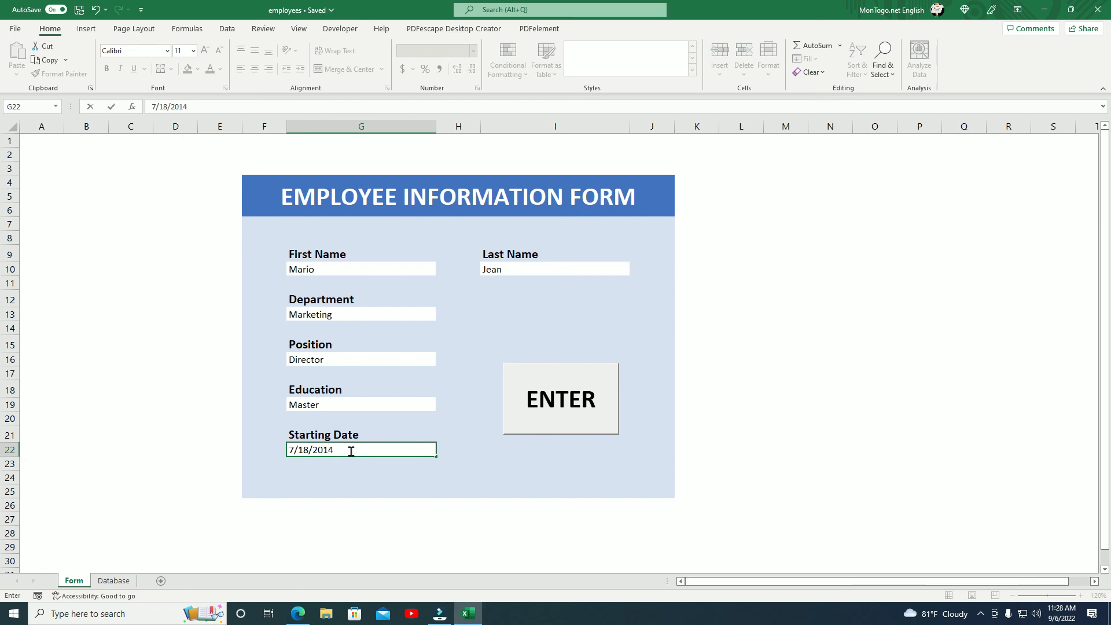
# Submit the completed form with its ENTER button and check the new record on the Database sheet.
pyautogui.click(544, 410)
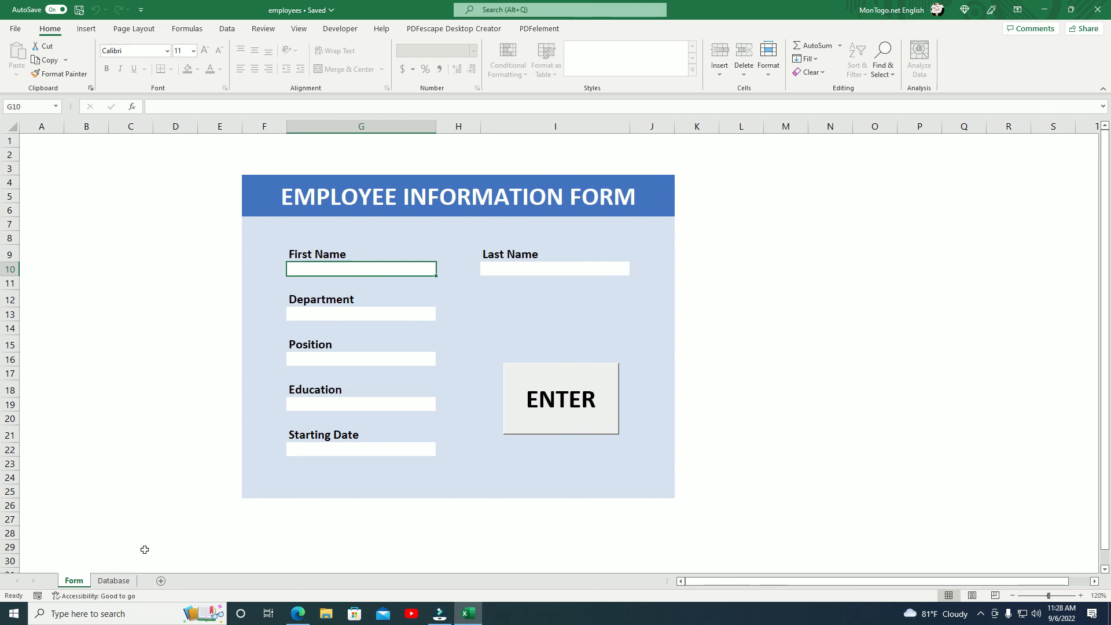
pyautogui.click(119, 581)
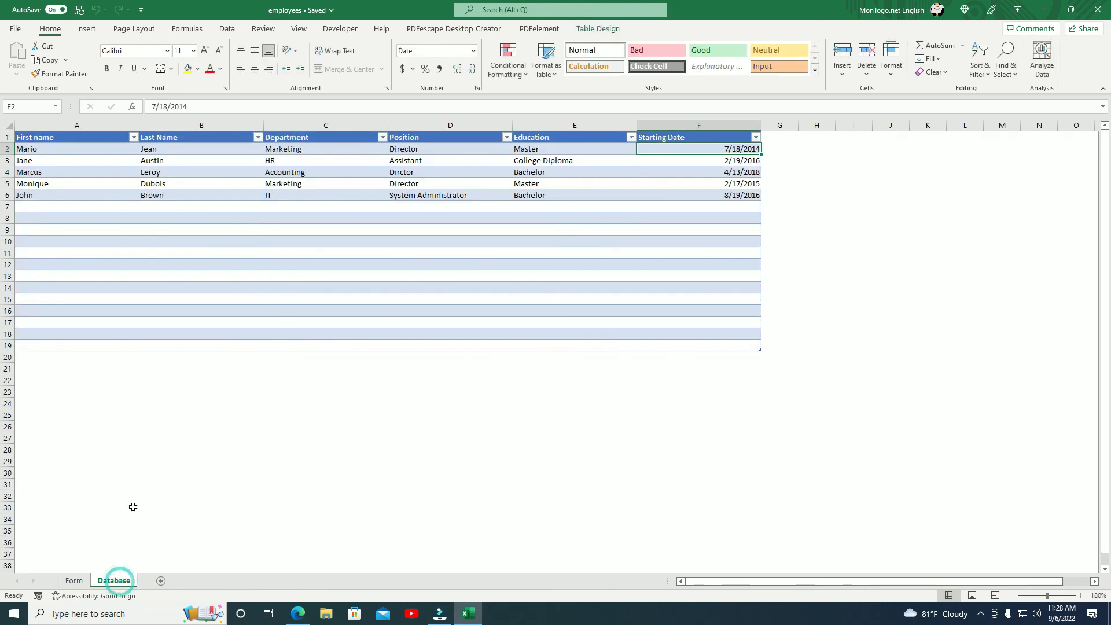